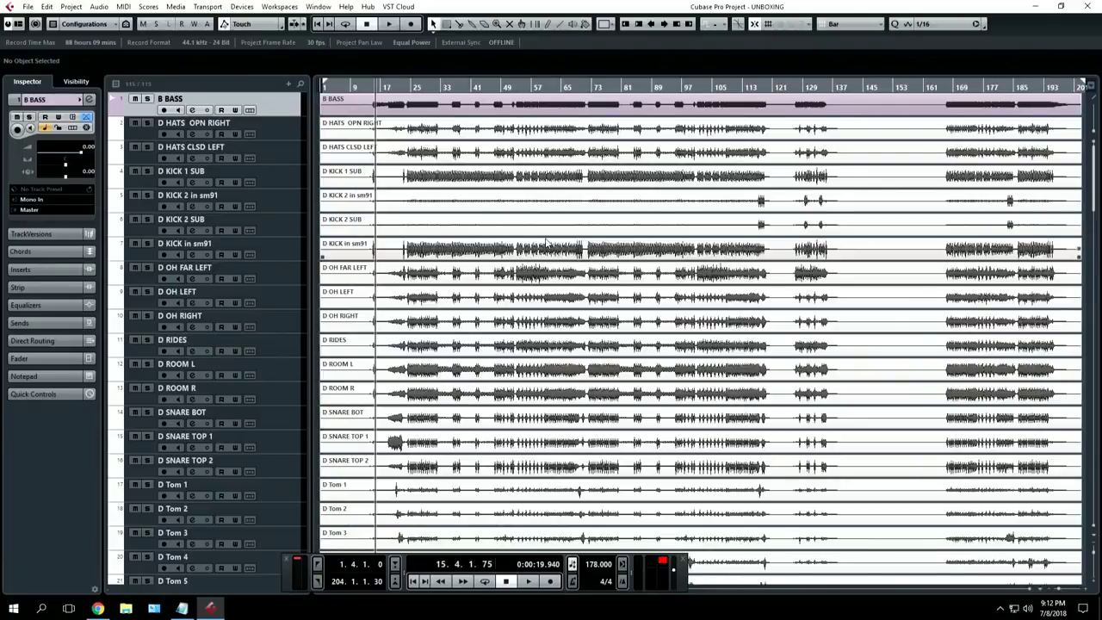
Look through the whole arrangement from the bass and drum tracks down to the vocal tracks
scroll(545, 241, down, 20)
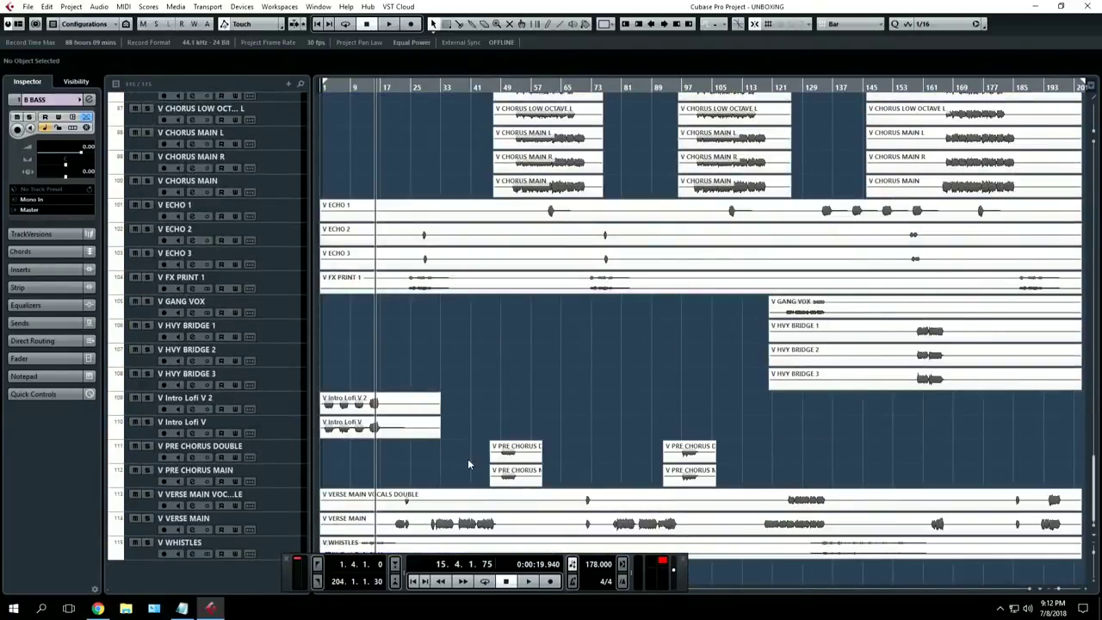
scroll(468, 464, up, 20)
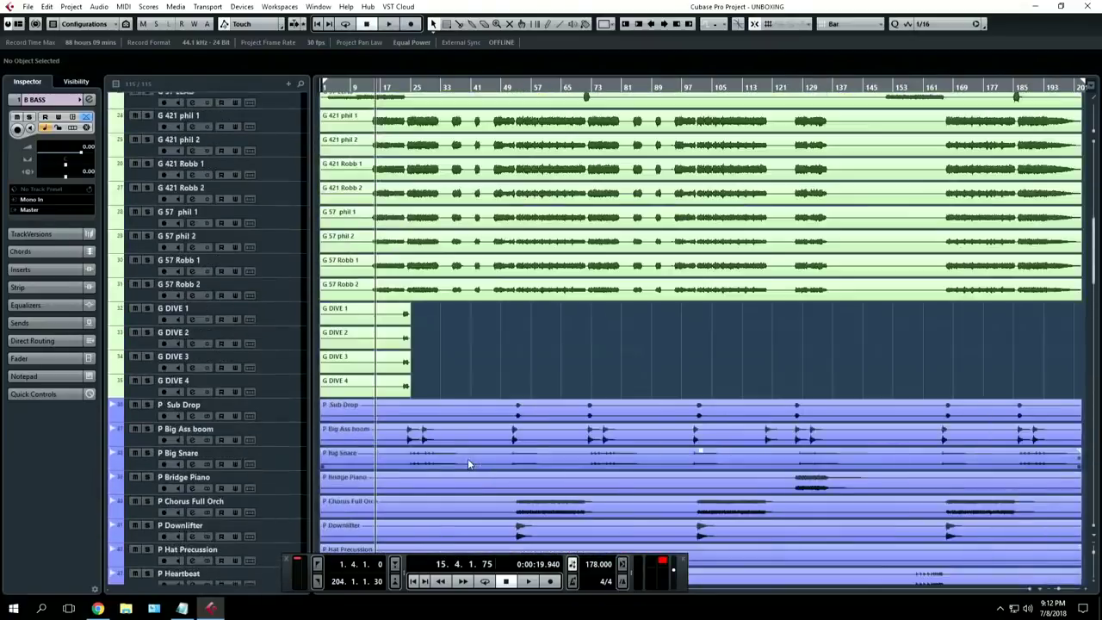
scroll(468, 464, up, 10)
scroll(514, 324, down, 20)
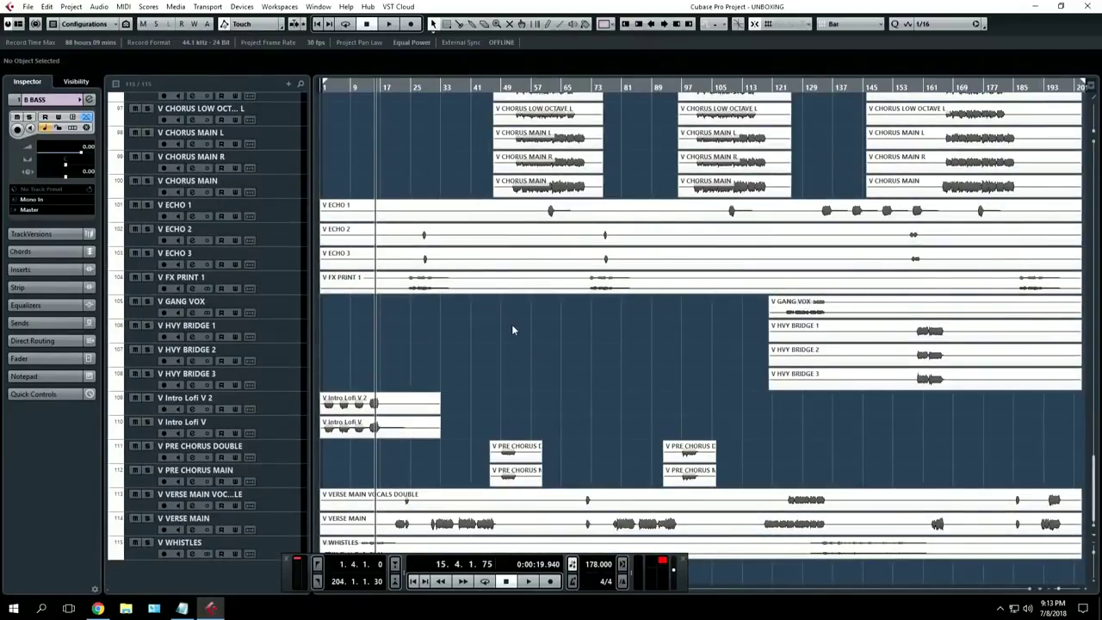
scroll(514, 327, up, 20)
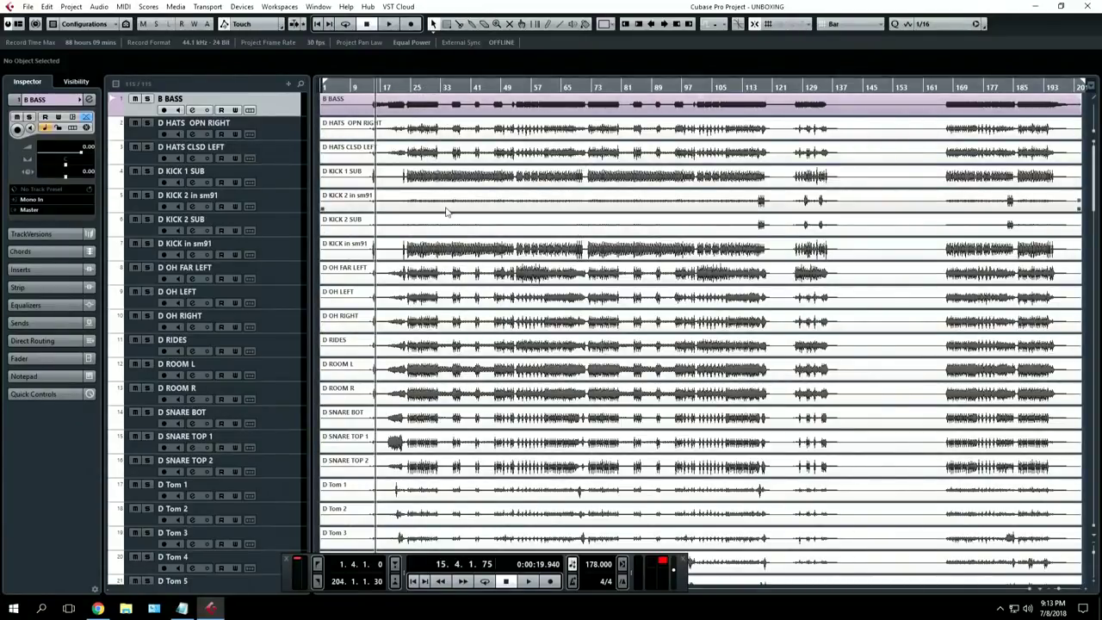
scroll(445, 207, down, 10)
scroll(445, 206, up, 15)
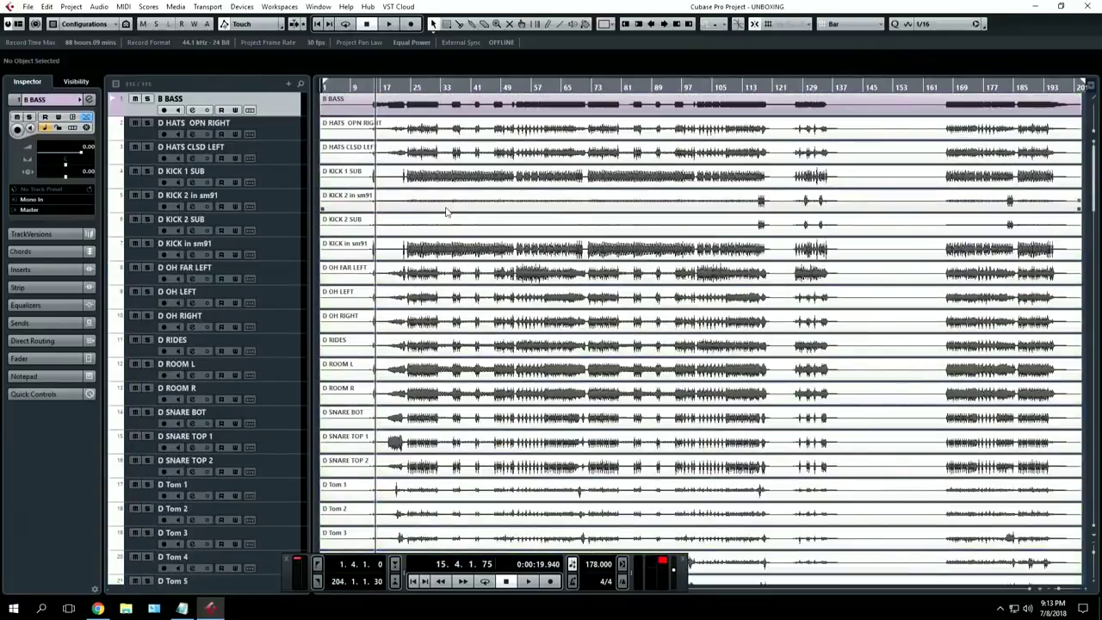
Solo all drum tracks from D HATS OPN RIGHT through D Tom 5, play them from bar 25, and clear the solos
click(413, 87)
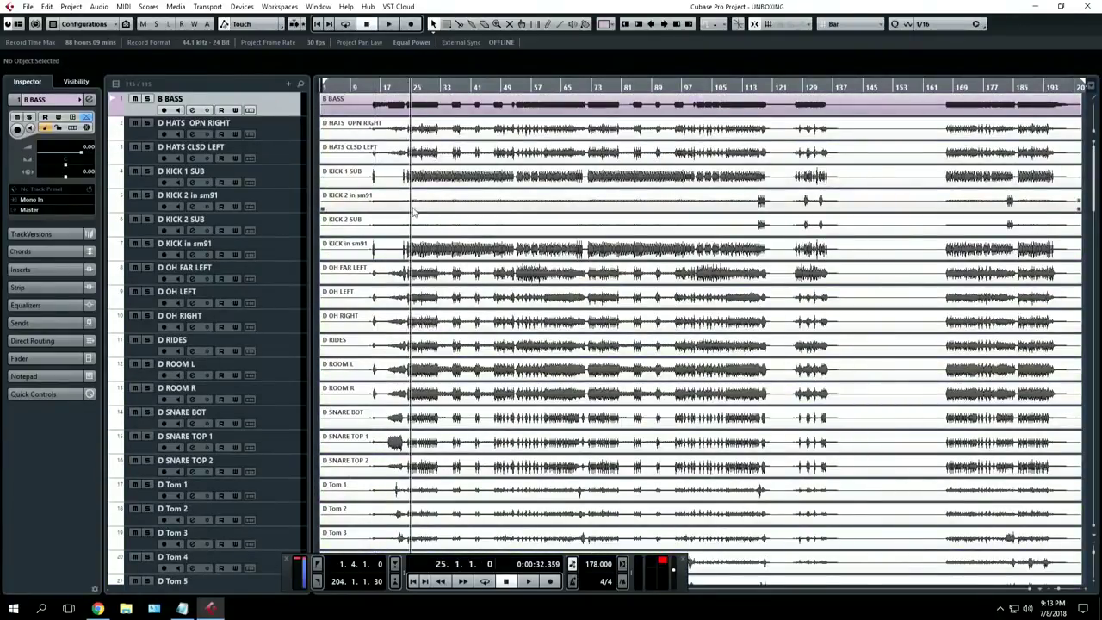
click(278, 175)
click(284, 126)
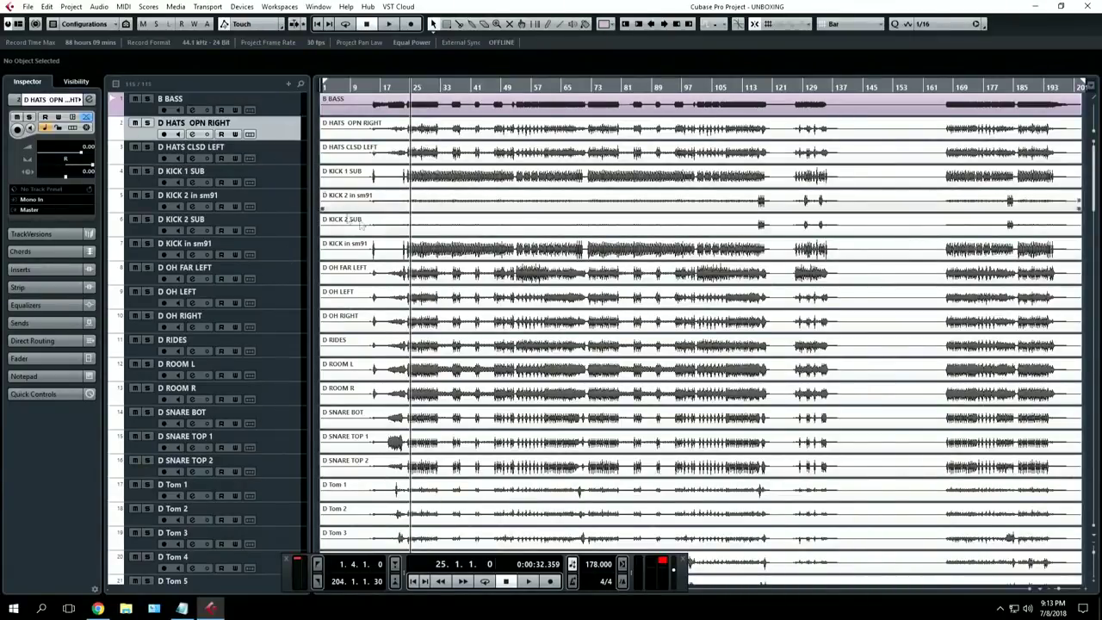
scroll(305, 388, down, 4)
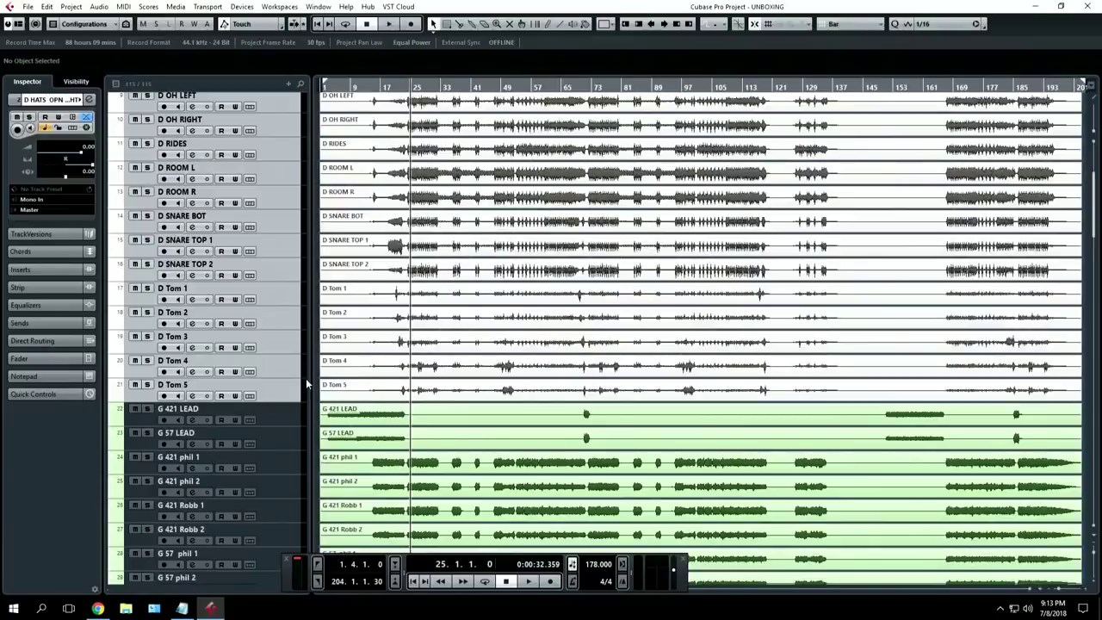
drag(146, 384, 146, 94)
key(space)
scroll(408, 231, up, 2)
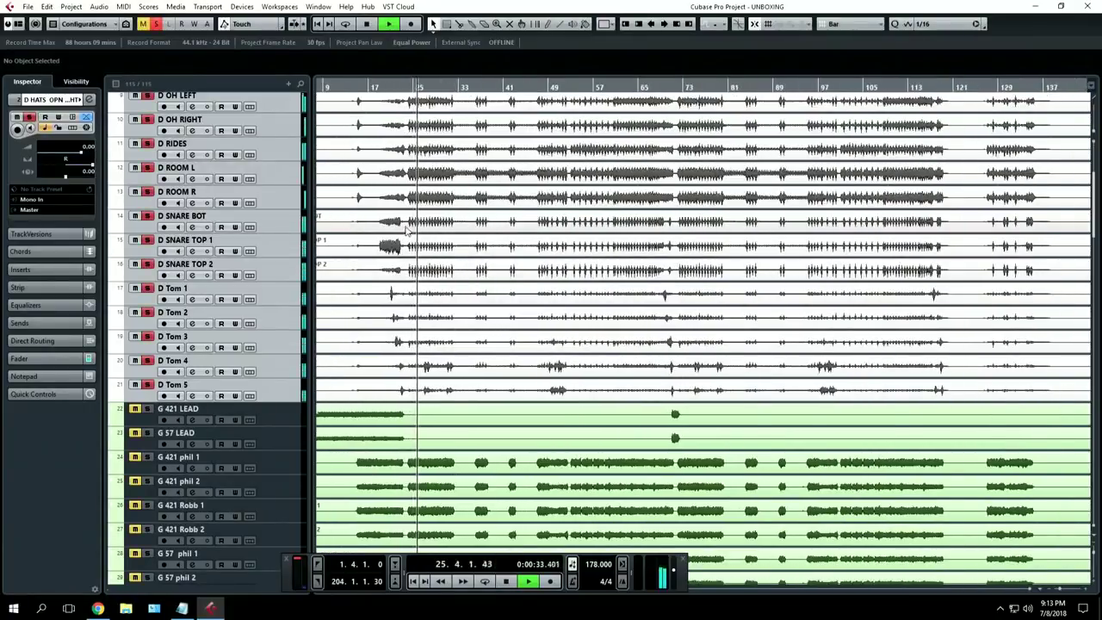
scroll(408, 230, up, 3)
scroll(602, 258, up, 4)
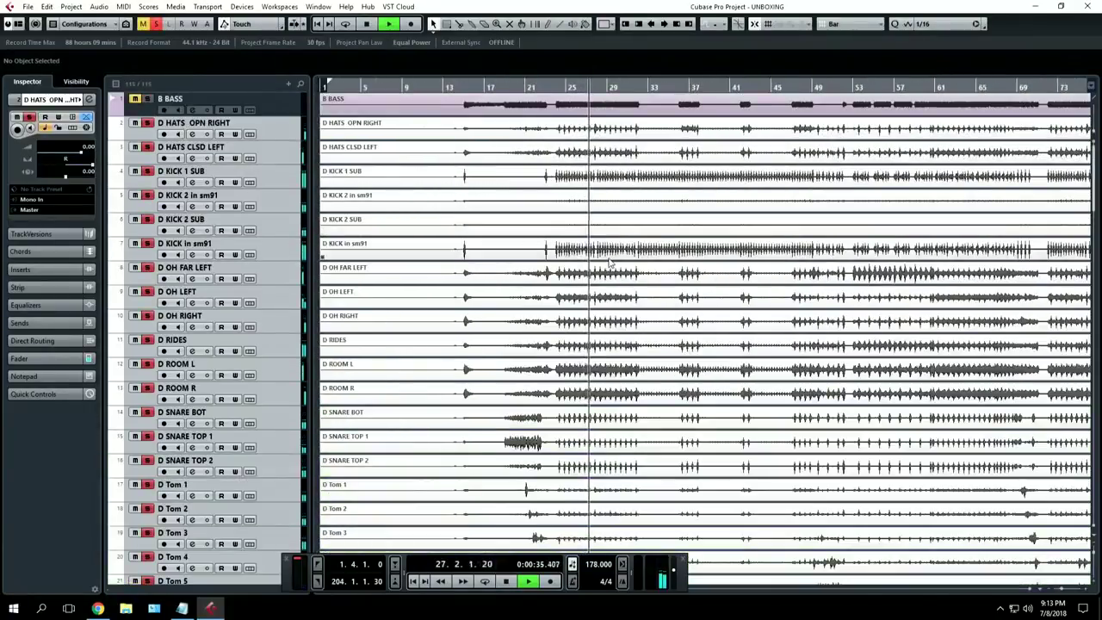
key(alt+s)
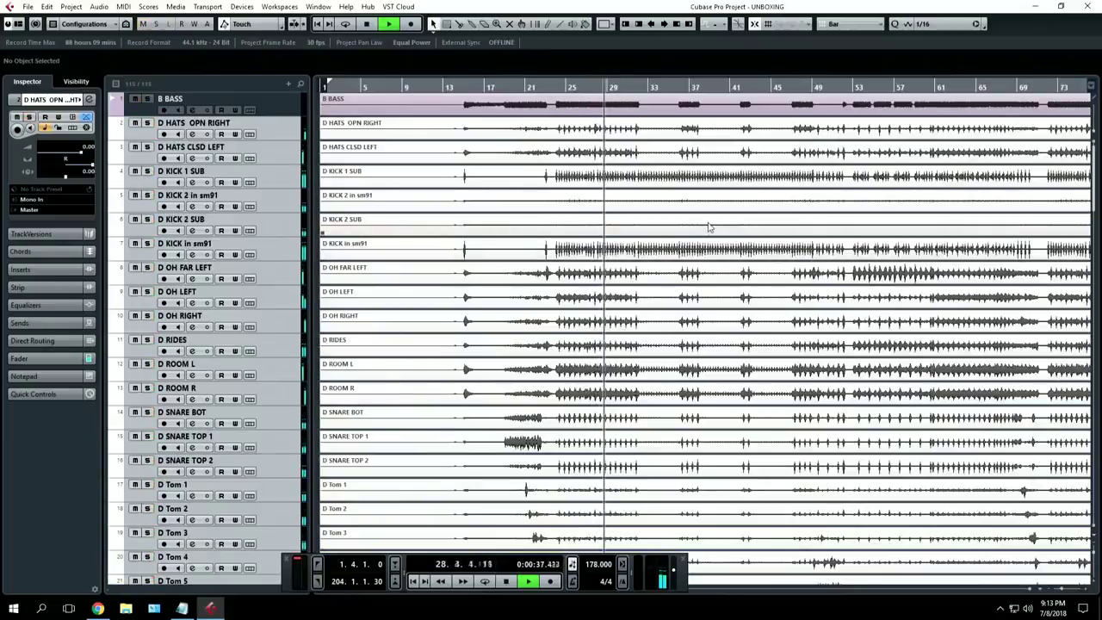
key(space)
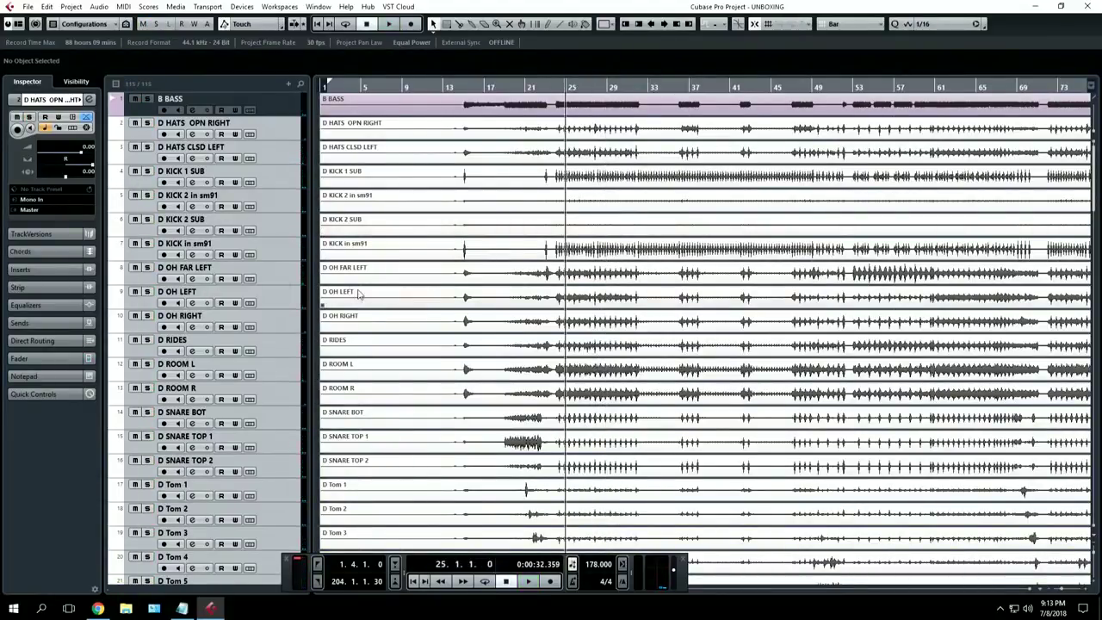
Move the D KICK in sm91 track above D KICK 1 SUB and select all four kick tracks
click(279, 260)
drag(289, 234, 278, 172)
click(297, 250)
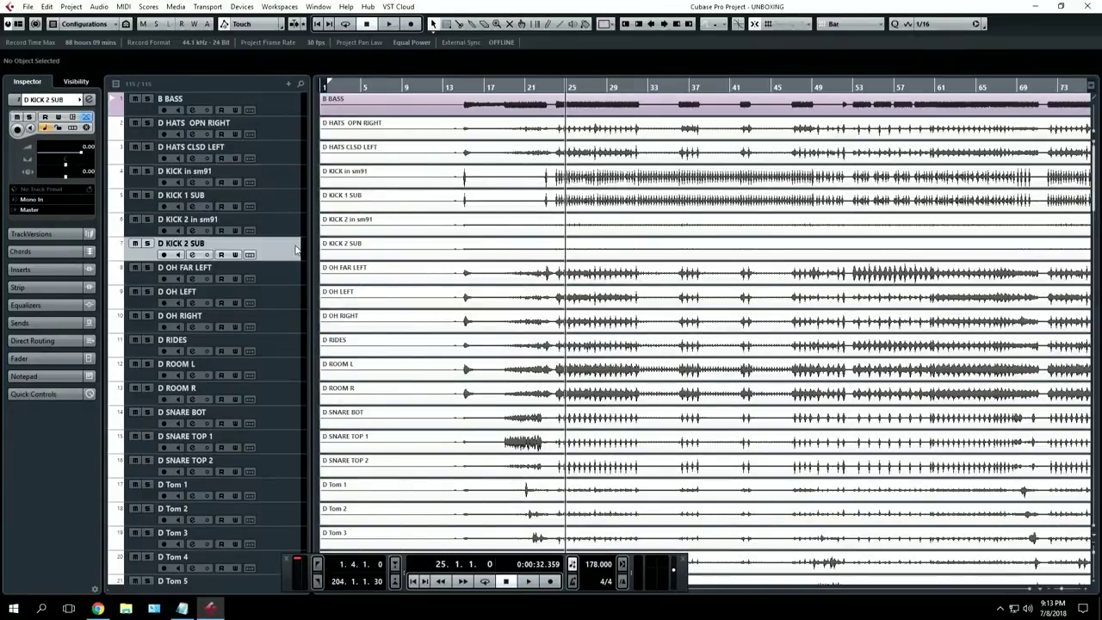
shift+click(280, 174)
Play from bar 25 and compare D KICK in sm91 and D KICK 1 SUB soloed separately and together
scroll(588, 196, right, 2)
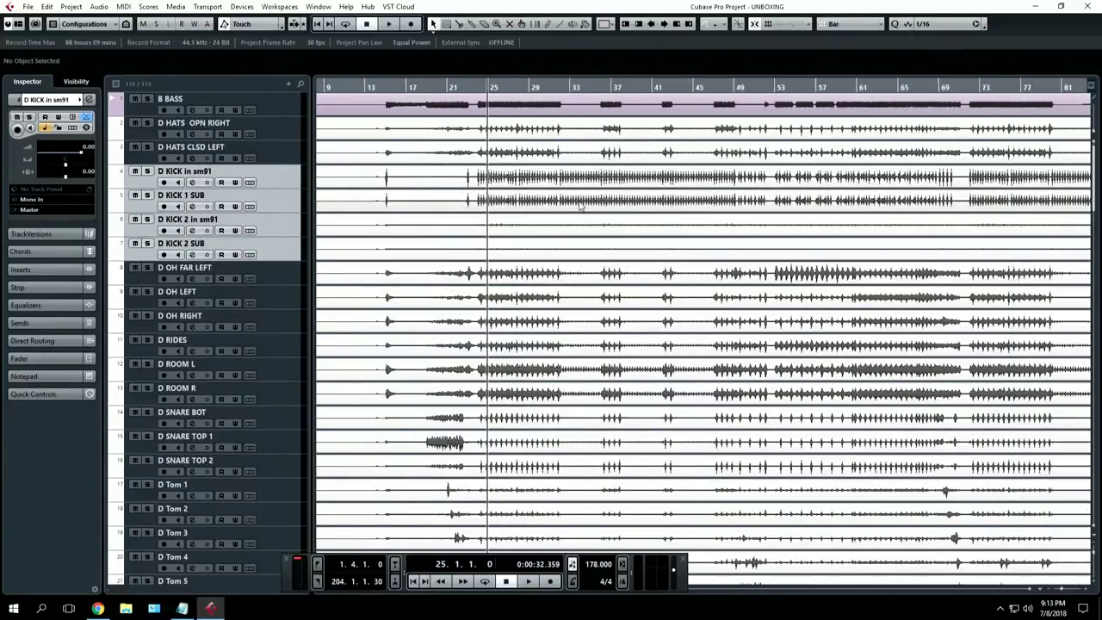
scroll(579, 205, right, 20)
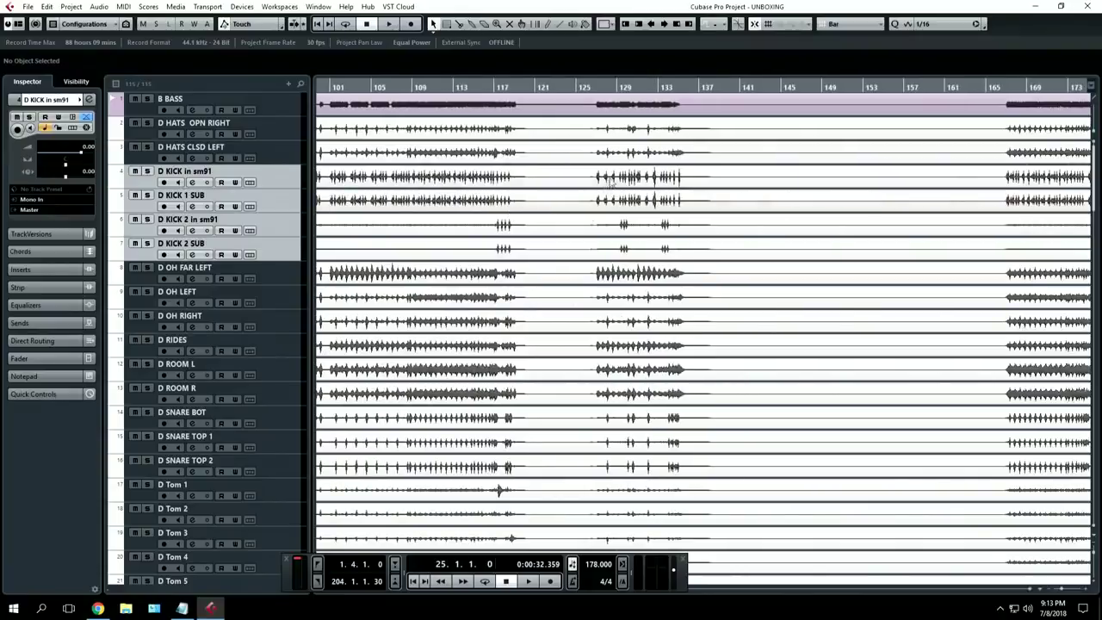
scroll(623, 234, right, 15)
scroll(623, 234, left, 20)
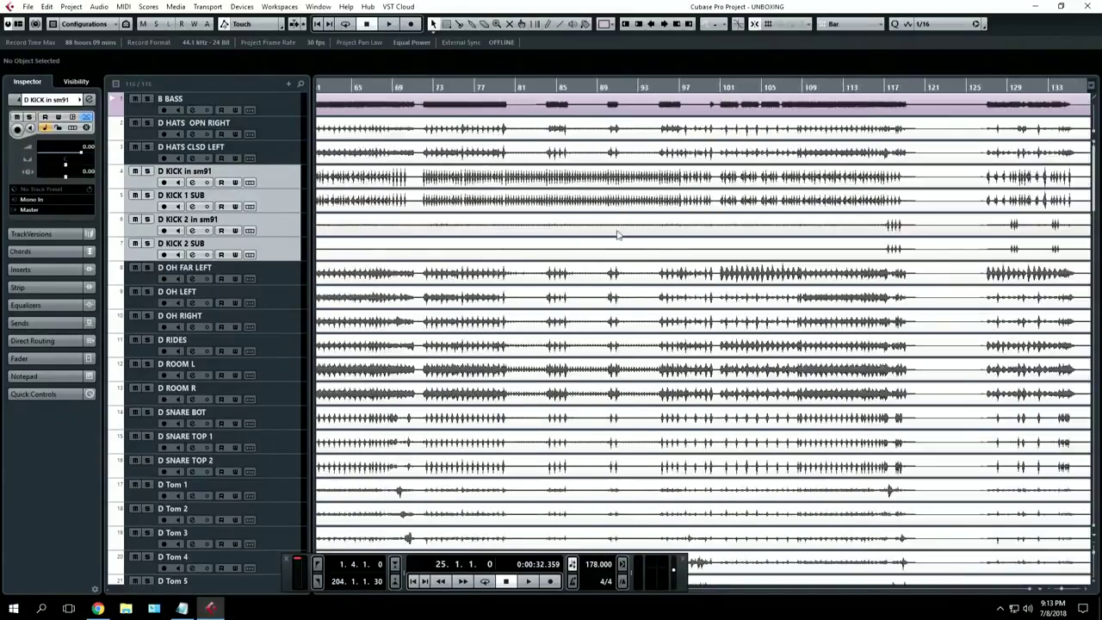
click(147, 171)
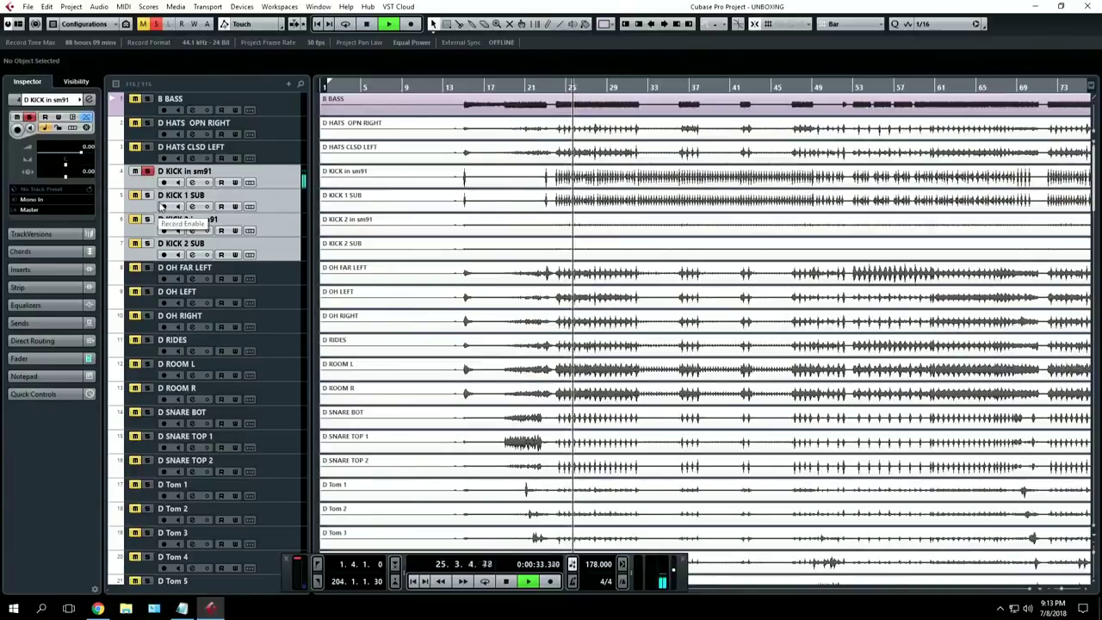
click(147, 196)
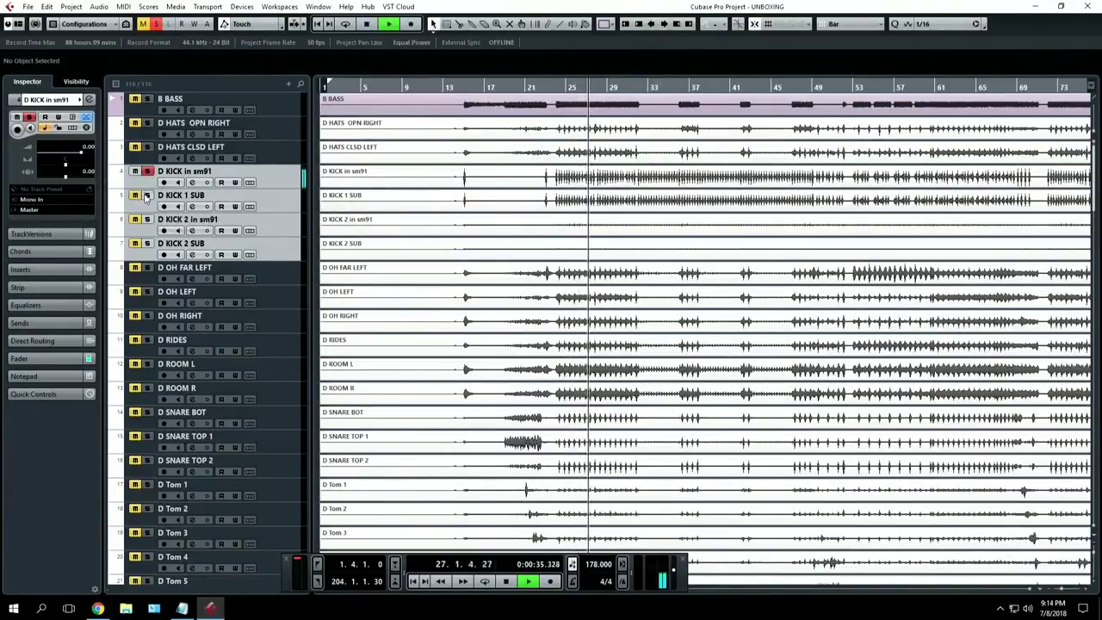
click(147, 171)
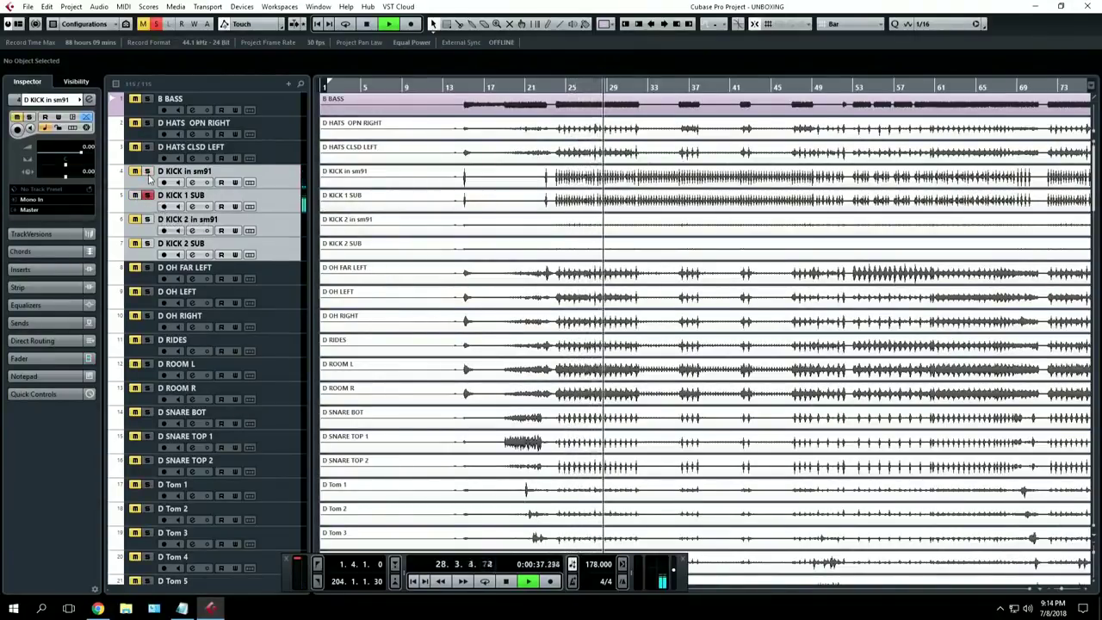
click(148, 173)
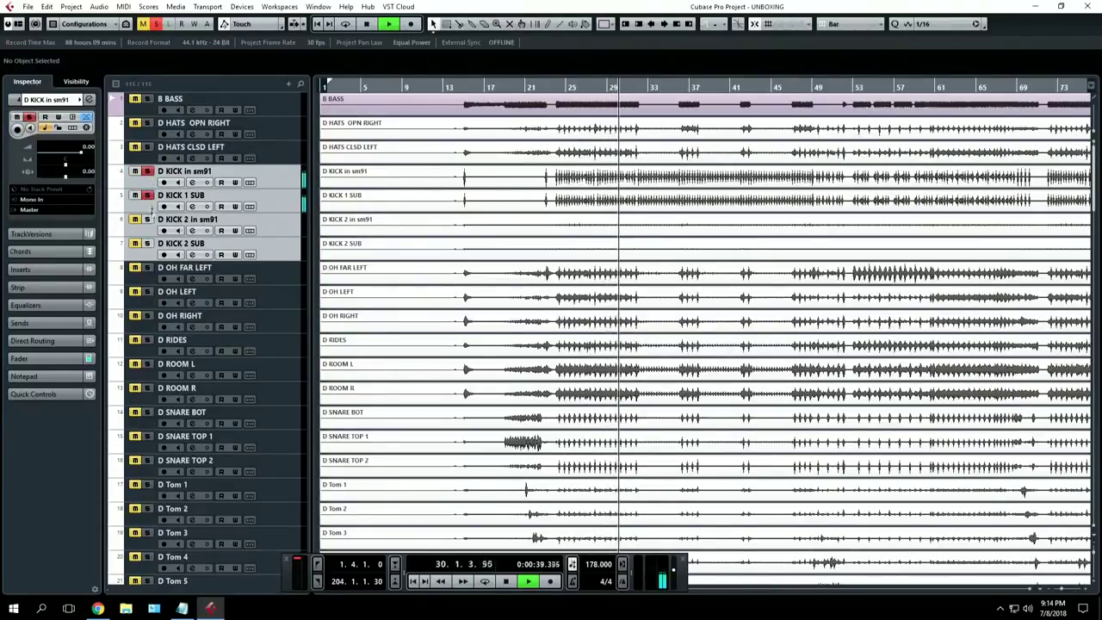
Audition D KICK 2 in sm91 and D KICK 2 SUB in solo, clear all kick solos and stop playback
click(148, 220)
click(148, 244)
click(148, 243)
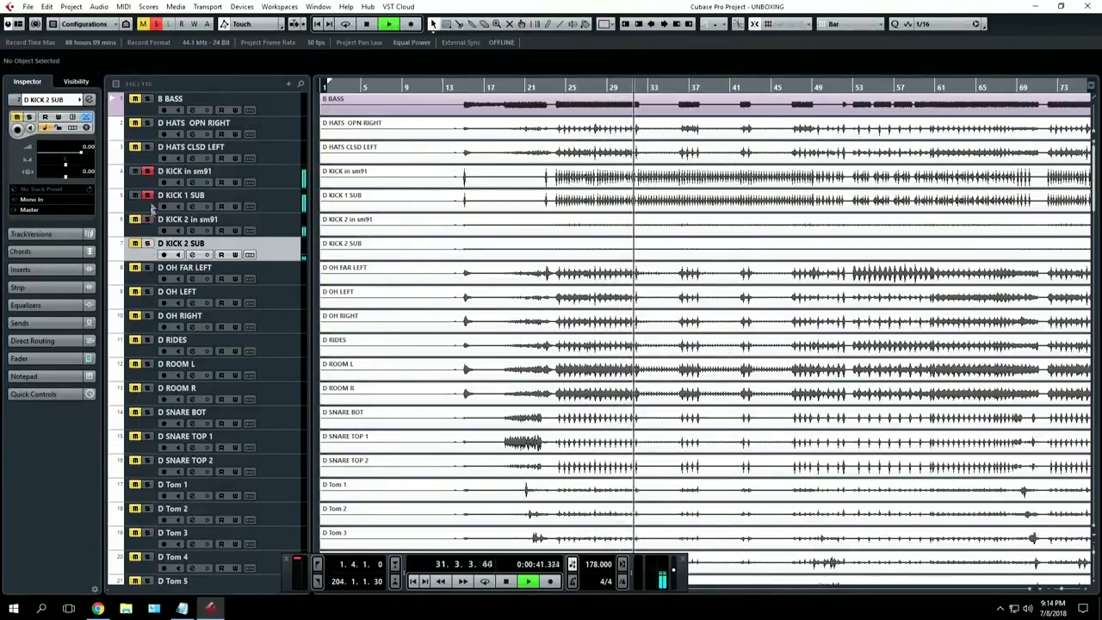
click(147, 220)
click(147, 196)
click(147, 172)
key(space)
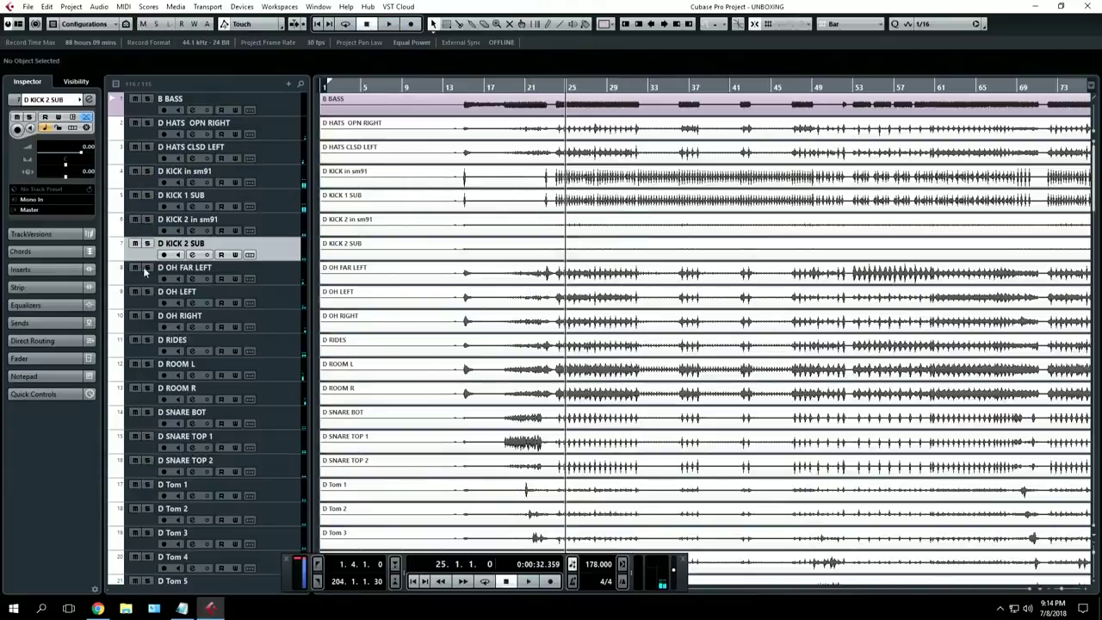
Solo D OH FAR LEFT, D OH LEFT and D OH RIGHT and play the overheads from bar 25
click(147, 267)
click(148, 292)
click(148, 316)
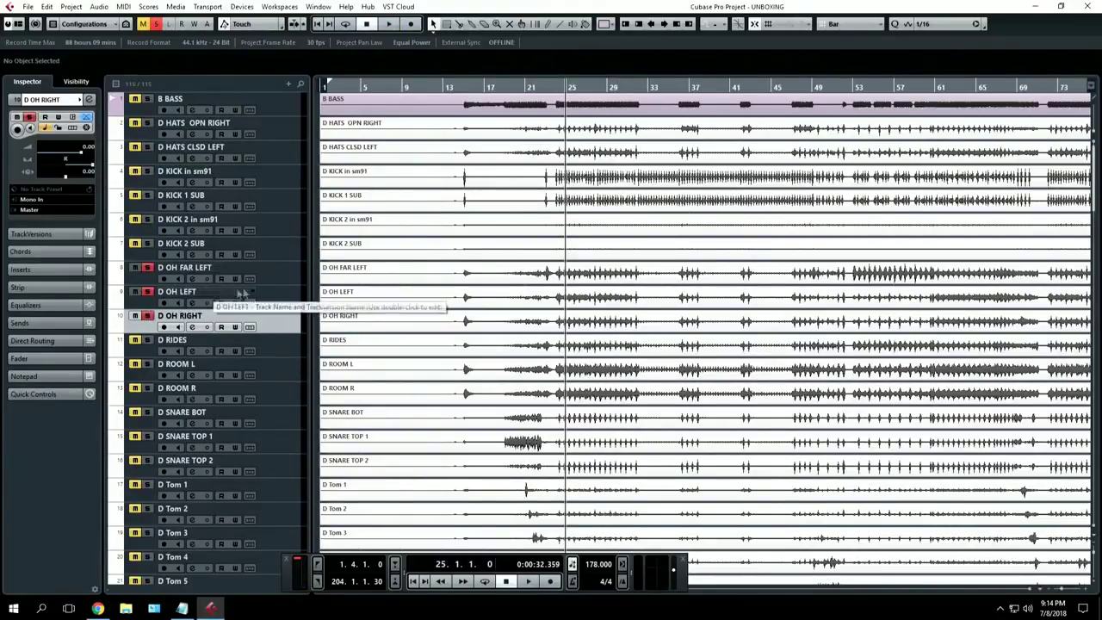
click(284, 306)
click(272, 328)
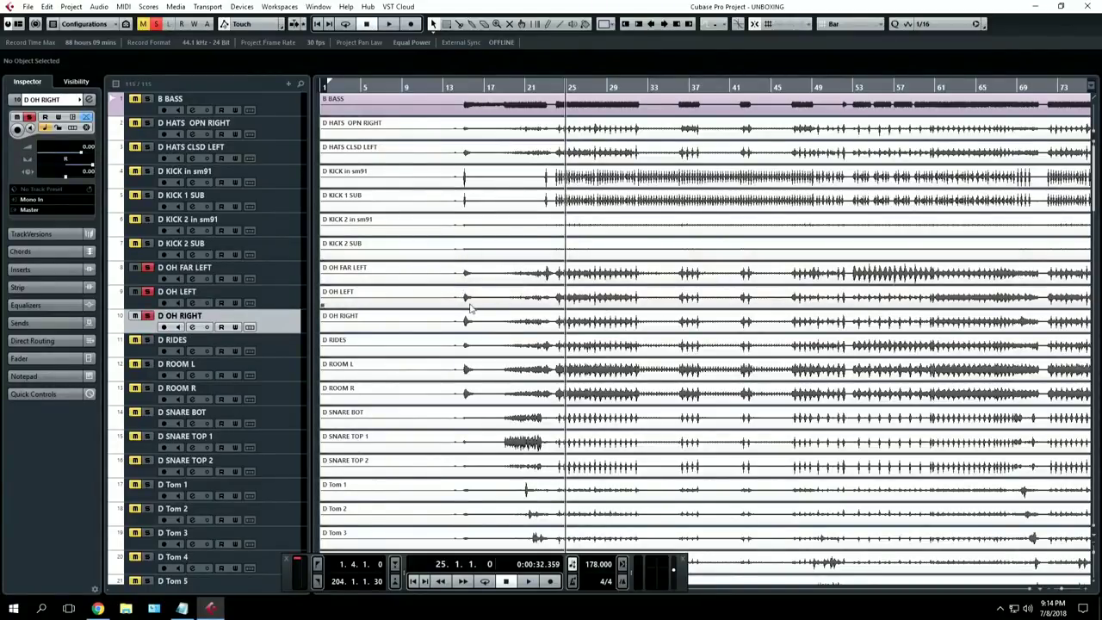
key(space)
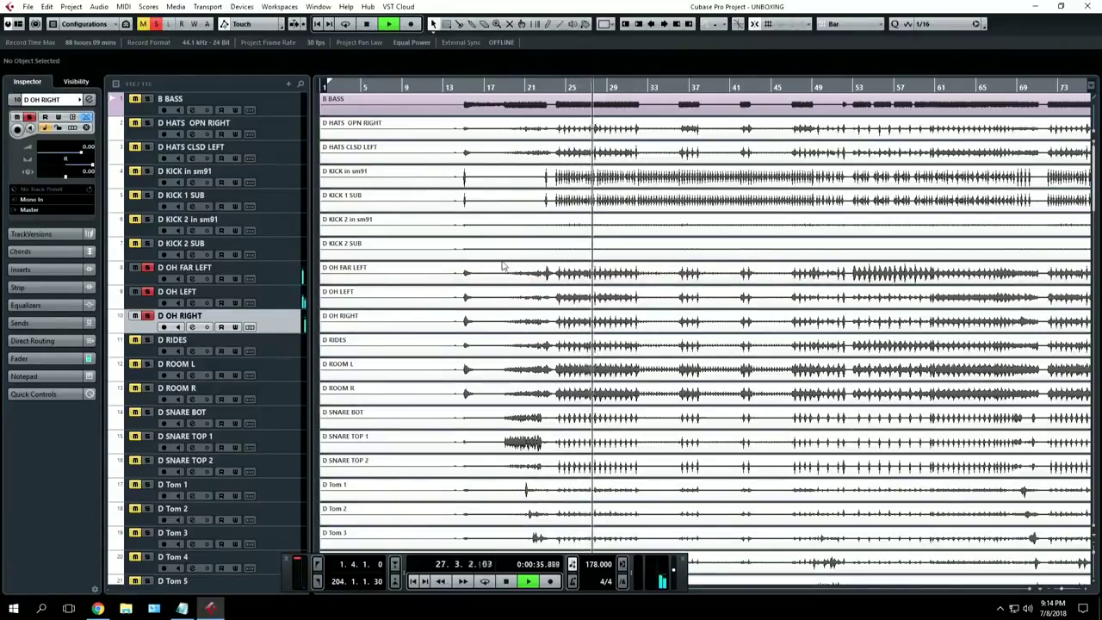
key(space)
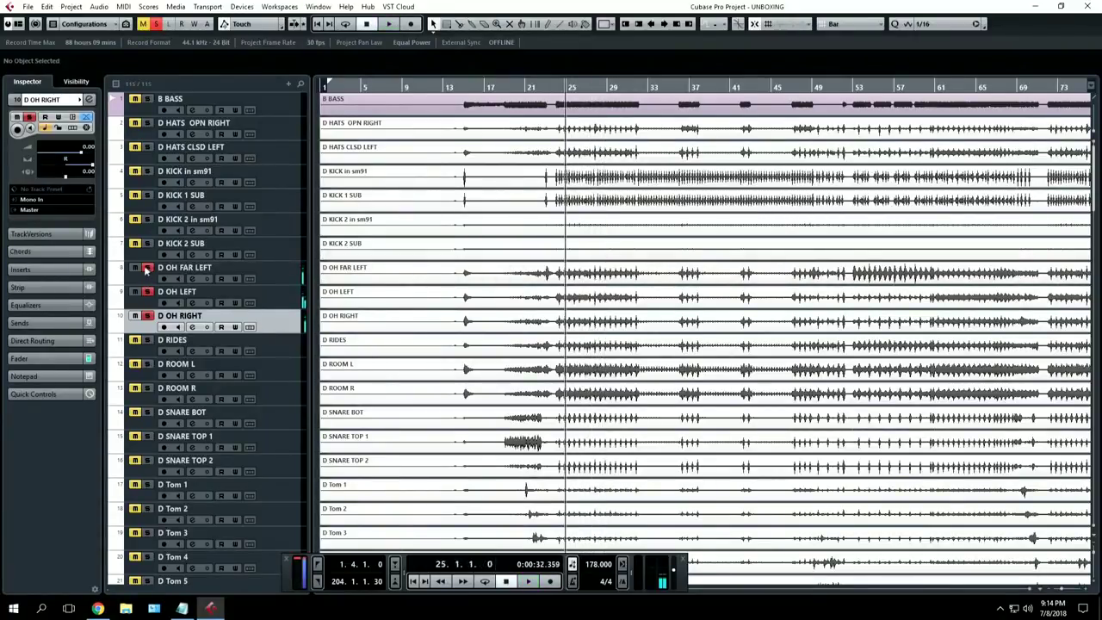
Move the D RIDES track above D HATS OPN RIGHT and solo it together with both hi-hat tracks
click(147, 340)
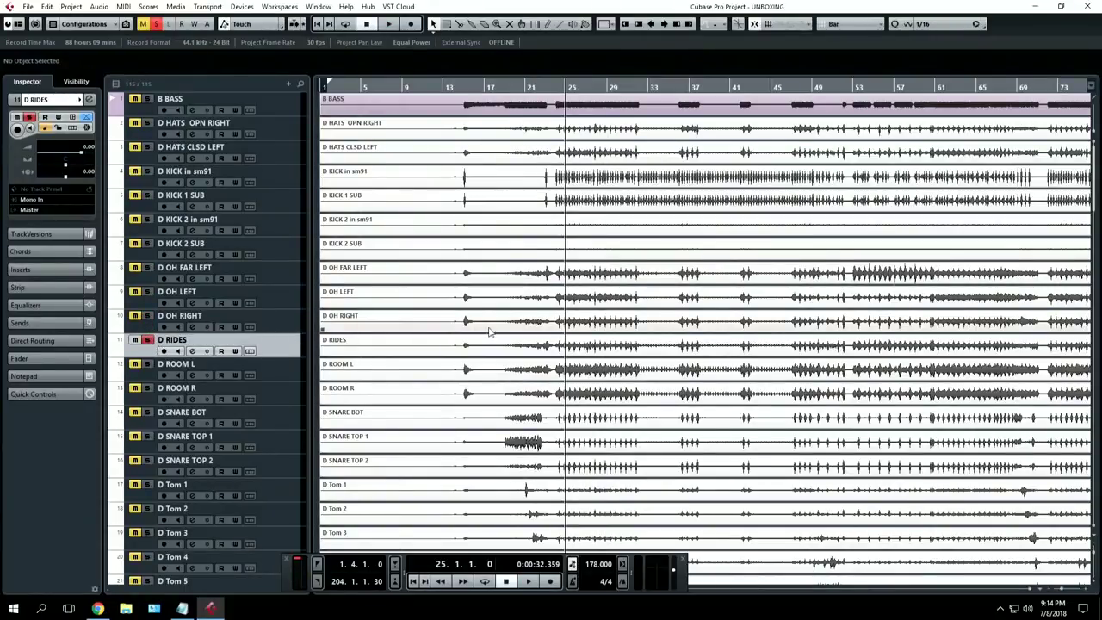
drag(287, 347, 284, 130)
click(147, 147)
click(149, 173)
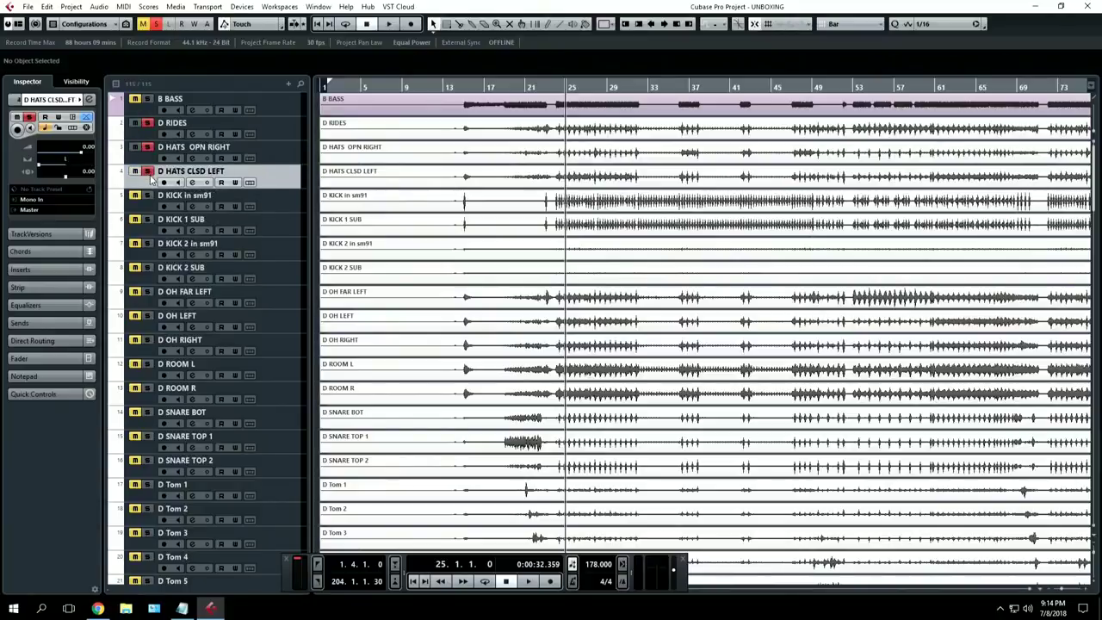
Play the soloed ride and hi-hat tracks from bar 25 and clear their solos
click(284, 161)
click(289, 133)
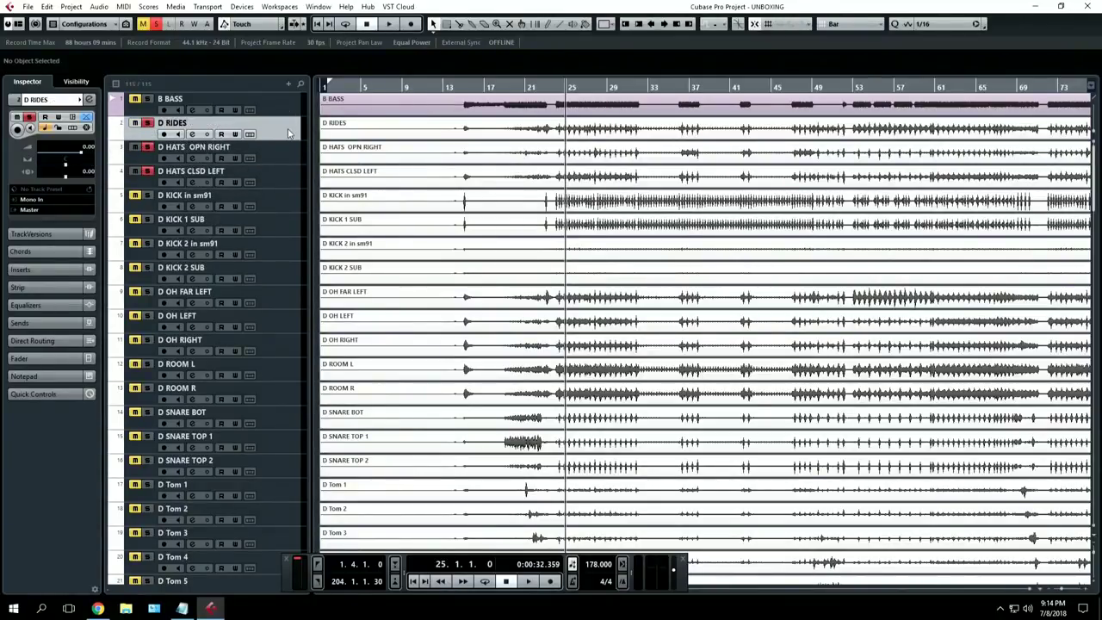
click(271, 161)
click(287, 176)
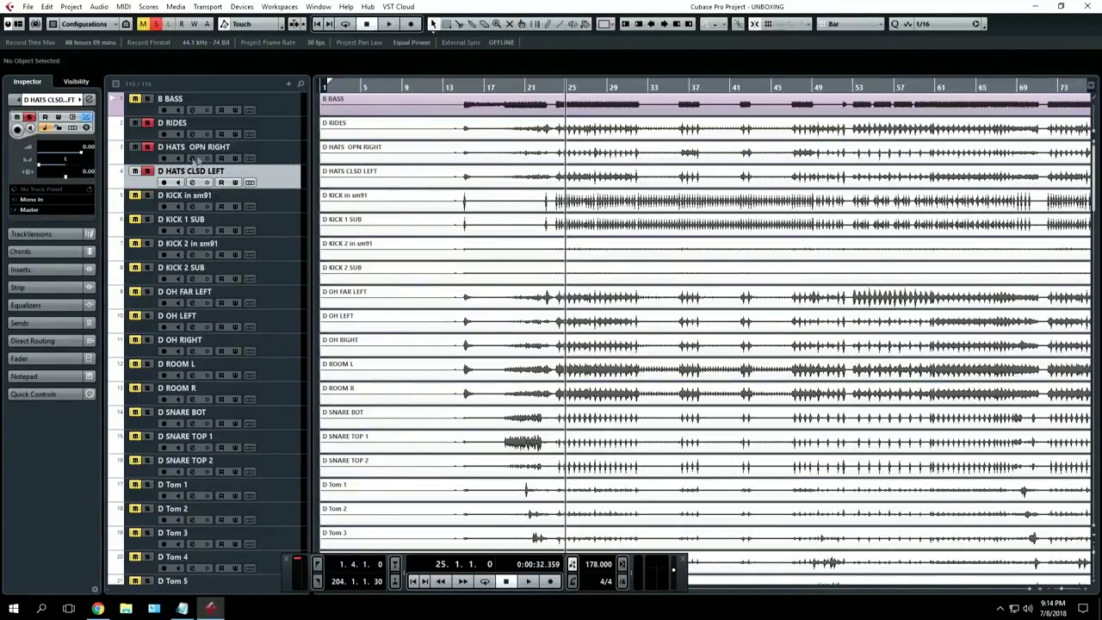
key(space)
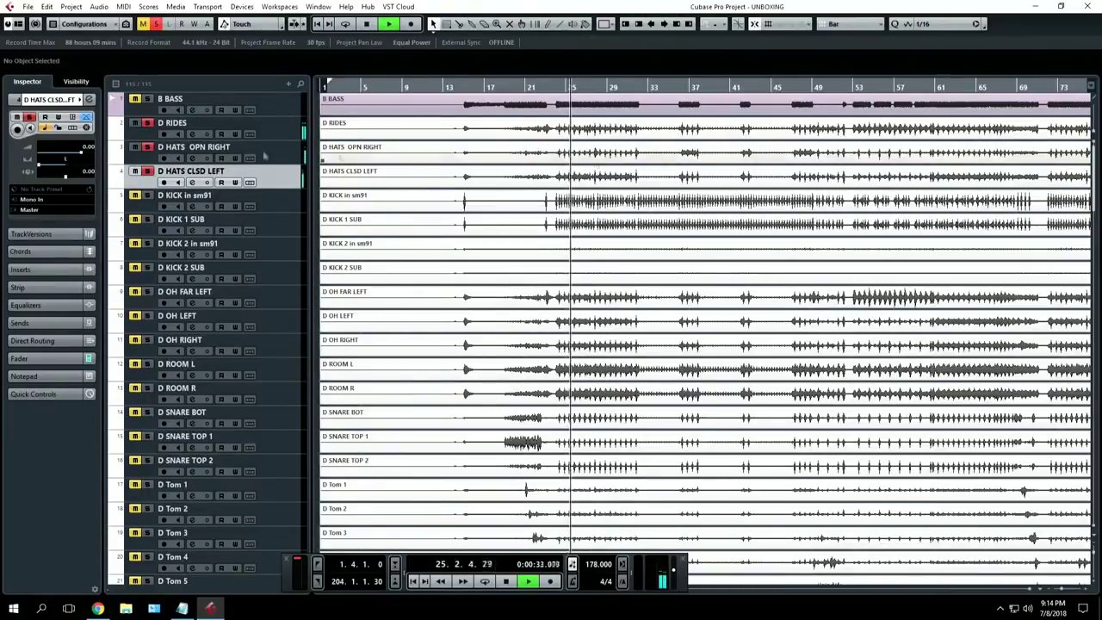
key(space)
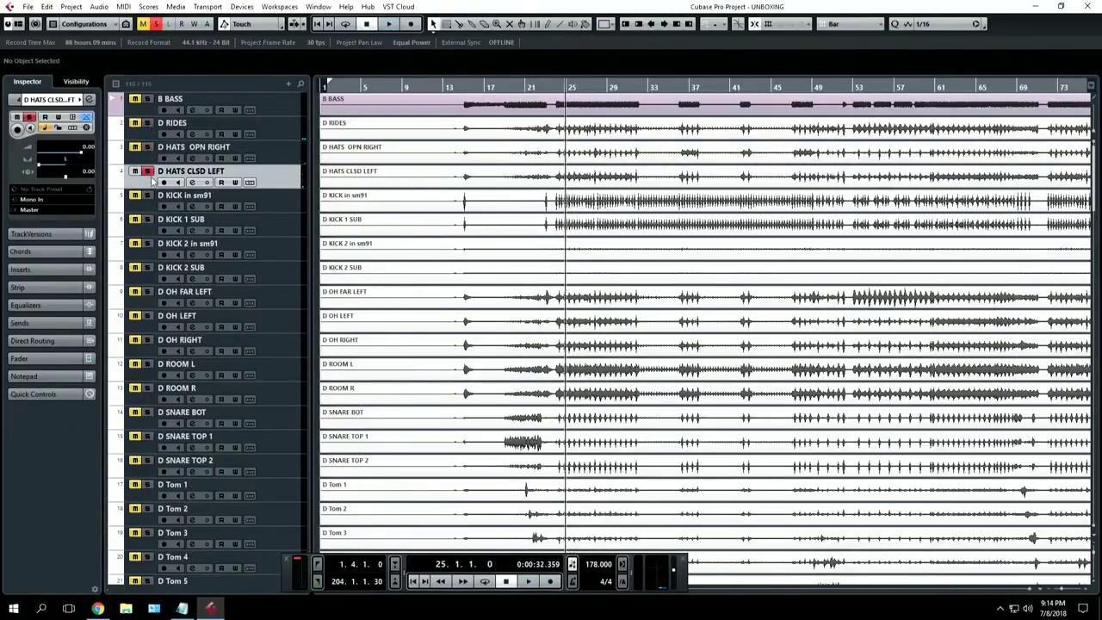
click(147, 171)
Audition D SNARE TOP 1 and D SNARE BOT in solo from bar 20 and clear the solos
scroll(325, 191, down, 3)
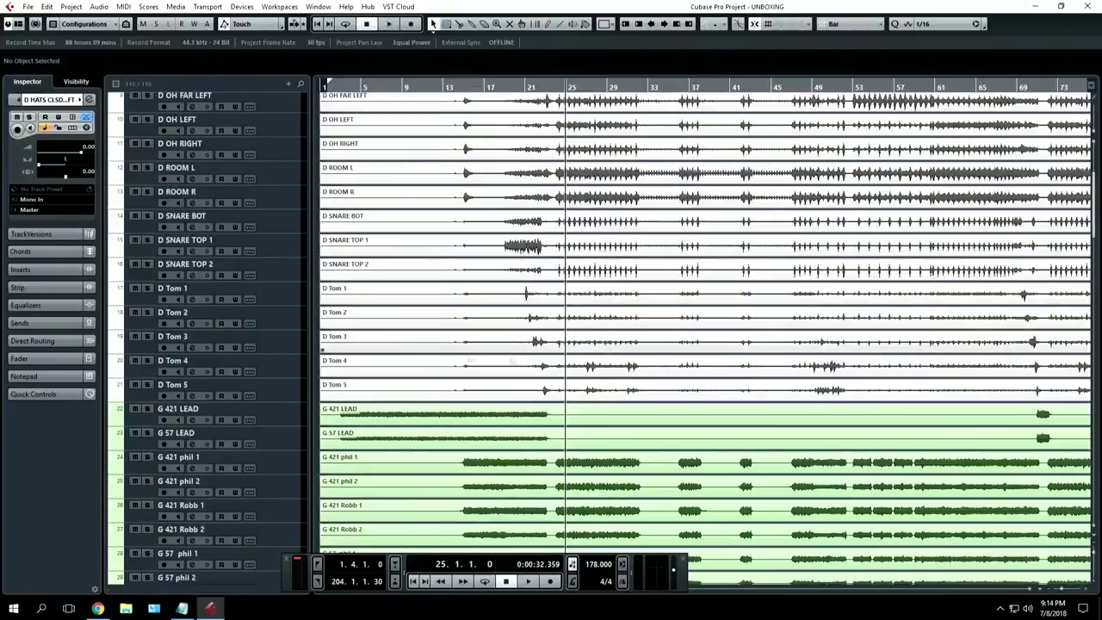
click(148, 216)
click(148, 240)
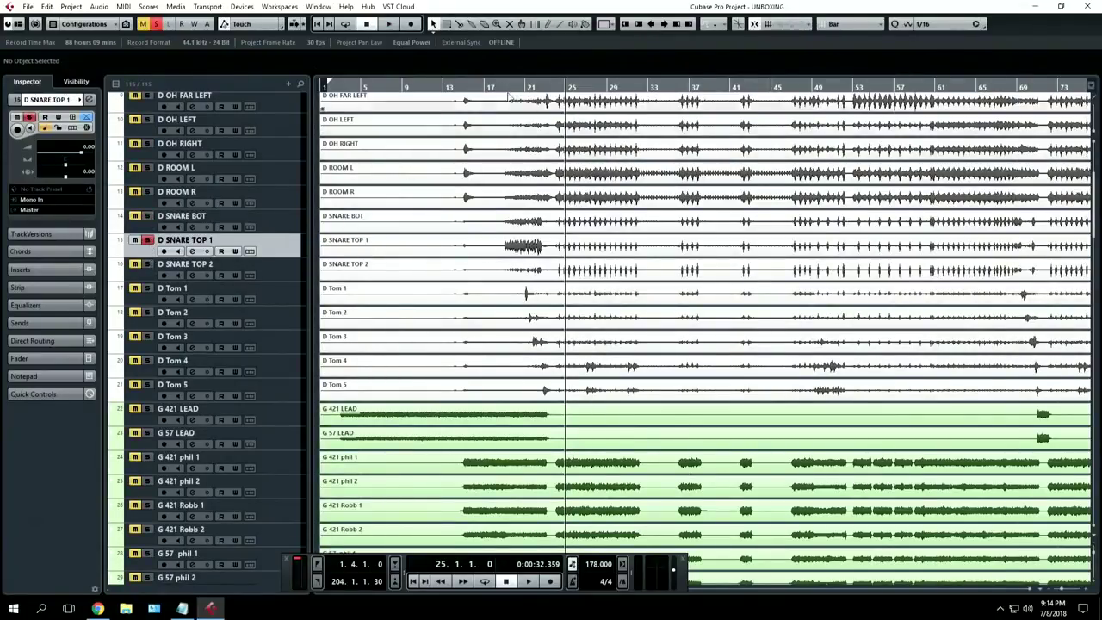
key(space)
click(147, 216)
key(space)
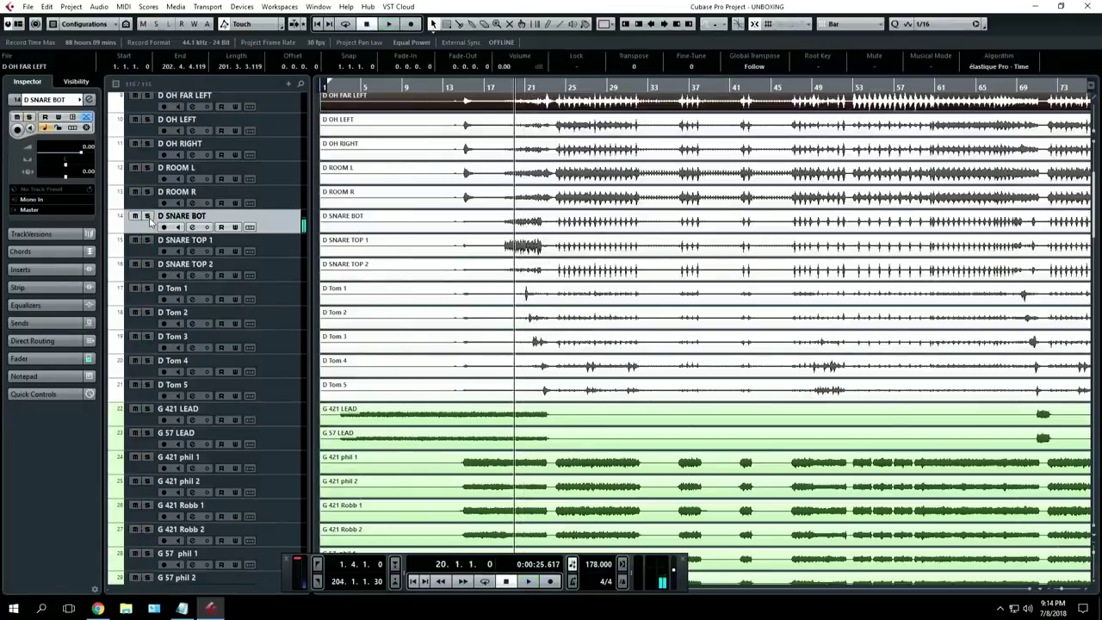
Play D SNARE TOP 1 and D SNARE TOP 2 in solo from bar 20, add D SNARE BOT, and clear the solos
click(148, 240)
key(space)
click(148, 264)
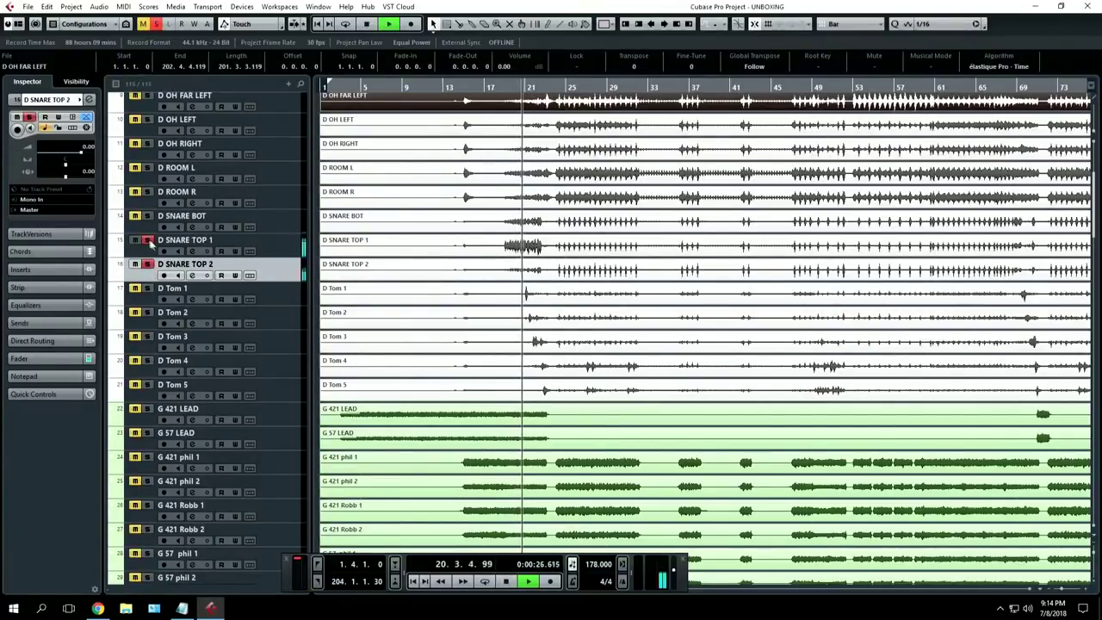
click(148, 241)
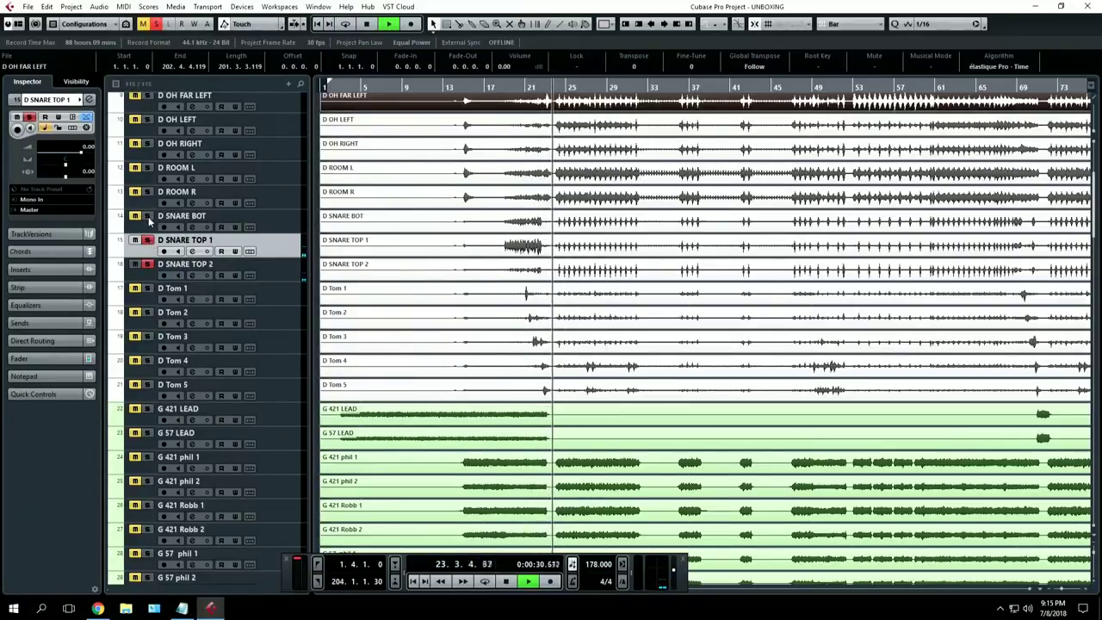
click(148, 222)
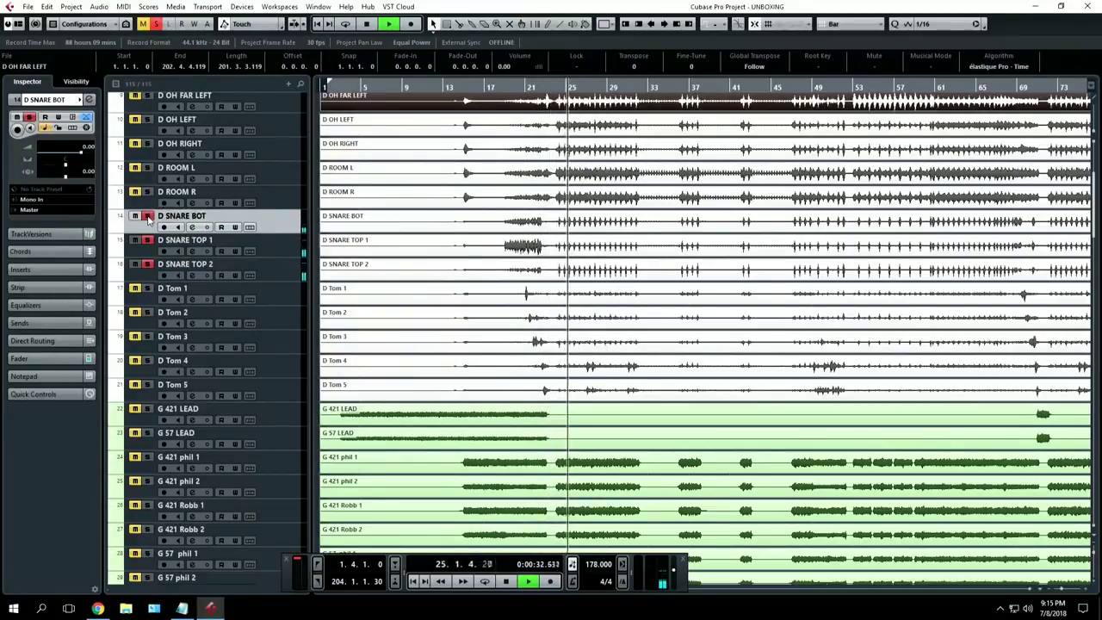
click(148, 241)
click(148, 264)
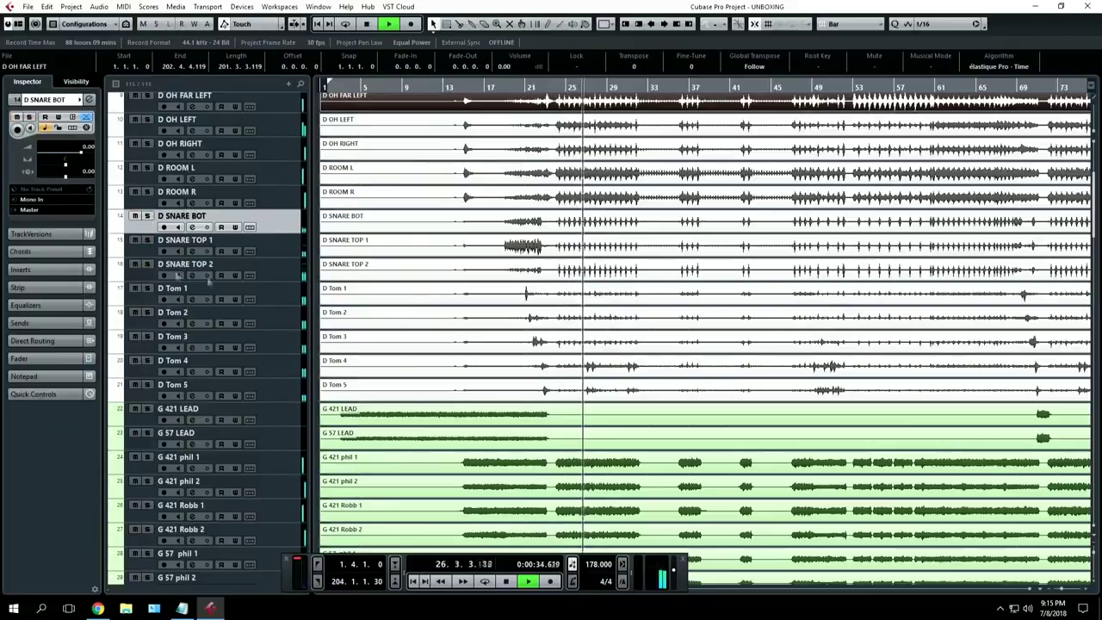
key(space)
Place the playback position just before the tom fill at bar 21 and solo D Tom 1 through D Tom 5
ctrl+scroll(461, 314, up, 1)
key(h)
key(h)
key(h)
key(h)
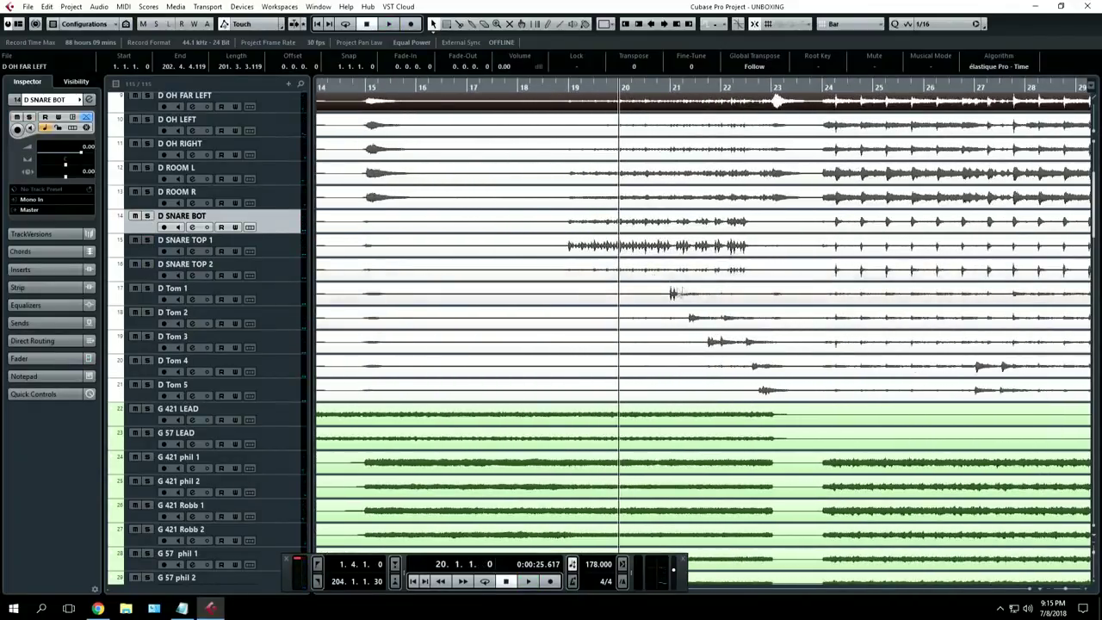
click(576, 86)
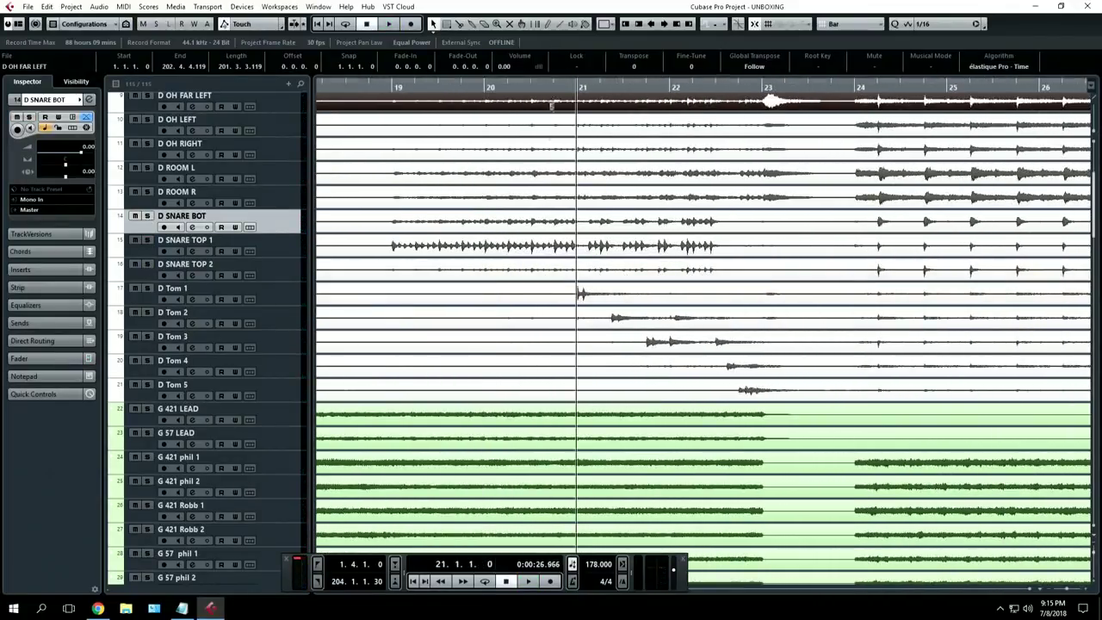
click(148, 288)
click(148, 312)
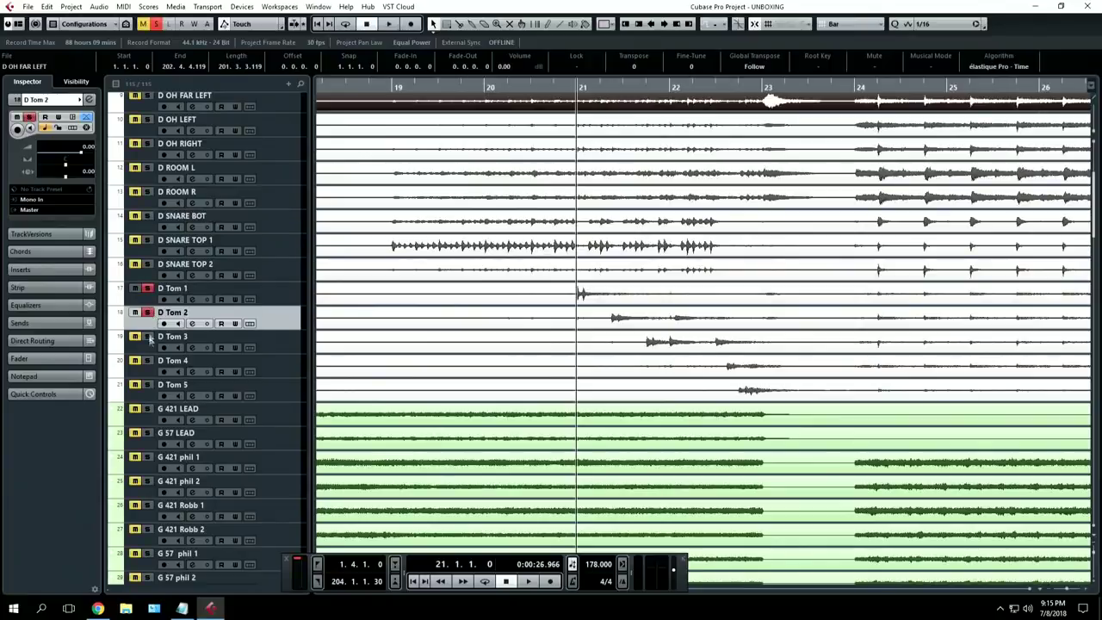
click(148, 337)
click(148, 361)
click(148, 385)
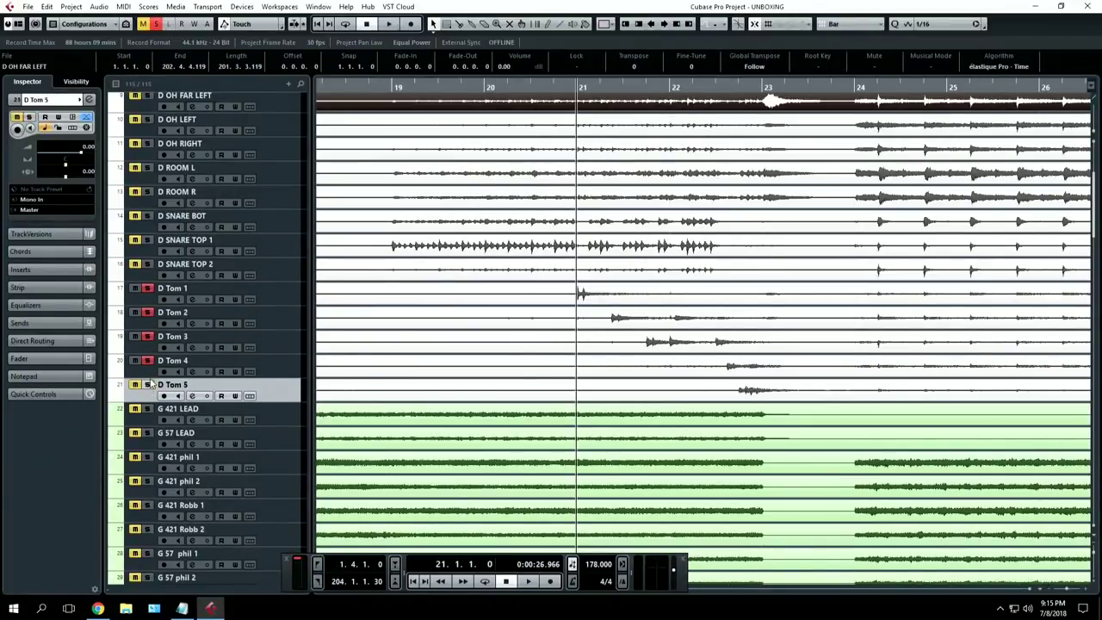
key(space)
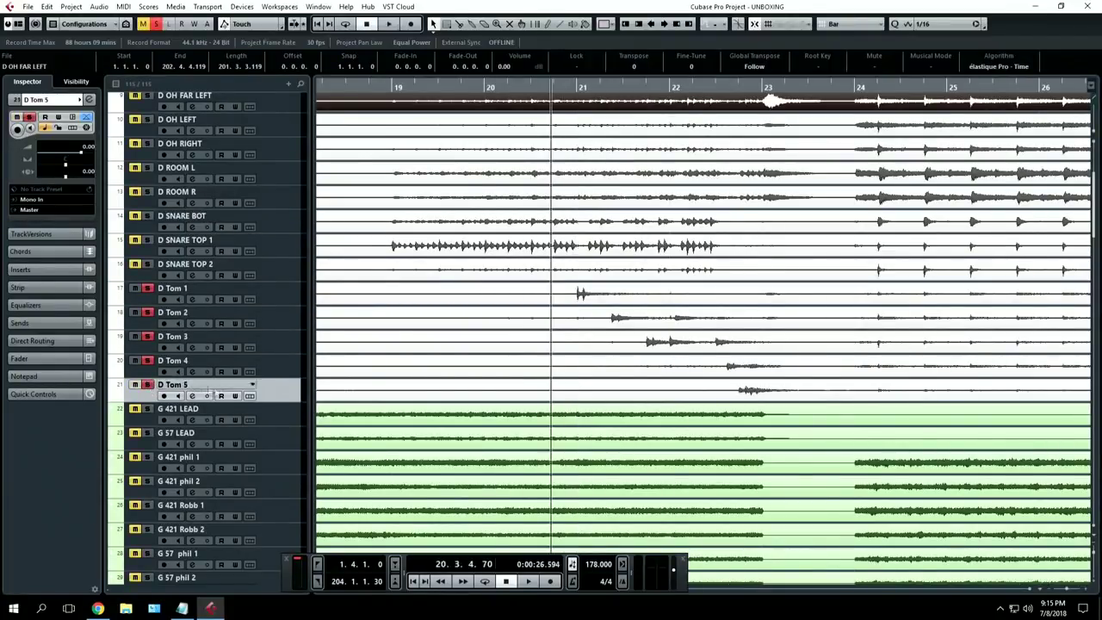
Pan D Tom 1 fully left, D Tom 2 to L47, D Tom 4 to R51 and D Tom 5 fully right
click(271, 299)
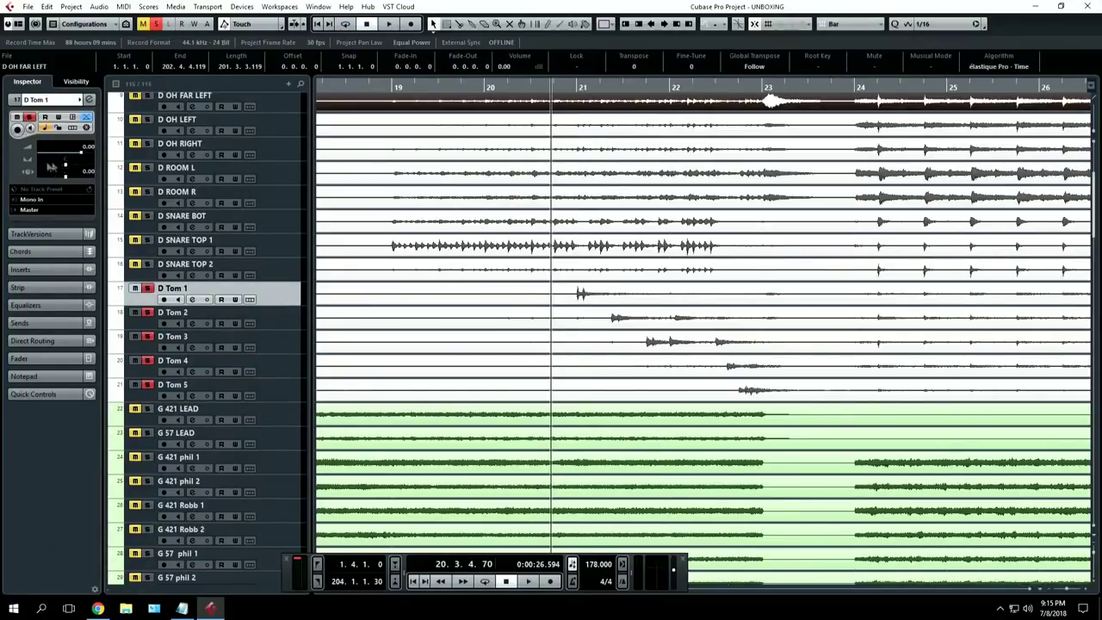
click(267, 328)
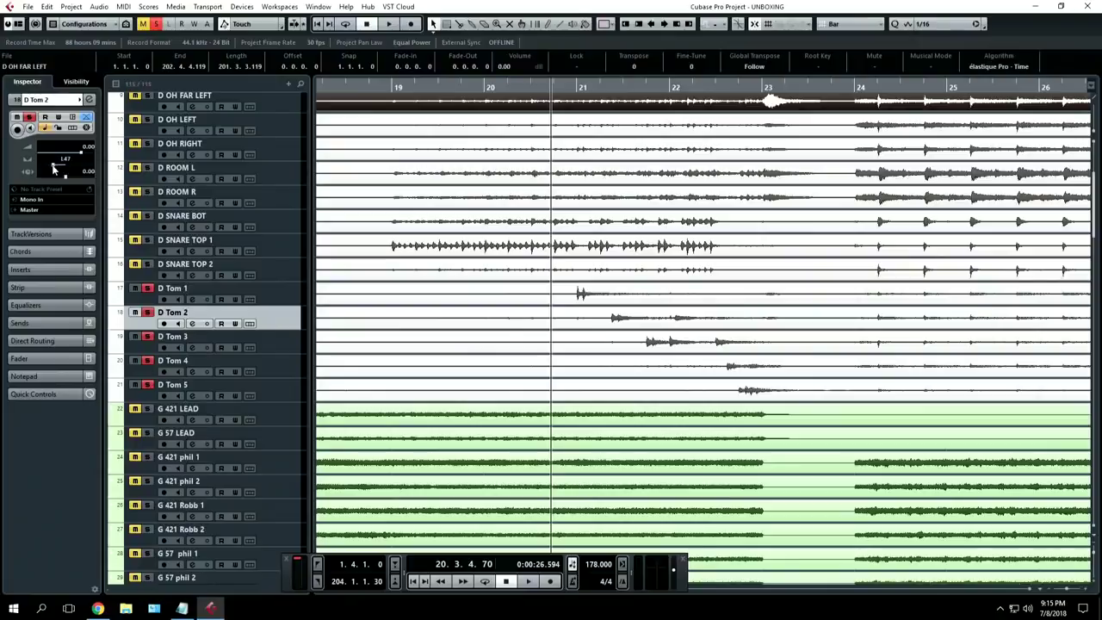
click(275, 342)
click(288, 376)
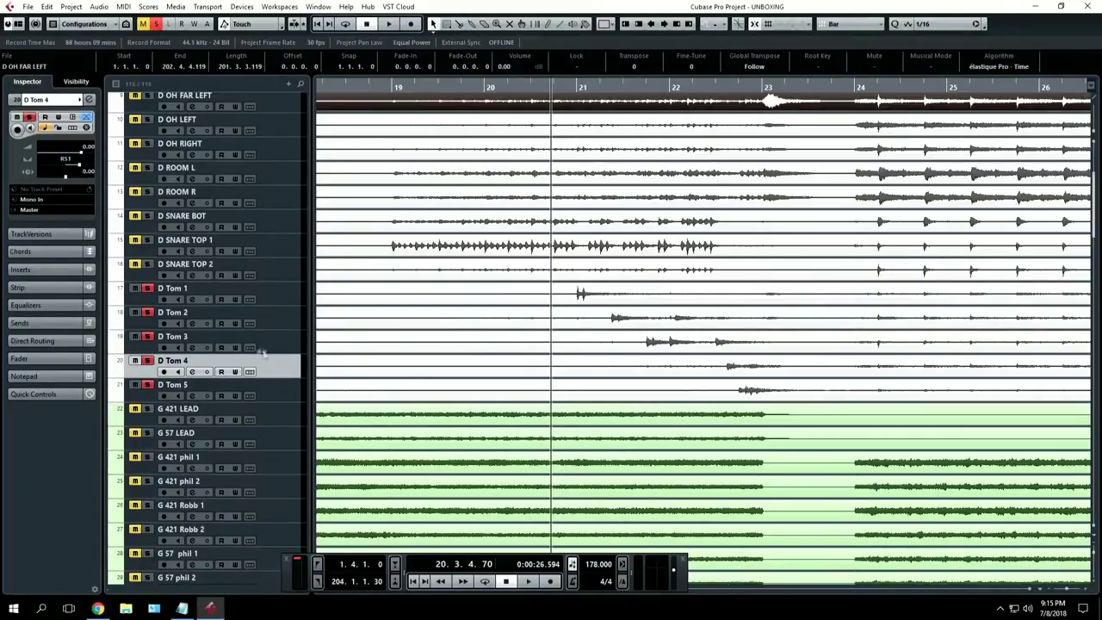
click(286, 404)
click(278, 393)
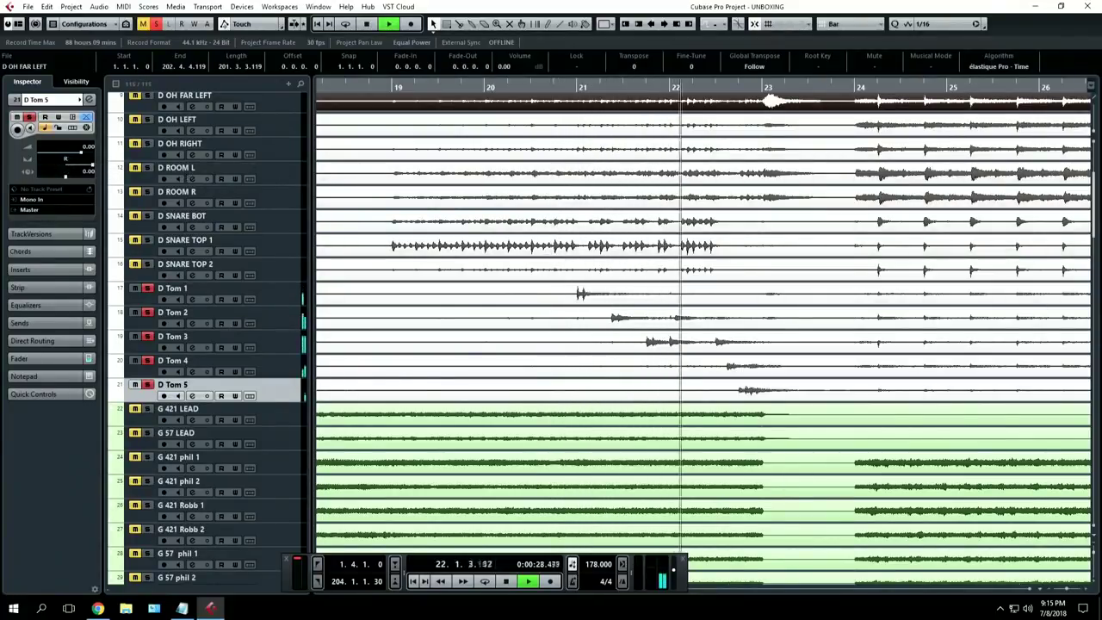
Play the panned toms in solo through the fill after bar 21 and again from around bar 27
scroll(620, 306, down, 4)
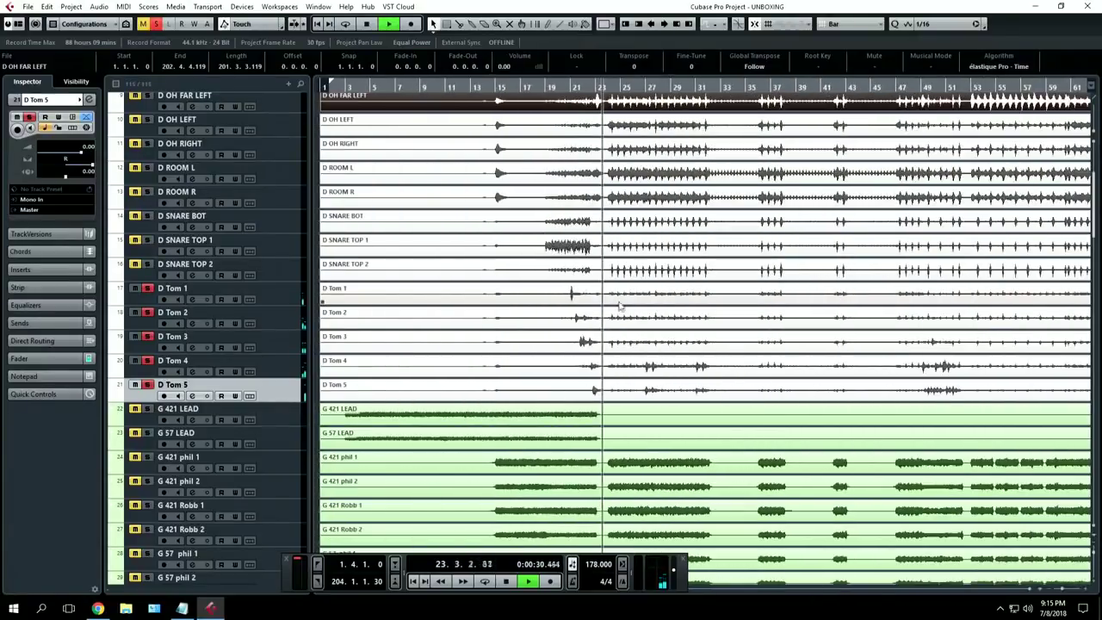
key(space)
scroll(625, 258, up, 3)
click(628, 89)
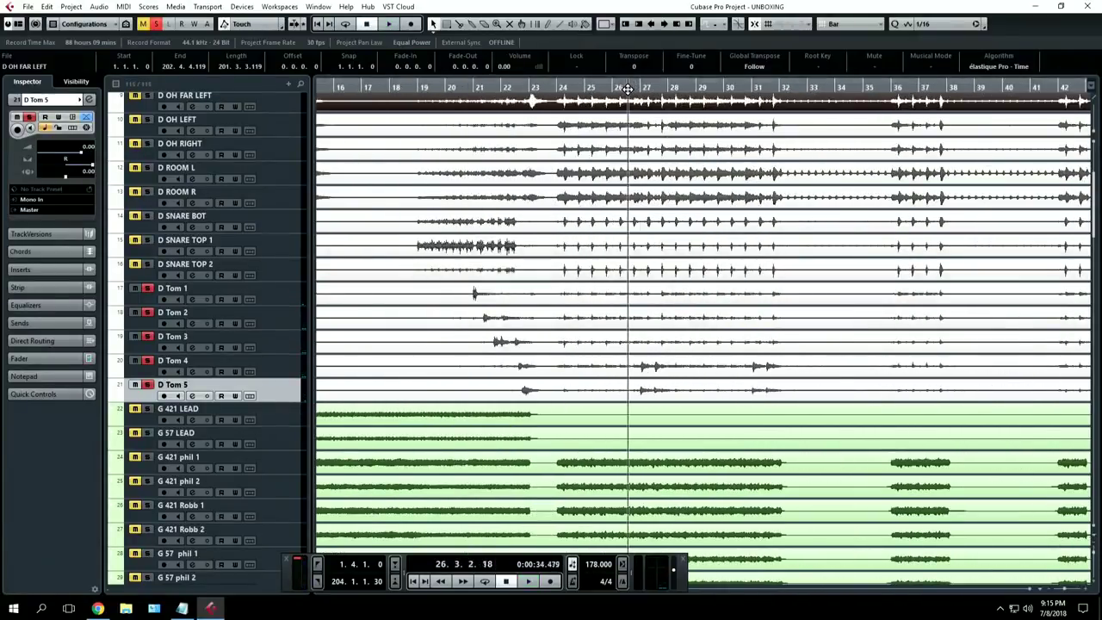
key(space)
scroll(742, 301, down, 4)
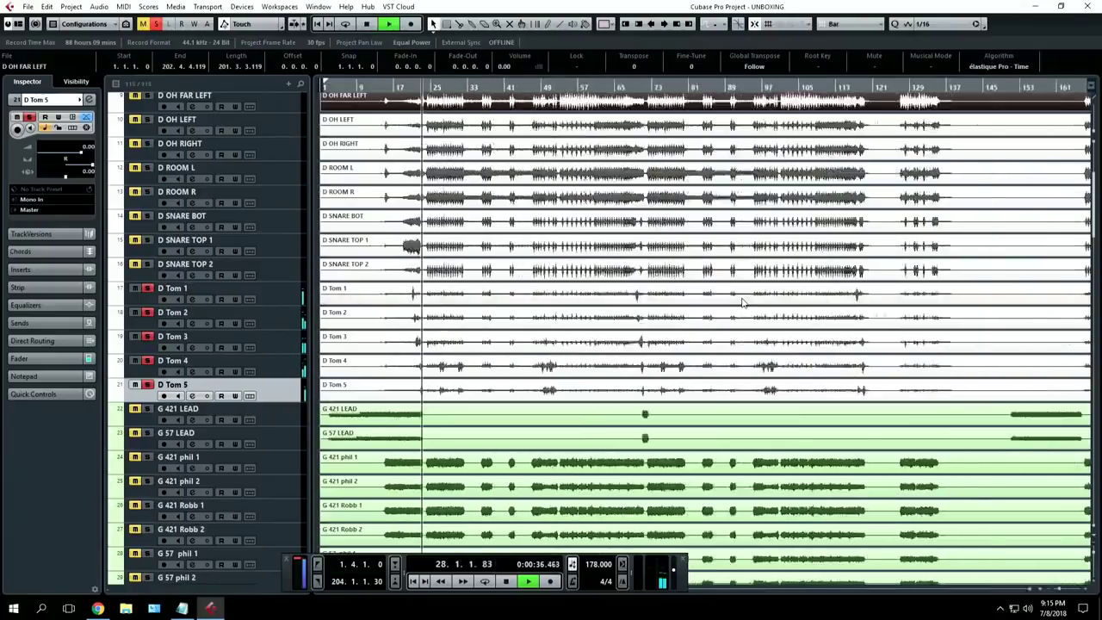
scroll(742, 301, up, 4)
key(space)
Play the soloed toms from bar 49 and clear the solos on all five tom tracks
scroll(369, 303, right, 5)
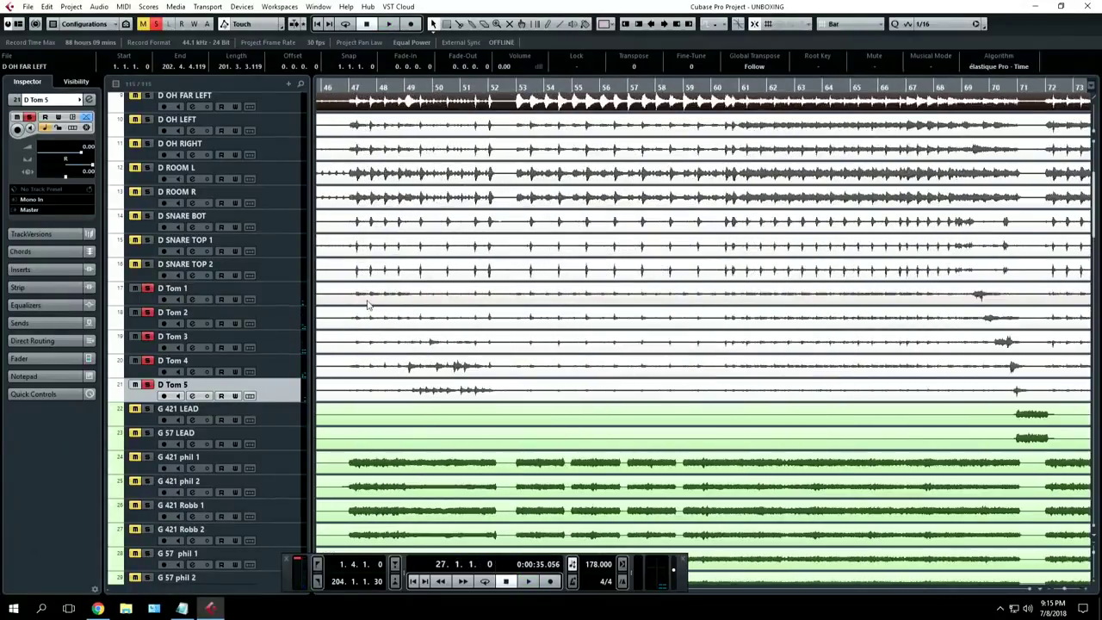
click(408, 88)
key(space)
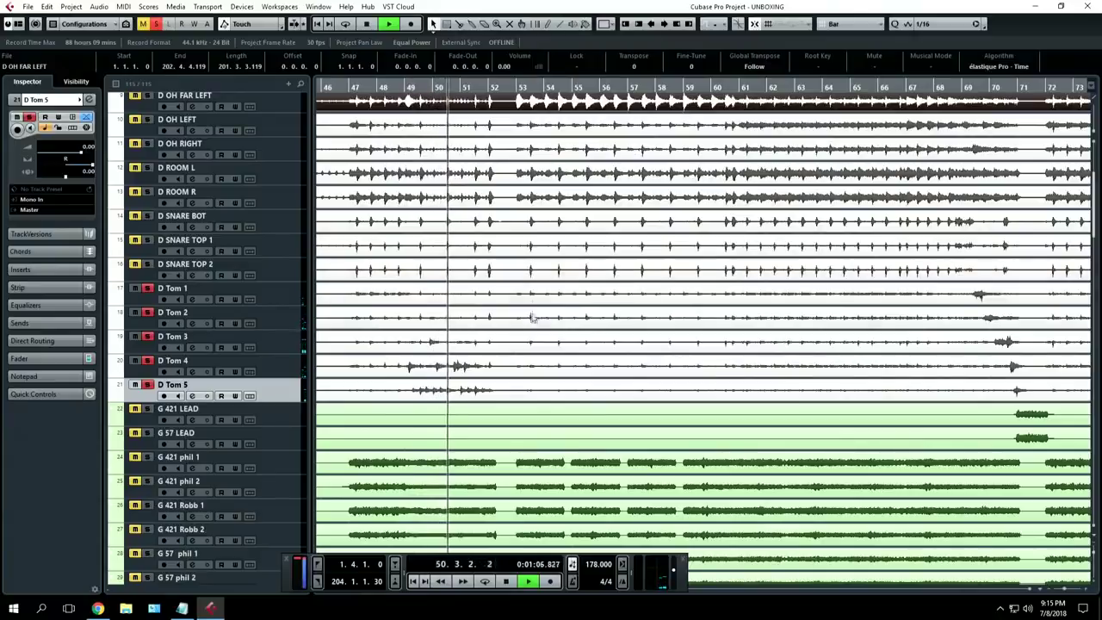
key(space)
key(space)
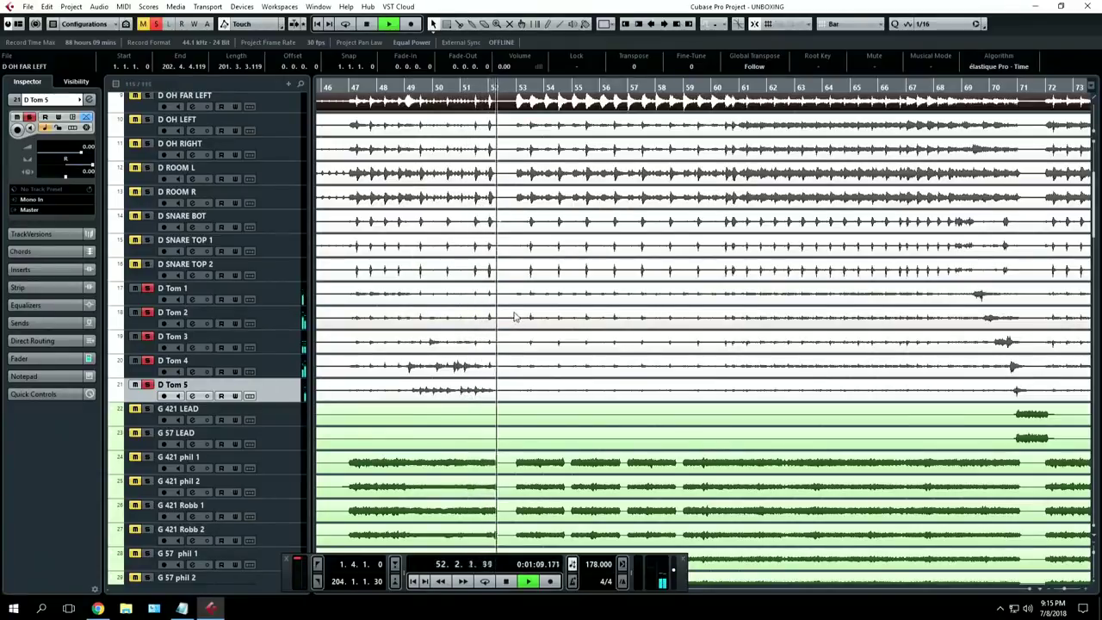
key(g)
key(g)
key(g)
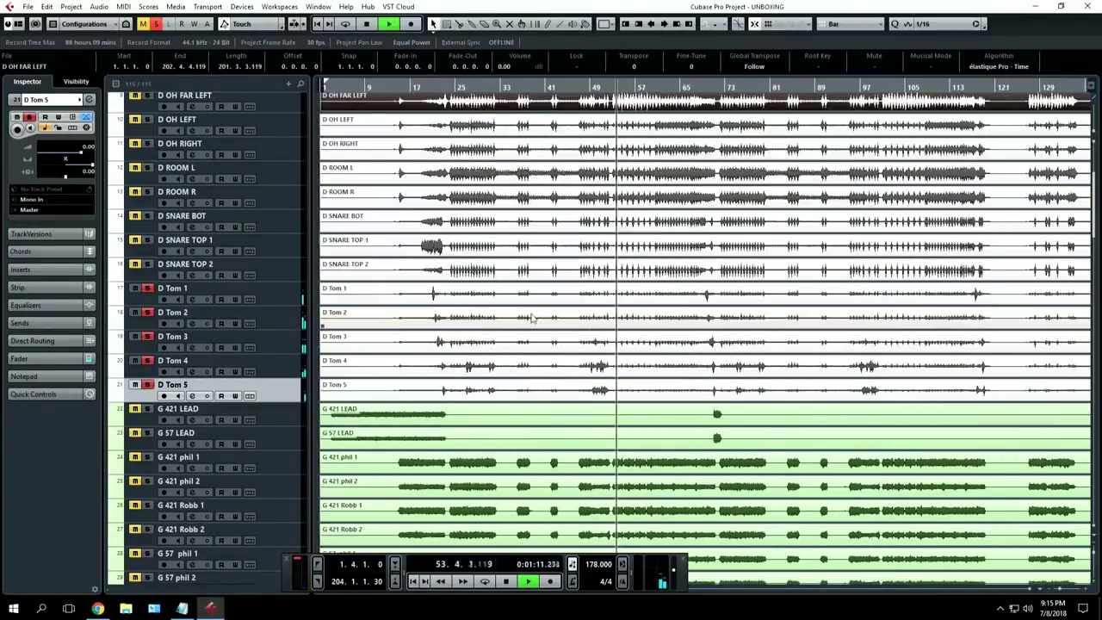
key(g)
key(space)
shift+click(292, 301)
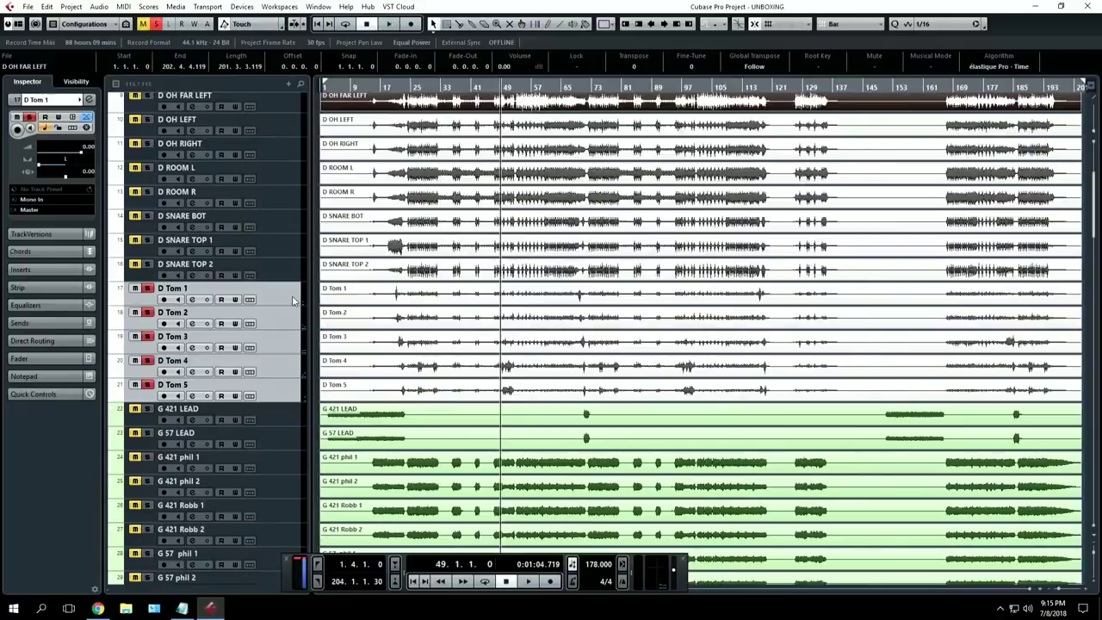
scroll(366, 293, up, 4)
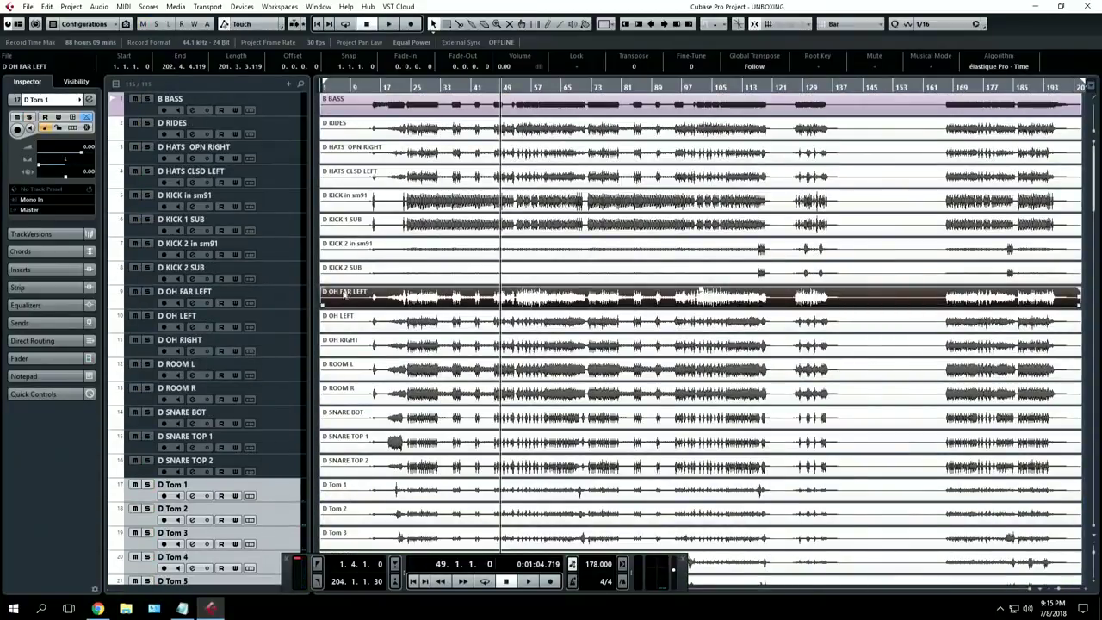
Solo D ROOM L and D ROOM R, play them from bar 49, and clear the solos
click(301, 396)
click(300, 375)
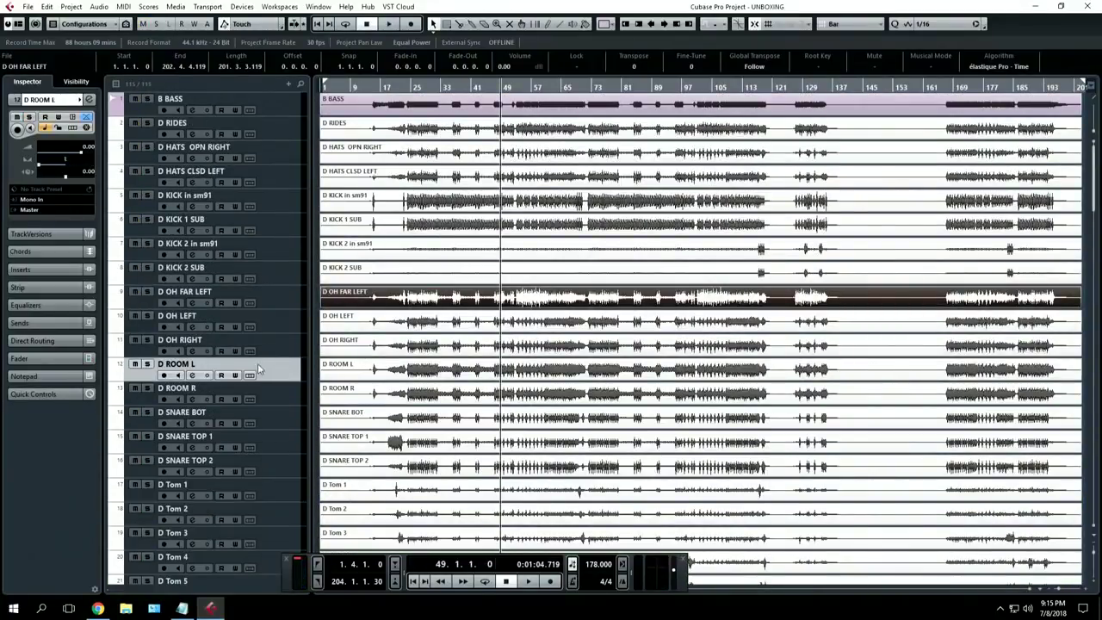
click(146, 364)
click(147, 388)
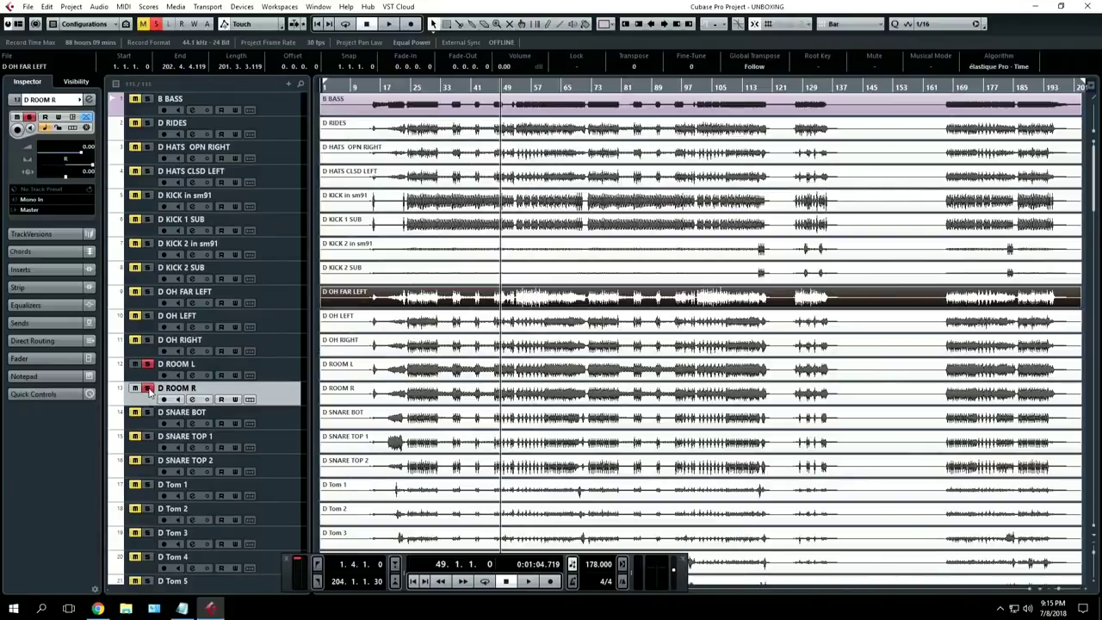
key(space)
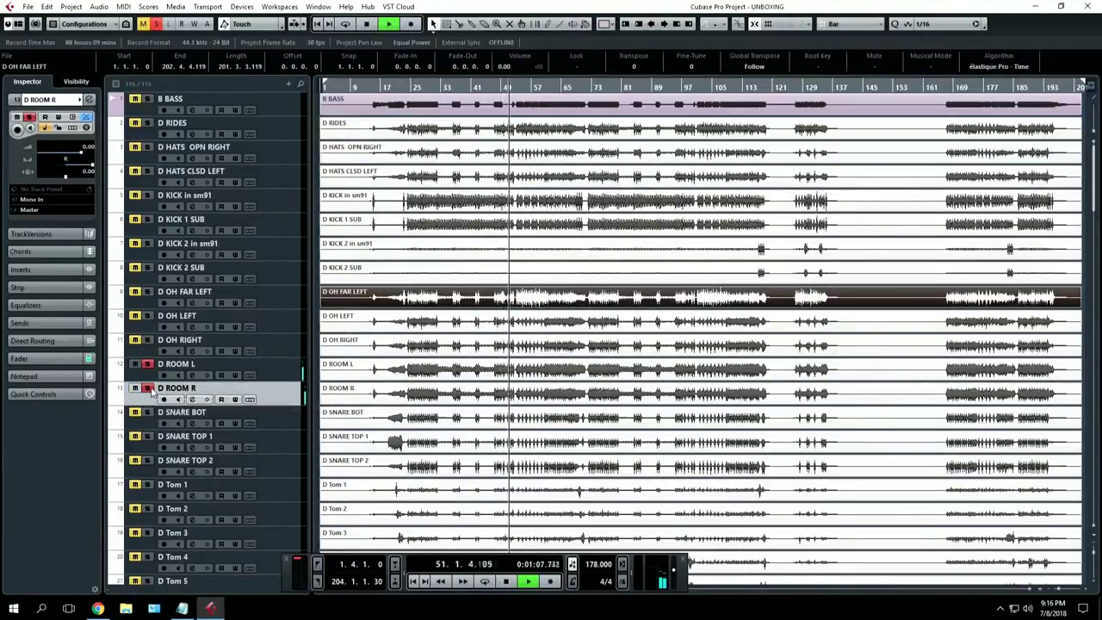
key(space)
click(147, 23)
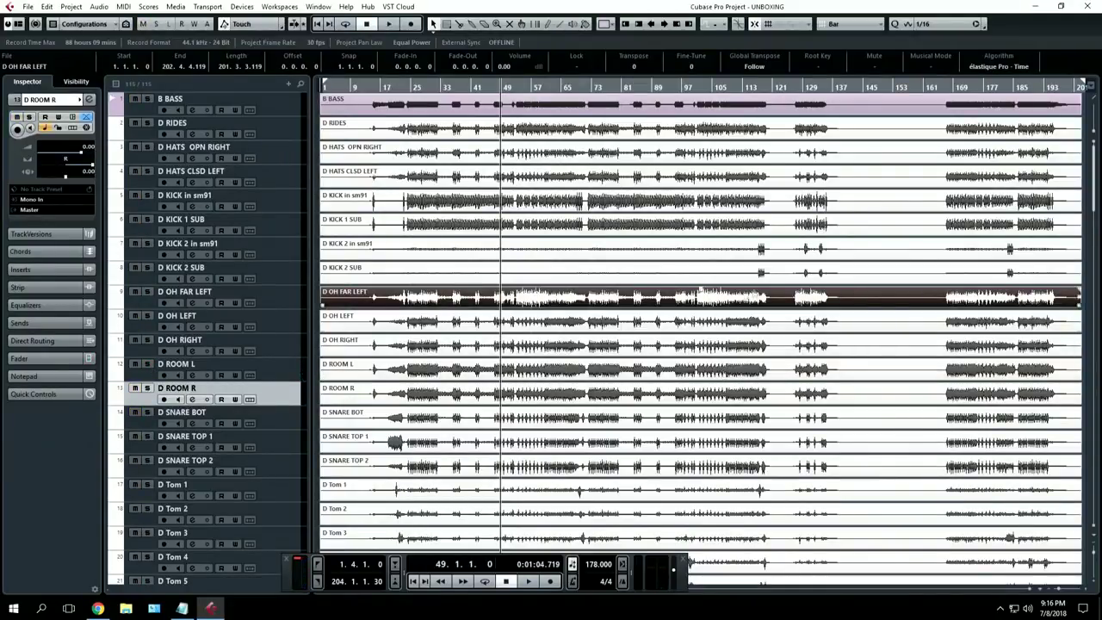
Deselect the D OH FAR LEFT event and play the full mix from bar 32
key(g)
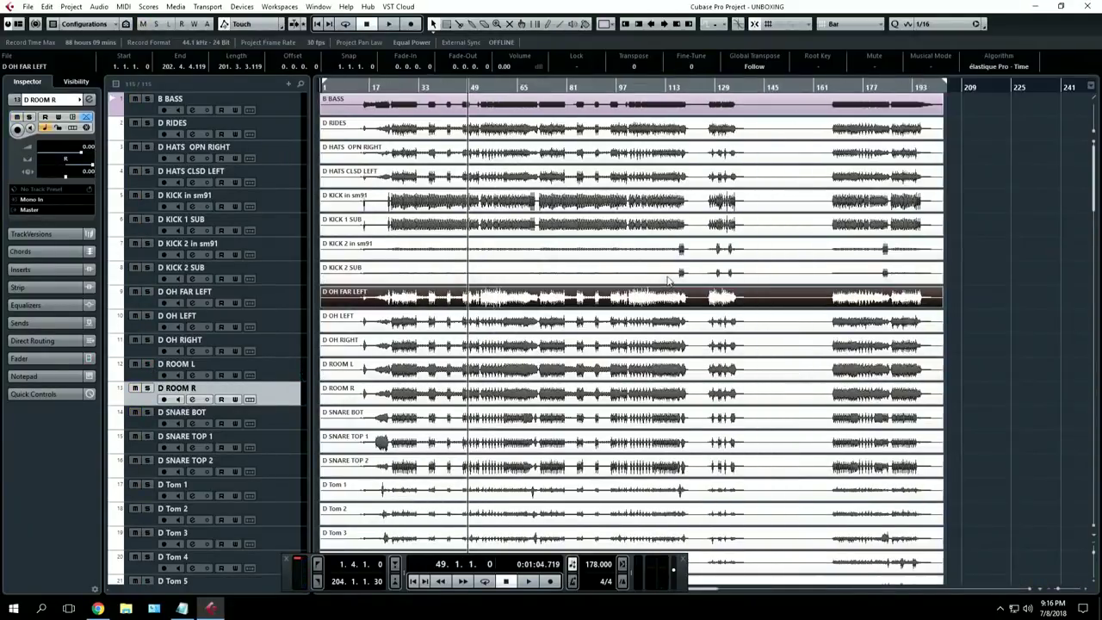
click(1019, 257)
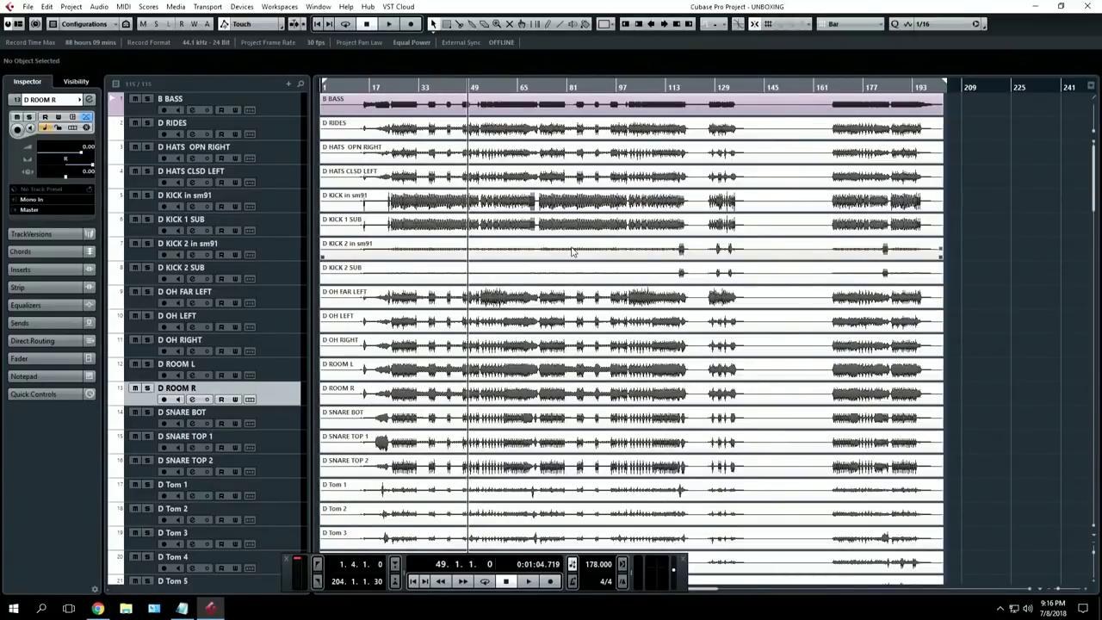
key(h)
key(h)
key(h)
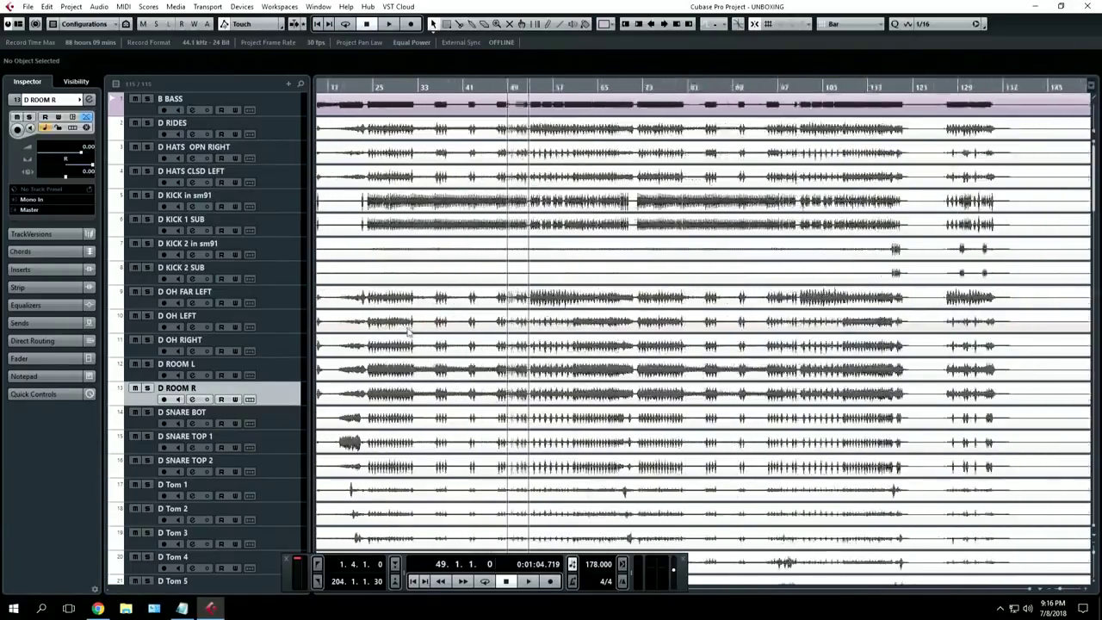
drag(411, 87, 649, 302)
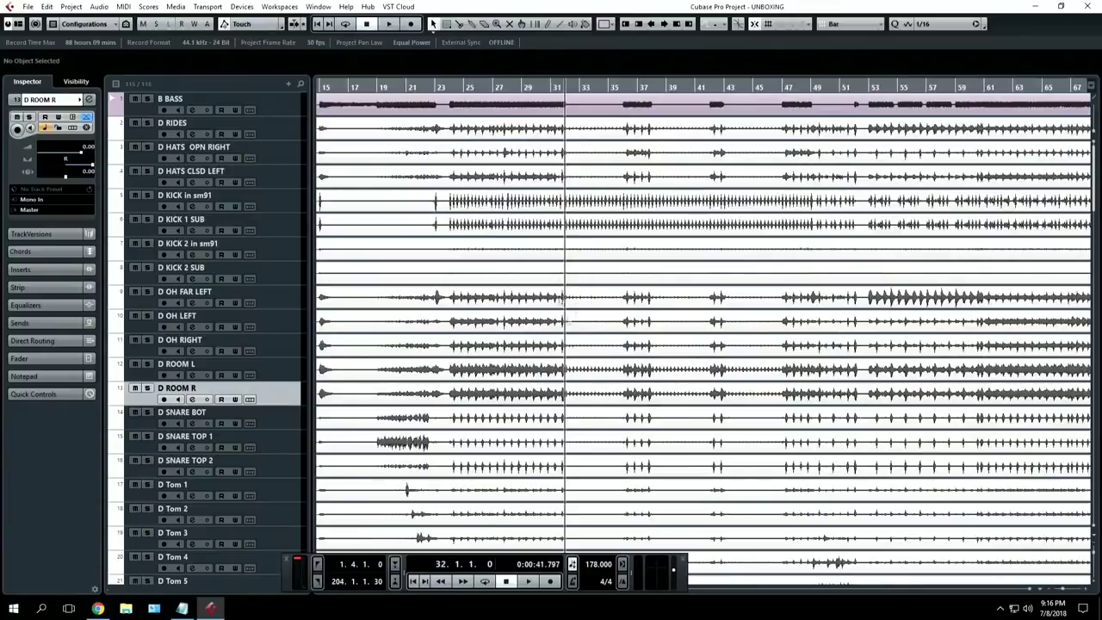
key(space)
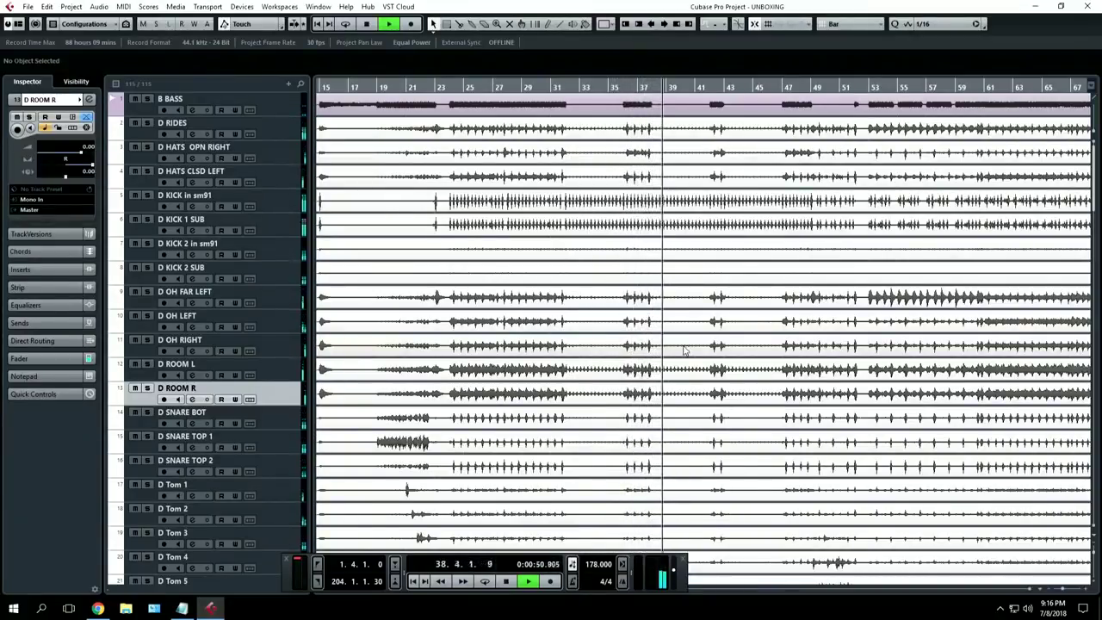
key(space)
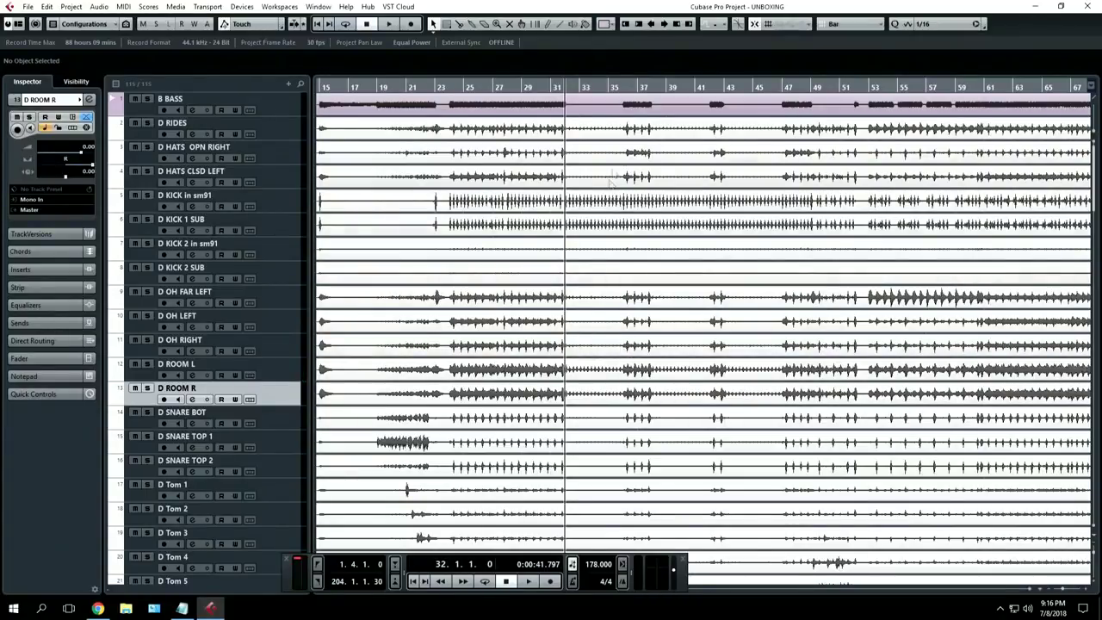
scroll(783, 246, right, 5)
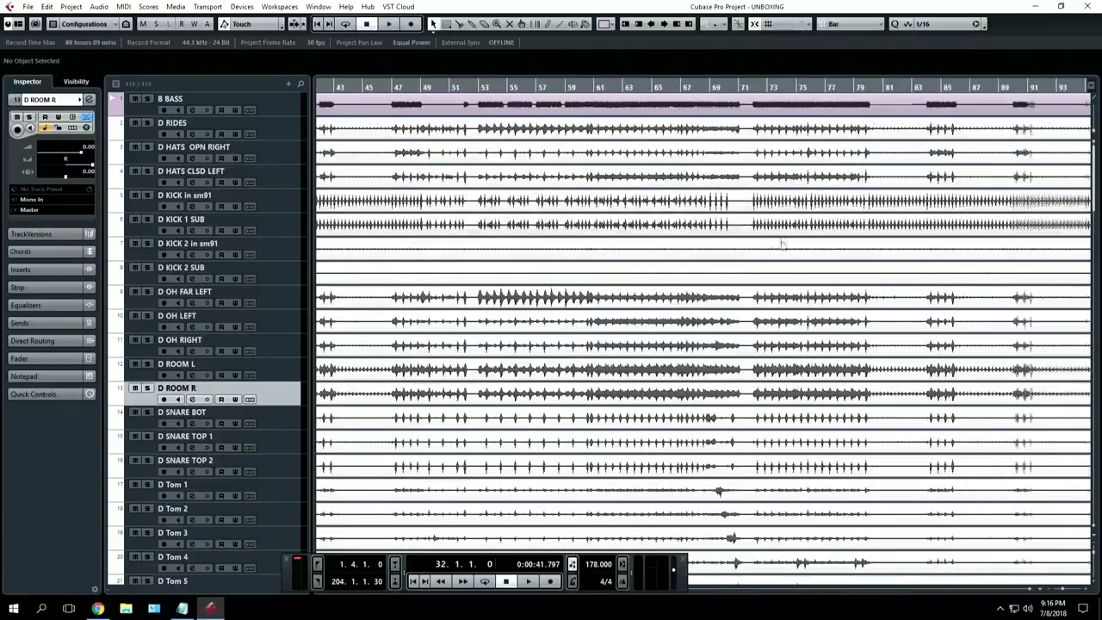
scroll(788, 252, down, 5)
key(g)
key(g)
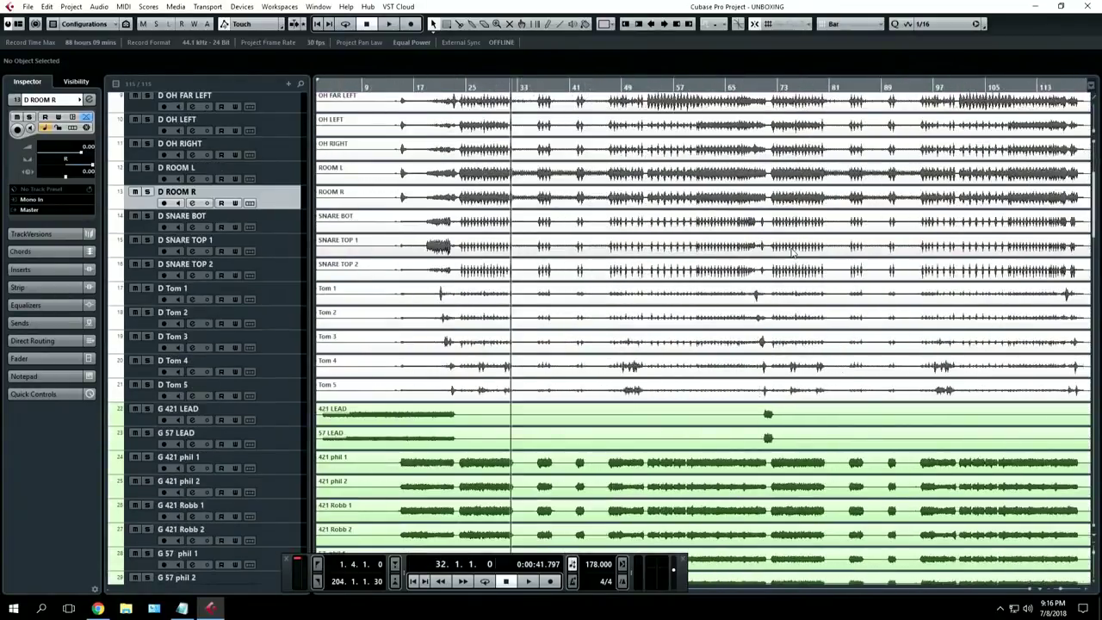
scroll(793, 251, up, 5)
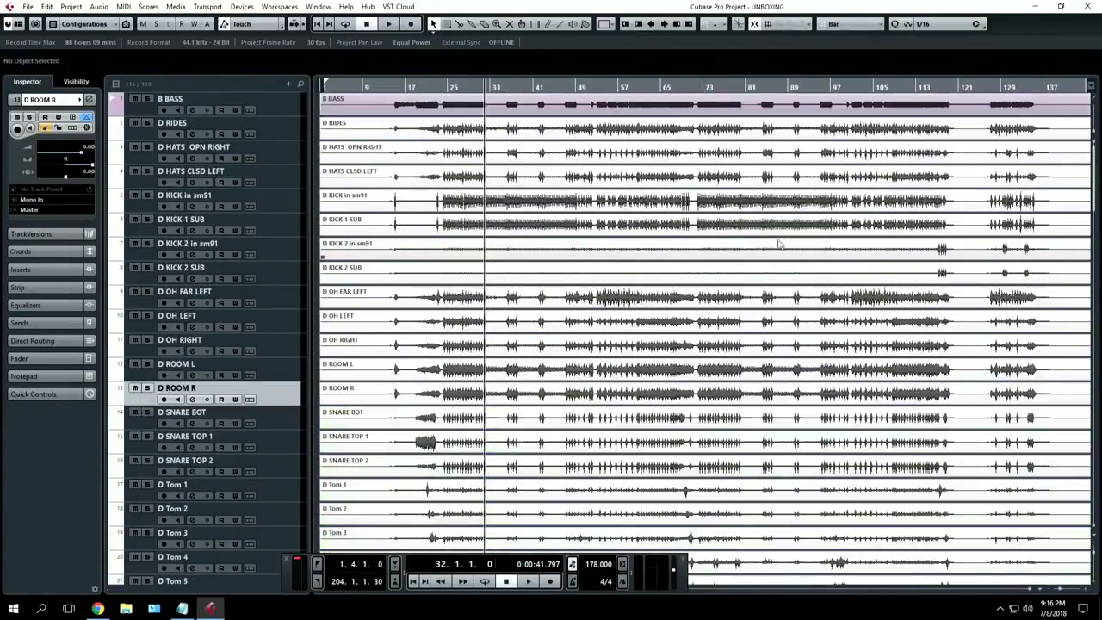
Solo the B BASS track and play it from bar 25
scroll(779, 244, down, 20)
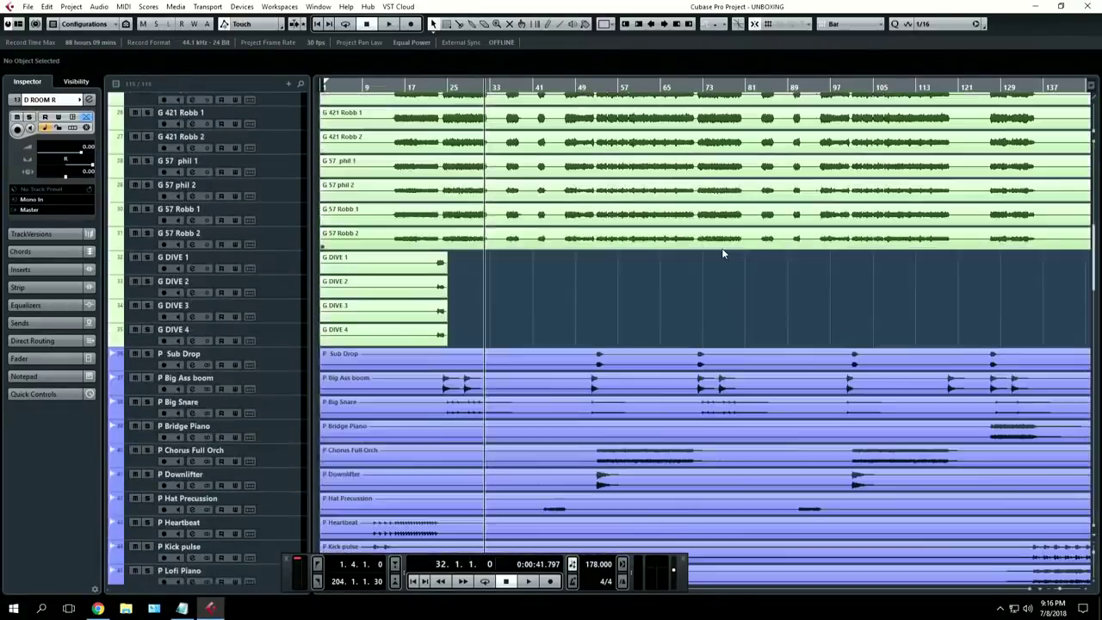
scroll(723, 254, up, 20)
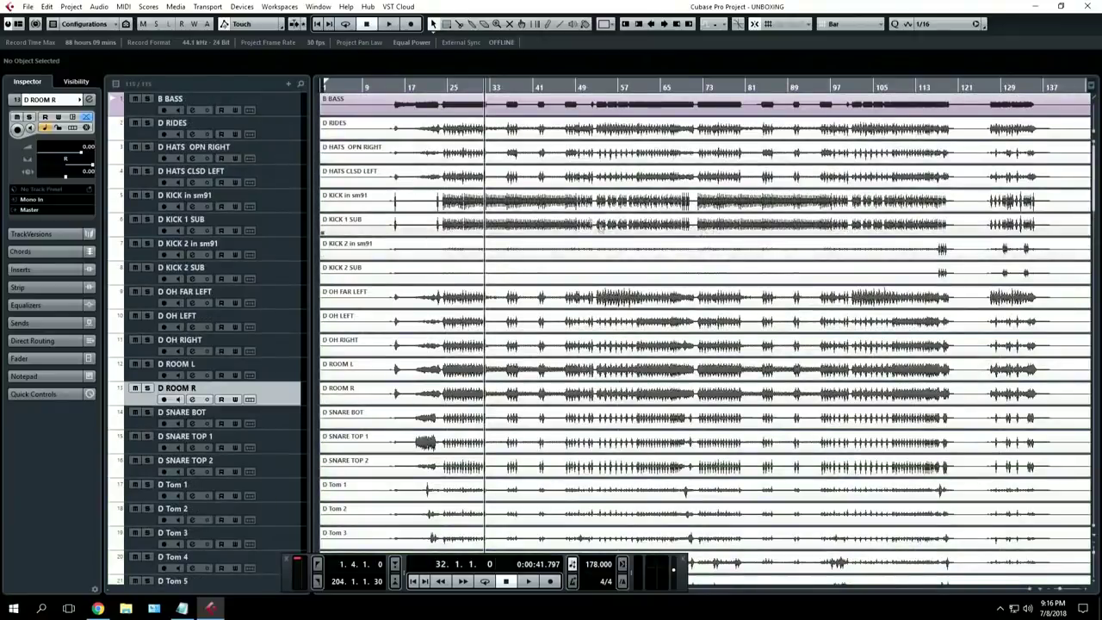
click(446, 86)
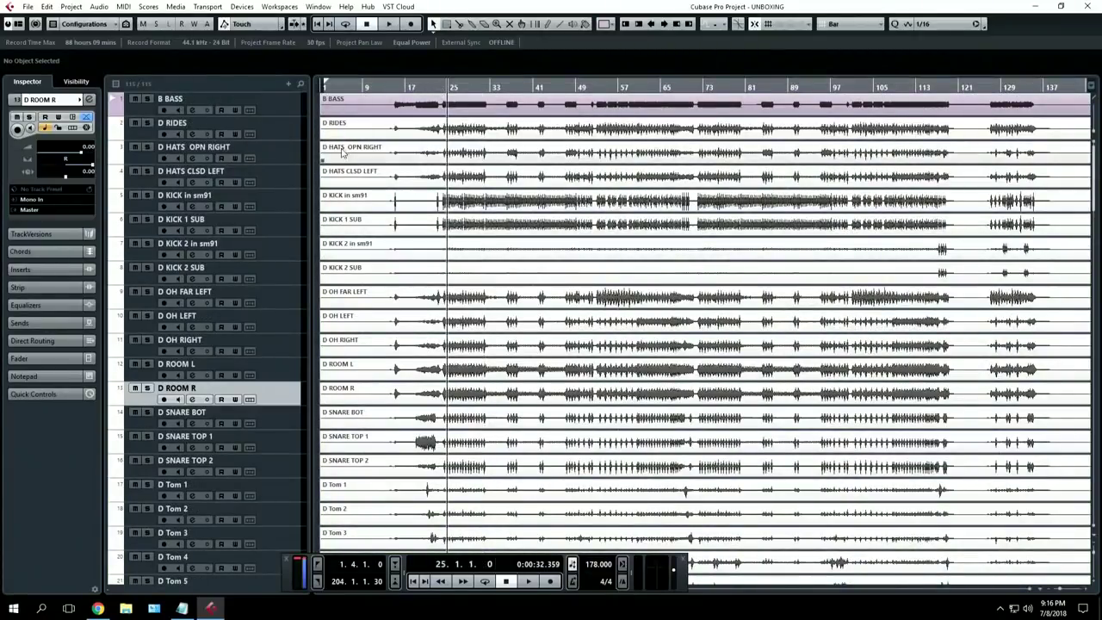
click(145, 104)
click(147, 100)
key(space)
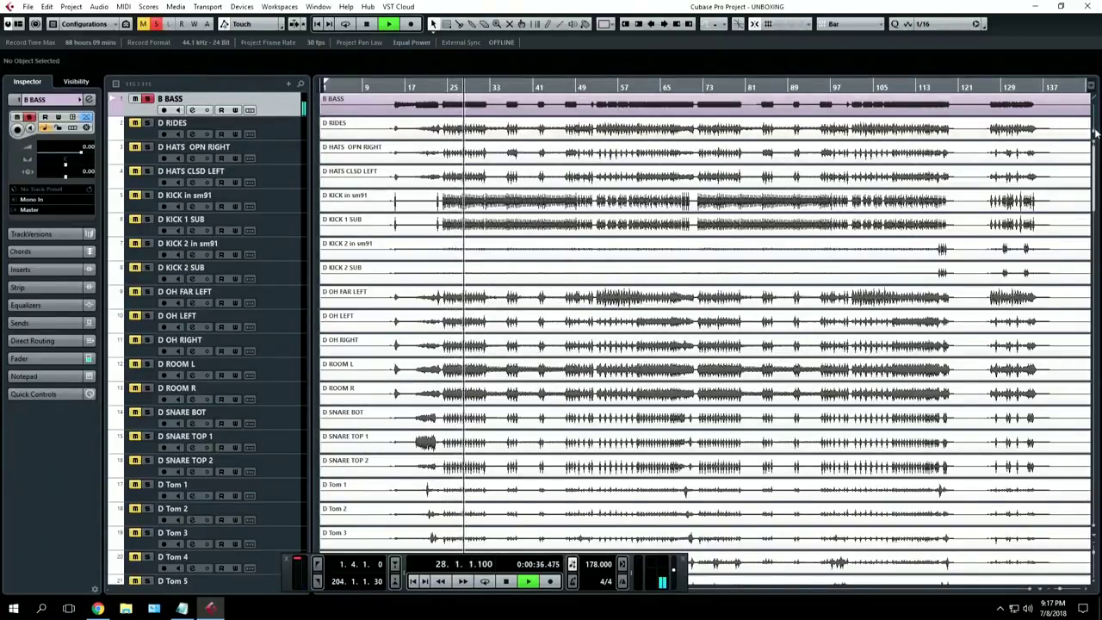
Stop the bass playback, fit the whole song in the timeline view, and clear the solo on B BASS
key(h)
key(h)
key(h)
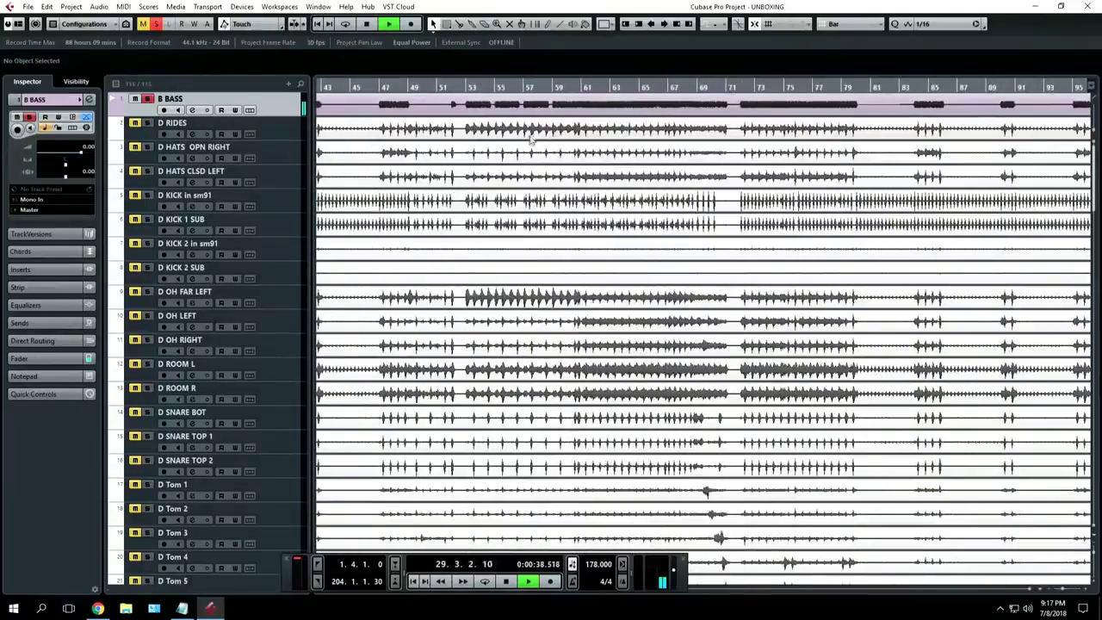
key(space)
key(g)
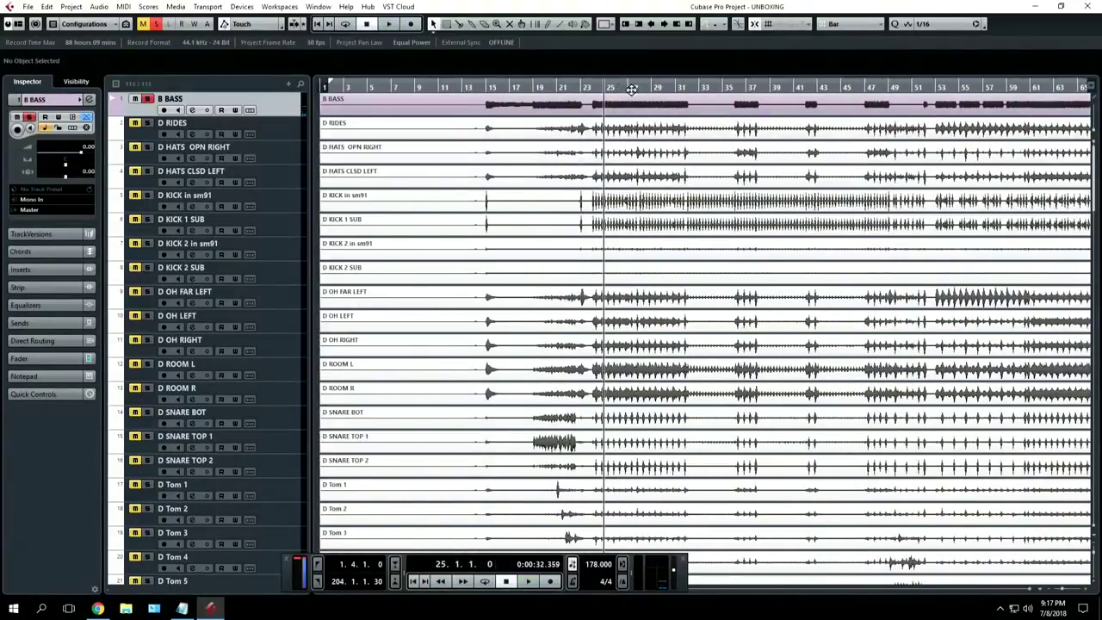
key(g)
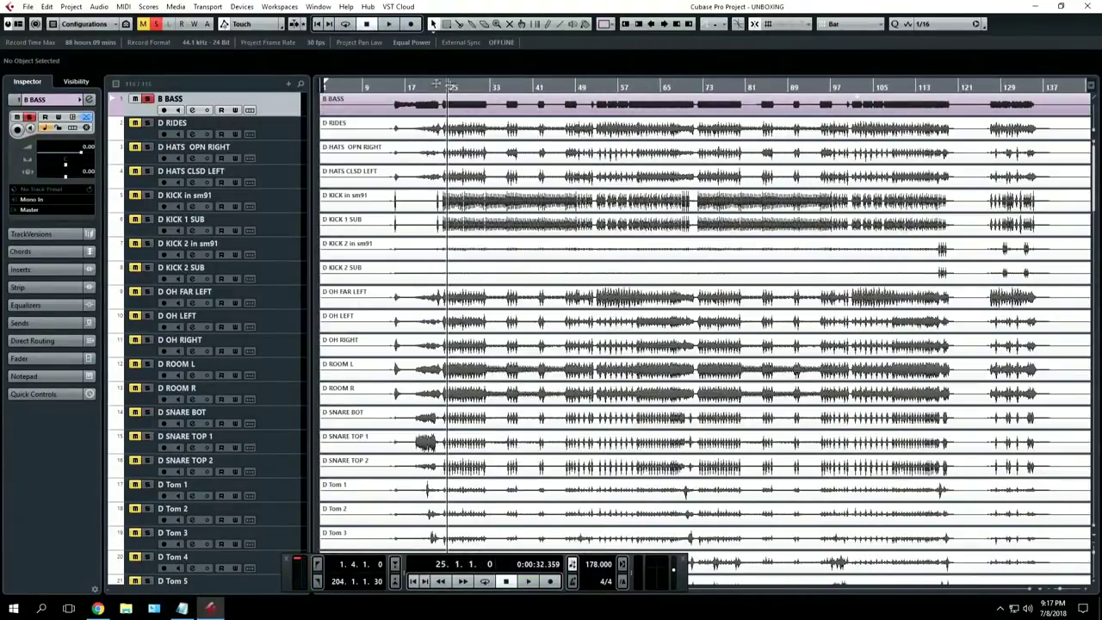
click(148, 100)
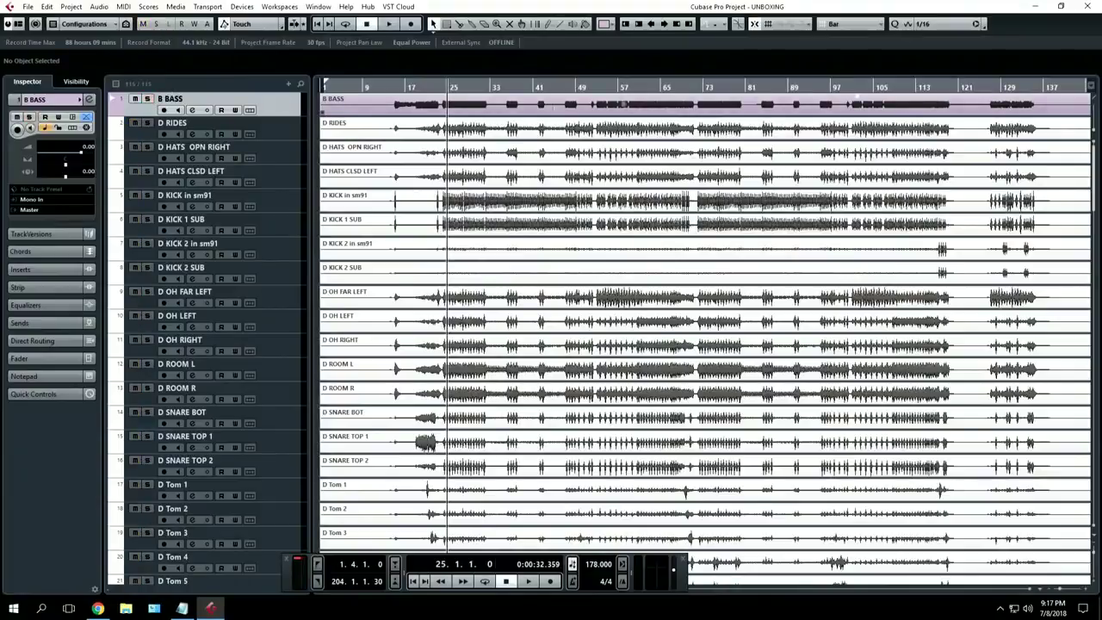
Play B BASS in solo from bar 54, bring the full mix back in by clearing its solo, and stop playback
click(601, 88)
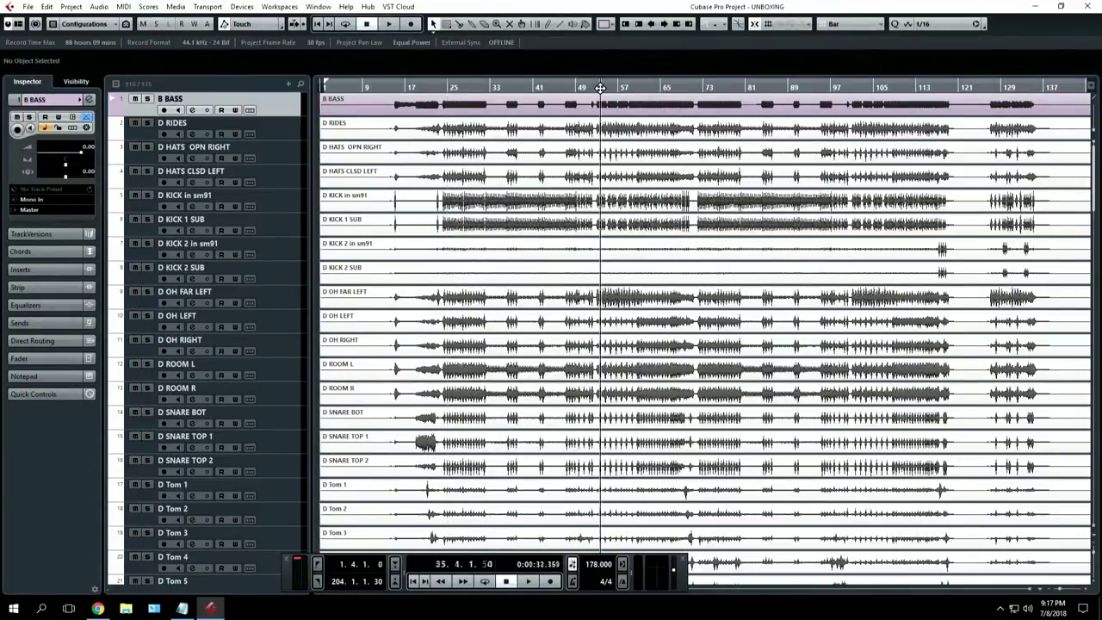
click(148, 100)
key(space)
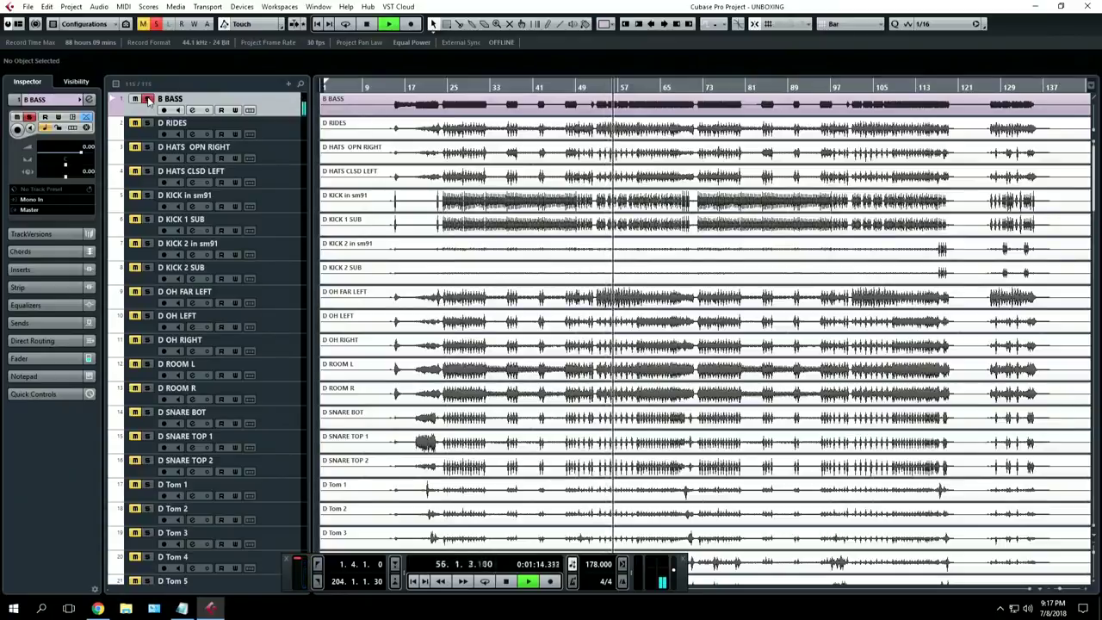
click(147, 100)
key(space)
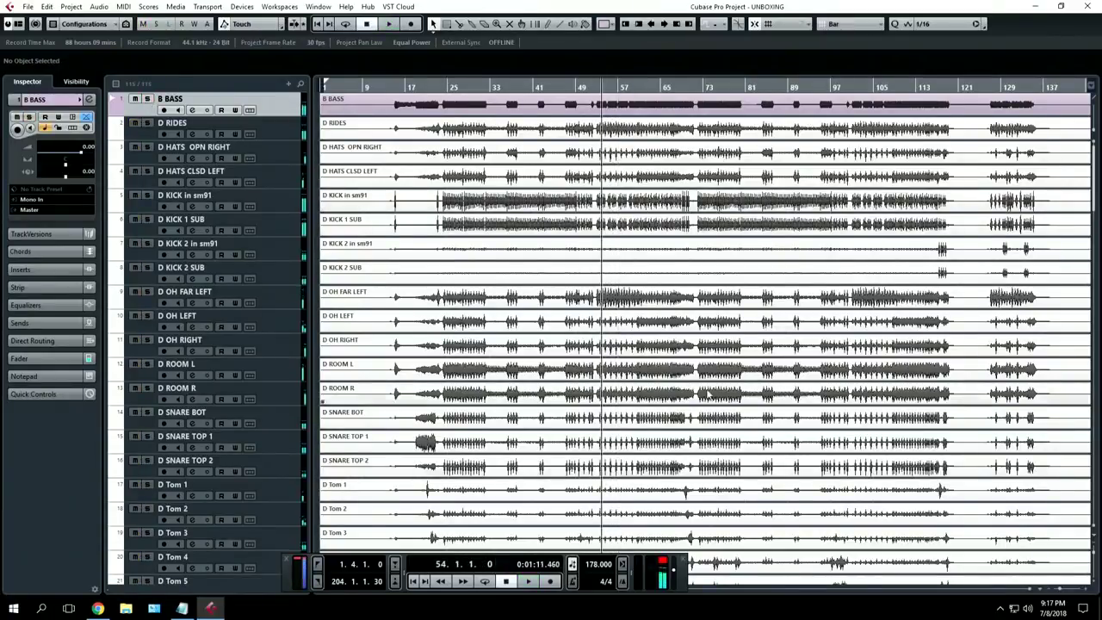
Look through the P tracks below the guitars and enlarge the waveform display so their quiet audio is readable
scroll(634, 320, down, 10)
scroll(476, 187, down, 9)
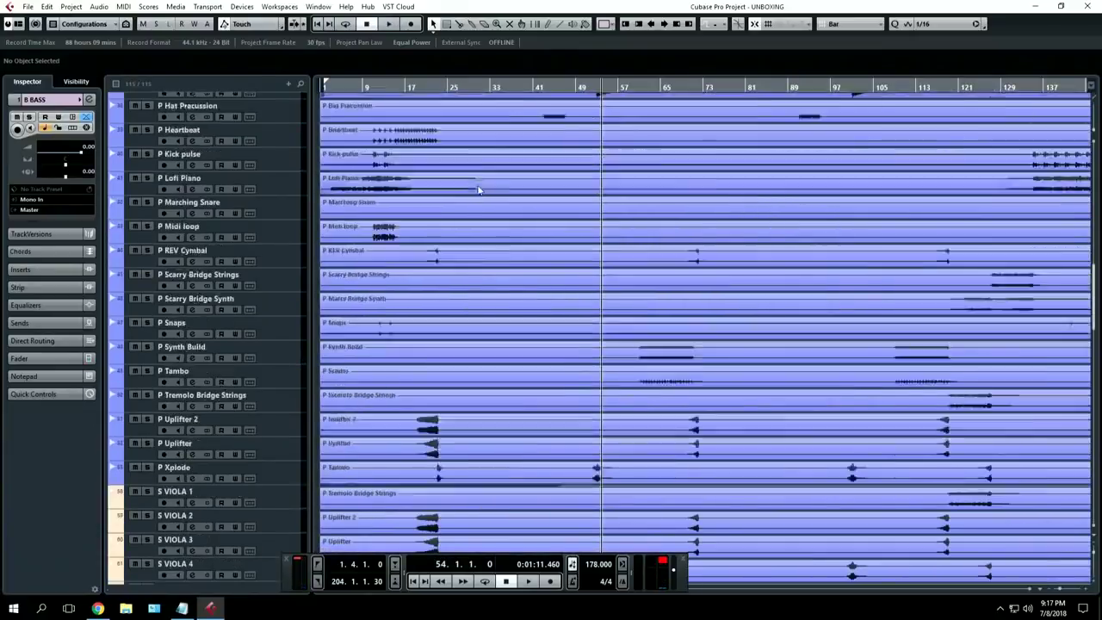
scroll(477, 187, up, 7)
scroll(501, 200, down, 5)
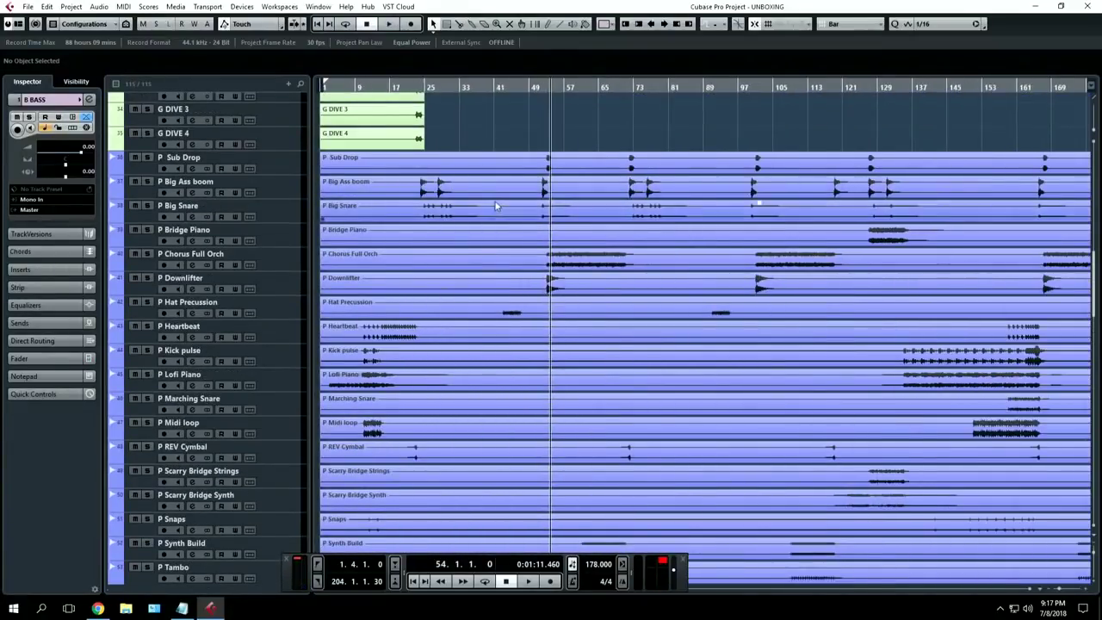
scroll(511, 127, down, 3)
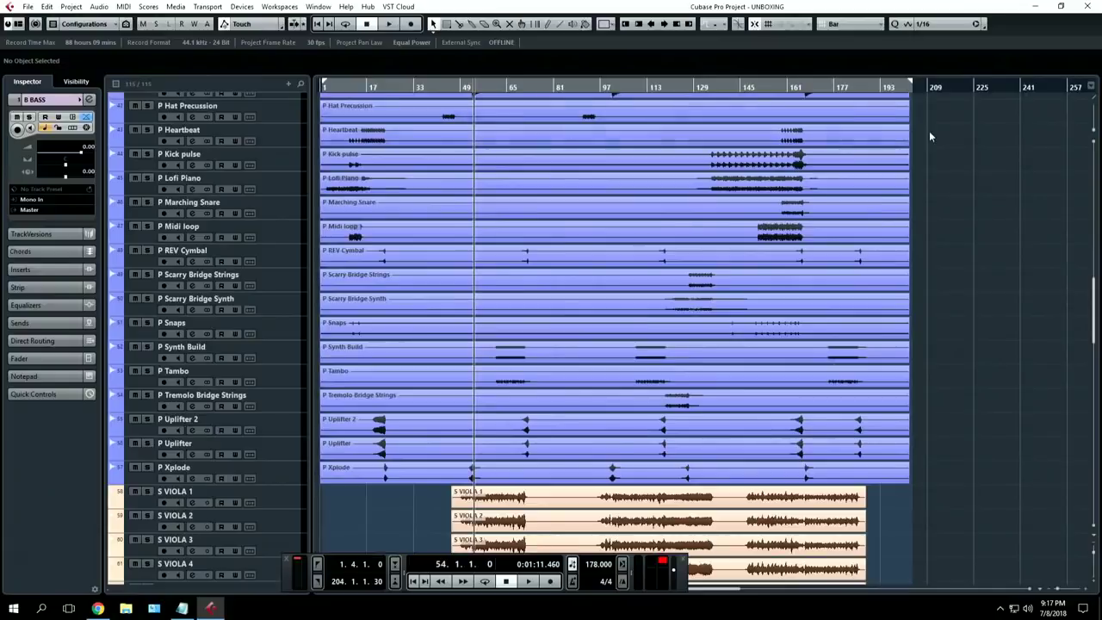
drag(1094, 133, 1094, 122)
scroll(654, 235, up, 3)
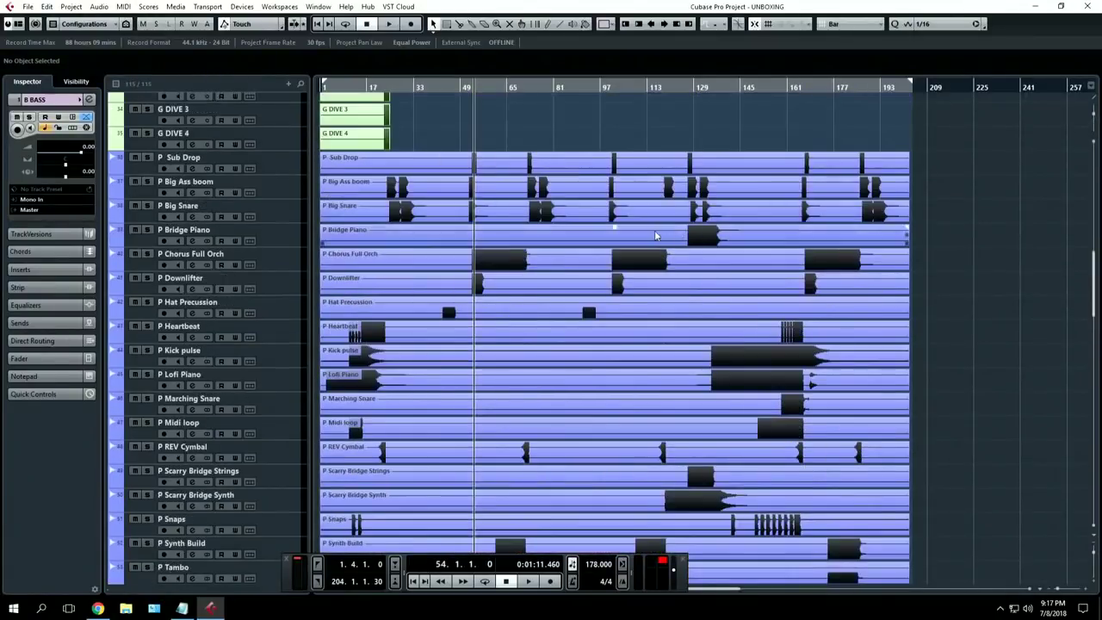
Place the cursor at bar 9 and examine where the P tracks from Sub Drop to Xplode contain audio along the timeline
click(316, 89)
drag(316, 90, 383, 108)
key(space)
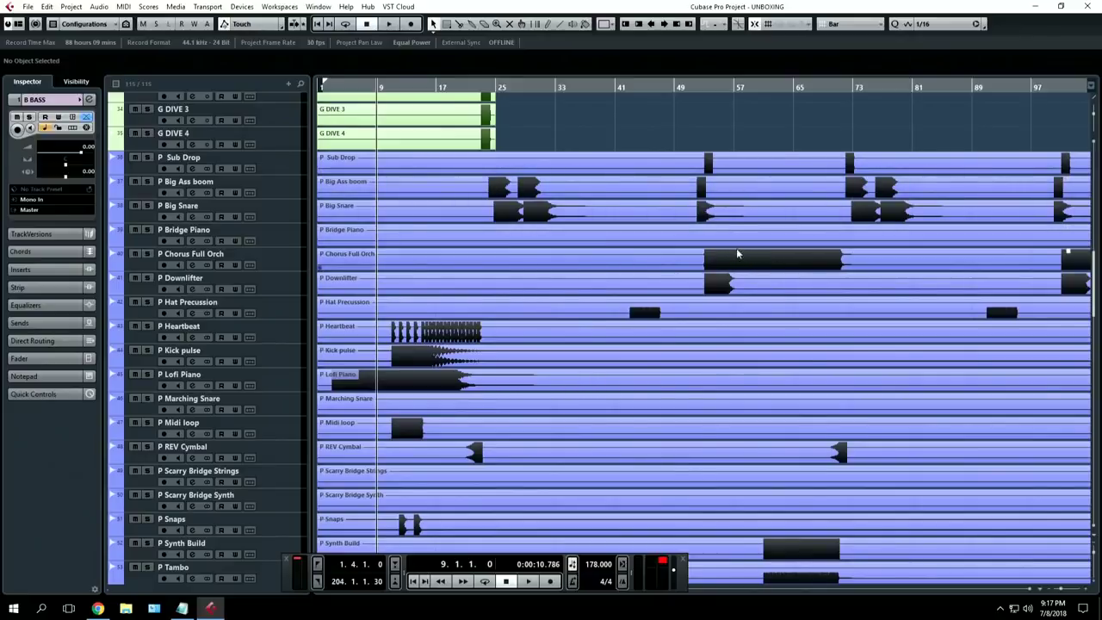
key(g)
key(g)
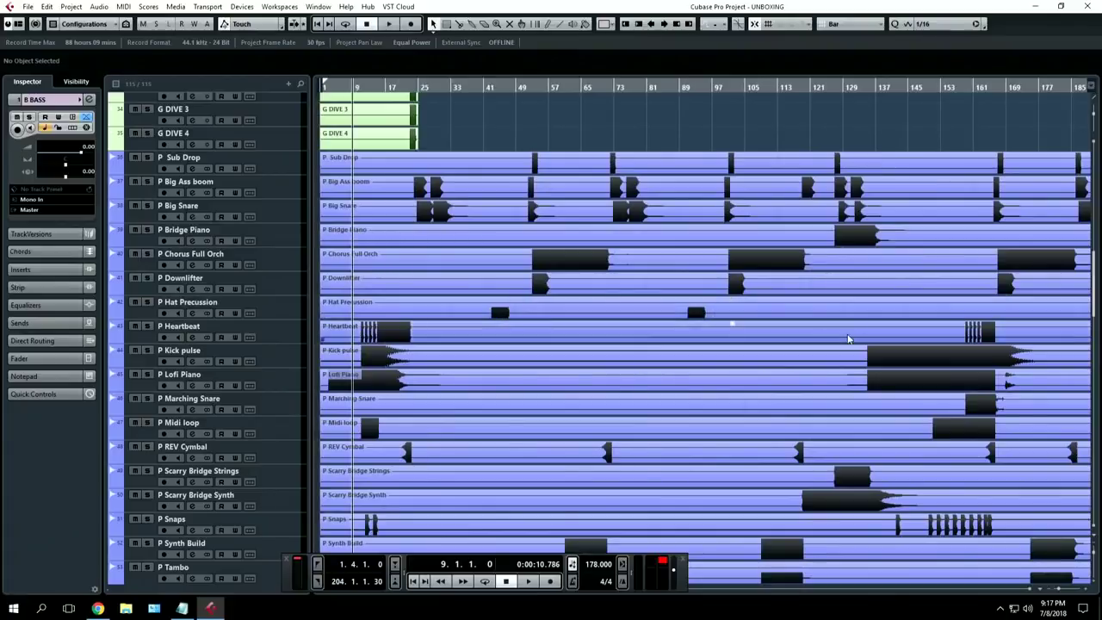
scroll(800, 368, right, 4)
scroll(729, 365, left, 4)
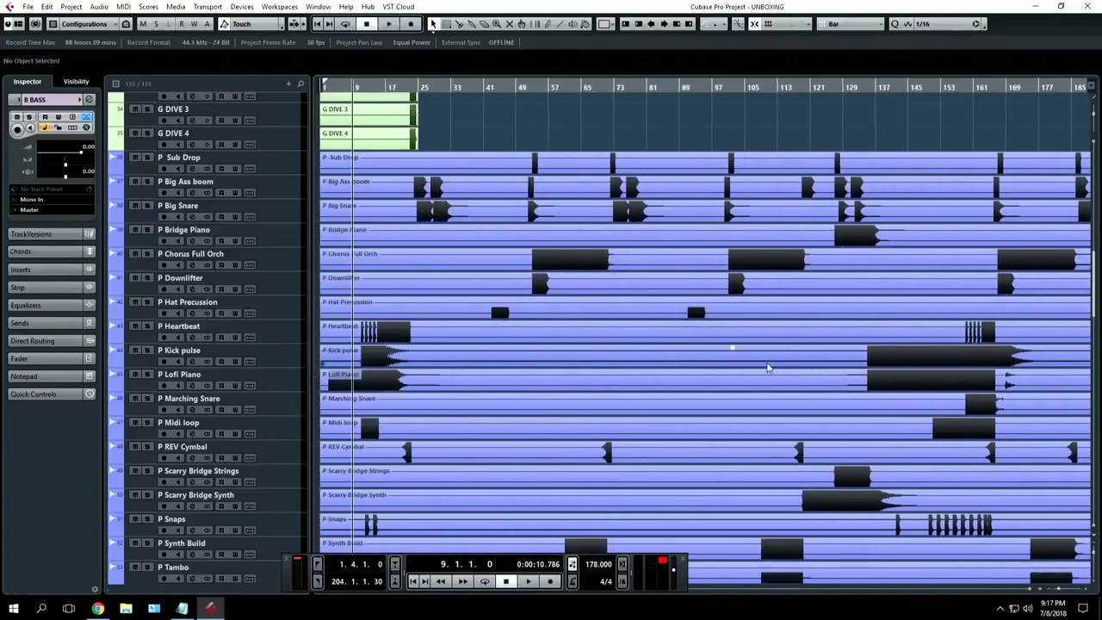
scroll(775, 370, down, 3)
scroll(734, 391, down, 3)
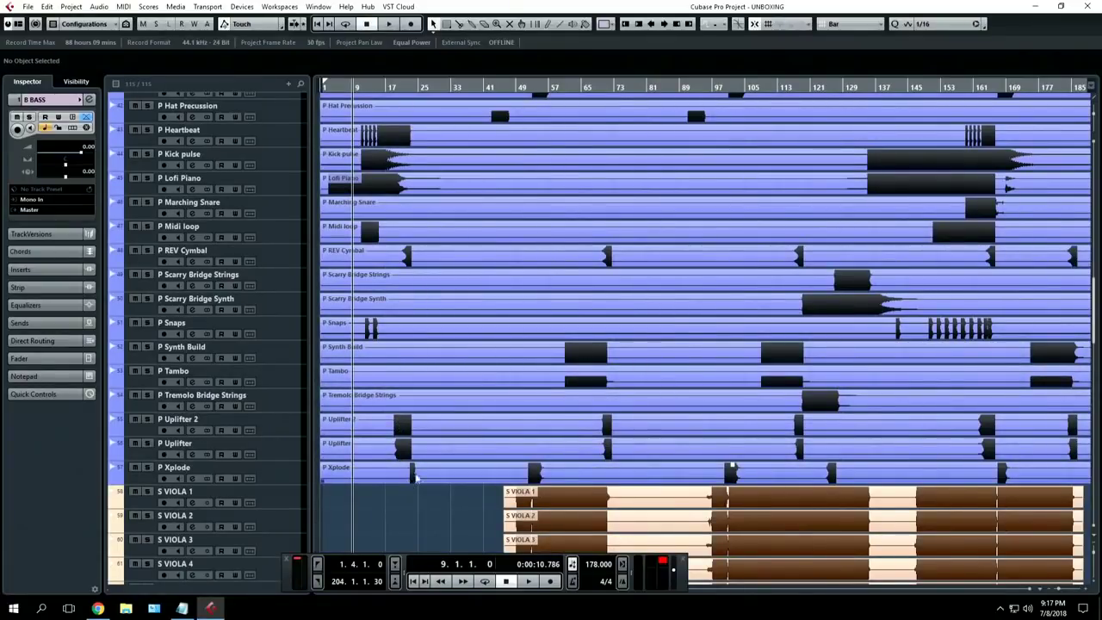
scroll(359, 244, up, 5)
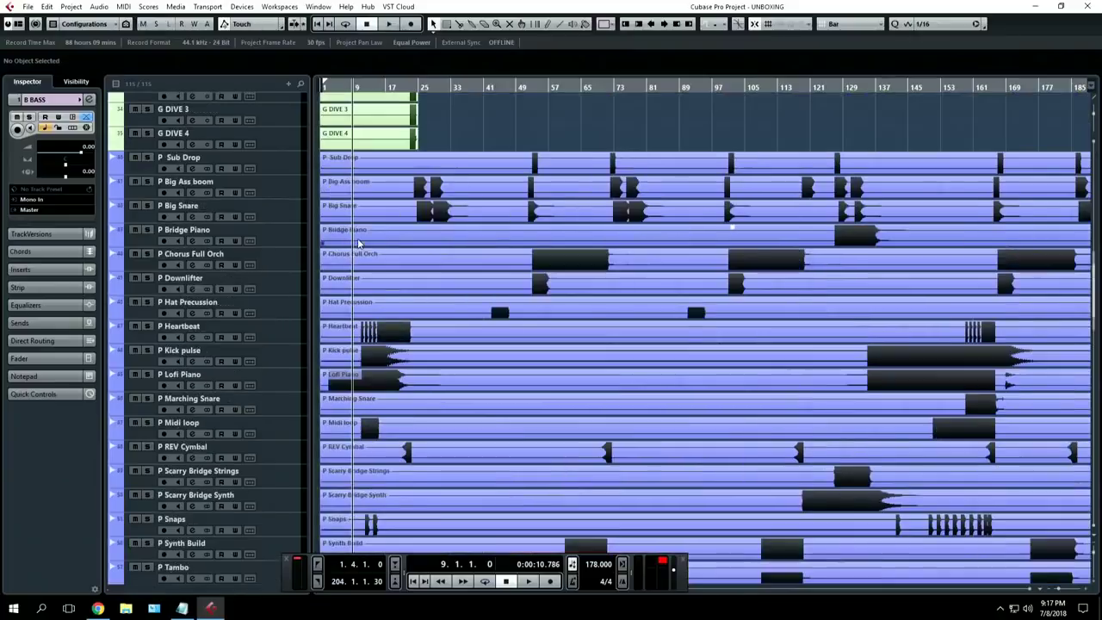
scroll(359, 245, up, 5)
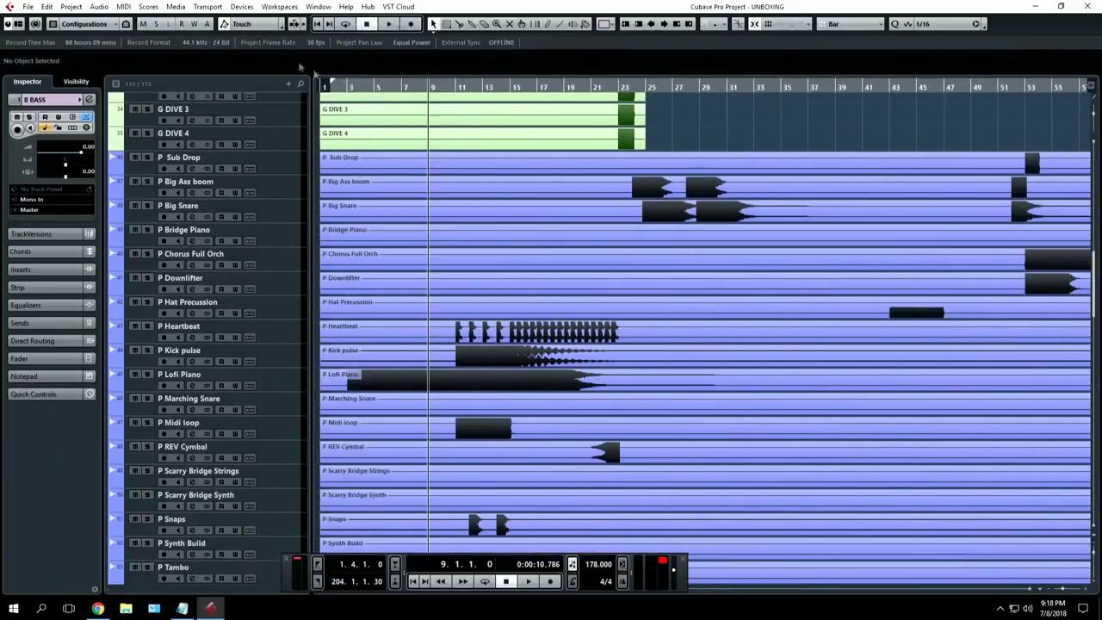
Place the cursor at bar 2, select all P tracks from P Sub Drop to P Xplode, and solo them together
click(339, 86)
click(291, 165)
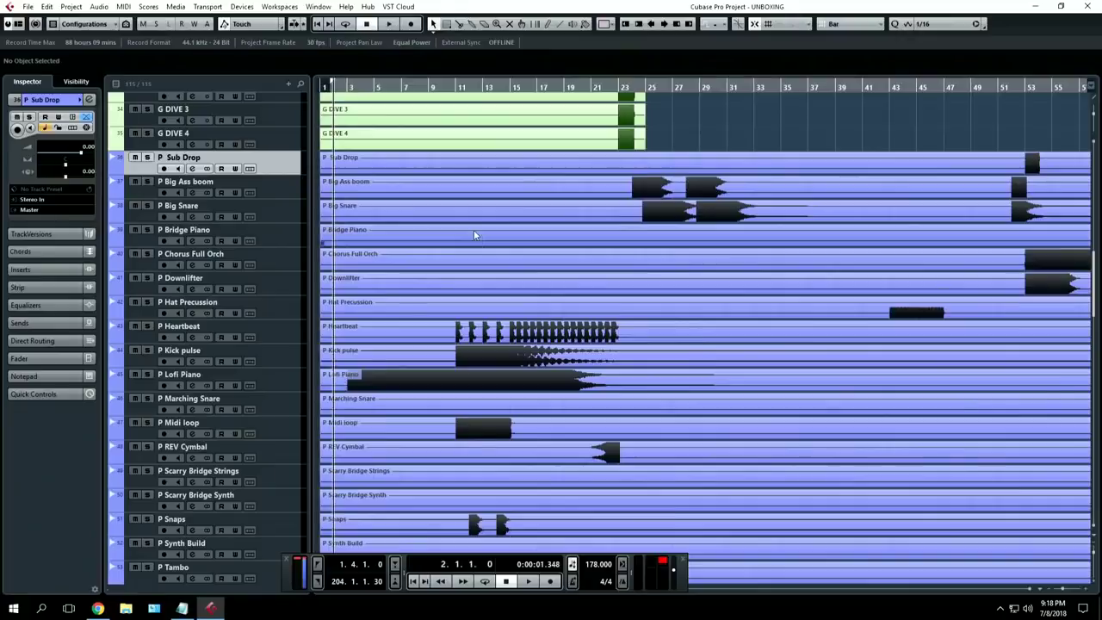
scroll(473, 230, down, 4)
shift+click(288, 368)
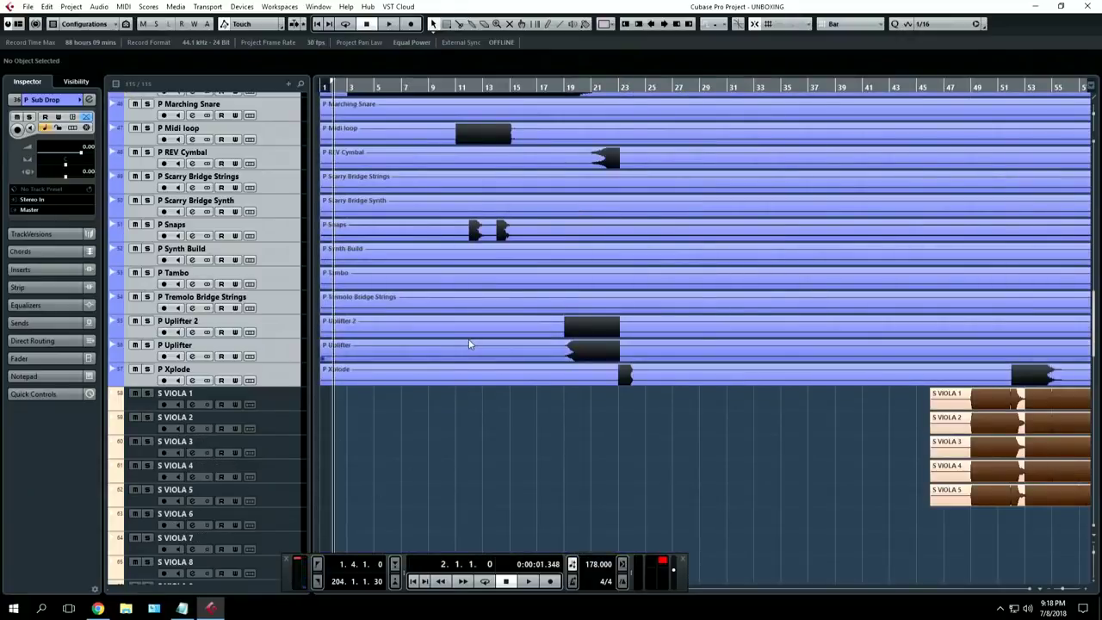
key(s)
scroll(475, 374, up, 5)
scroll(465, 367, down, 1)
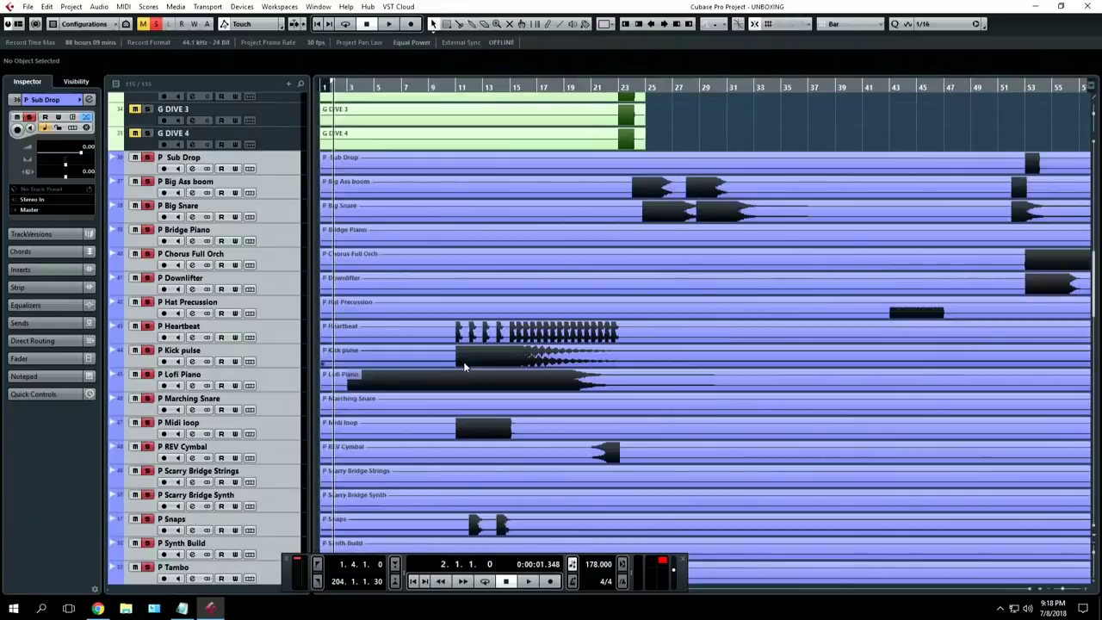
Play the soloed P tracks from bar 2 through the intro, following the Lofi Piano, Heartbeat, Kick pulse and other active parts
key(space)
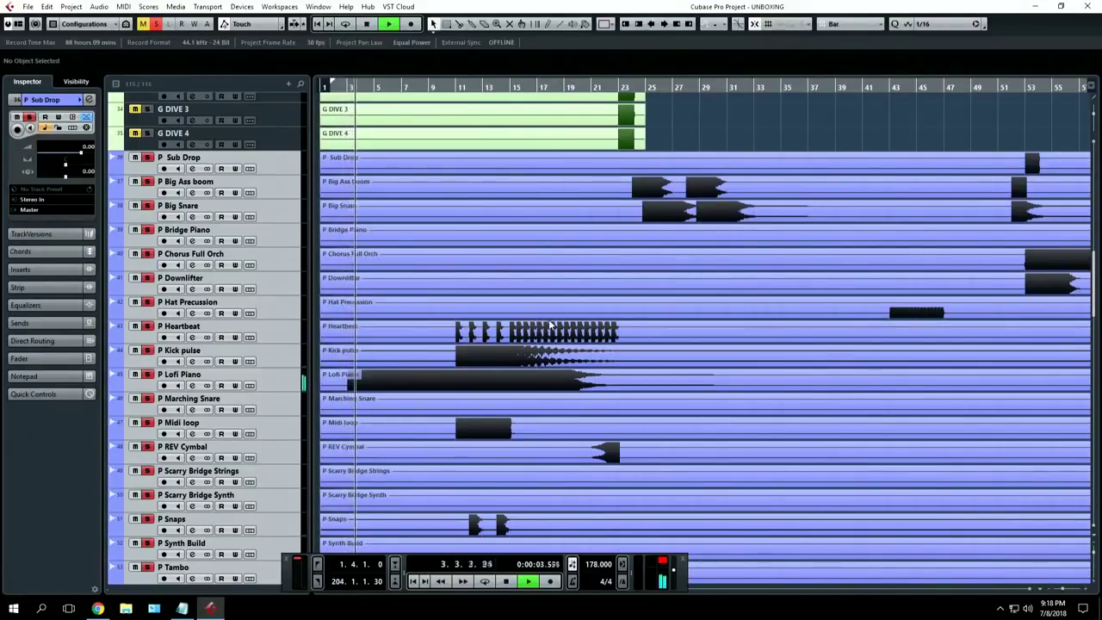
scroll(548, 314, down, 2)
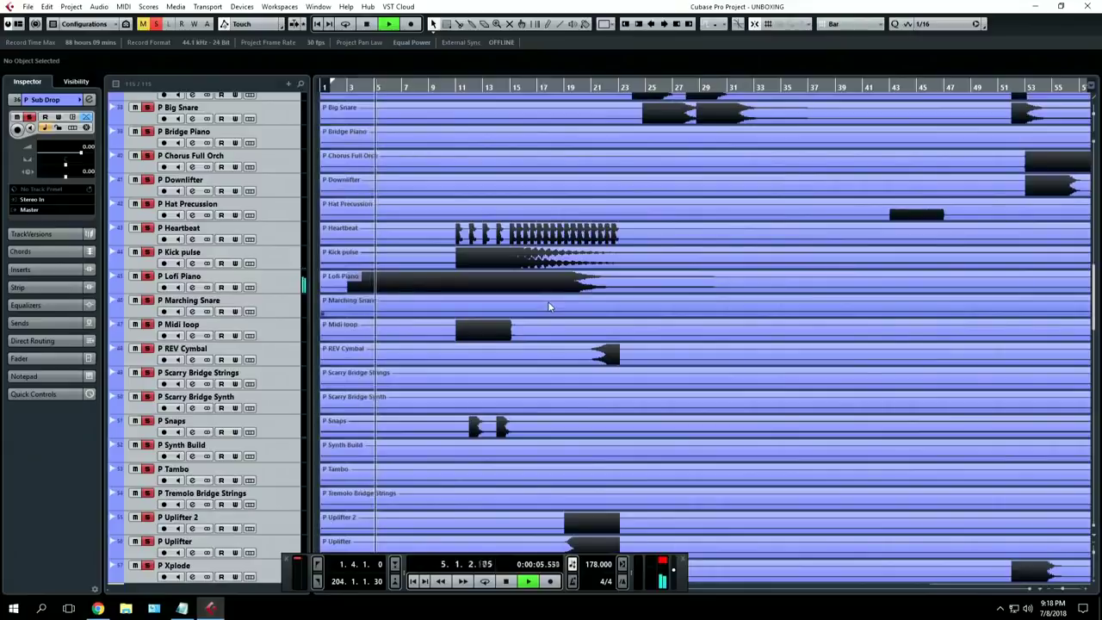
scroll(549, 306, down, 2)
scroll(548, 307, down, 2)
scroll(549, 306, up, 4)
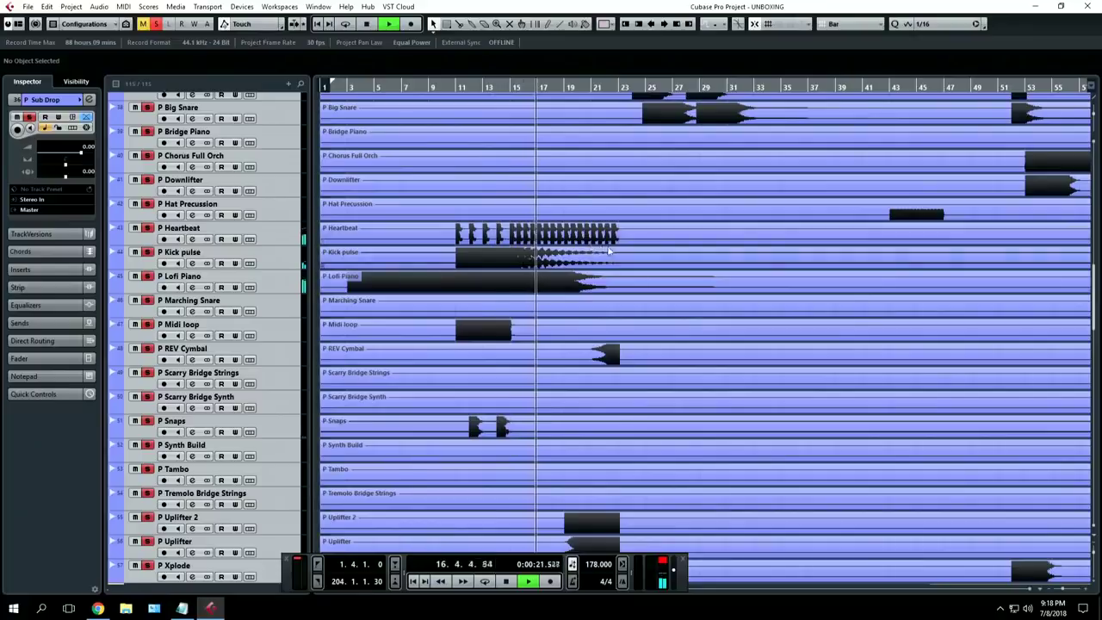
scroll(608, 245, down, 3)
scroll(611, 243, up, 3)
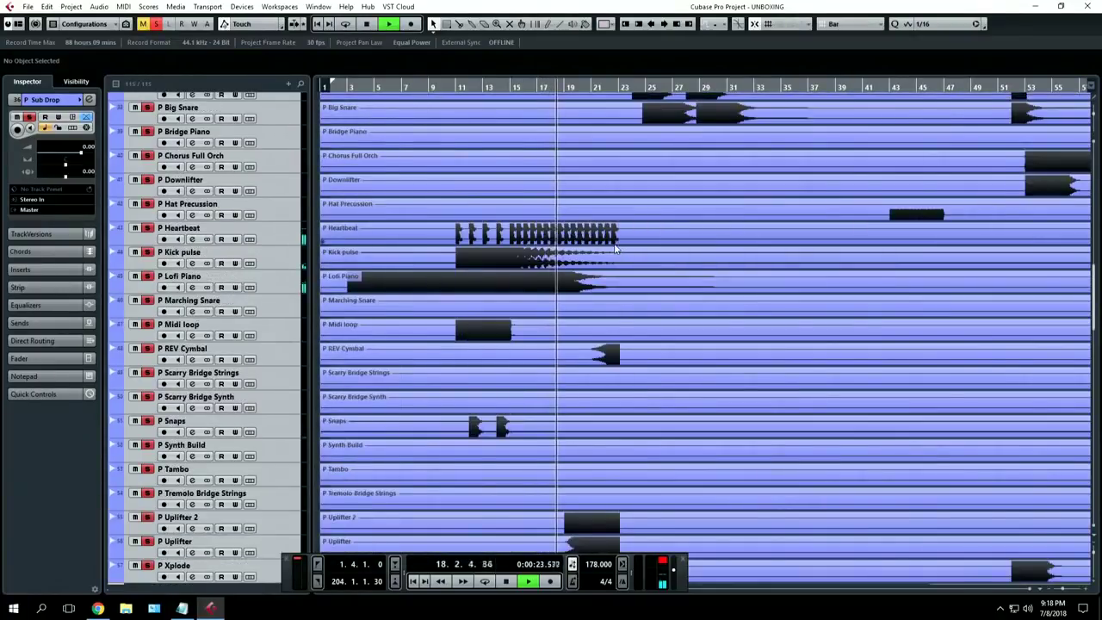
scroll(614, 244, right, 3)
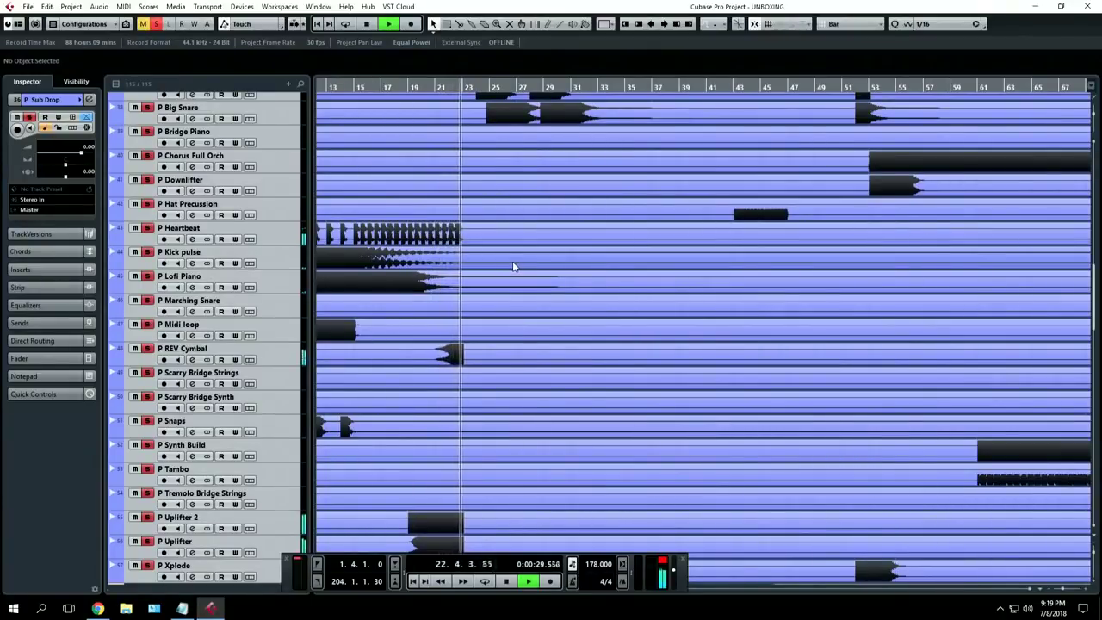
Follow the soloed P tracks' playback past bar 25 through the Big Ass boom and Big Snare hits, stop it, and clear all solos
scroll(513, 267, up, 3)
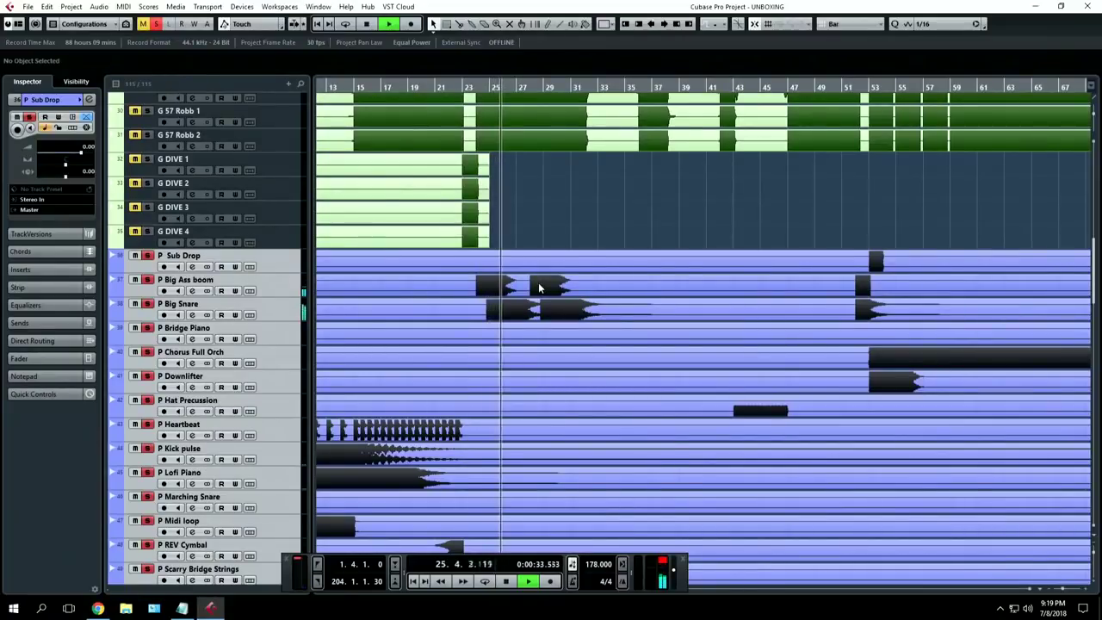
scroll(539, 287, down, 3)
scroll(540, 288, down, 3)
scroll(540, 287, up, 5)
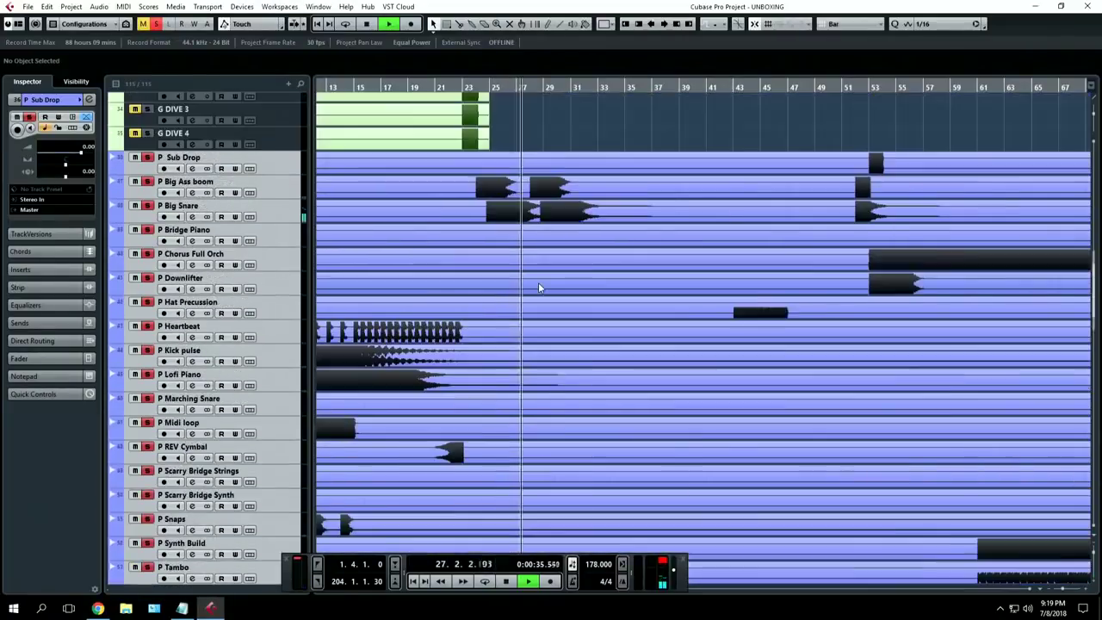
key(g)
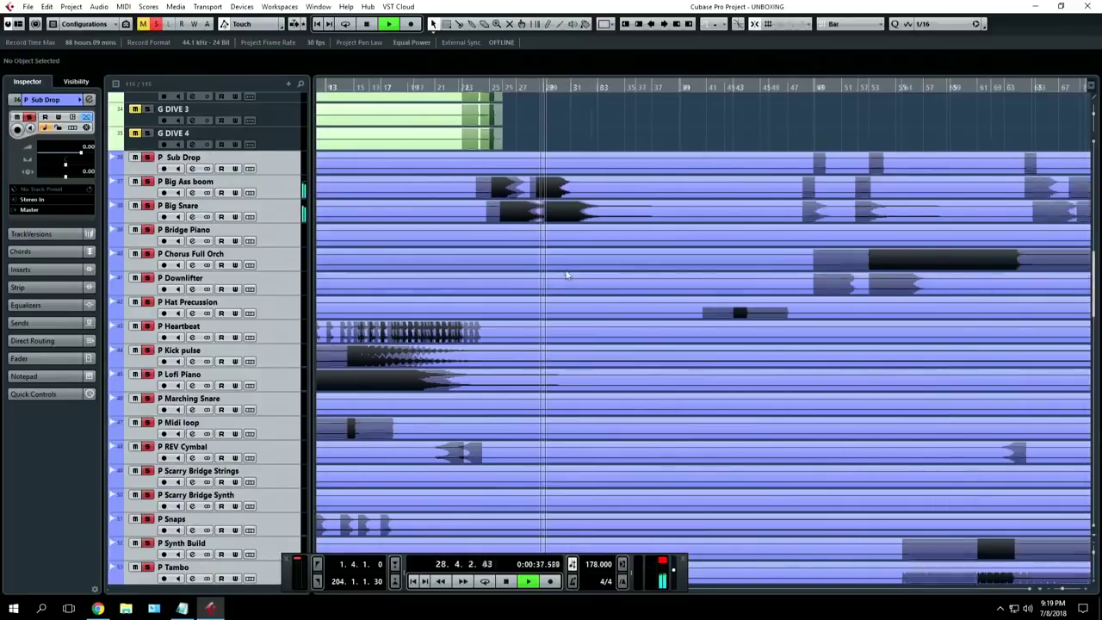
key(space)
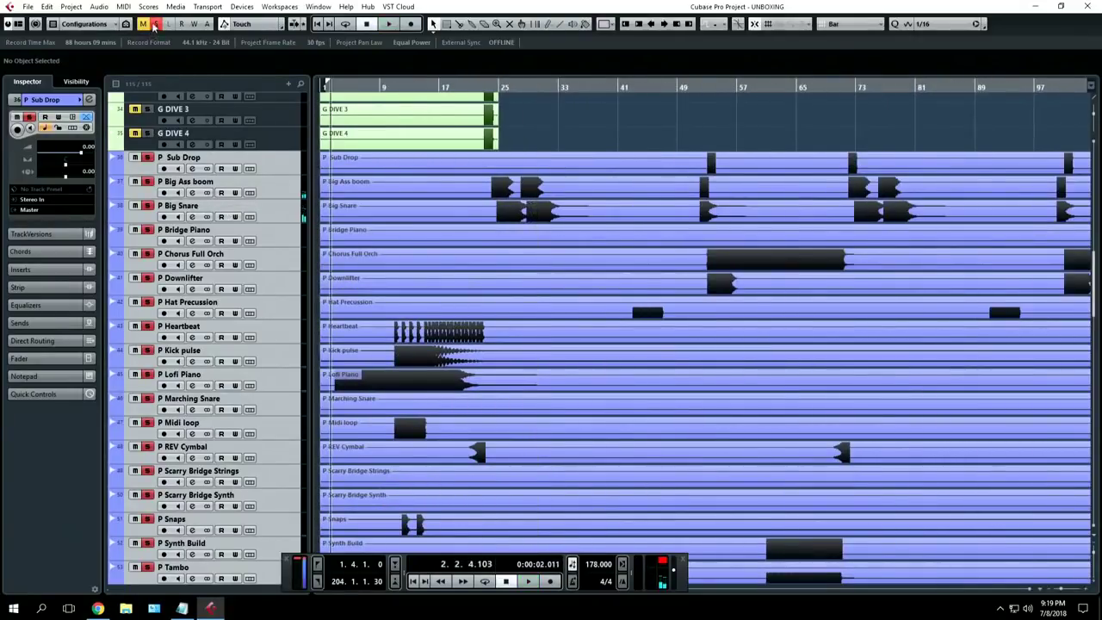
click(158, 26)
scroll(621, 196, down, 3)
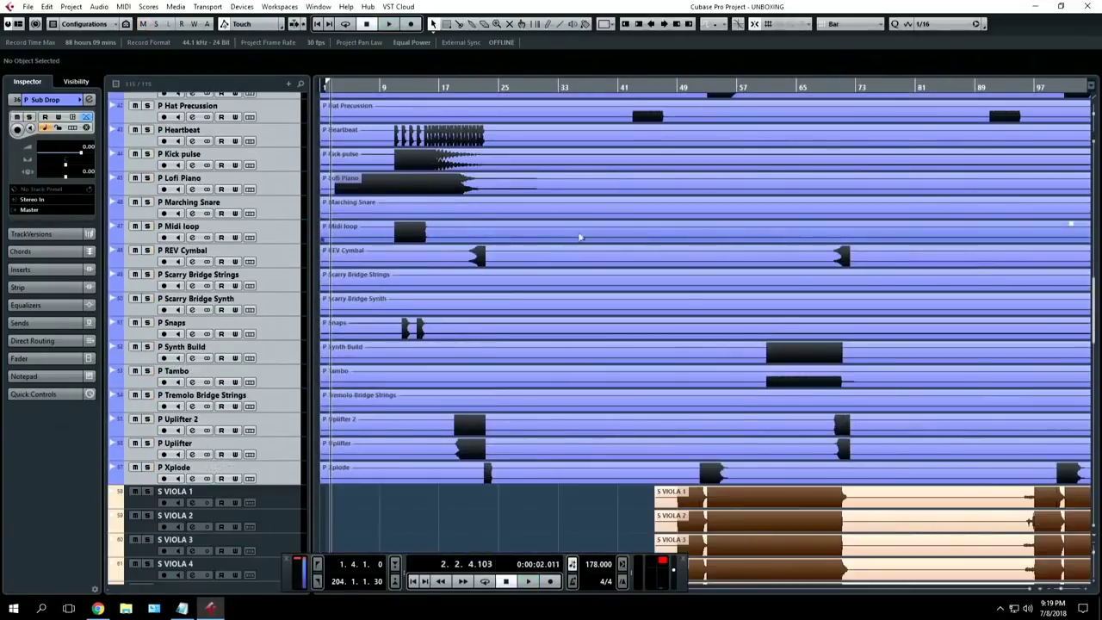
key(h)
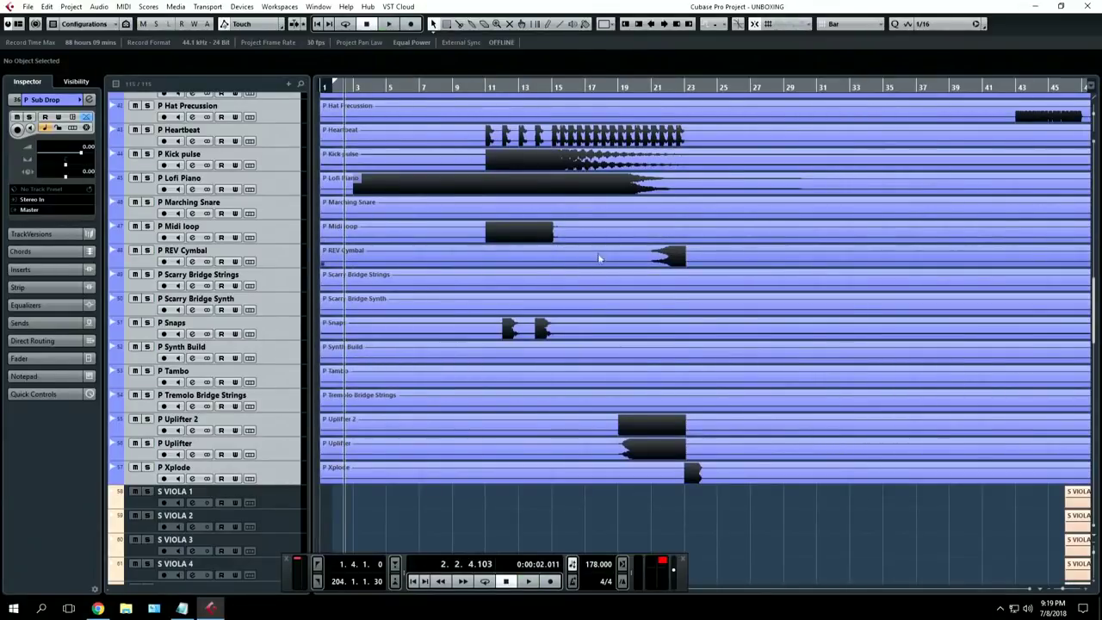
Play the intro from bar 2 with the selected P tracks audible and again with them muted, and unmute them
key(space)
scroll(613, 267, up, 2)
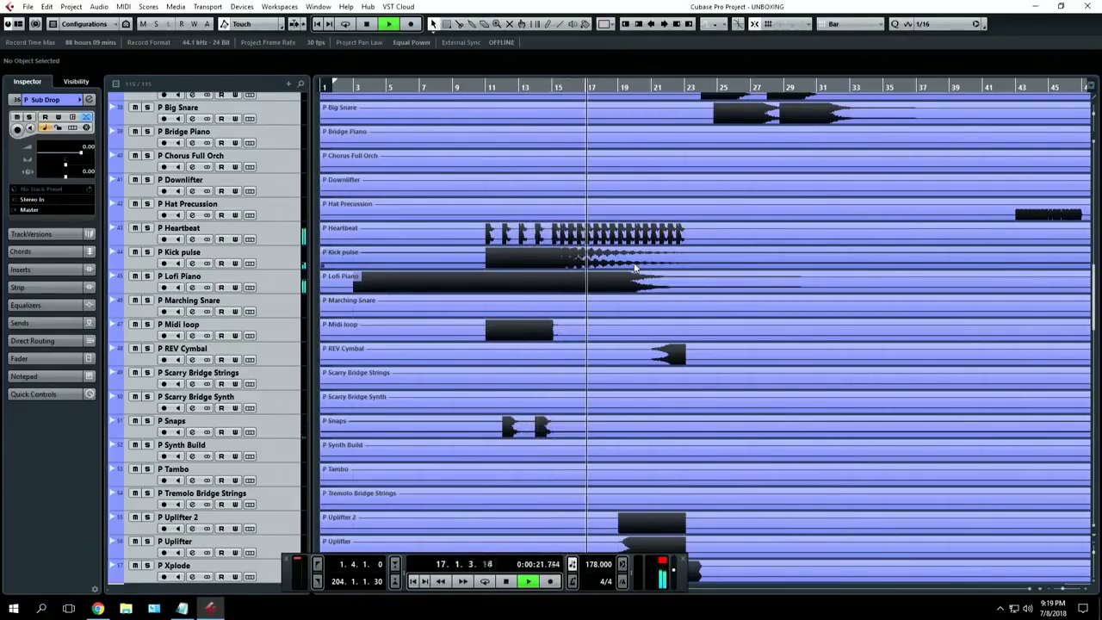
key(space)
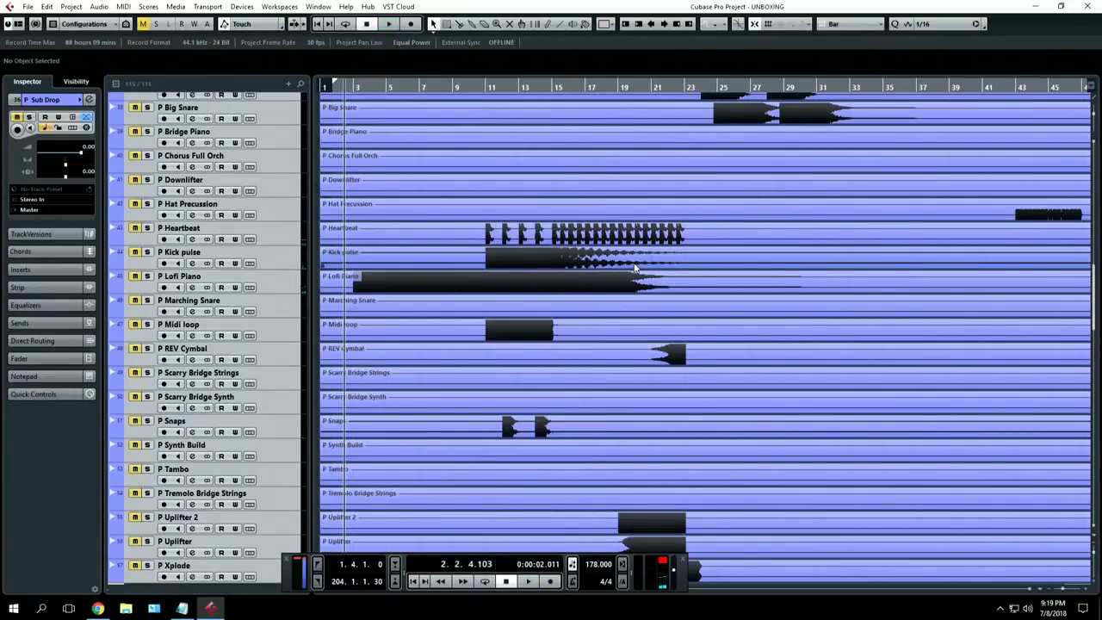
key(space)
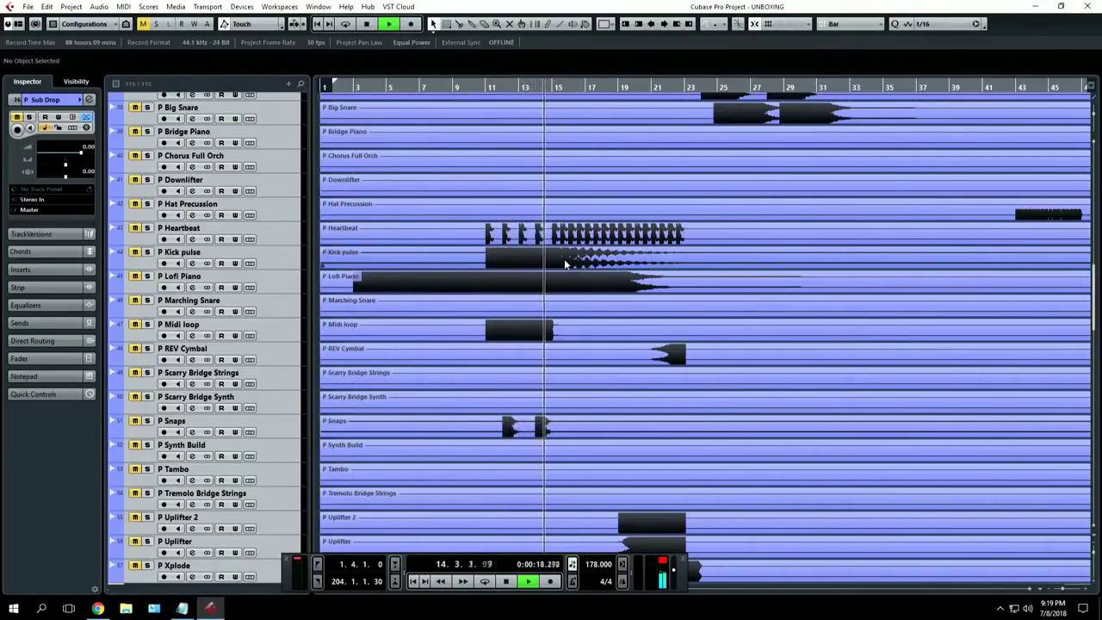
key(space)
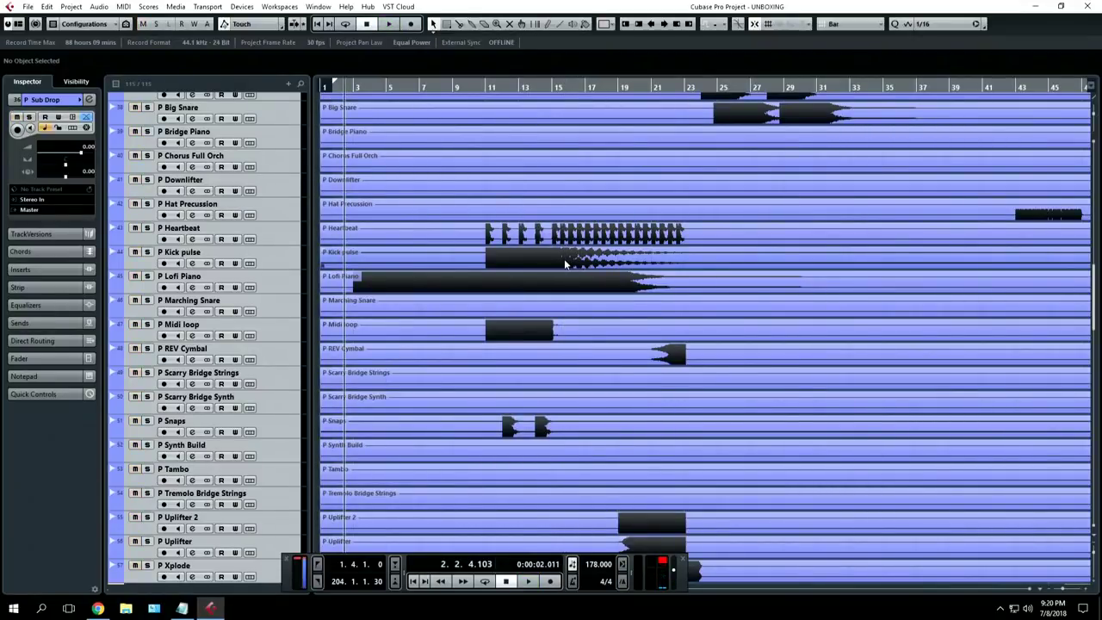
Place the cursor at bar 52, ahead of the Chorus Full Orch audio, and start playing the full mix
scroll(597, 301, down, 5)
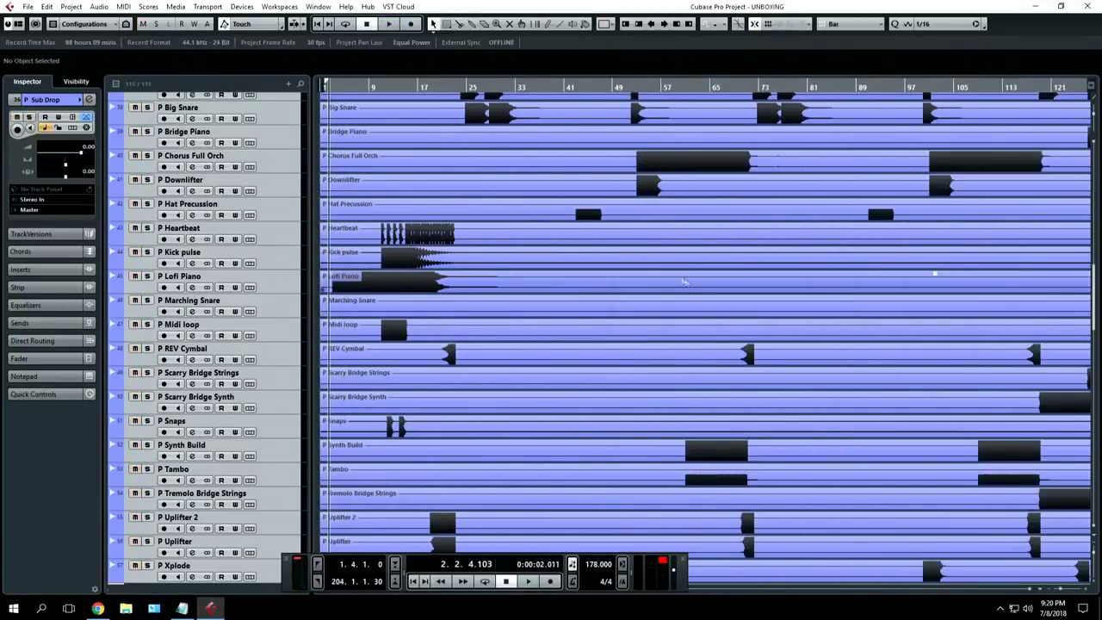
scroll(687, 278, right, 5)
scroll(595, 292, up, 3)
scroll(468, 278, left, 3)
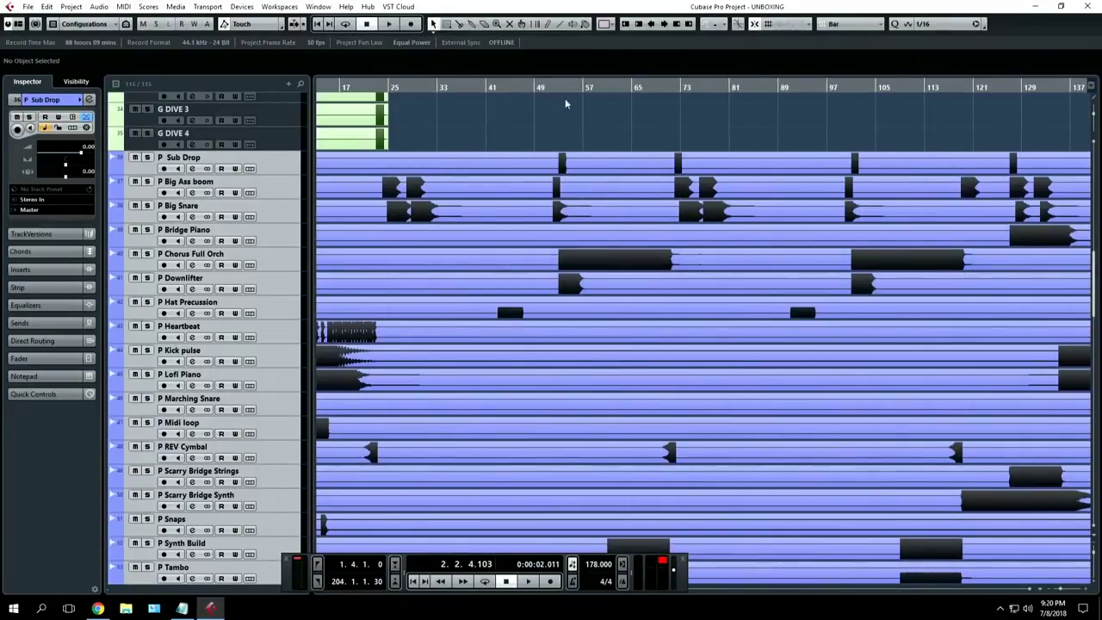
drag(545, 87, 541, 137)
key(space)
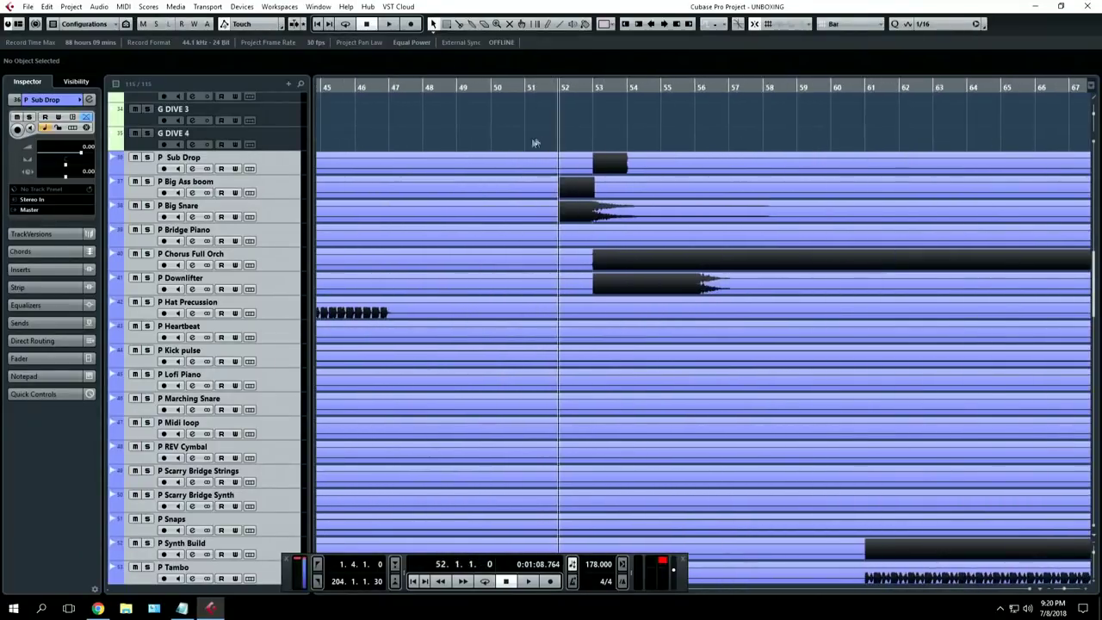
Follow the full-mix playback from bar 52 across the P tracks, including Chorus Full Orch, Downlifter, Synth Build and Tambo
scroll(600, 135, right, 2)
scroll(565, 138, down, 2)
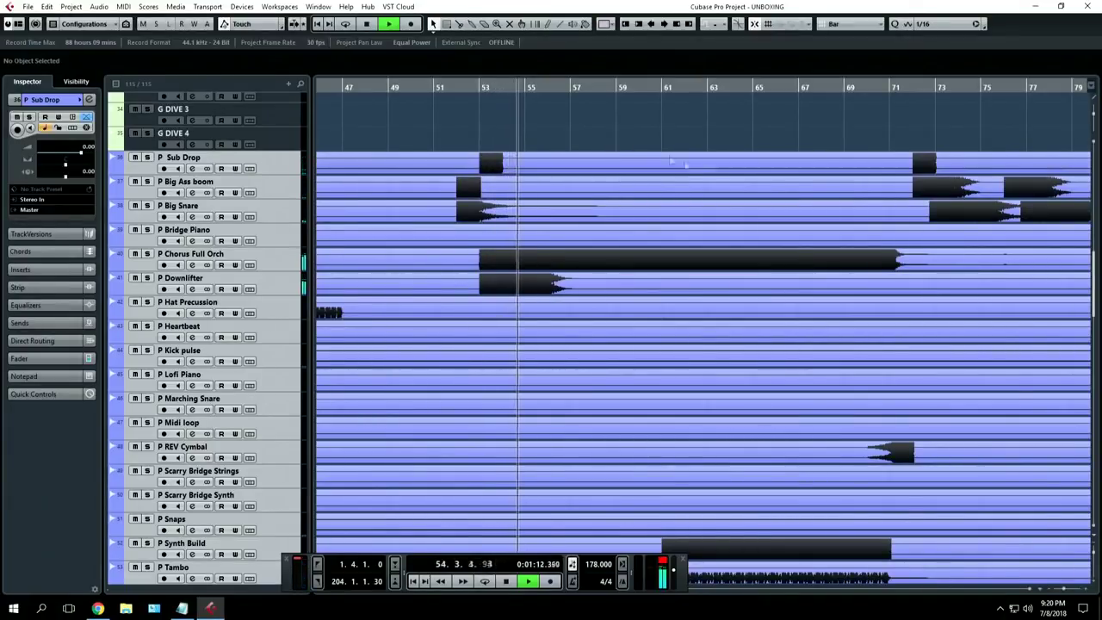
scroll(723, 181, down, 5)
scroll(725, 177, up, 3)
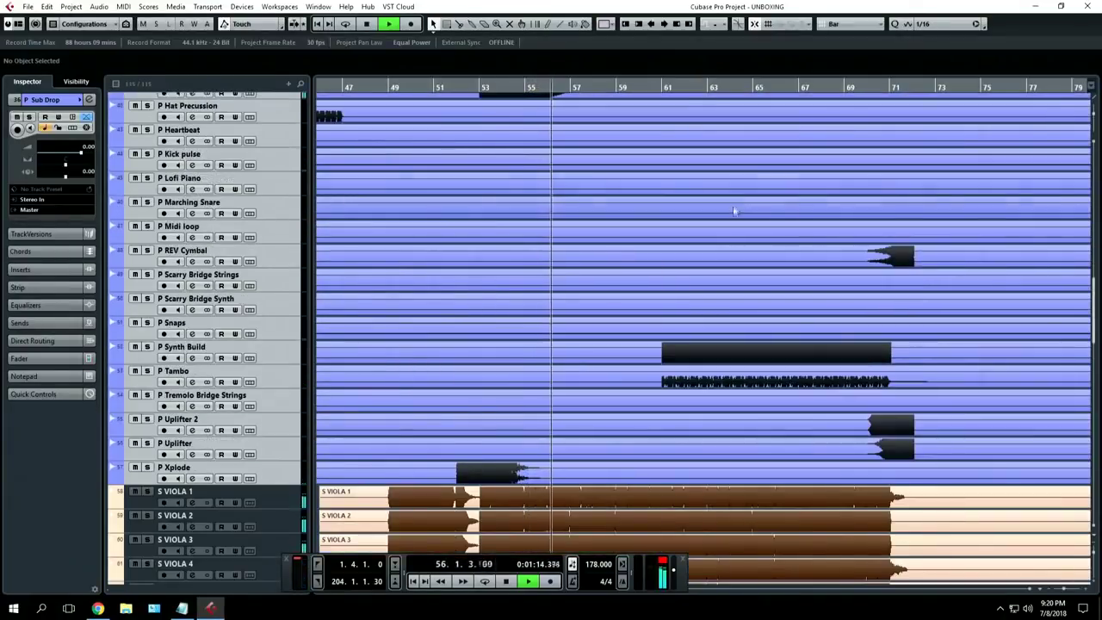
scroll(730, 229, right, 2)
scroll(725, 250, down, 3)
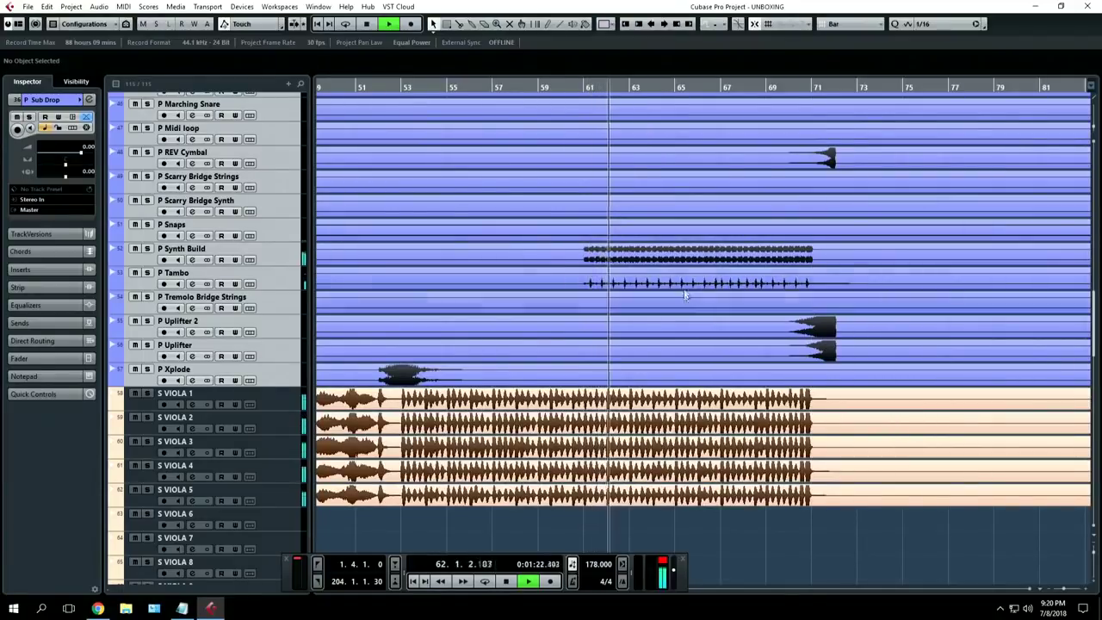
ctrl+scroll(684, 293, down, 2)
ctrl+scroll(685, 294, down, 3)
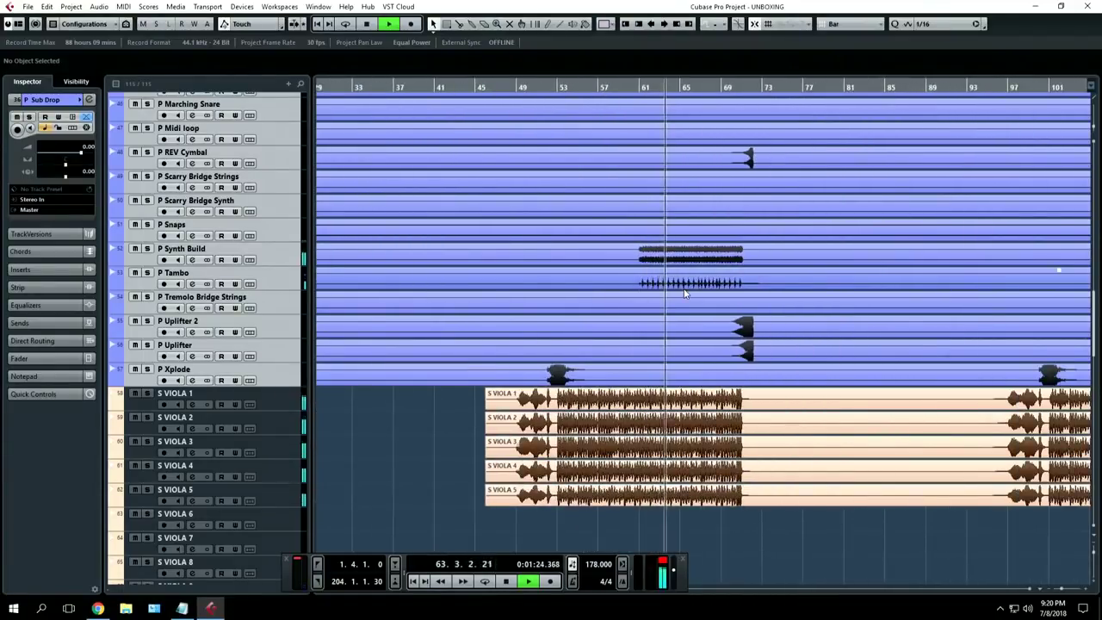
Follow the playback down through the S VIOLA and S VIOLIN tracks and back to the P tracks, and stop it past bar 71
scroll(684, 293, down, 3)
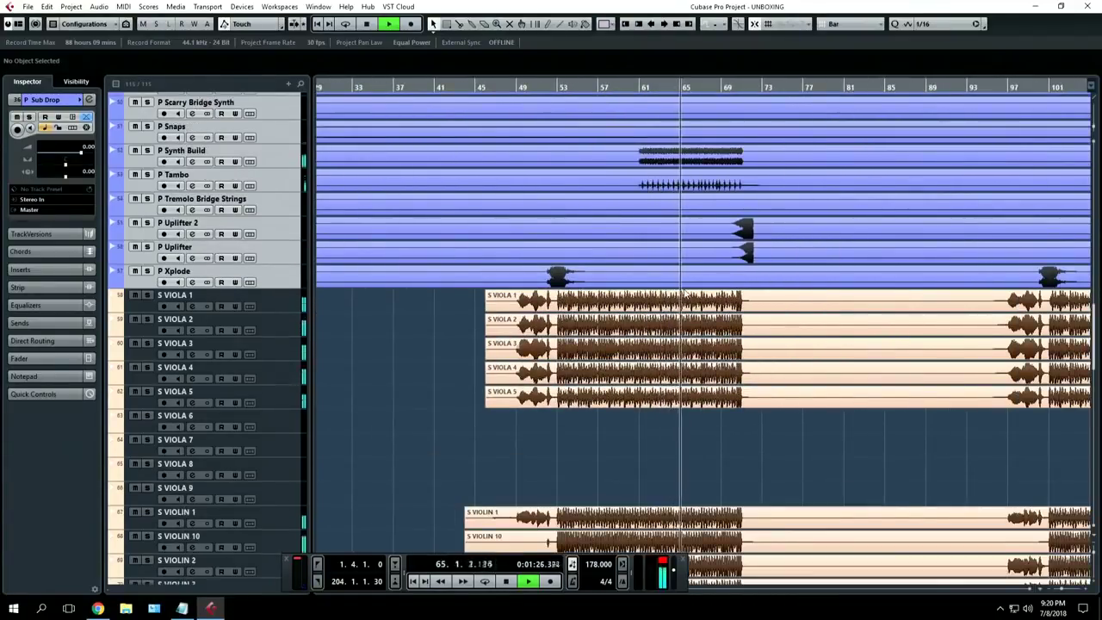
scroll(683, 294, down, 3)
scroll(684, 294, up, 6)
scroll(684, 294, down, 9)
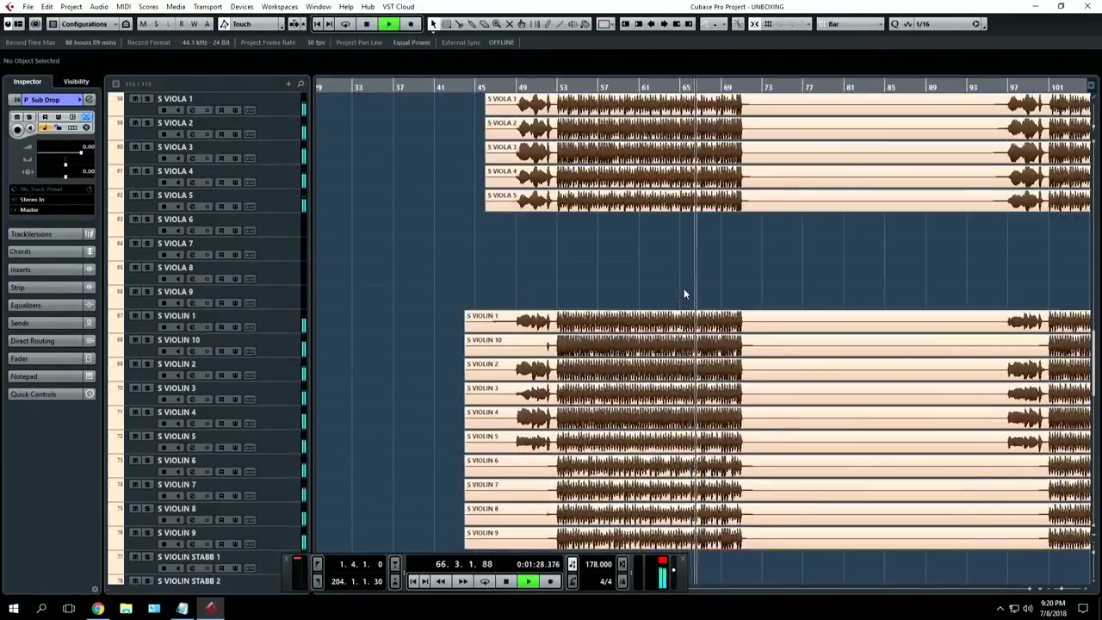
scroll(683, 293, down, 12)
scroll(683, 294, up, 12)
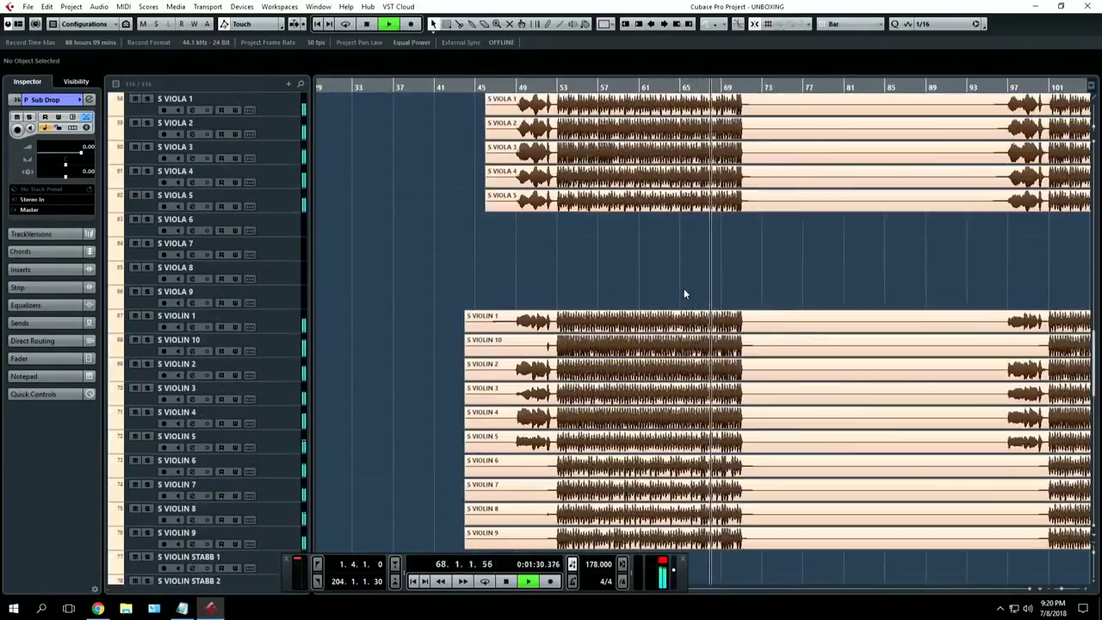
scroll(683, 294, up, 15)
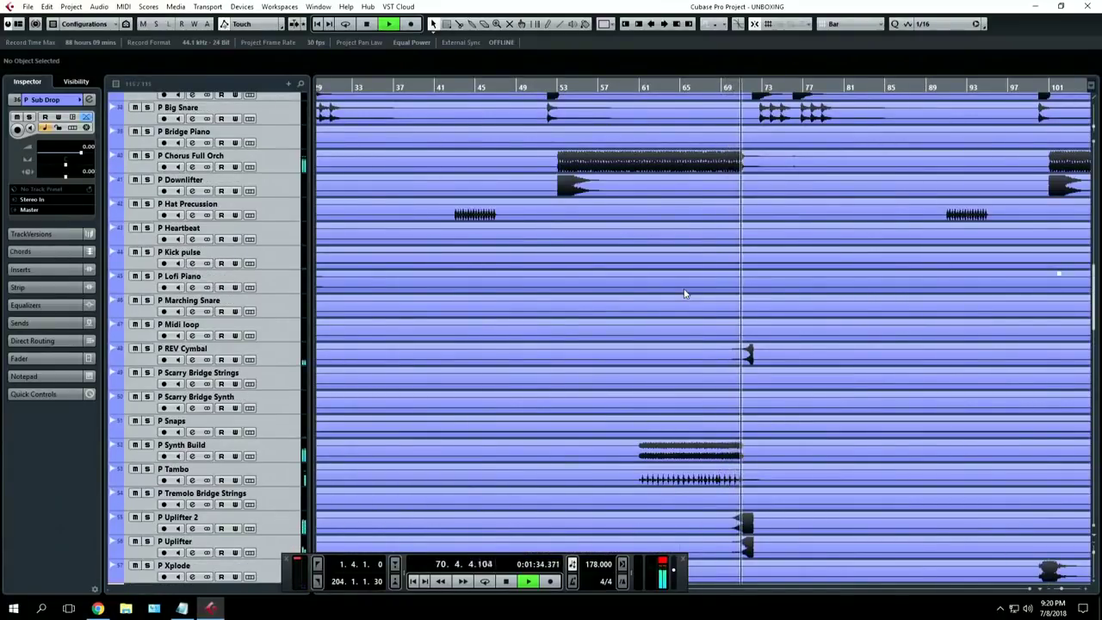
scroll(683, 294, up, 4)
key(space)
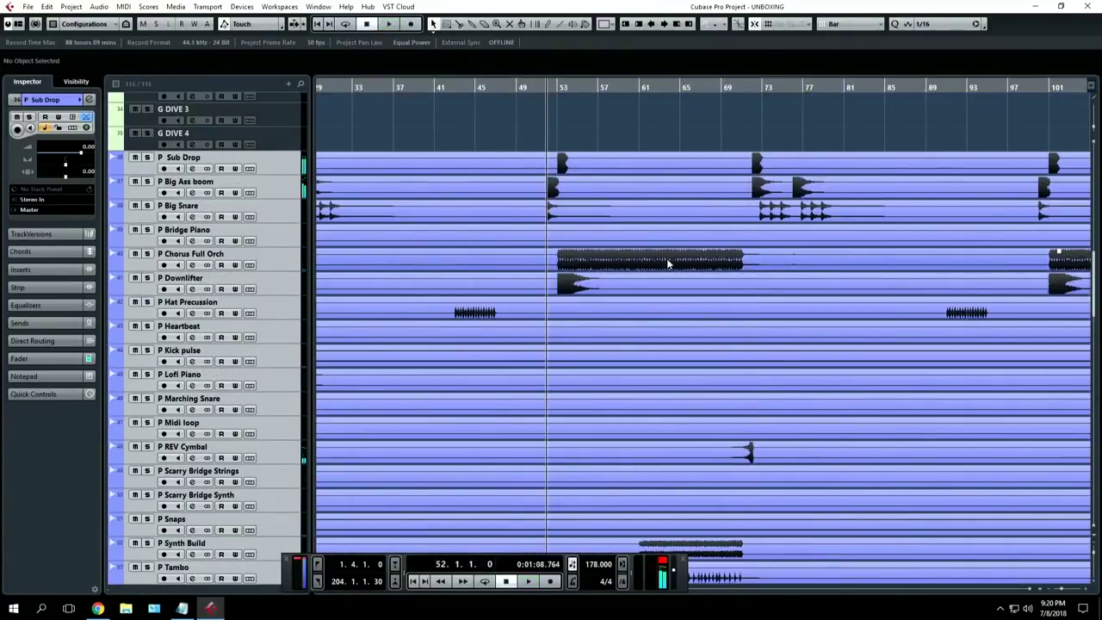
Examine where the S VIOLA, S VIOLIN and S VIOLIN STABB tracks contain audio around the chorus
scroll(653, 174, down, 12)
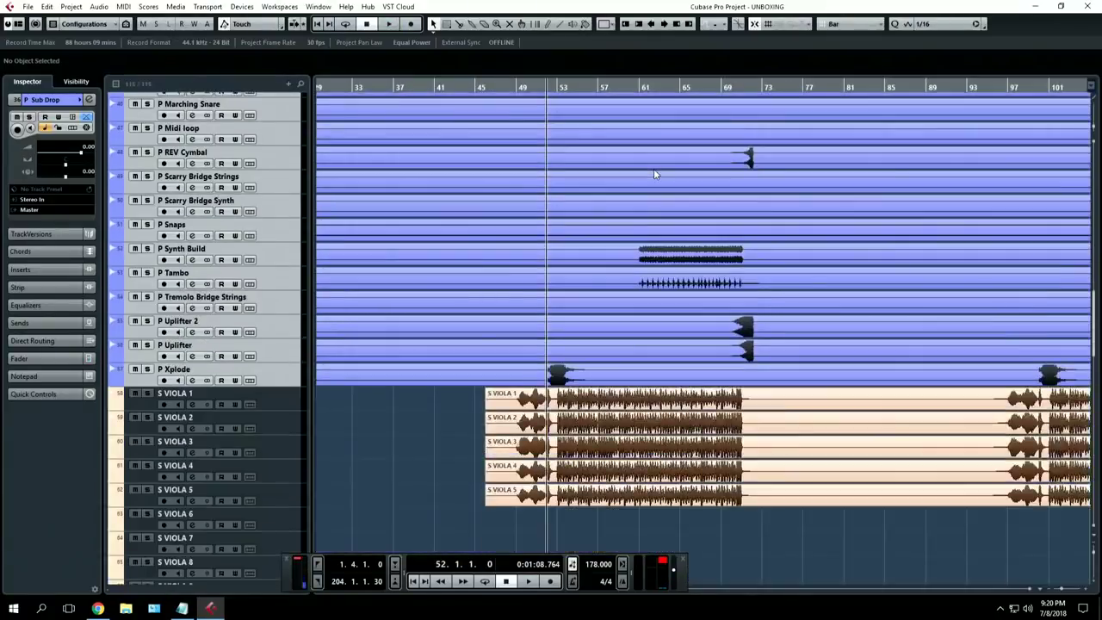
scroll(635, 159, up, 2)
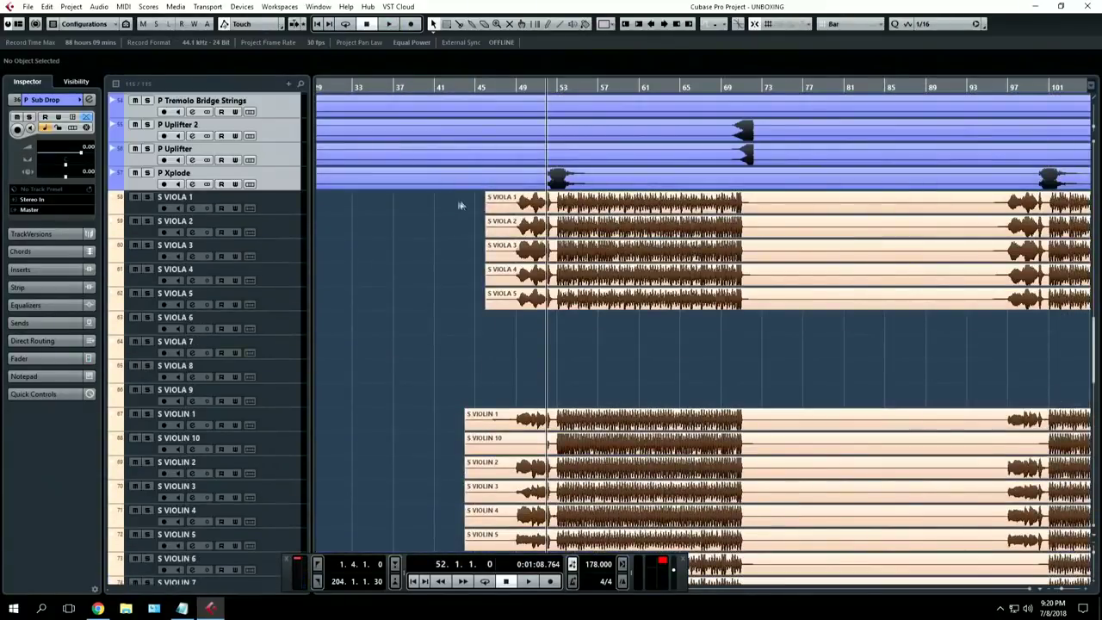
scroll(370, 249, down, 8)
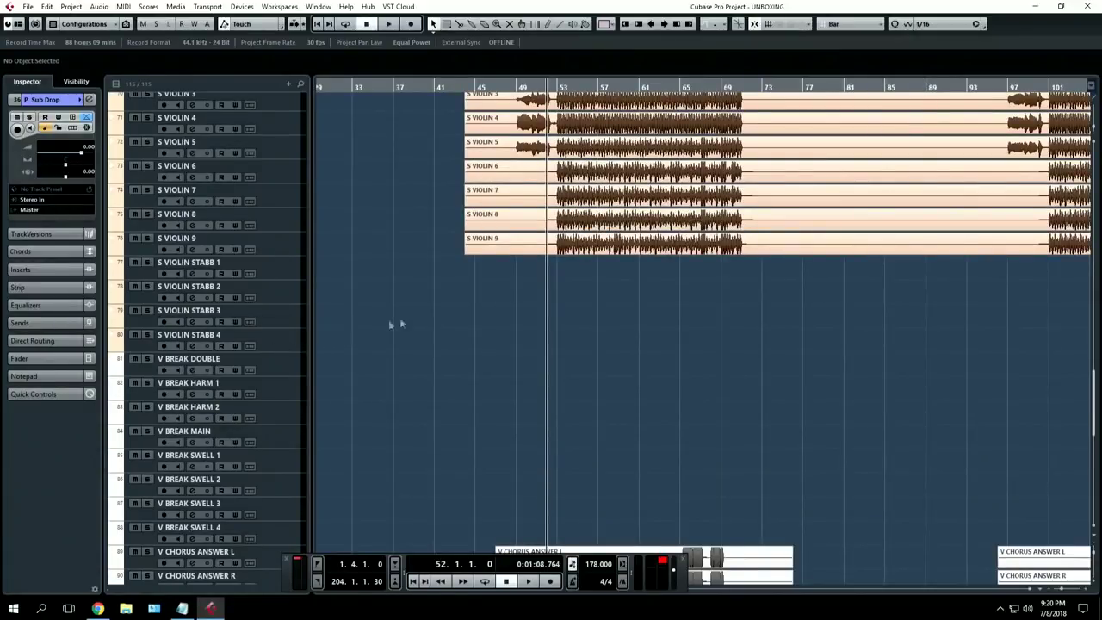
scroll(392, 310, up, 6)
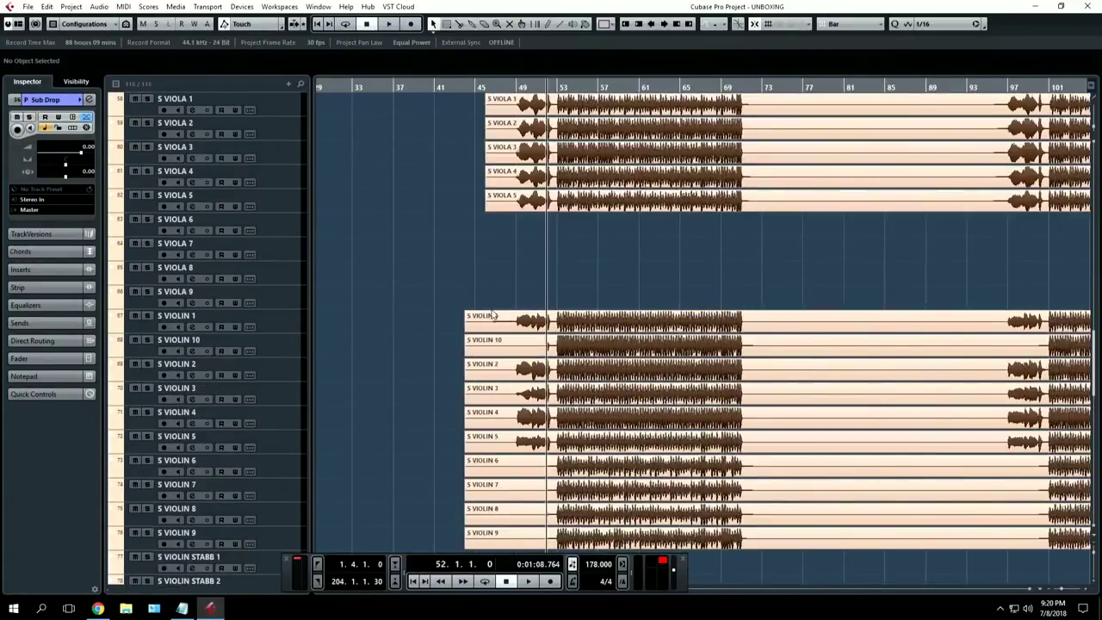
scroll(504, 315, up, 2)
drag(534, 274, 538, 297)
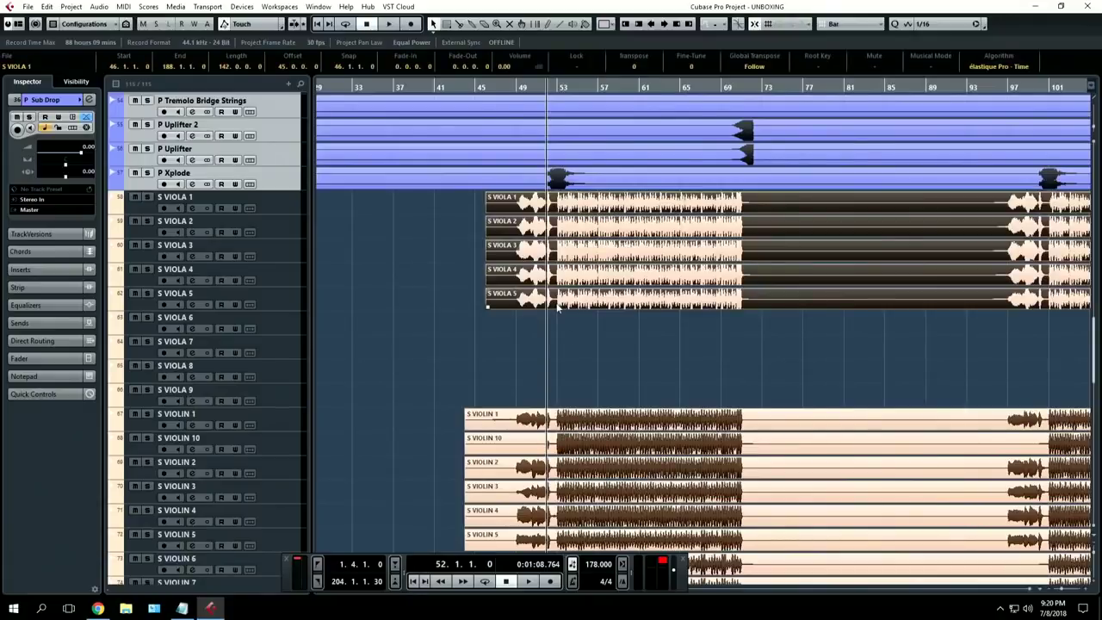
drag(605, 363, 633, 444)
scroll(625, 399, down, 2)
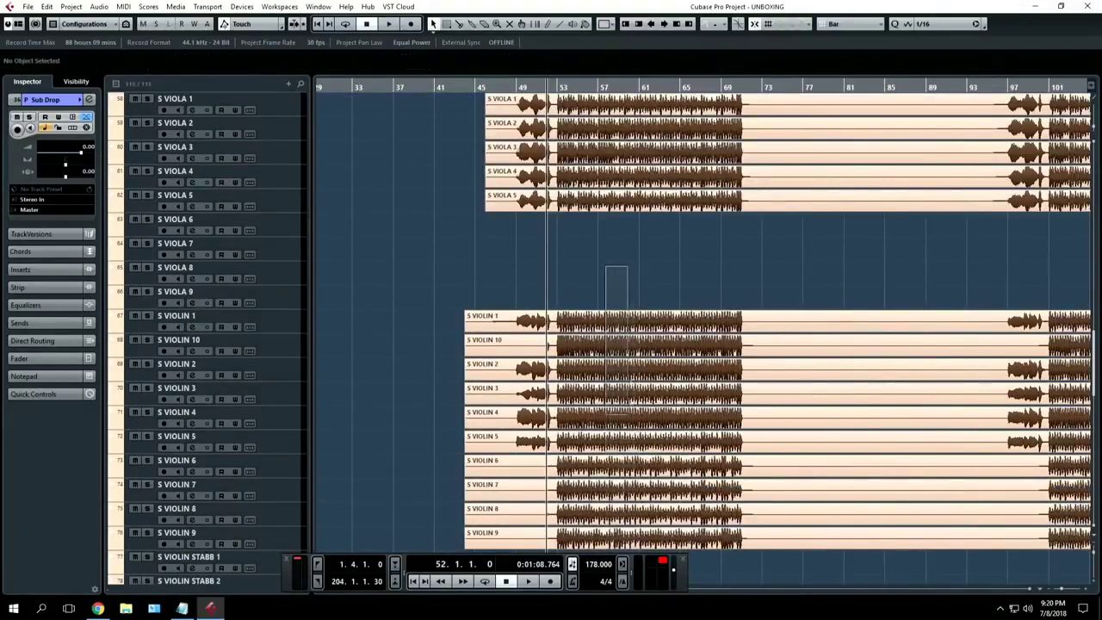
scroll(617, 278, down, 2)
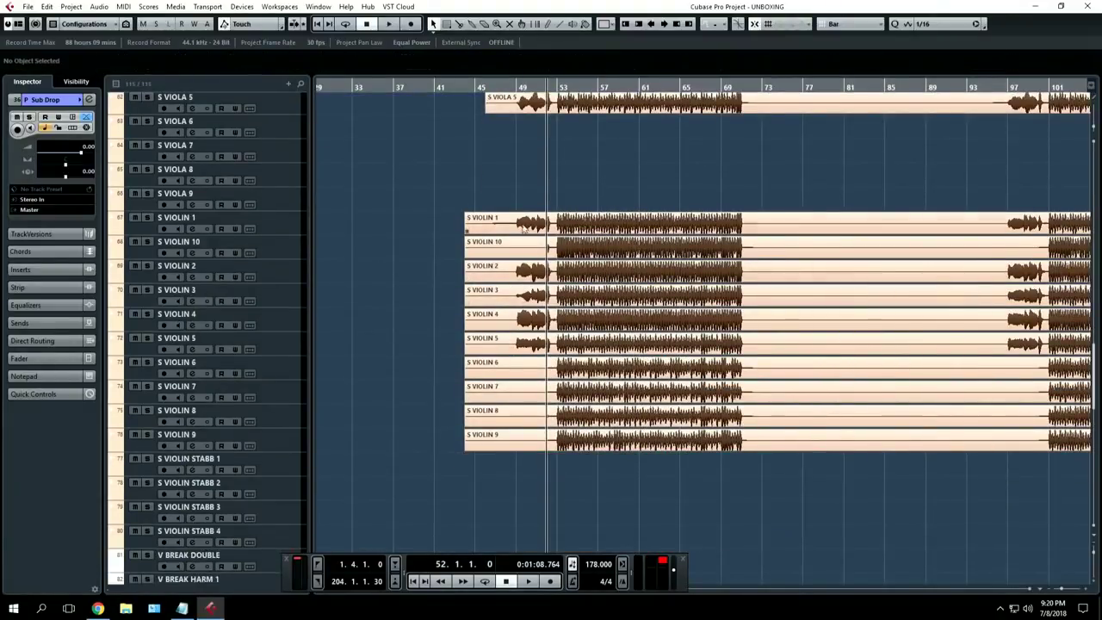
Play the full mix from bar 52 while viewing the string tracks, stop it, and place the cursor at bar 48
key(space)
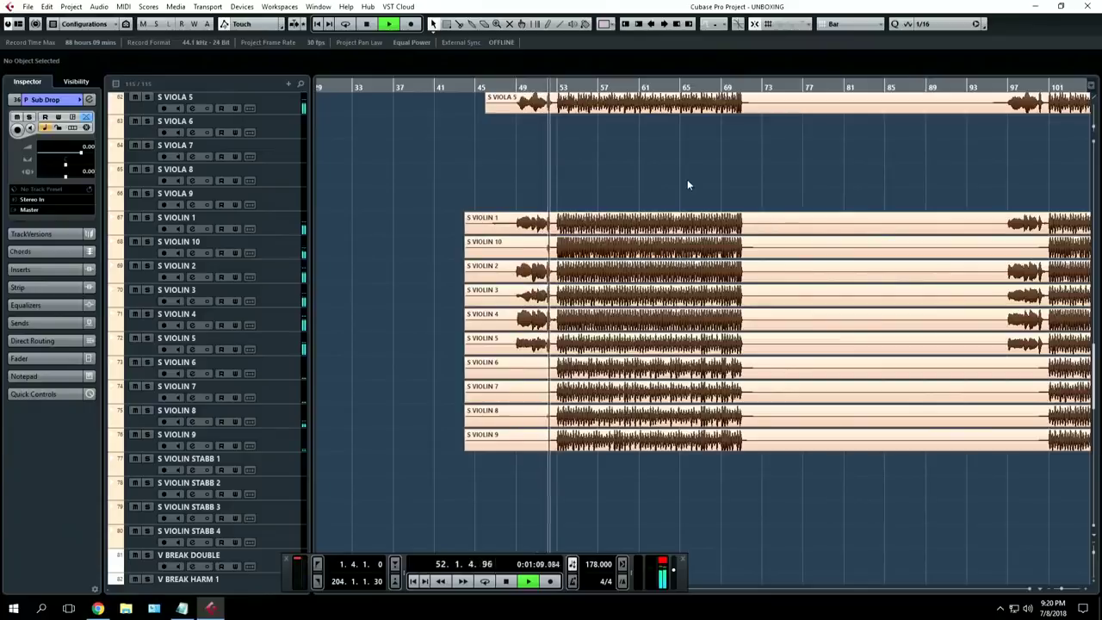
scroll(687, 179, down, 2)
scroll(688, 181, right, 3)
scroll(660, 187, left, 2)
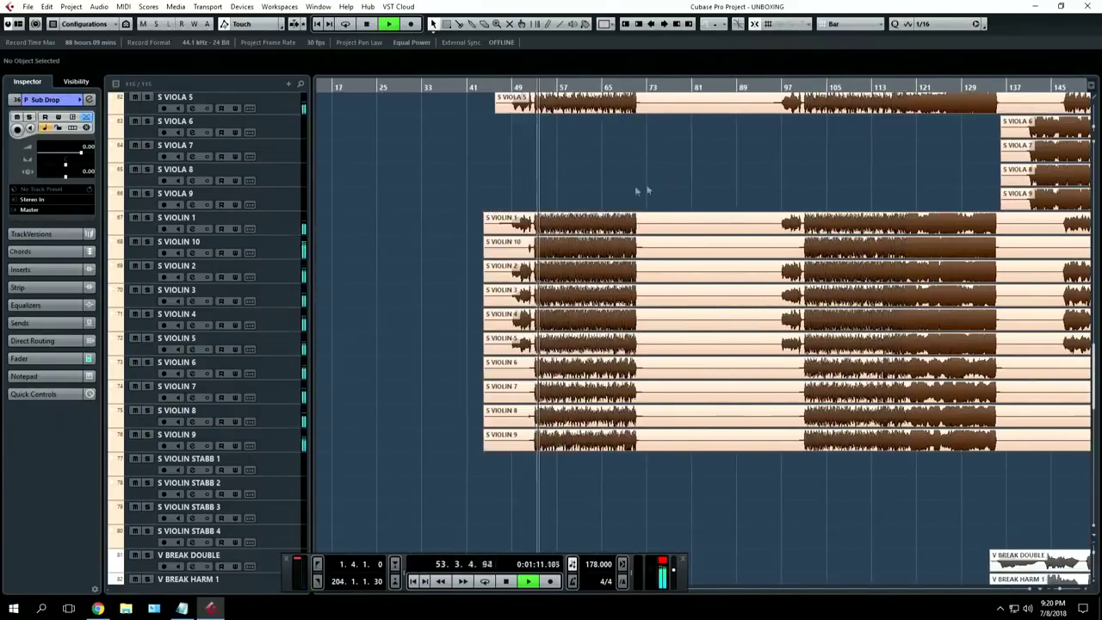
key(space)
scroll(551, 202, up, 3)
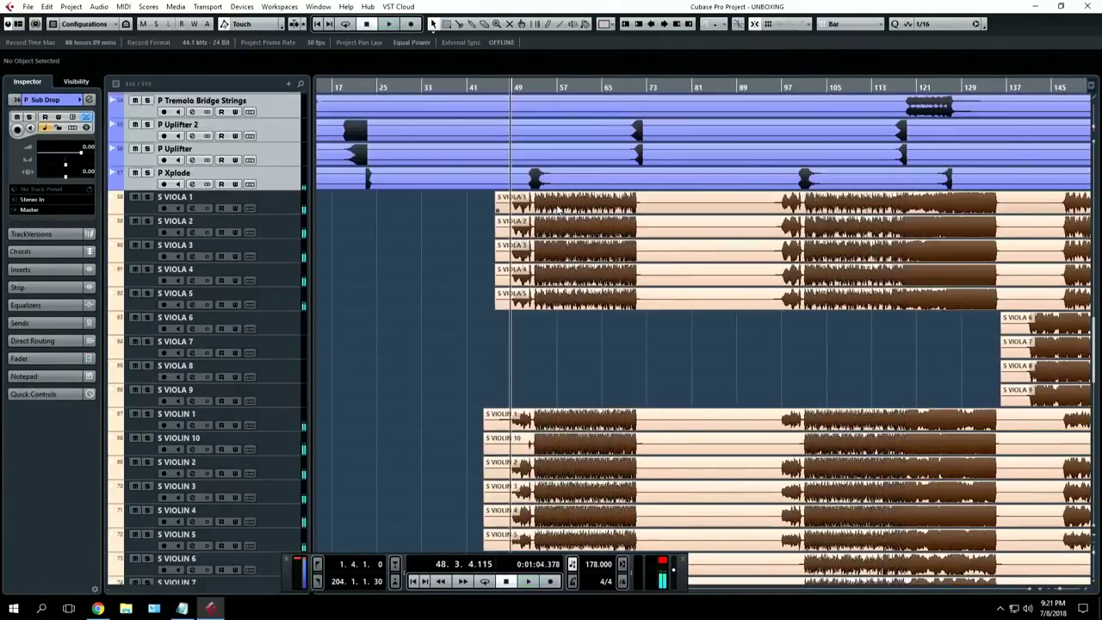
Solo the tracks from S VIOLA 1 to S VIOLIN STABB 1, play them from bar 48, and clear the solos
click(283, 209)
scroll(344, 297, down, 4)
shift+click(291, 356)
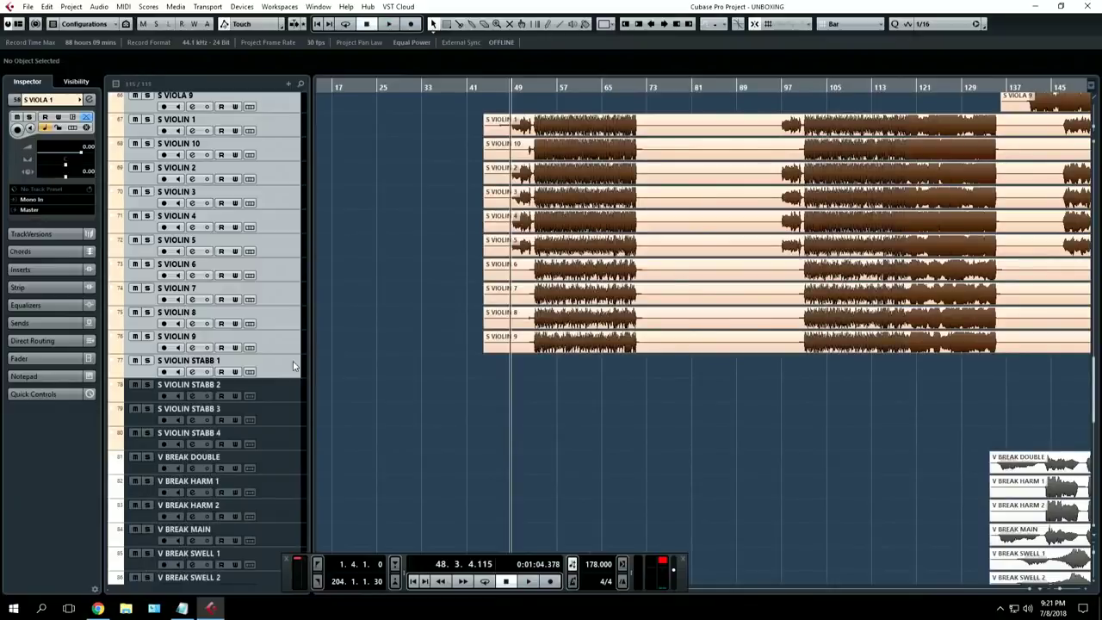
key(s)
key(space)
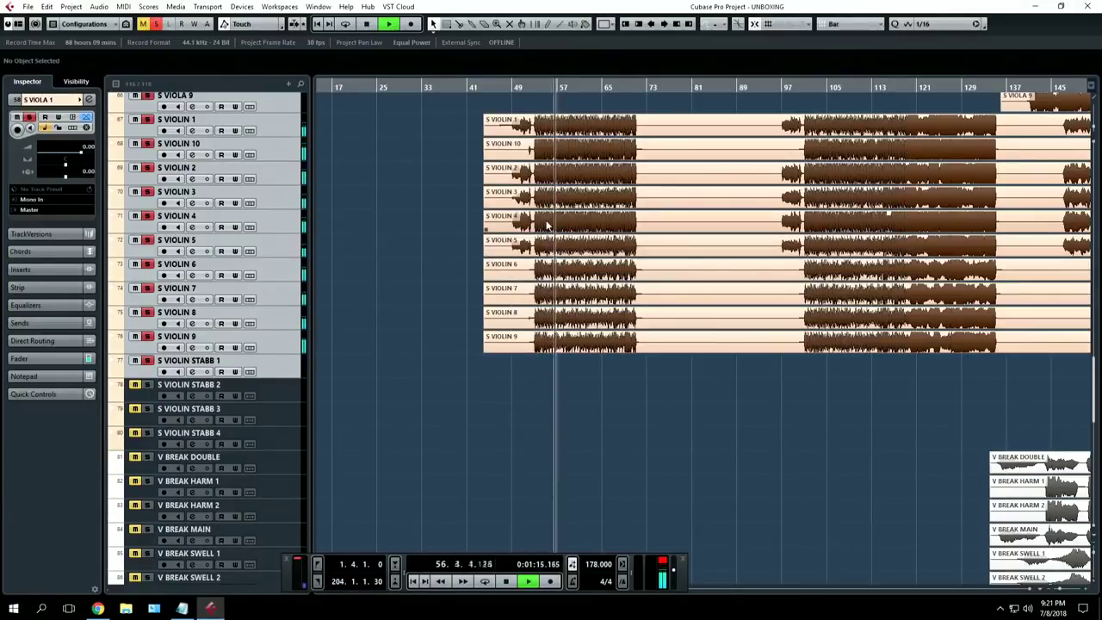
key(space)
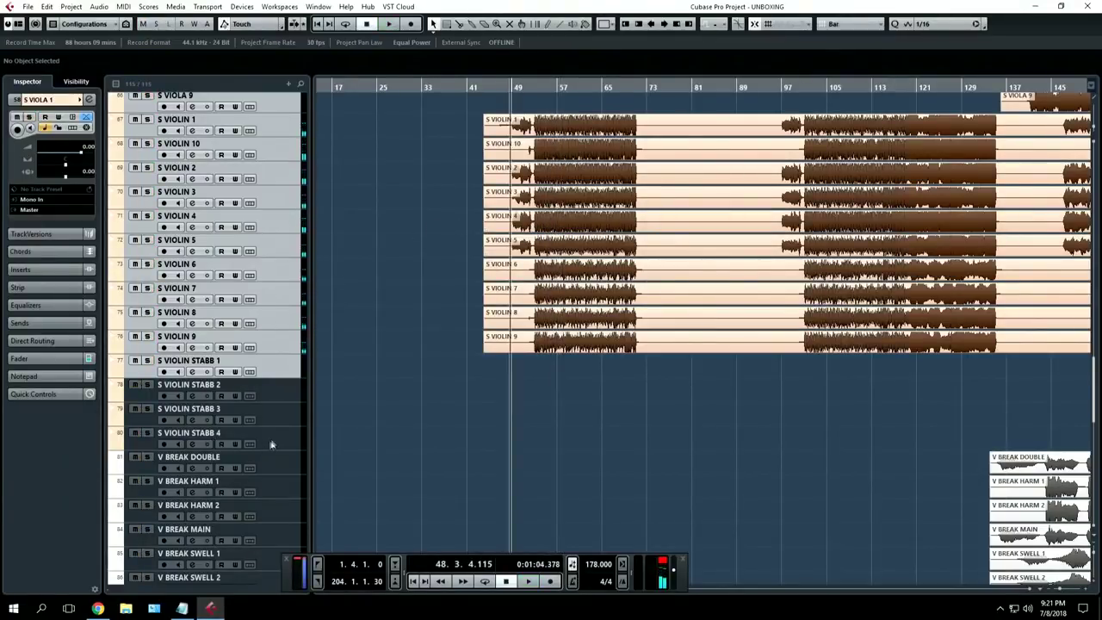
Select all string tracks from S VIOLA 1 to S VIOLIN STABB 4 and mute them
click(279, 440)
scroll(395, 415, up, 6)
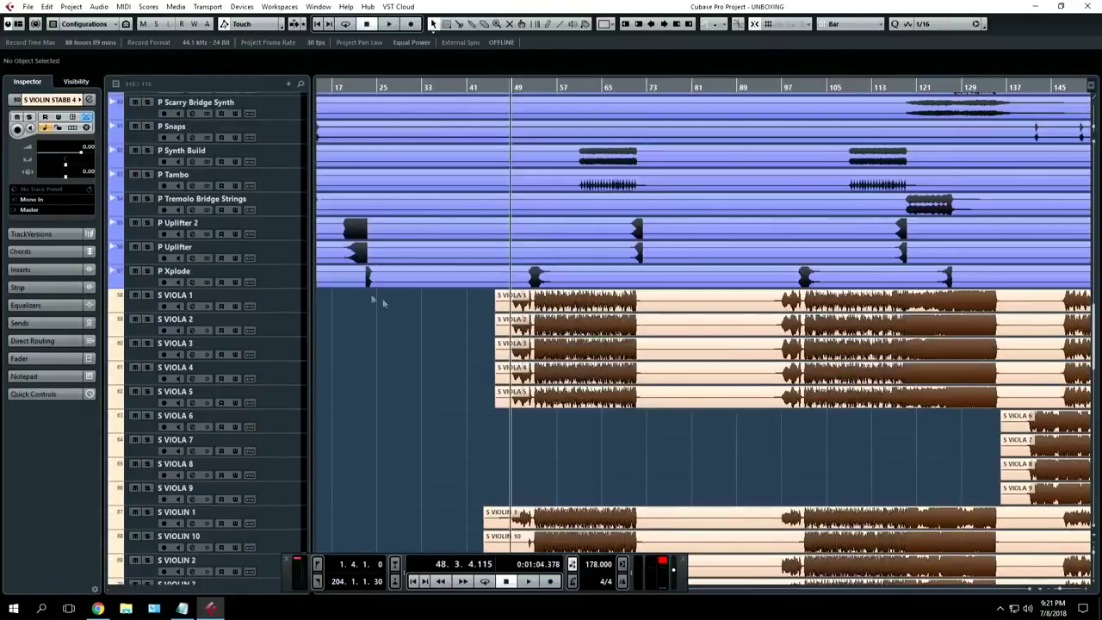
shift+click(289, 303)
key(m)
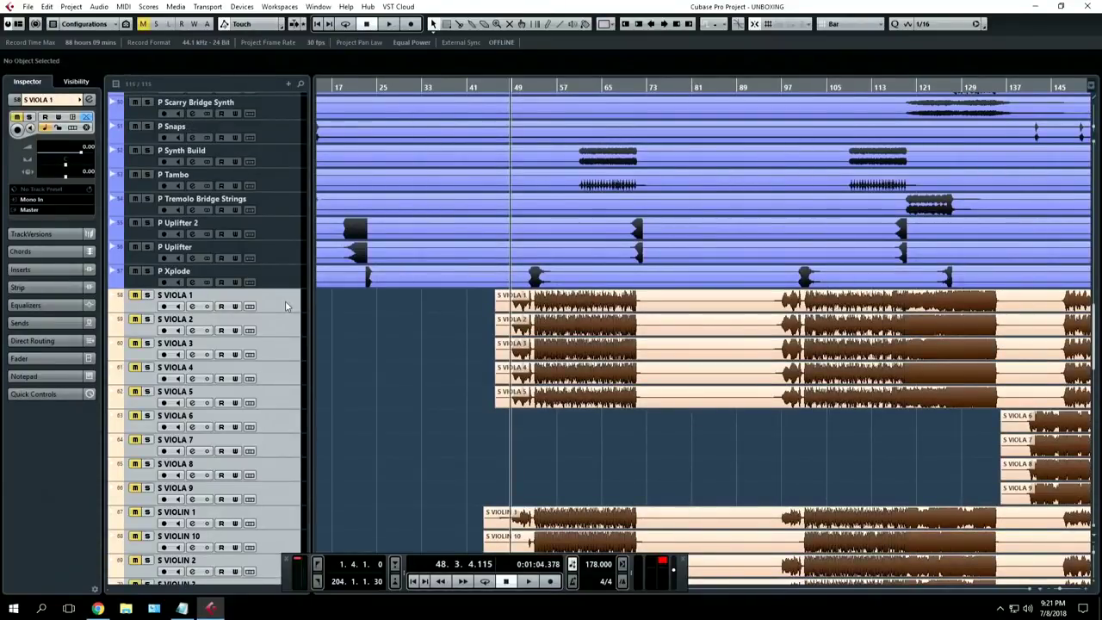
Place the cursor at bar 53, audition the P Chorus Full Orch track in solo, and clear its solo
scroll(561, 167, up, 4)
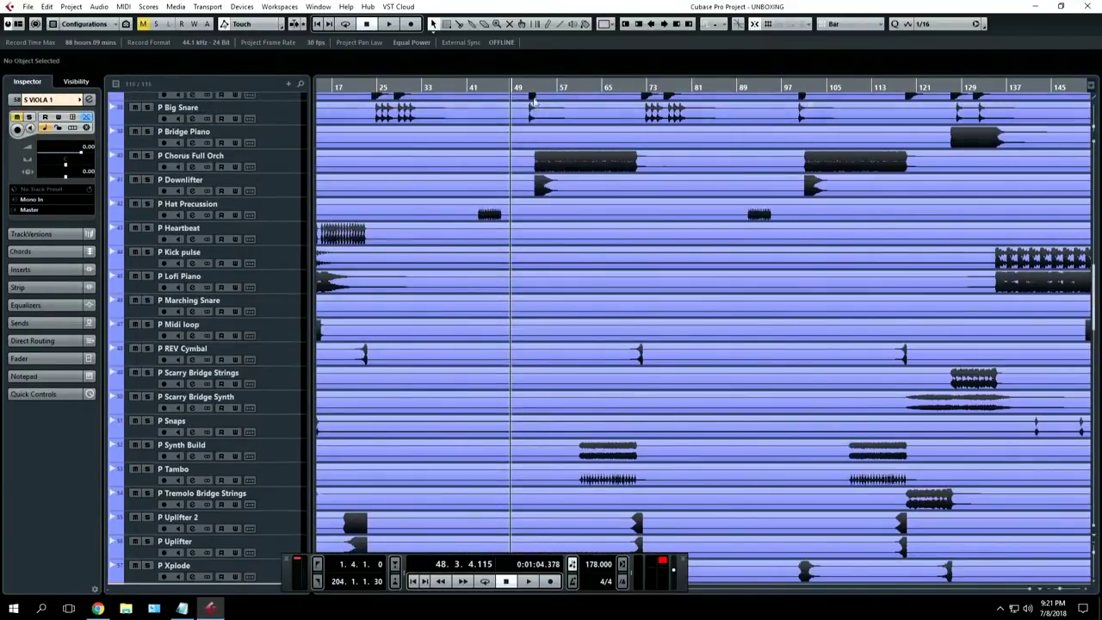
drag(535, 89, 539, 113)
click(279, 160)
click(147, 156)
key(space)
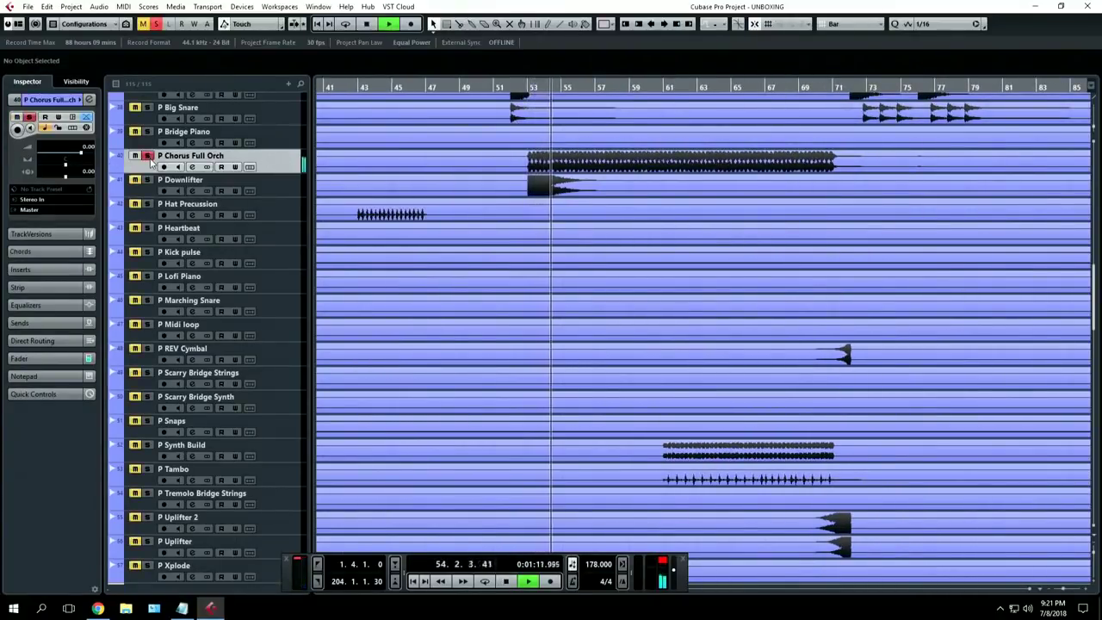
key(space)
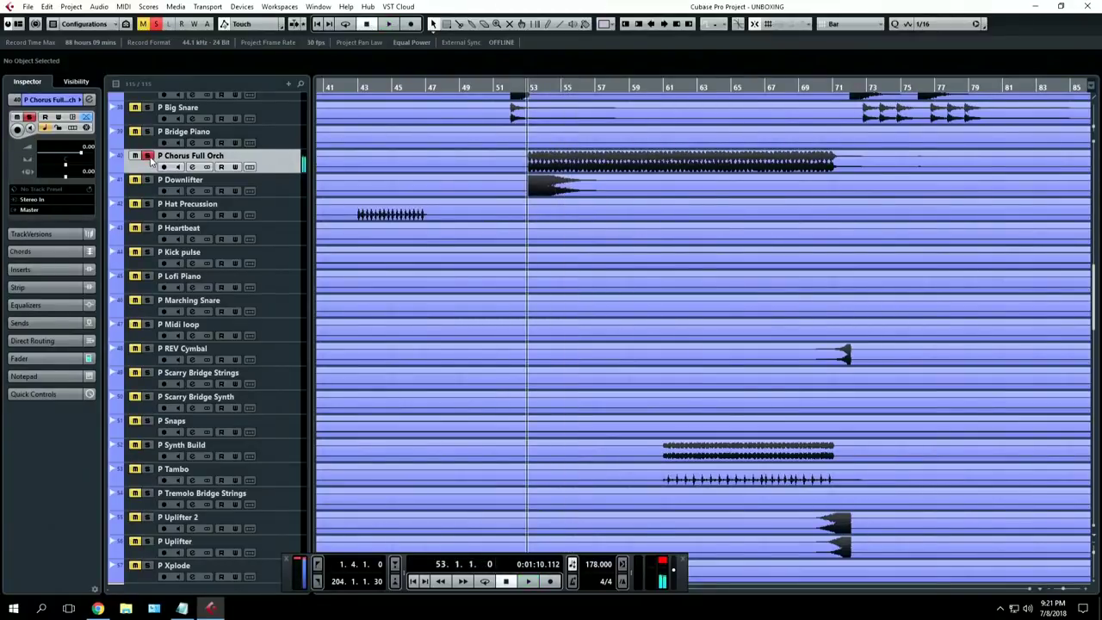
click(147, 155)
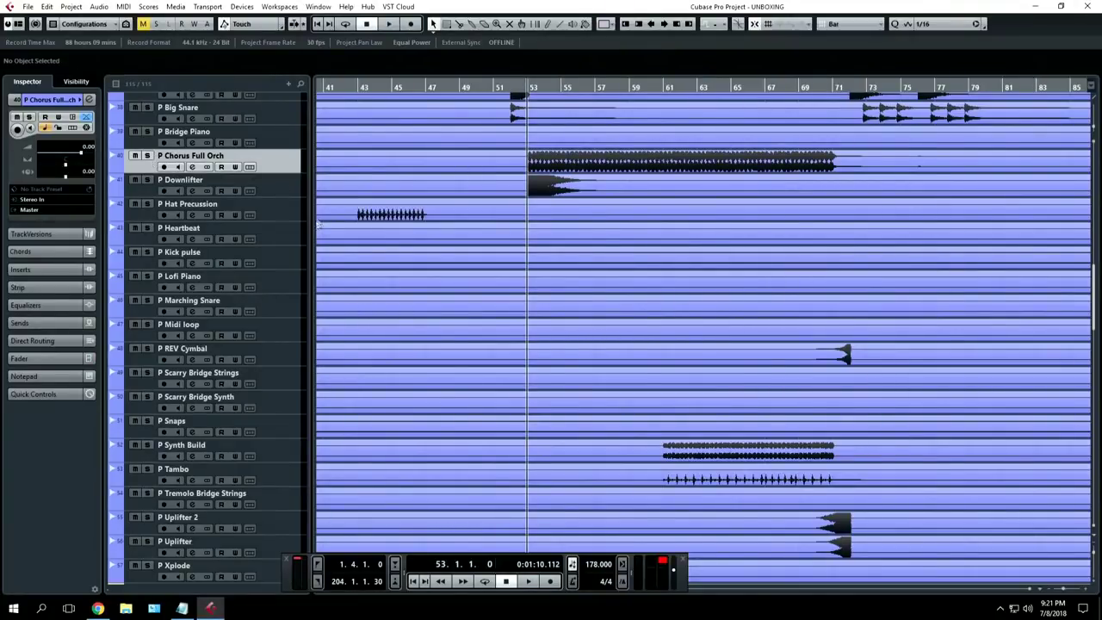
Start playback from bar 53, select all tracks from P Sub Drop to P Xplode, and briefly toggle their solo
drag(318, 224, 396, 231)
scroll(465, 228, up, 2)
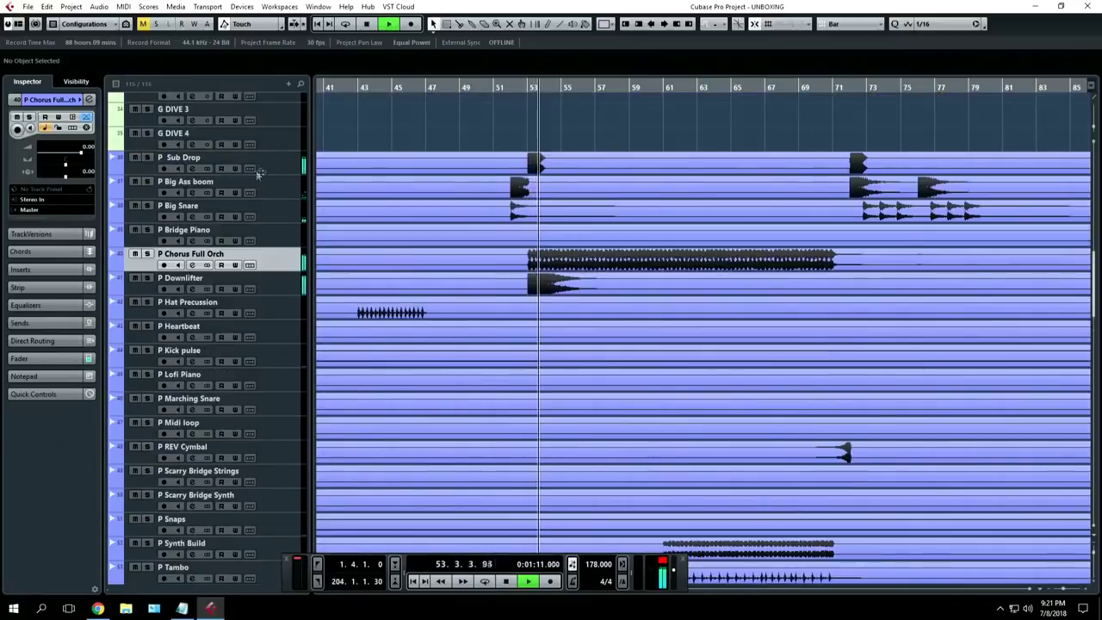
key(Up)
key(Up)
key(Up)
key(Up)
scroll(348, 377, down, 4)
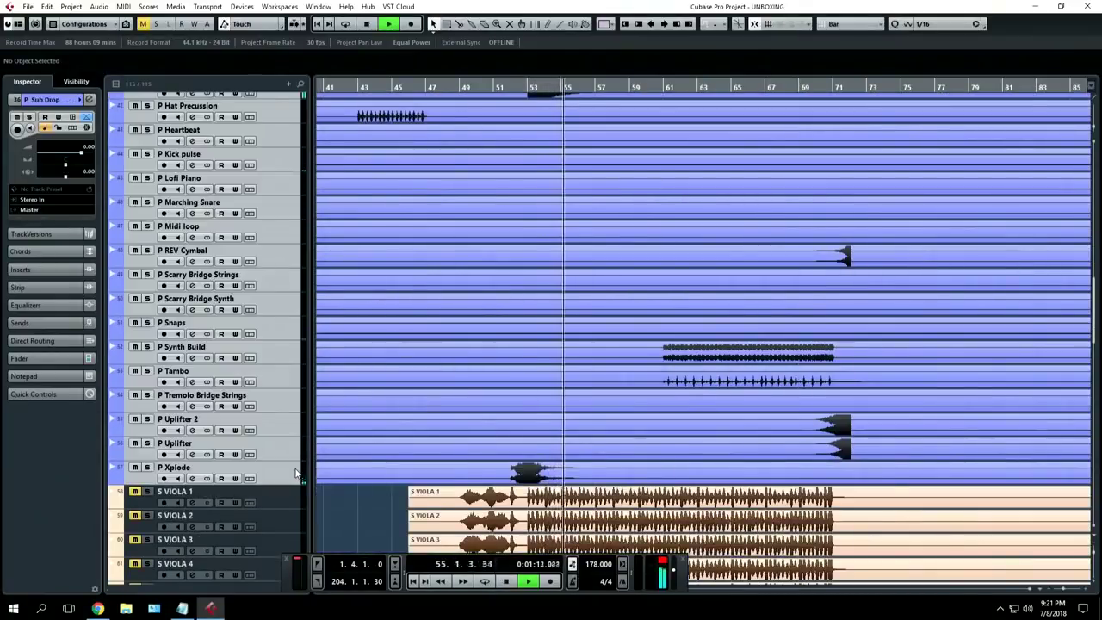
key(s)
key(s)
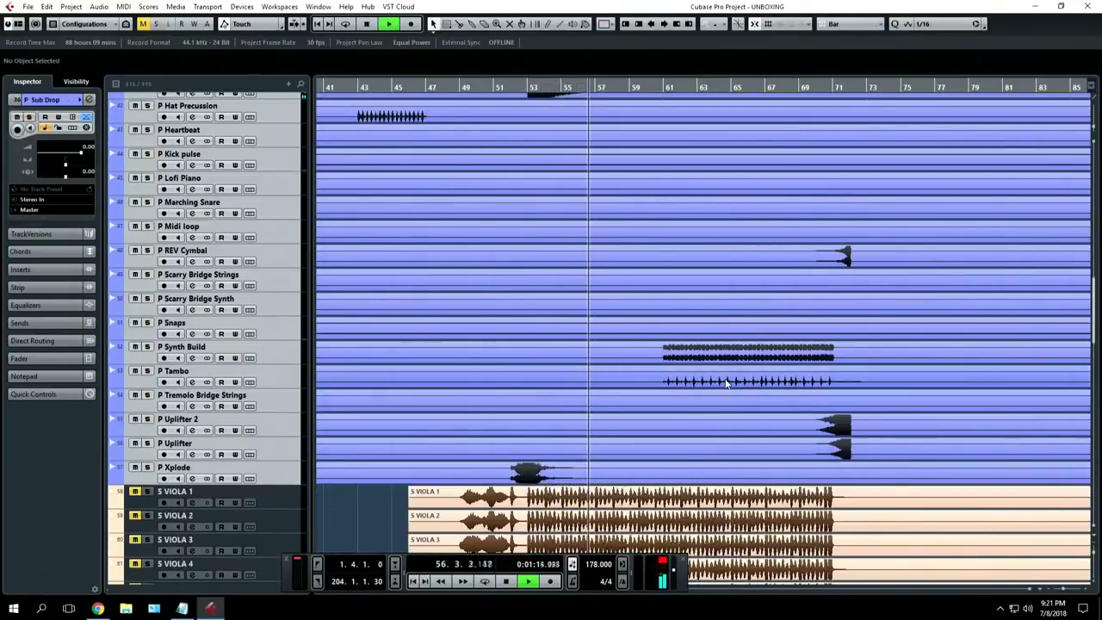
Compare the selected P tracks in solo with the other unmuted tracks through bar 71, clear the solos, and stop playback
scroll(721, 377, up, 2)
scroll(552, 313, right, 4)
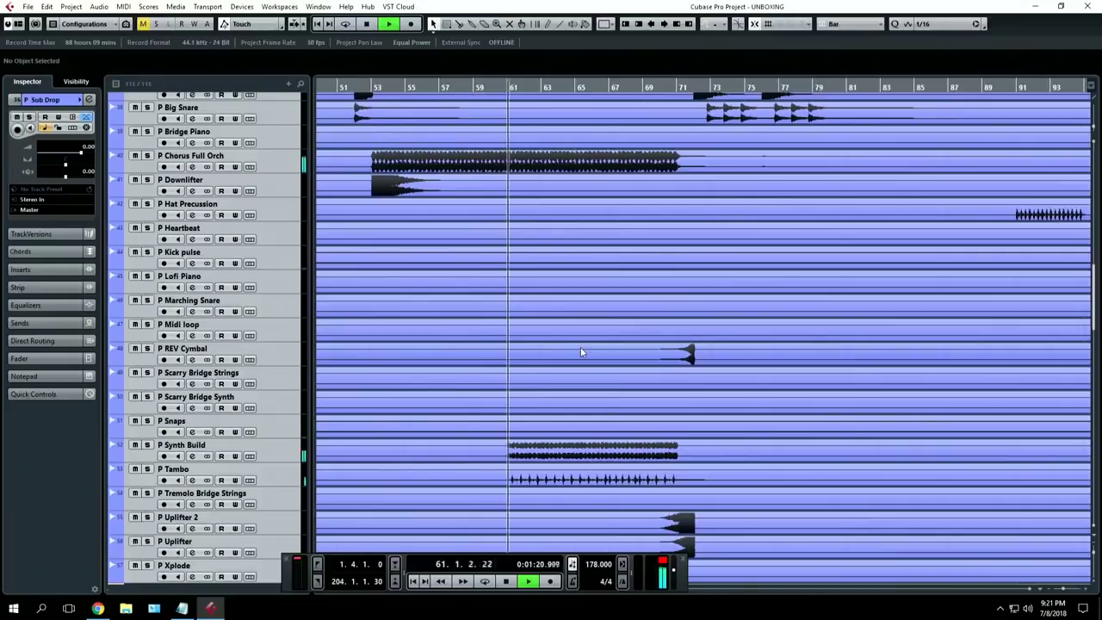
key(s)
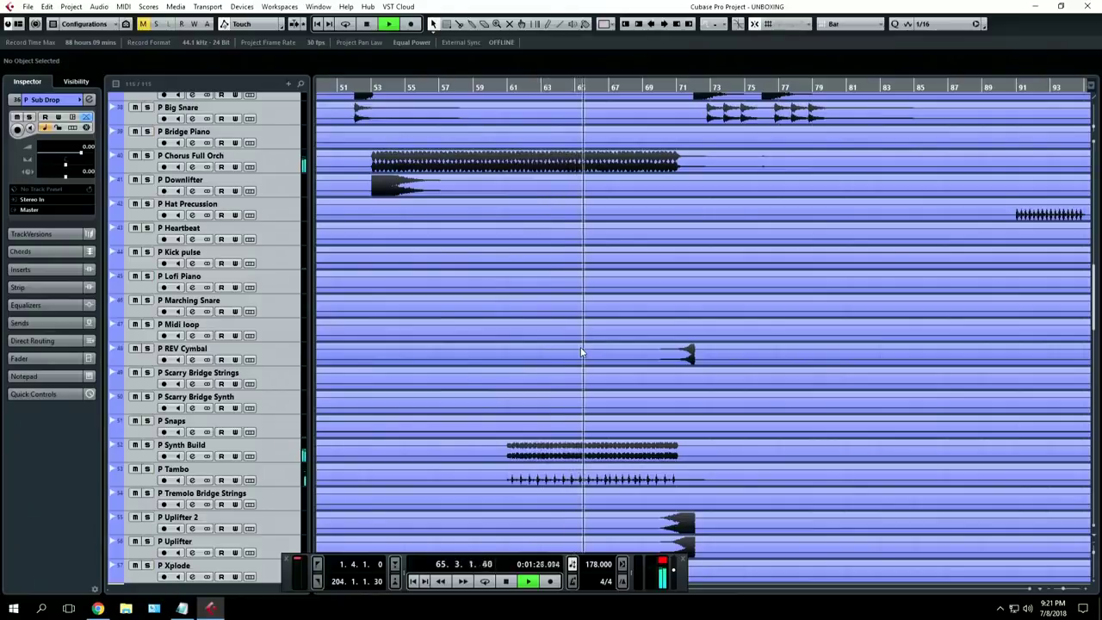
key(s)
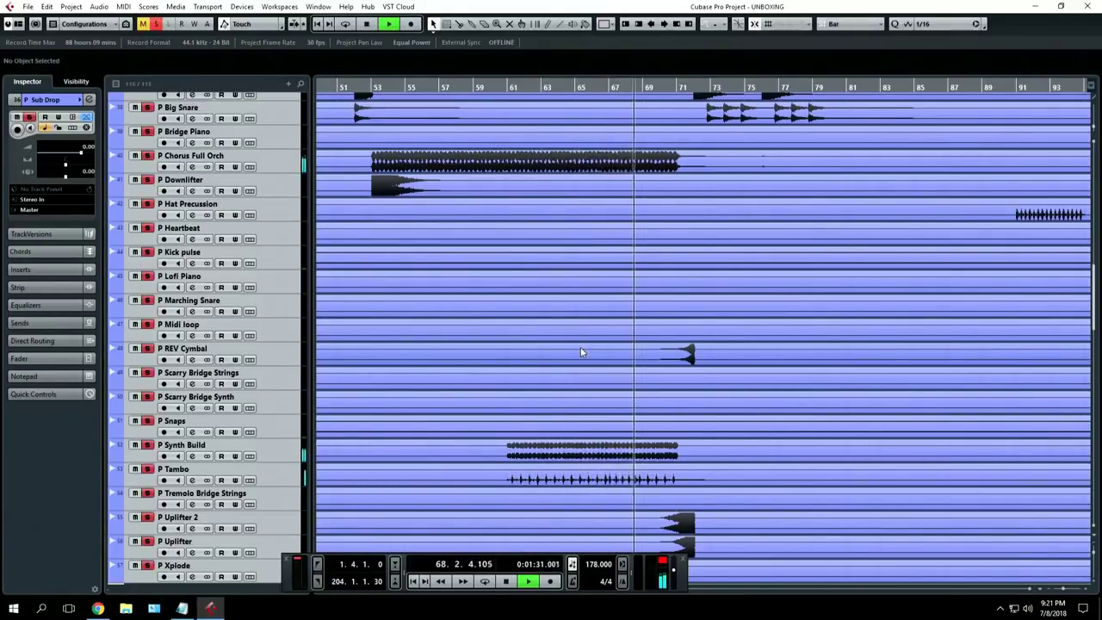
key(s)
key(s)
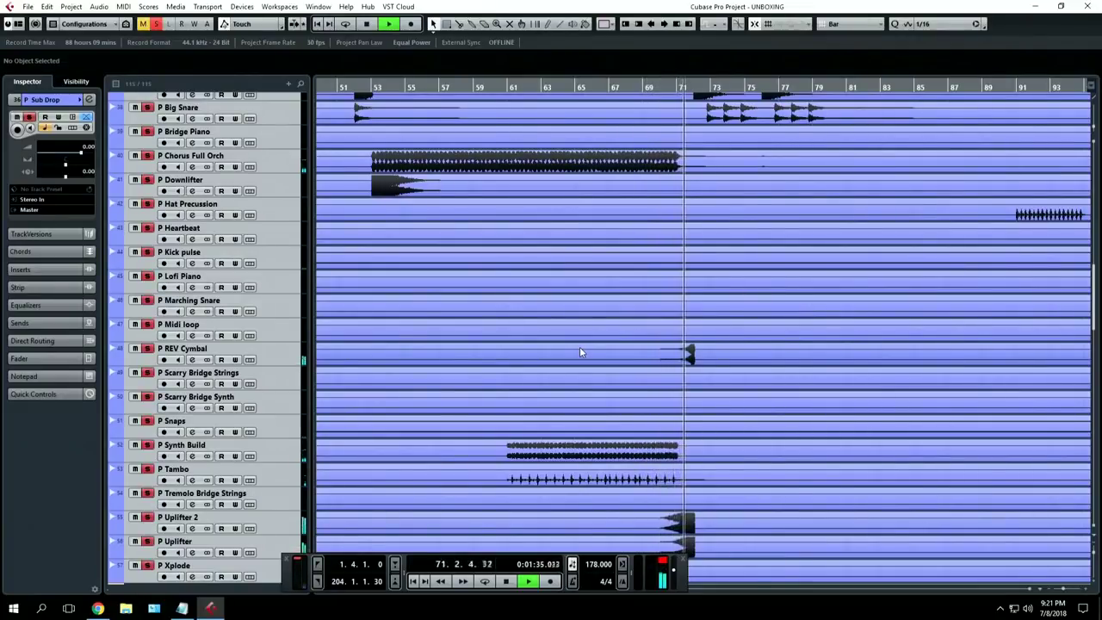
key(s)
key(space)
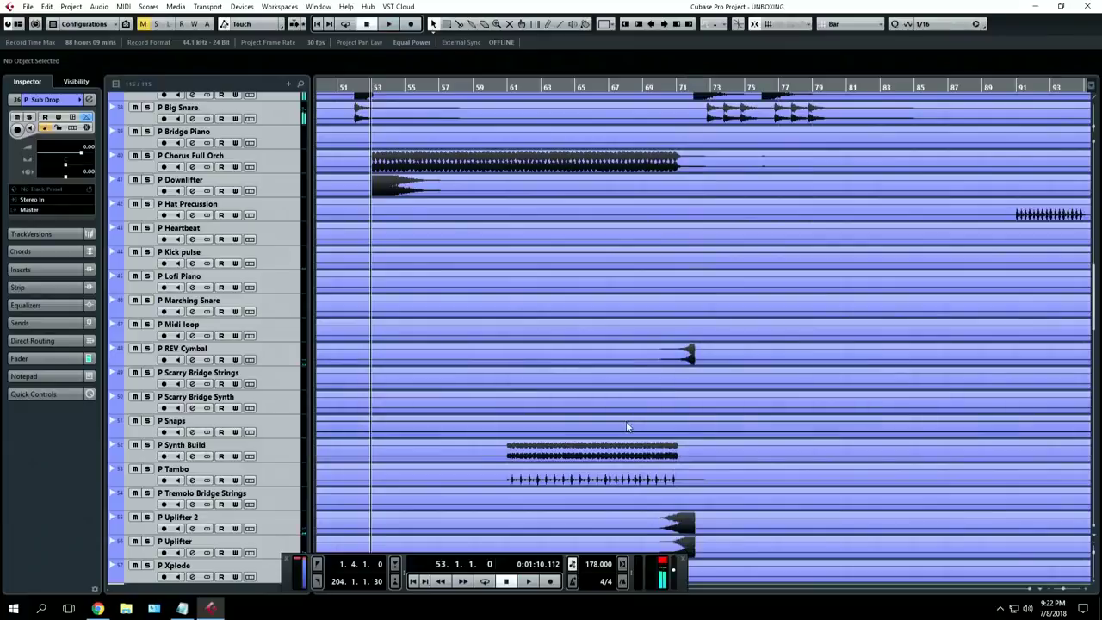
Place the cursor at bar 119, where the P Tremolo Bridge Strings part begins, and start playback
scroll(627, 422, down, 3)
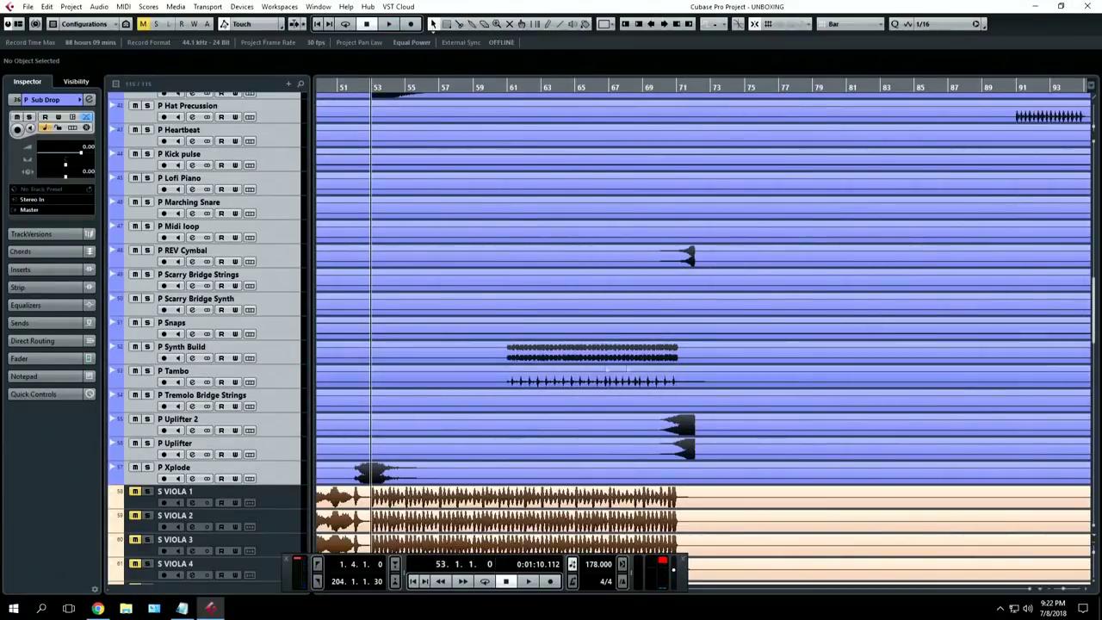
key(g)
key(g)
key(g)
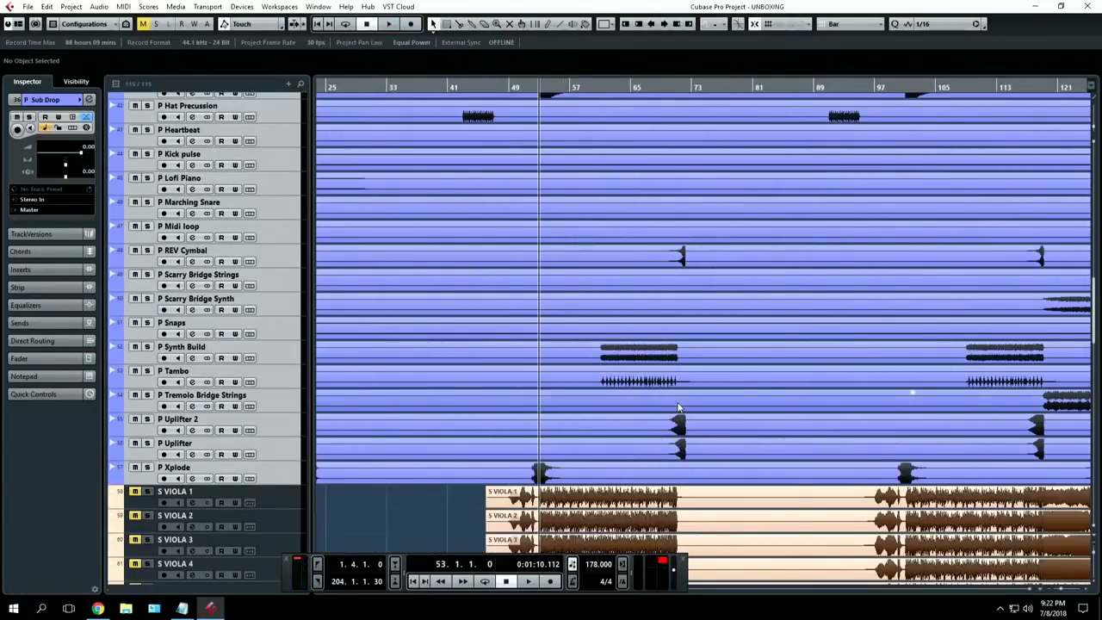
scroll(655, 402, up, 2)
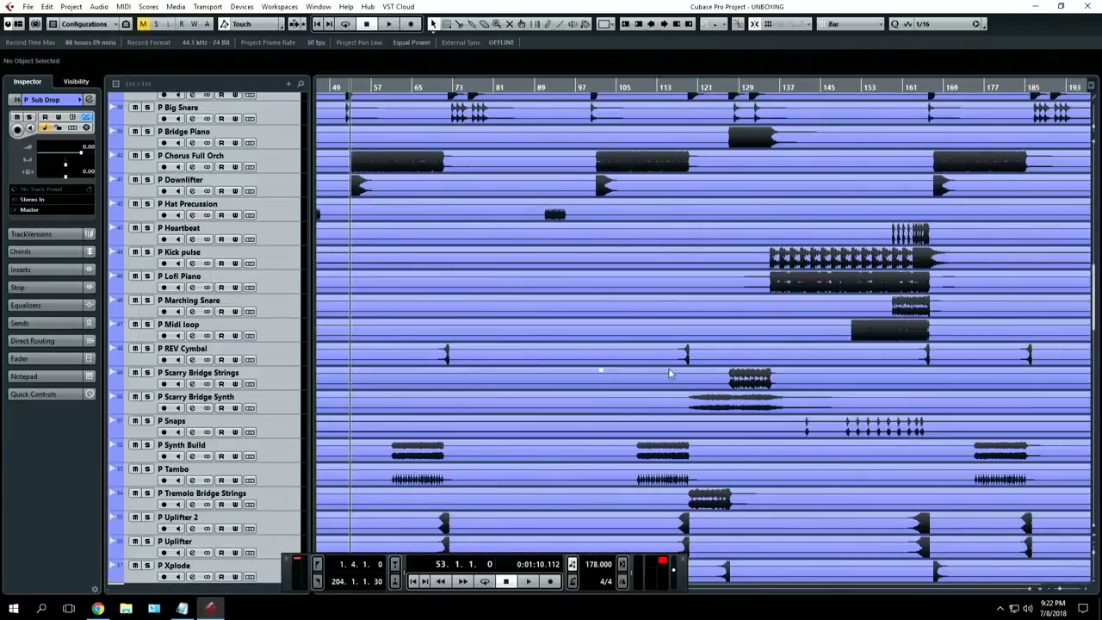
key(h)
key(h)
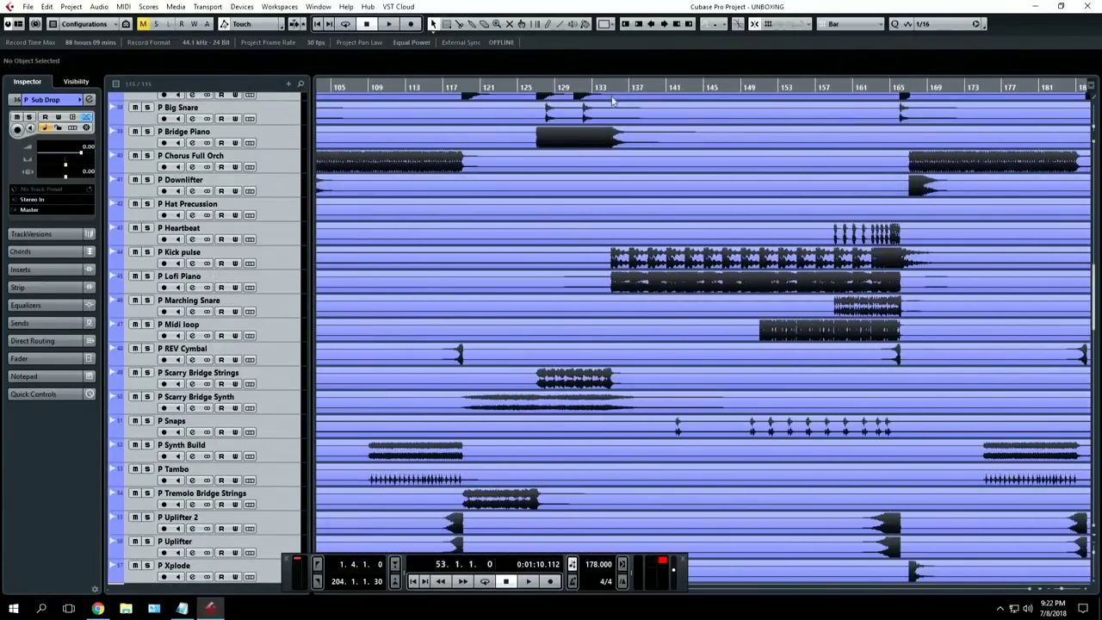
drag(528, 87, 533, 142)
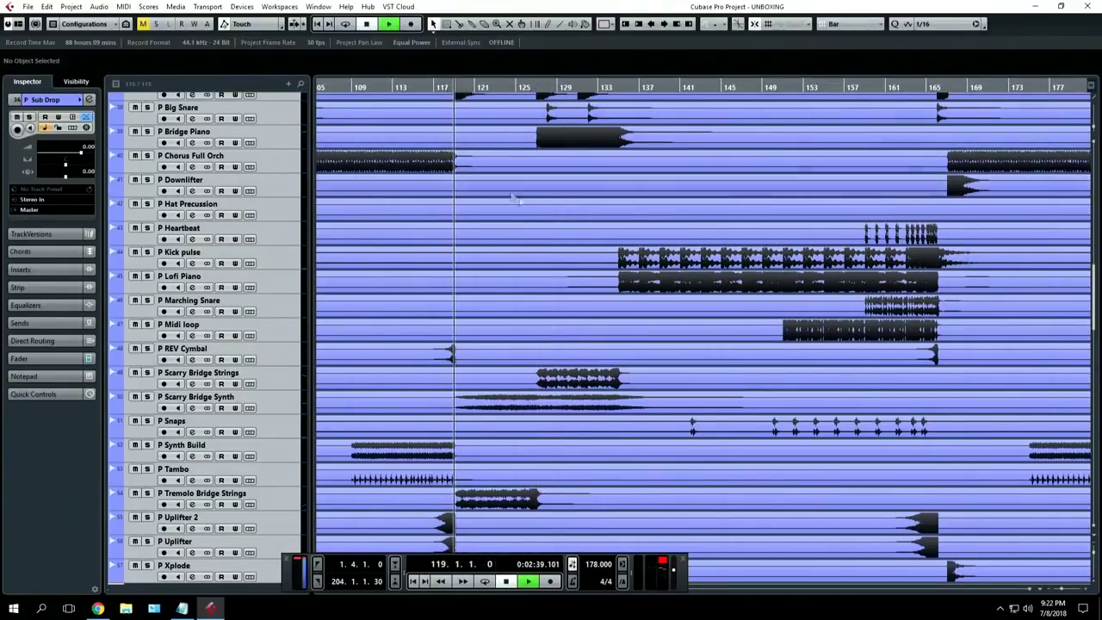
Stop playback, select all string tracks from S VIOLA 1 to S VIOLIN STABB 4, and unmute them
scroll(534, 204, down, 4)
click(286, 402)
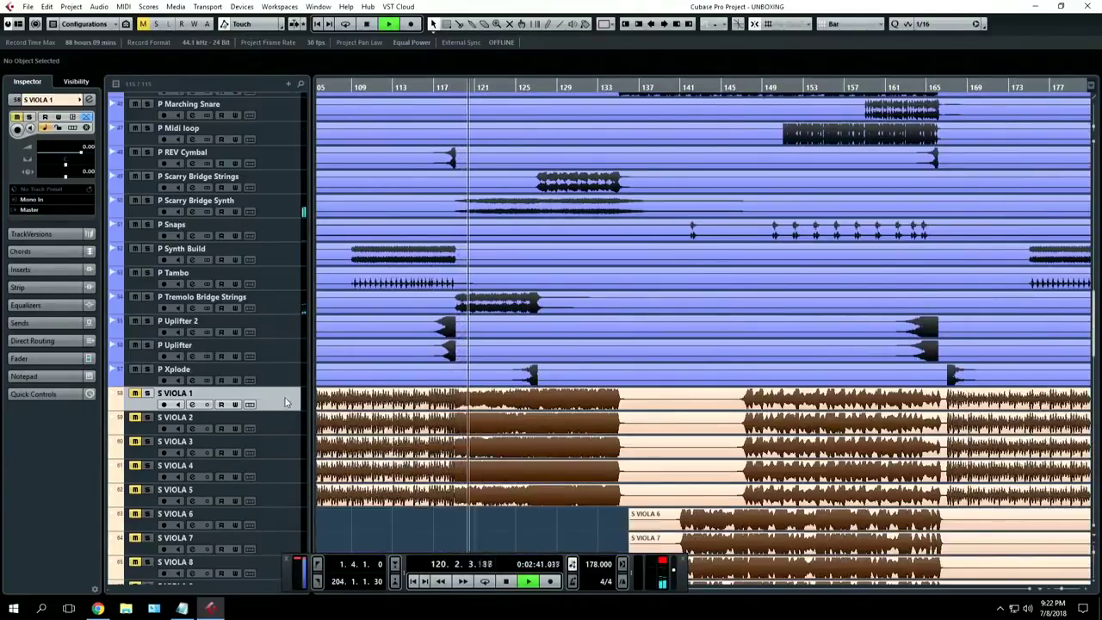
key(space)
scroll(260, 463, down, 6)
scroll(261, 464, down, 2)
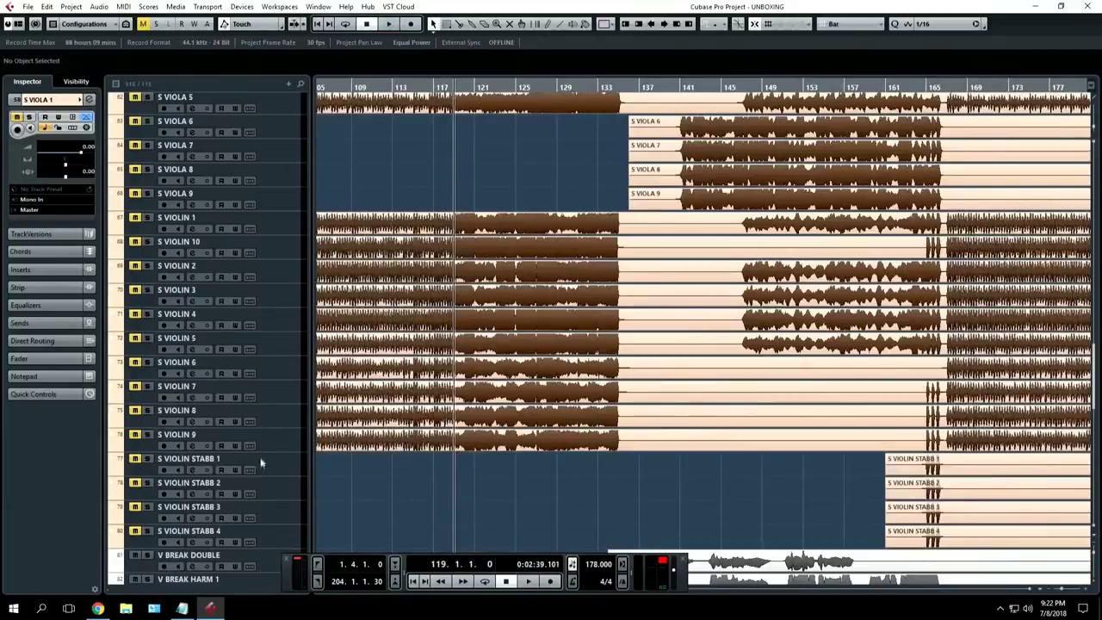
shift+click(302, 532)
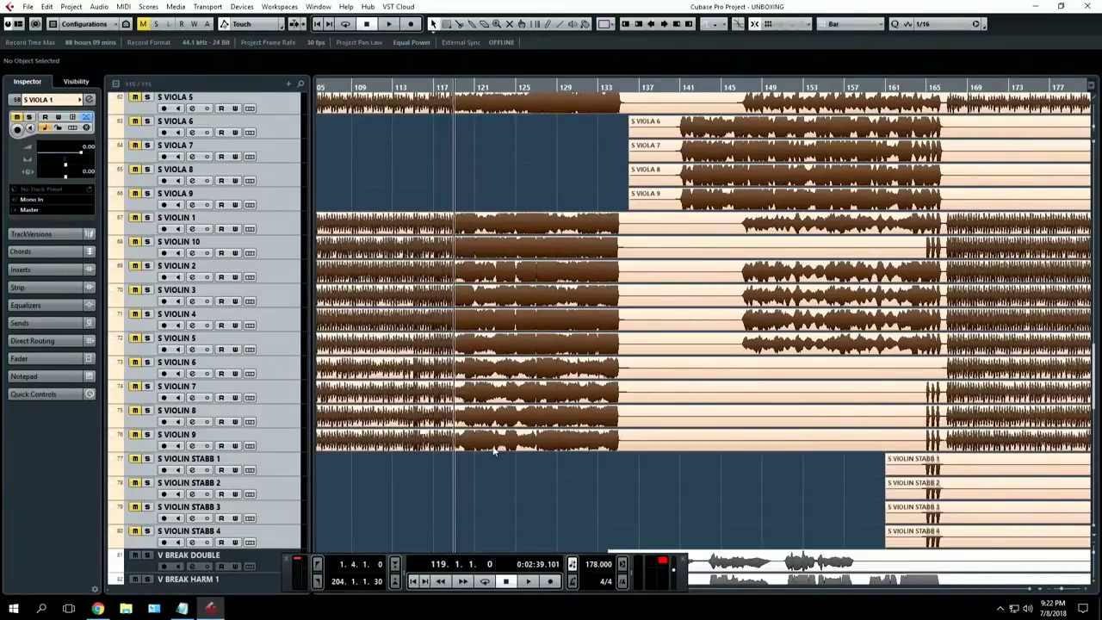
scroll(495, 432, up, 4)
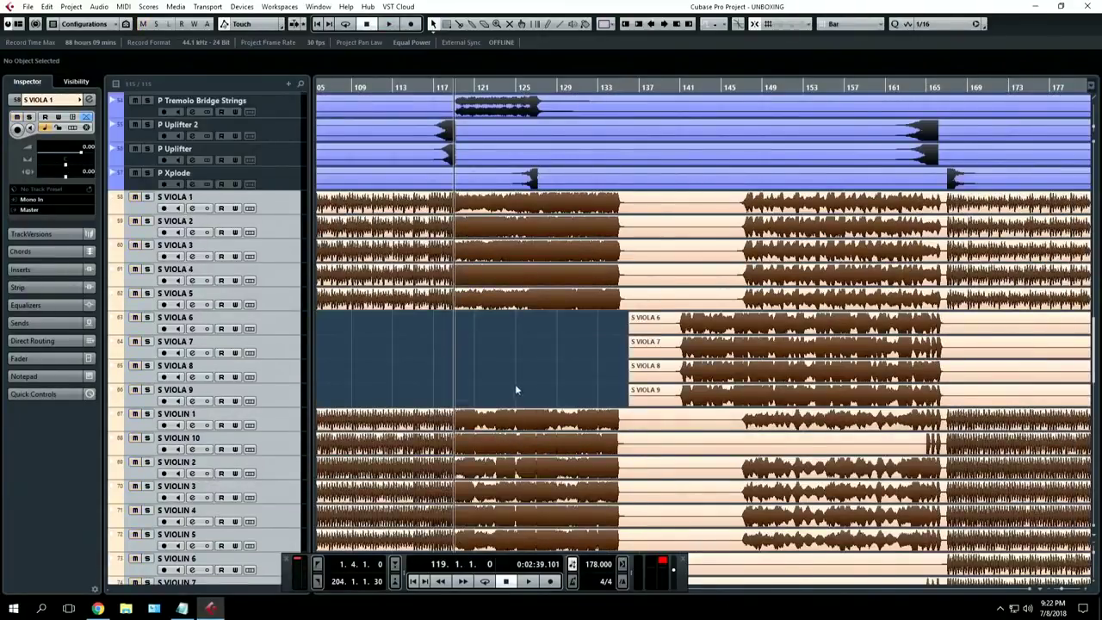
scroll(517, 390, up, 4)
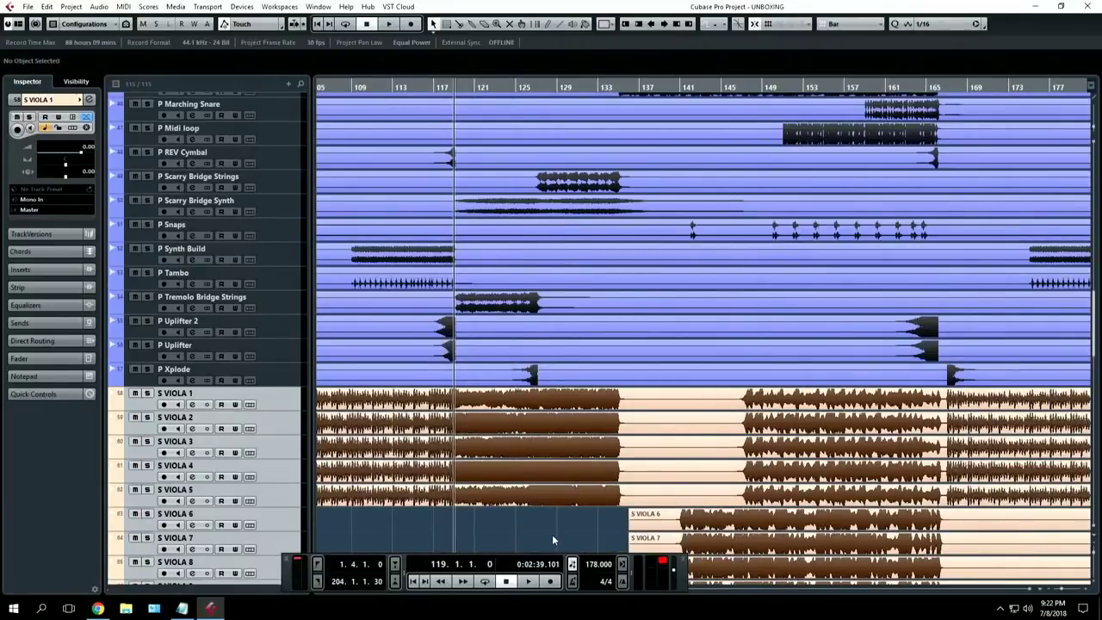
Play the bridge from bar 119 with the strings, mute the string tracks again, and stop playback
key(space)
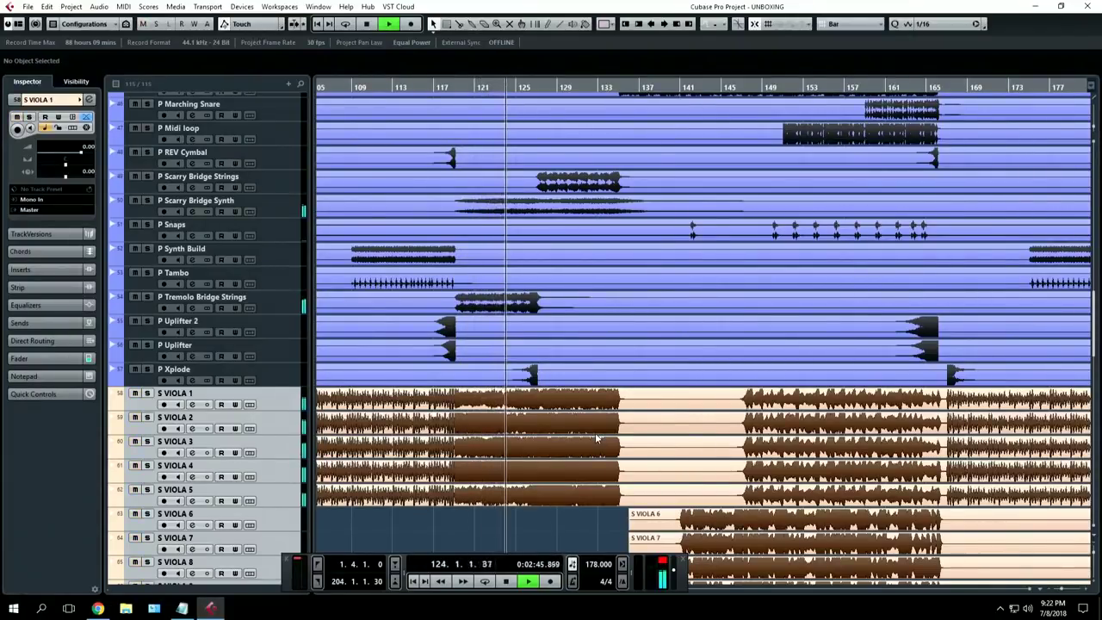
key(m)
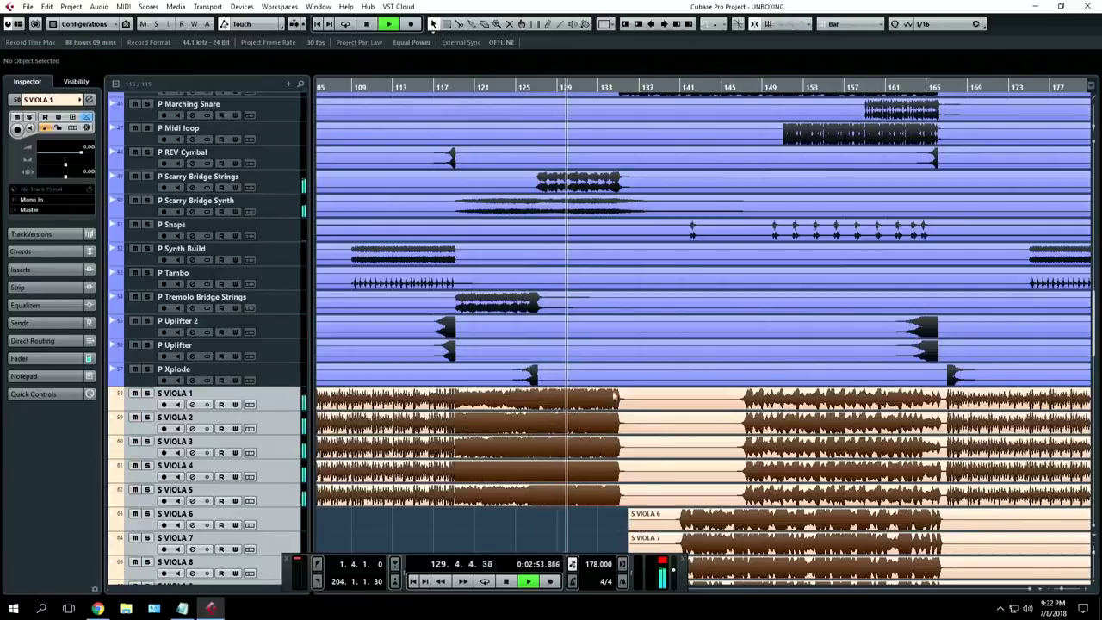
key(space)
Select and solo all tracks from P Sub Drop to P Xplode, and play them from bar 119
scroll(267, 502, up, 2)
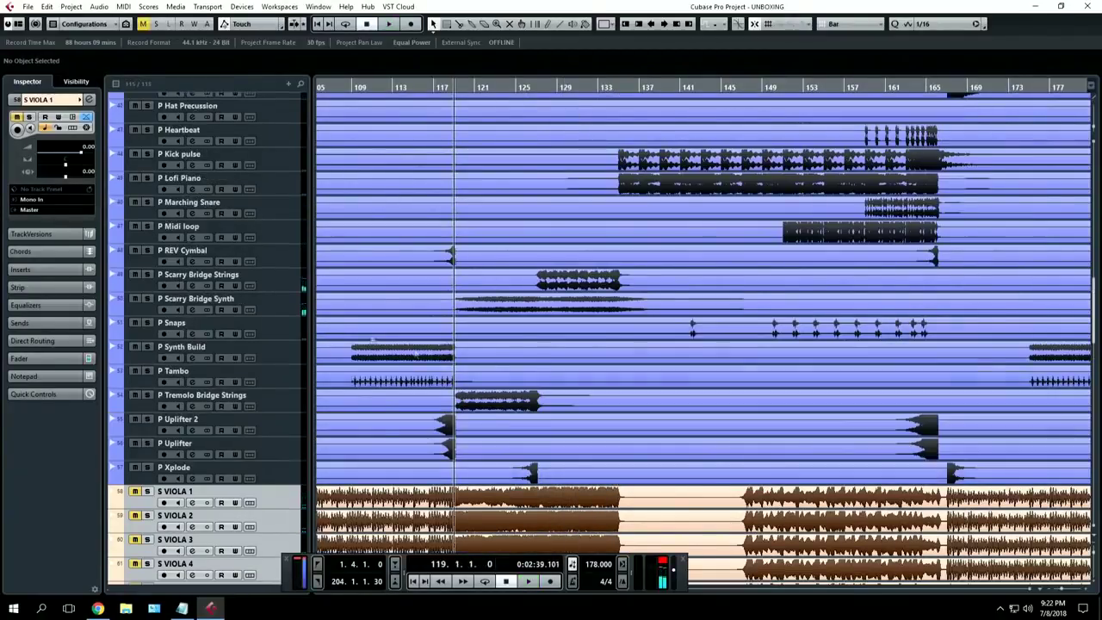
click(290, 473)
scroll(288, 327, up, 4)
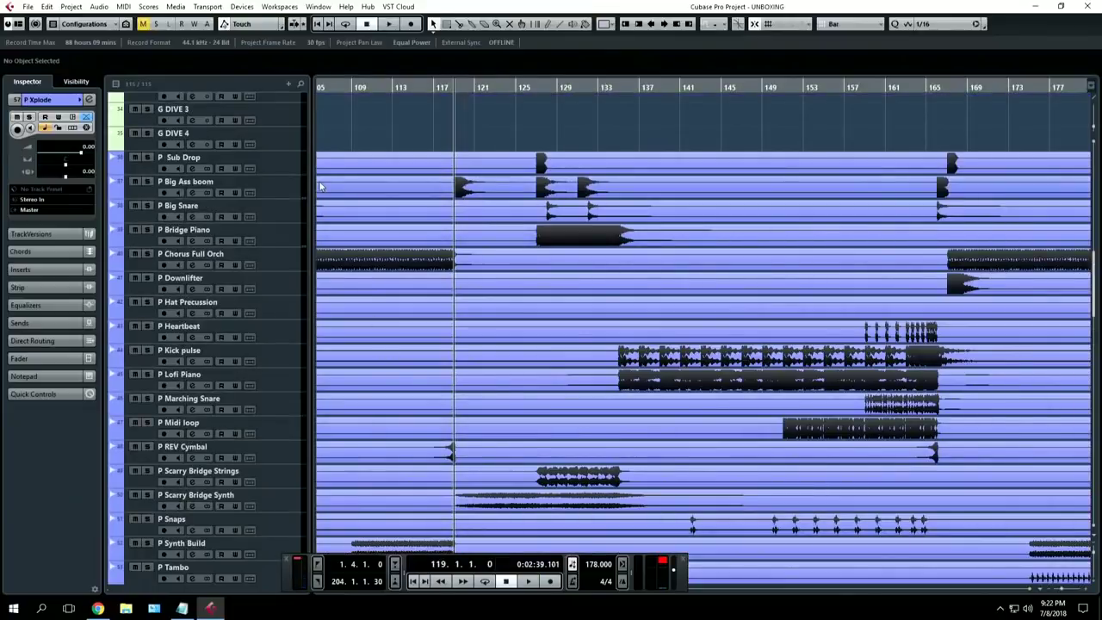
click(286, 172)
key(space)
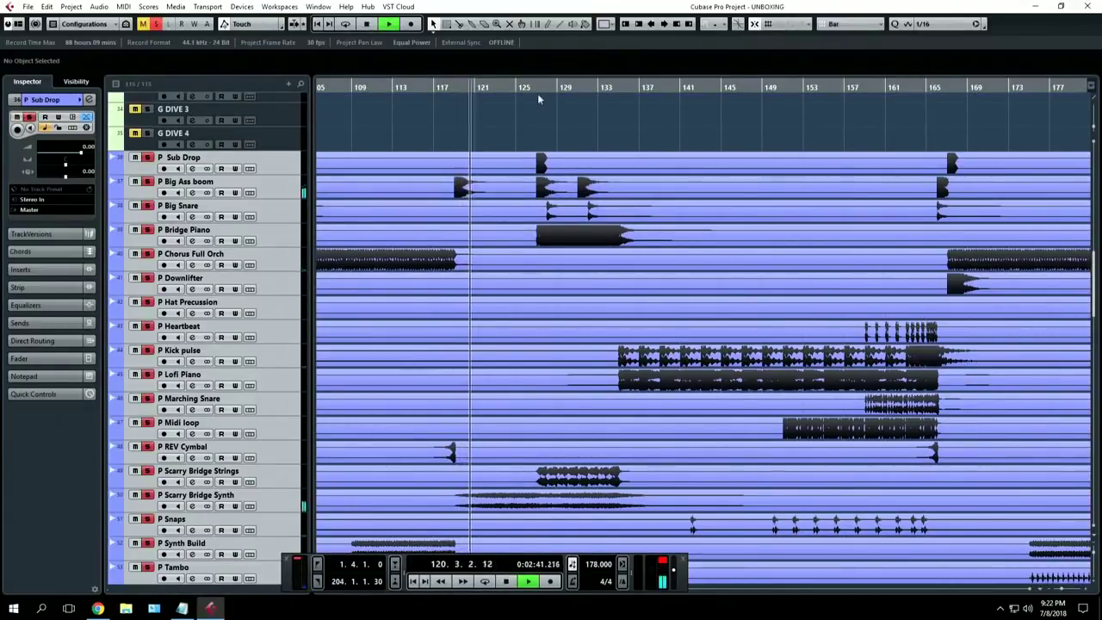
scroll(603, 236, down, 2)
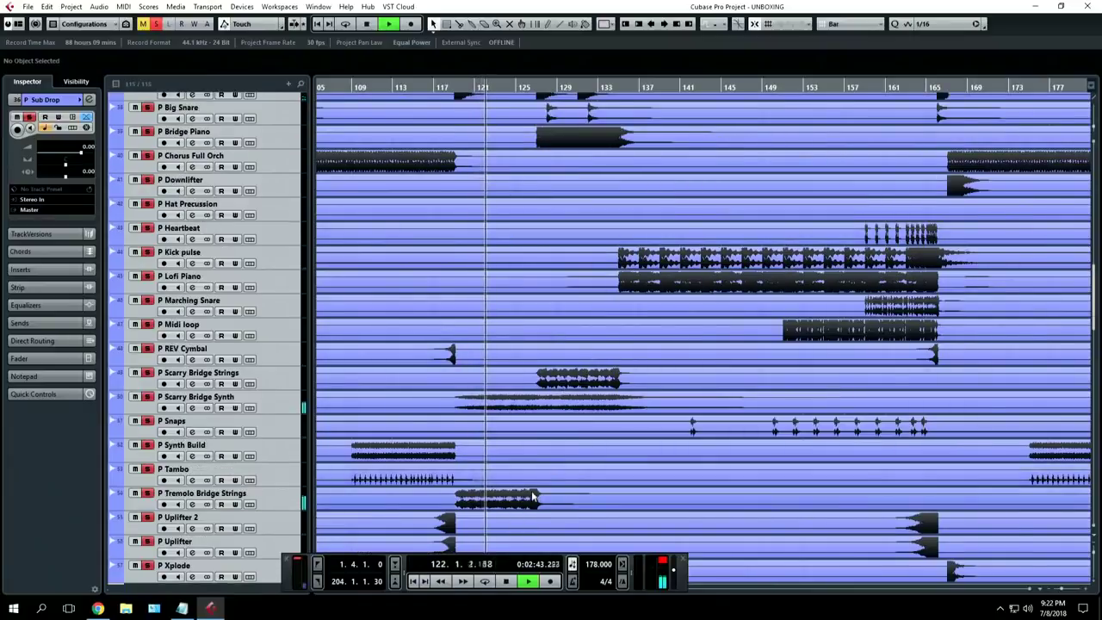
Audition the soloed P tracks from bar 127 and again from bar 136
key(space)
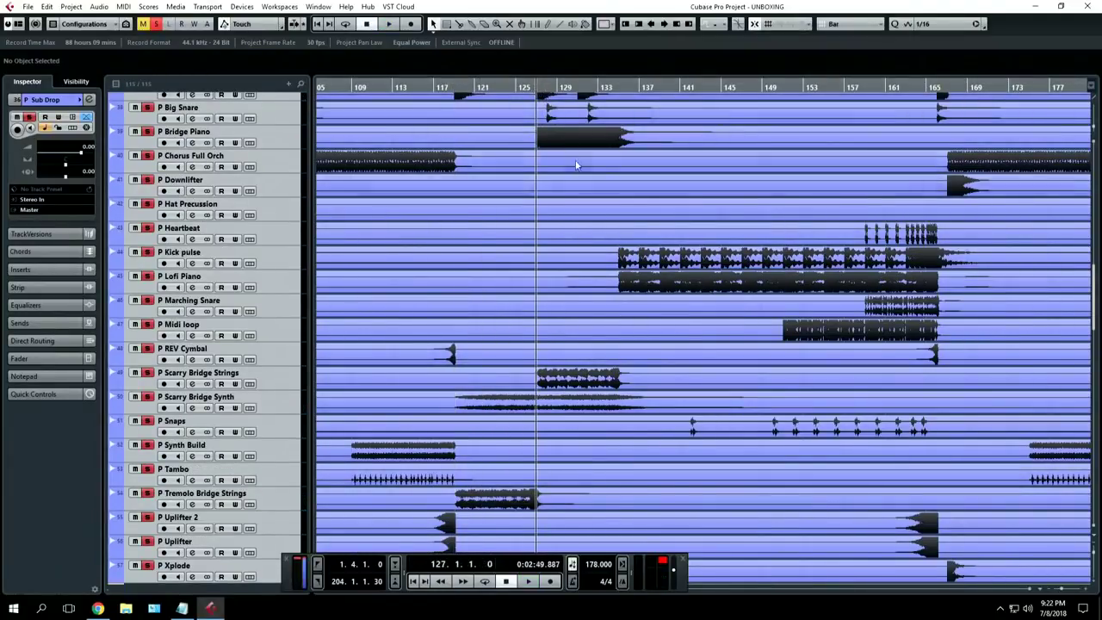
key(space)
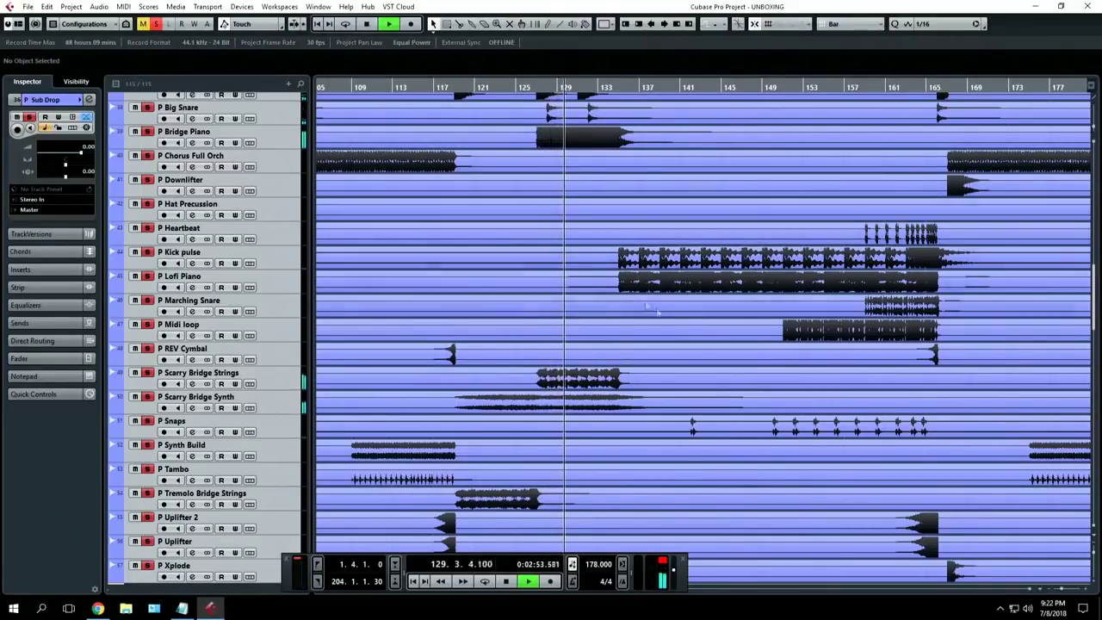
key(space)
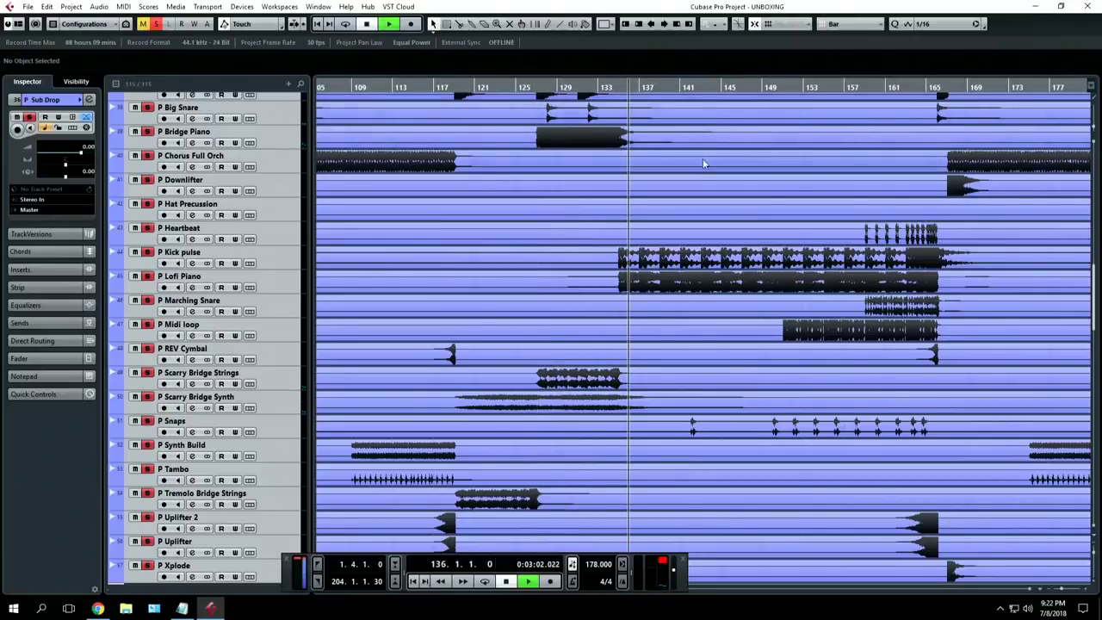
Place the cursor at bar 156, play the soloed P tracks through the Heartbeat and Marching Snare entry, and stop playback
scroll(646, 86, right, 4)
click(672, 89)
key(space)
scroll(721, 210, down, 6)
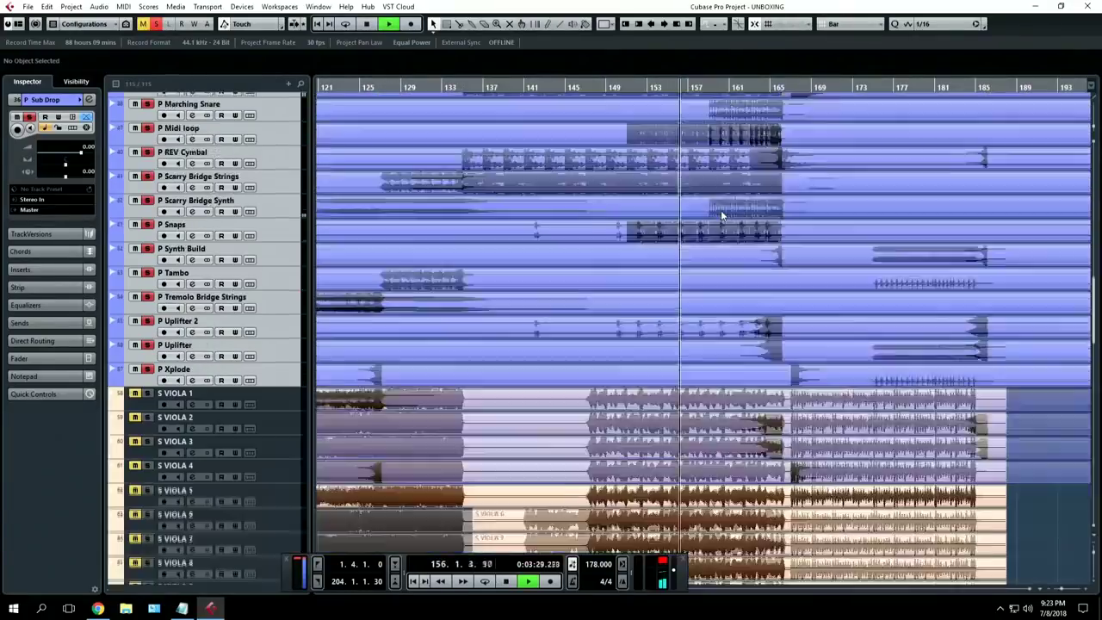
scroll(720, 210, up, 4)
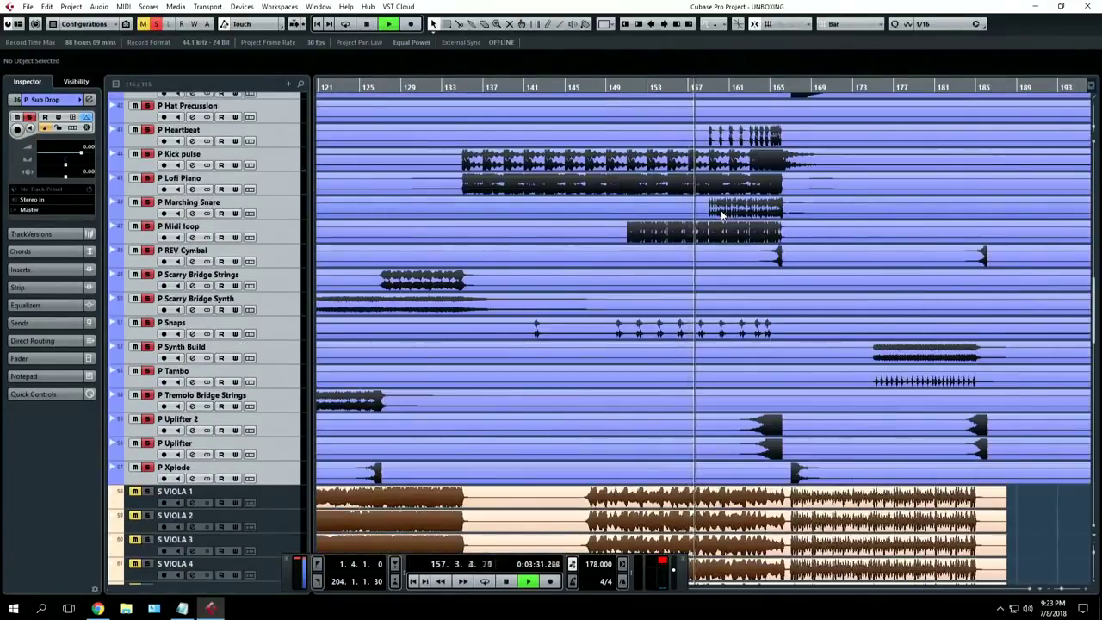
scroll(721, 210, up, 2)
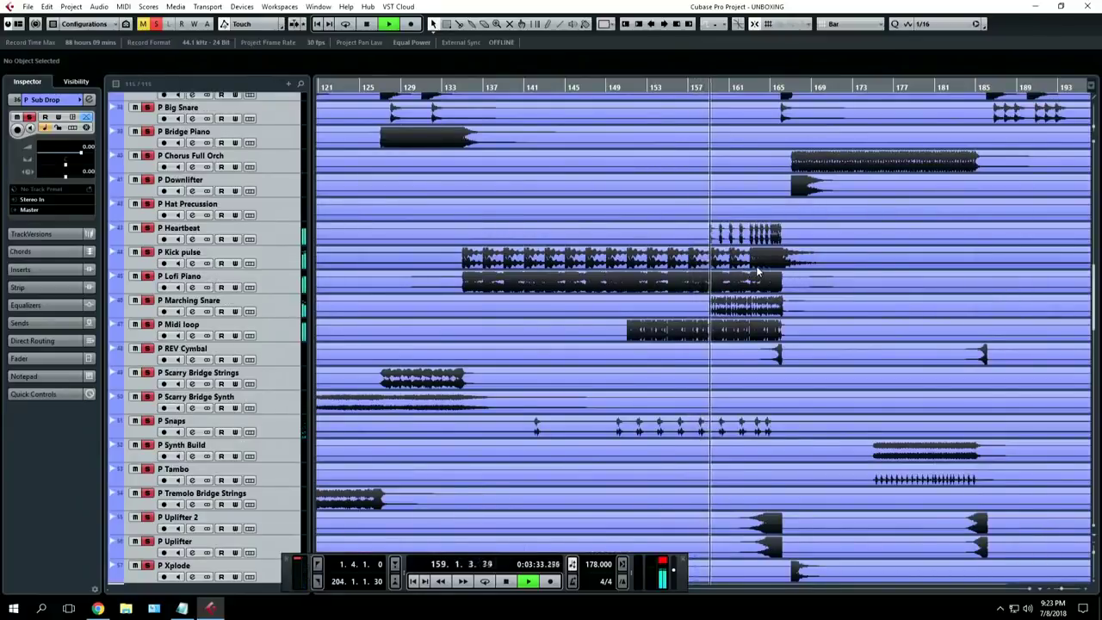
scroll(749, 272, right, 4)
scroll(665, 280, up, 3)
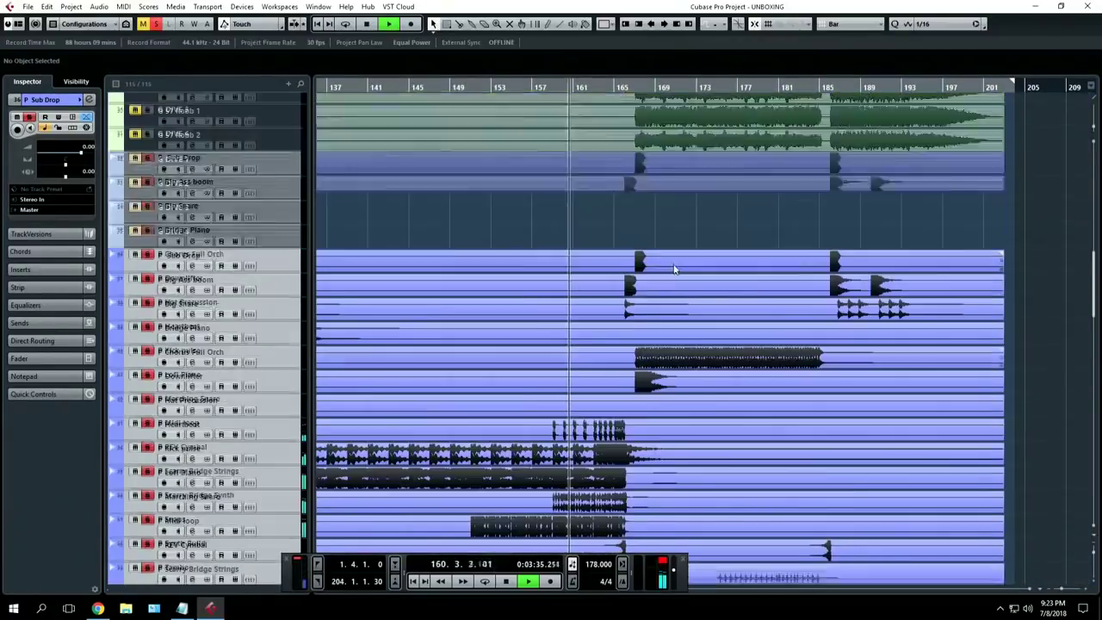
scroll(681, 276, down, 3)
key(g)
key(g)
key(g)
key(g)
key(space)
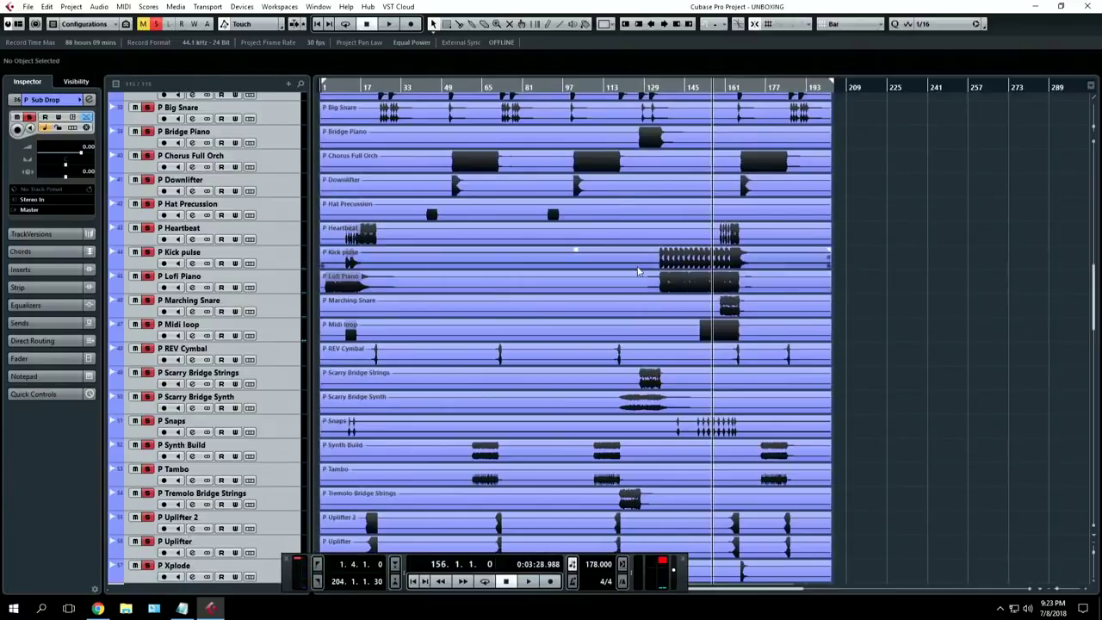
Clear the solos on the tracks from P Sub Drop to P Xplode and mute them all
scroll(635, 284, down, 4)
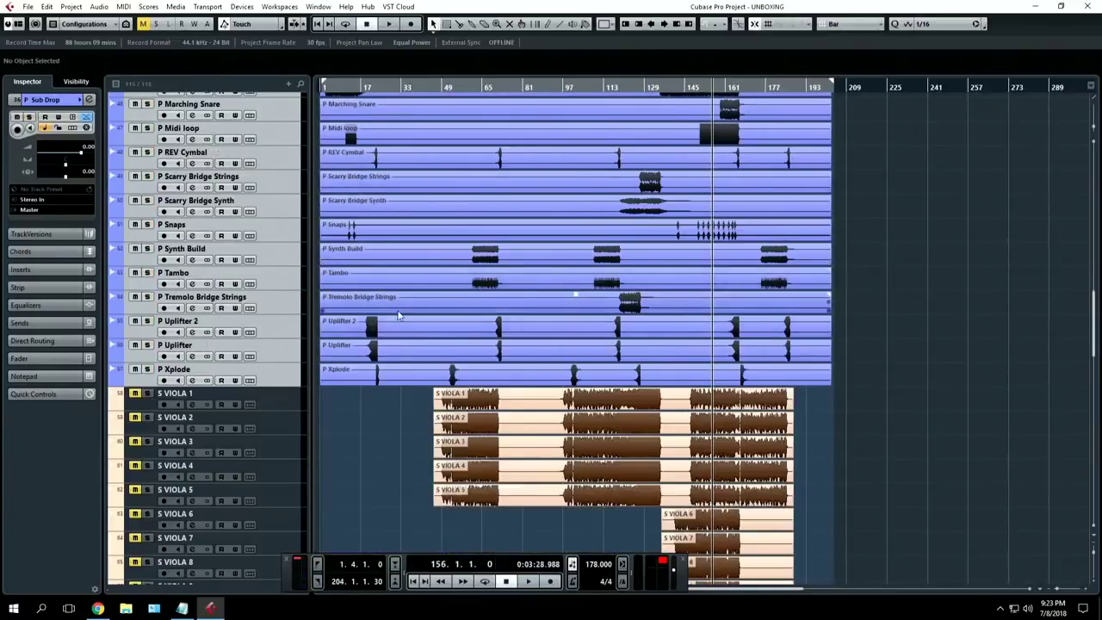
scroll(391, 315, up, 6)
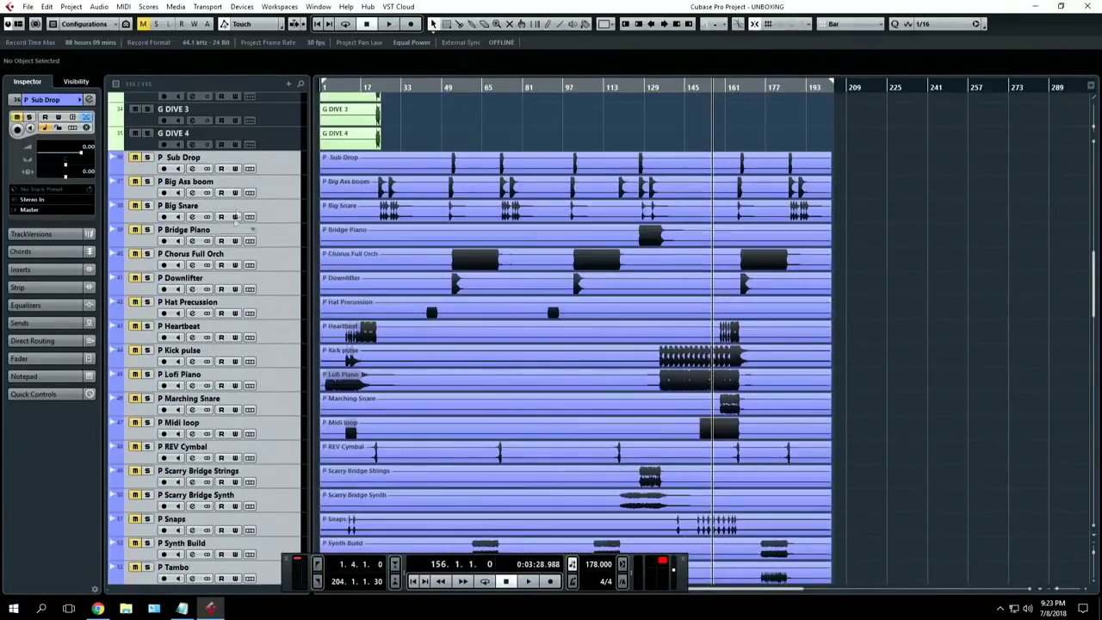
scroll(620, 314, down, 6)
scroll(627, 311, up, 6)
scroll(655, 142, down, 6)
scroll(631, 203, up, 15)
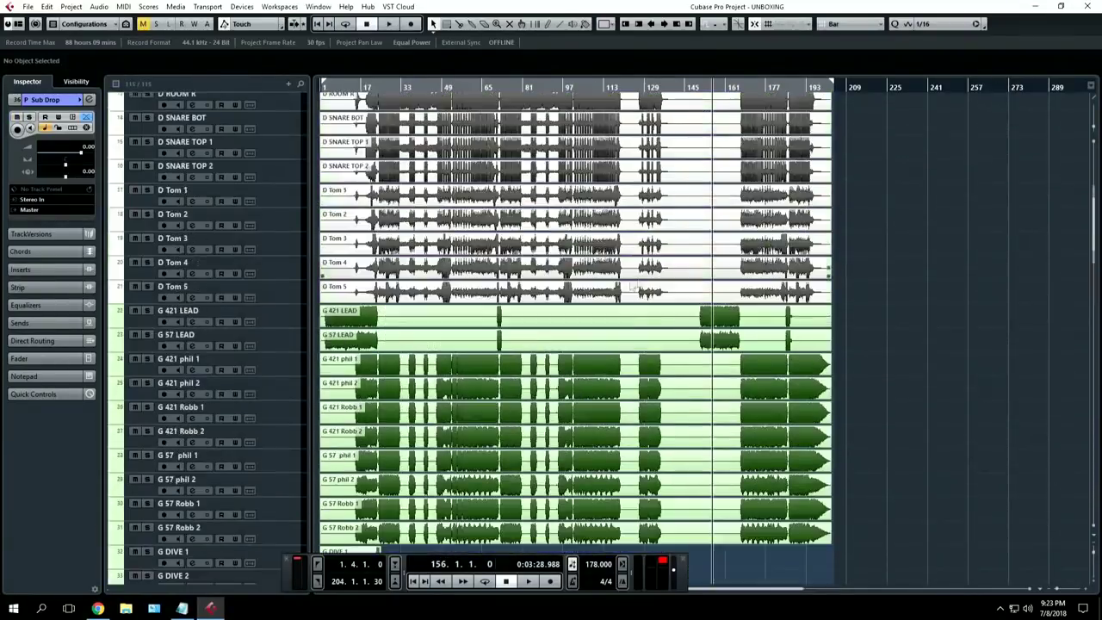
Look over the arrangement of the bass, drum, guitar, P production and string tracks
scroll(605, 222, up, 6)
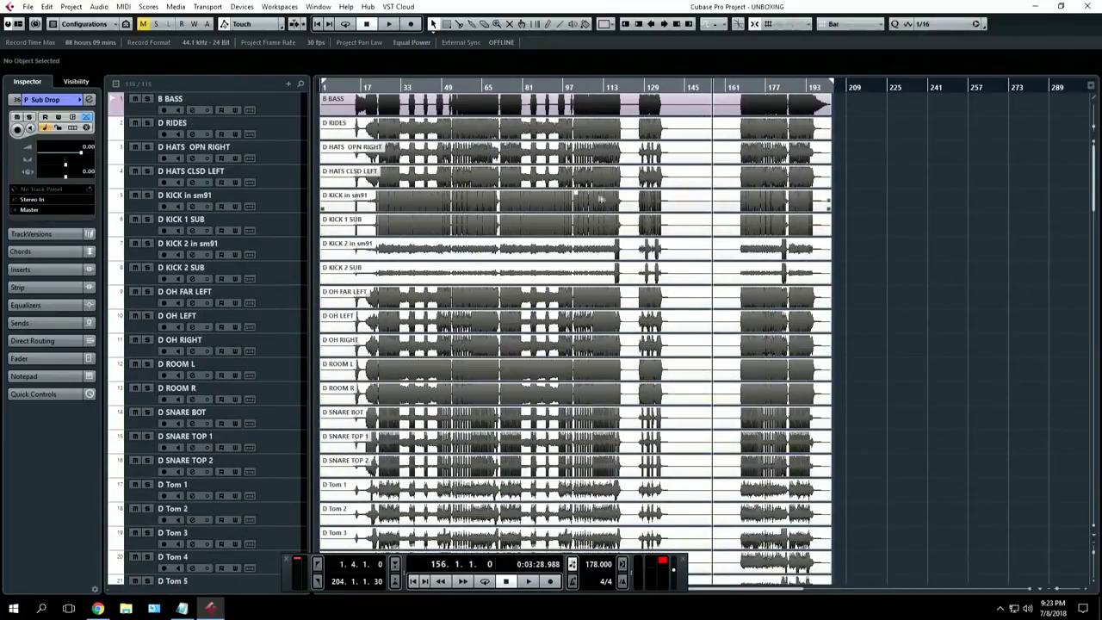
scroll(613, 176, down, 20)
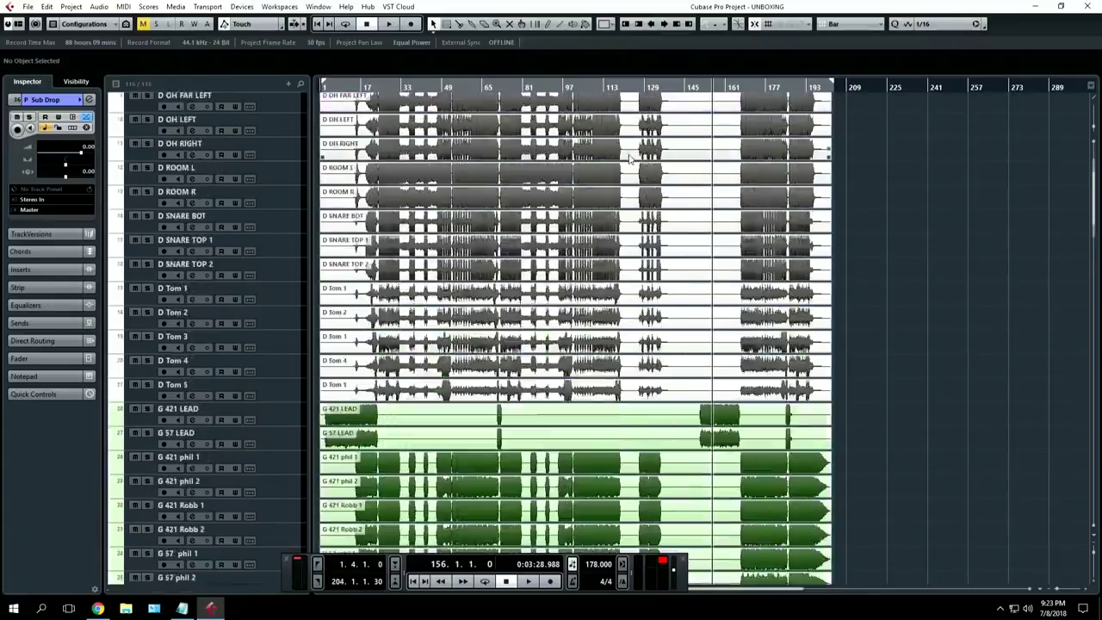
scroll(629, 159, down, 4)
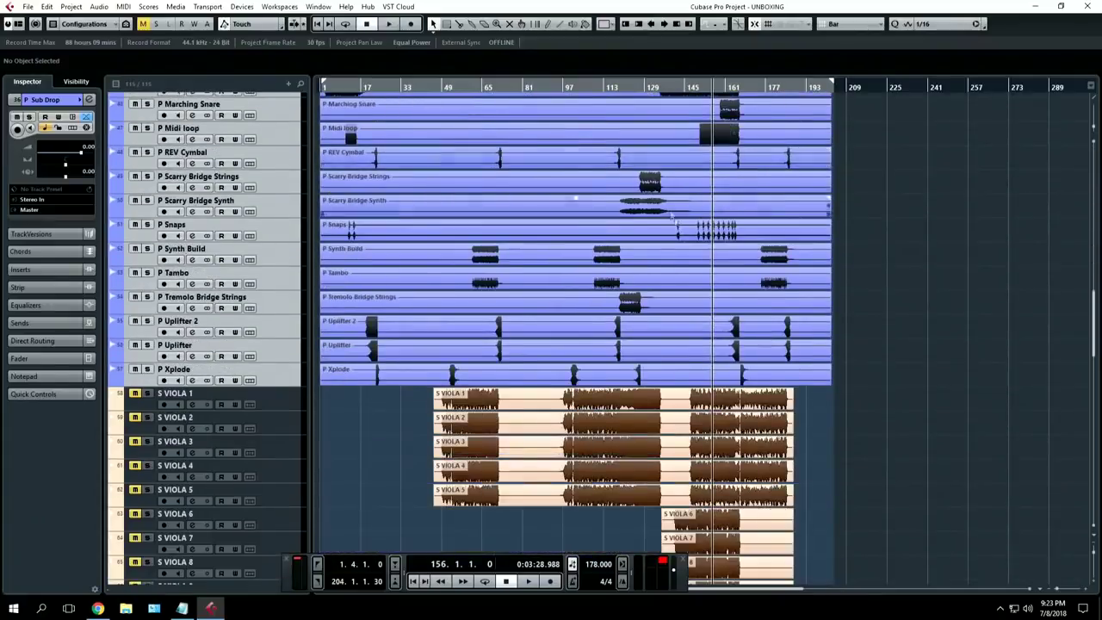
scroll(718, 224, down, 6)
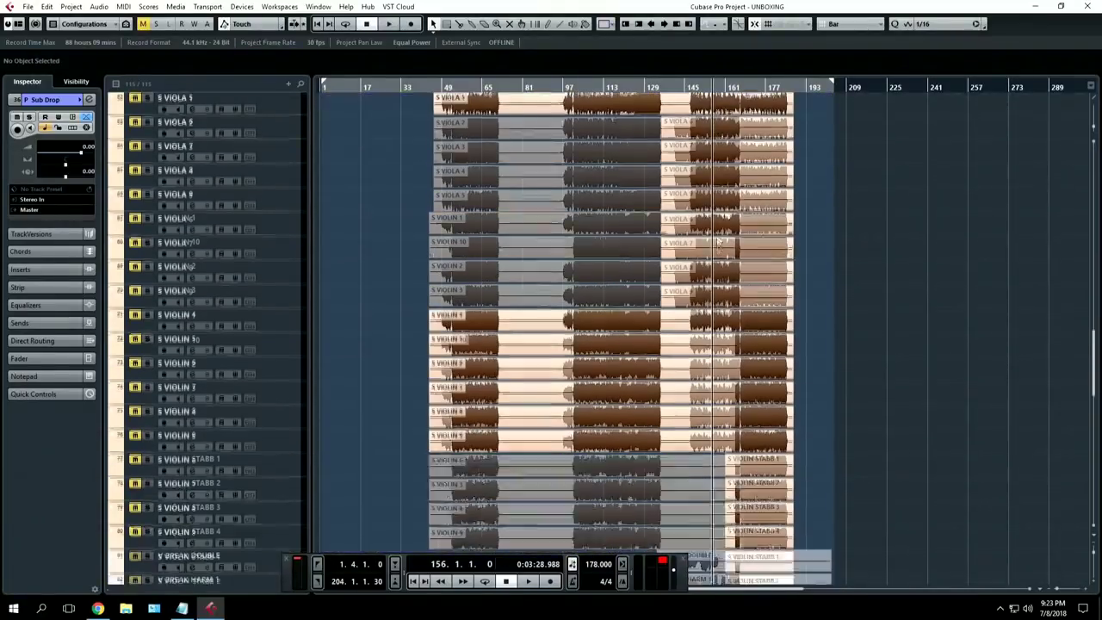
scroll(595, 195, up, 12)
scroll(598, 194, down, 4)
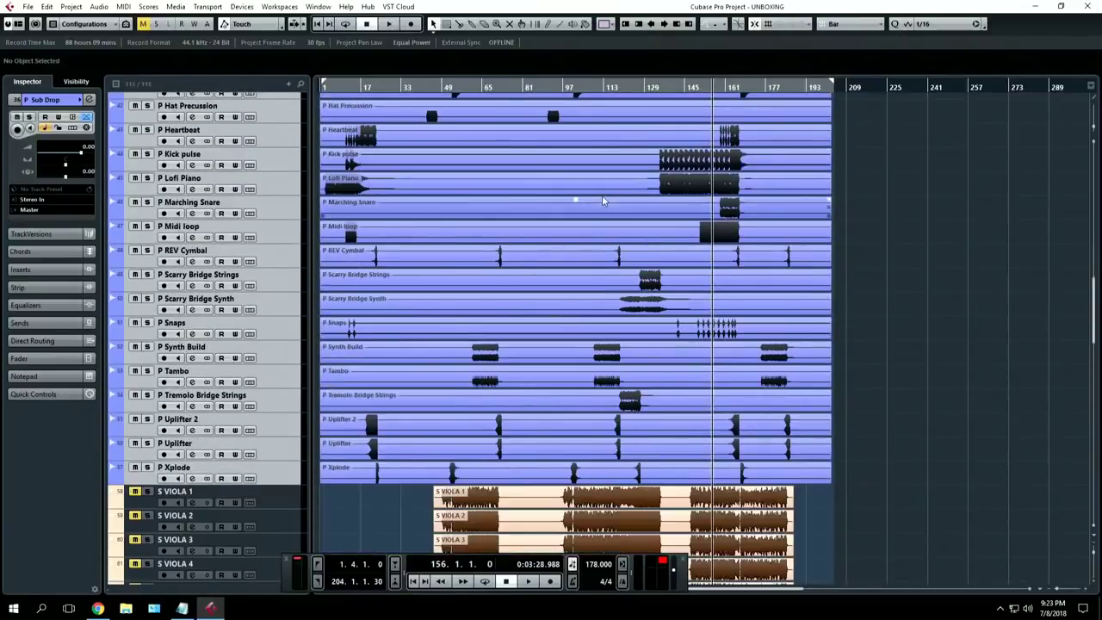
scroll(602, 194, up, 2)
scroll(594, 189, down, 6)
scroll(568, 177, up, 6)
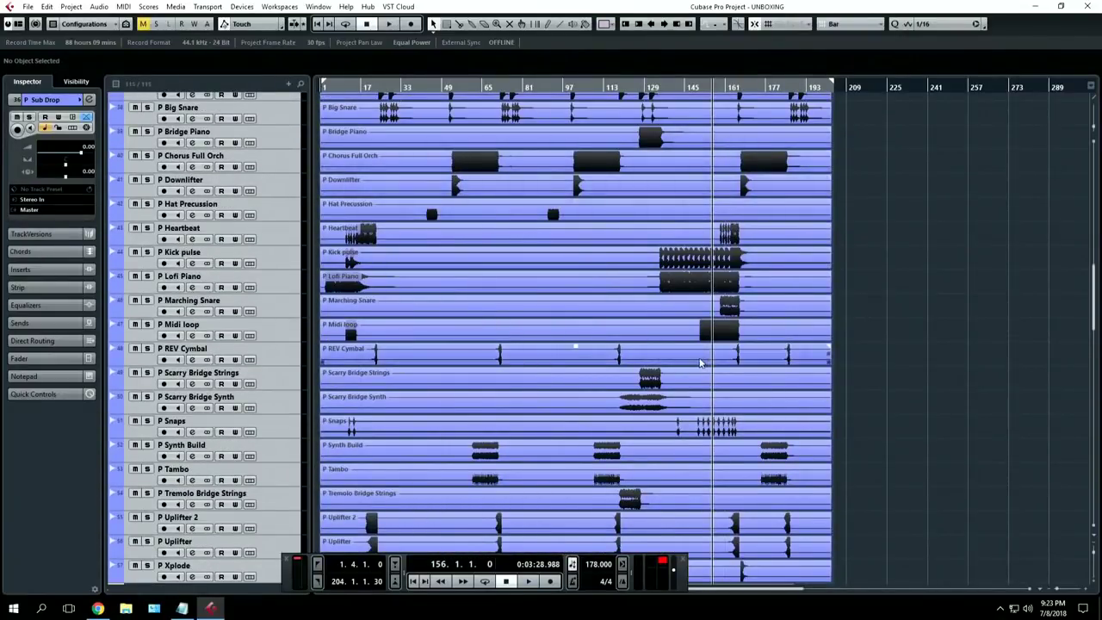
scroll(688, 366, down, 4)
scroll(659, 372, up, 5)
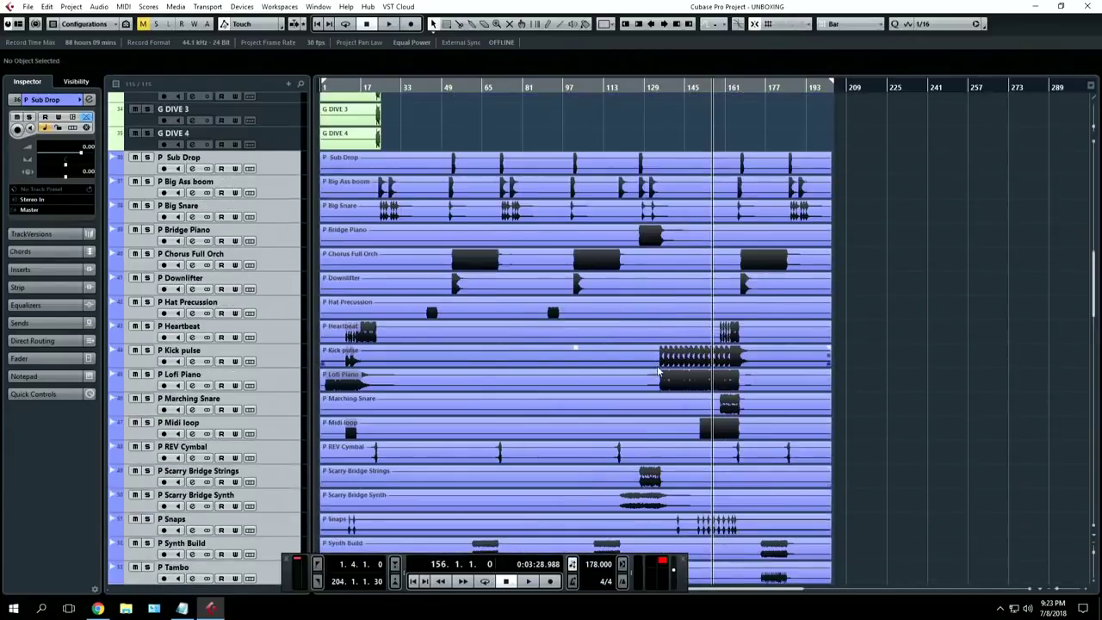
scroll(650, 310, down, 2)
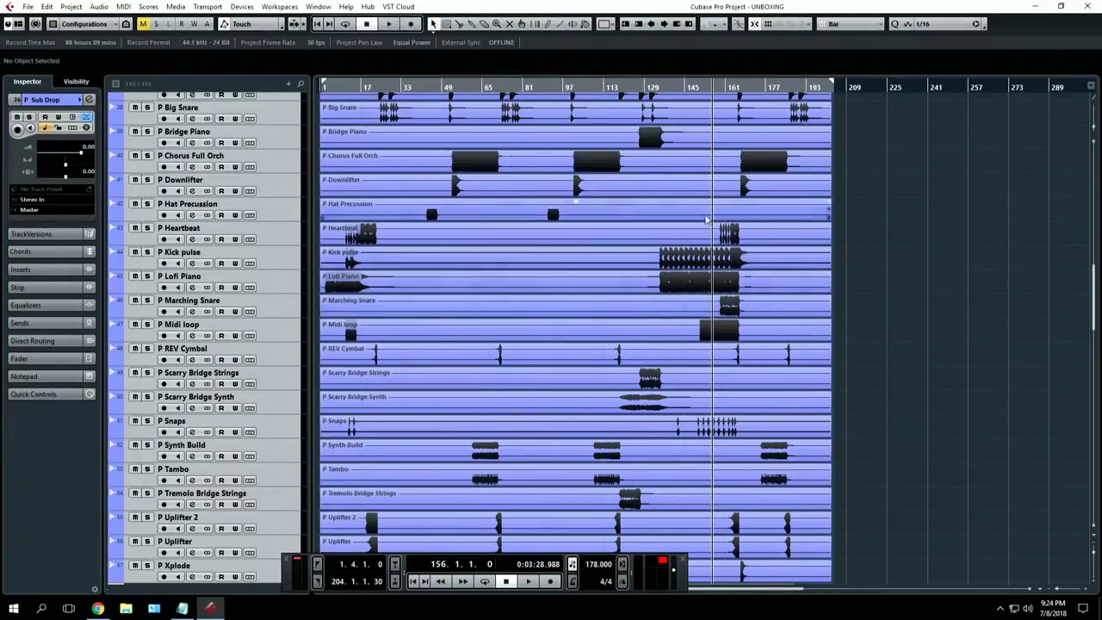
scroll(676, 251, down, 5)
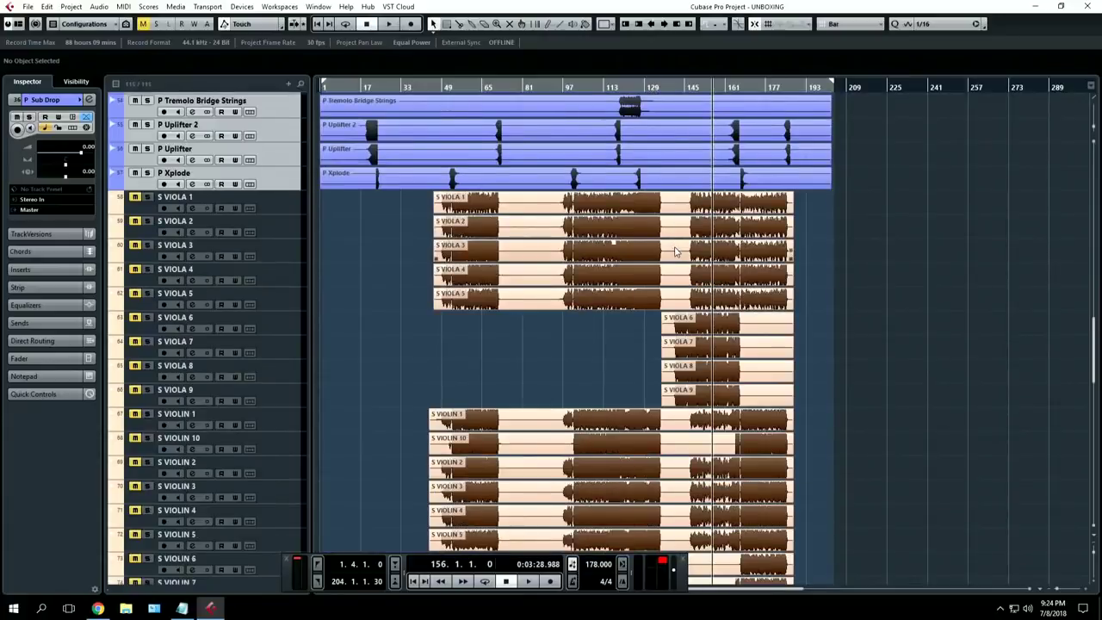
scroll(676, 251, up, 8)
scroll(675, 249, down, 4)
scroll(654, 254, up, 6)
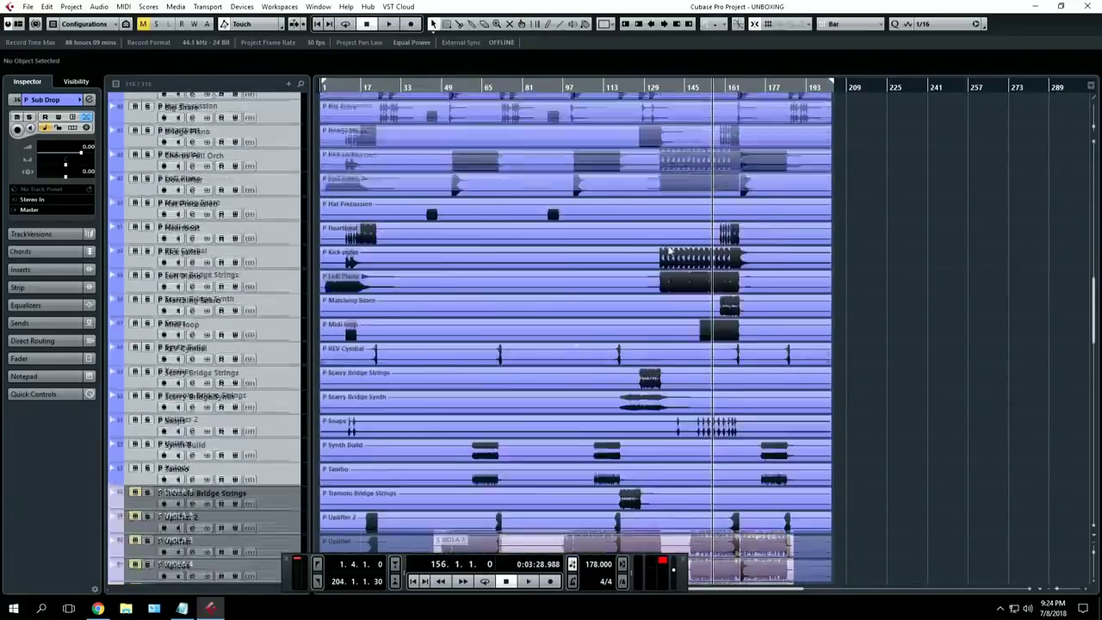
Place the cursor at bar 59, solo the first pair of G 421 rhythm guitars on tracks 24 and 25, and play them
scroll(568, 370, up, 5)
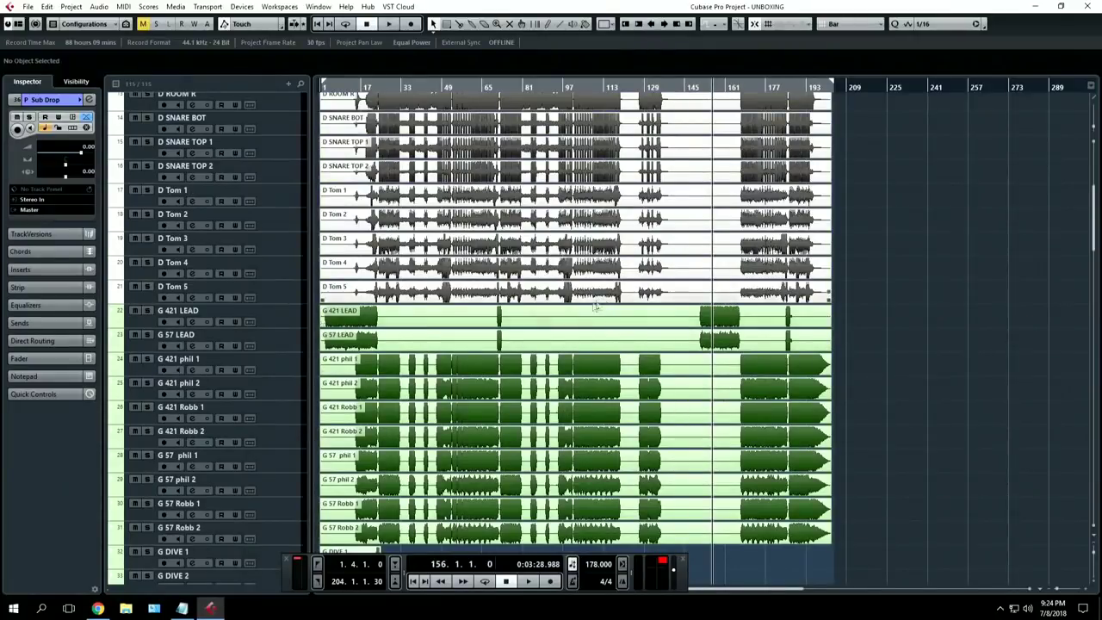
scroll(602, 321, up, 4)
scroll(627, 314, down, 8)
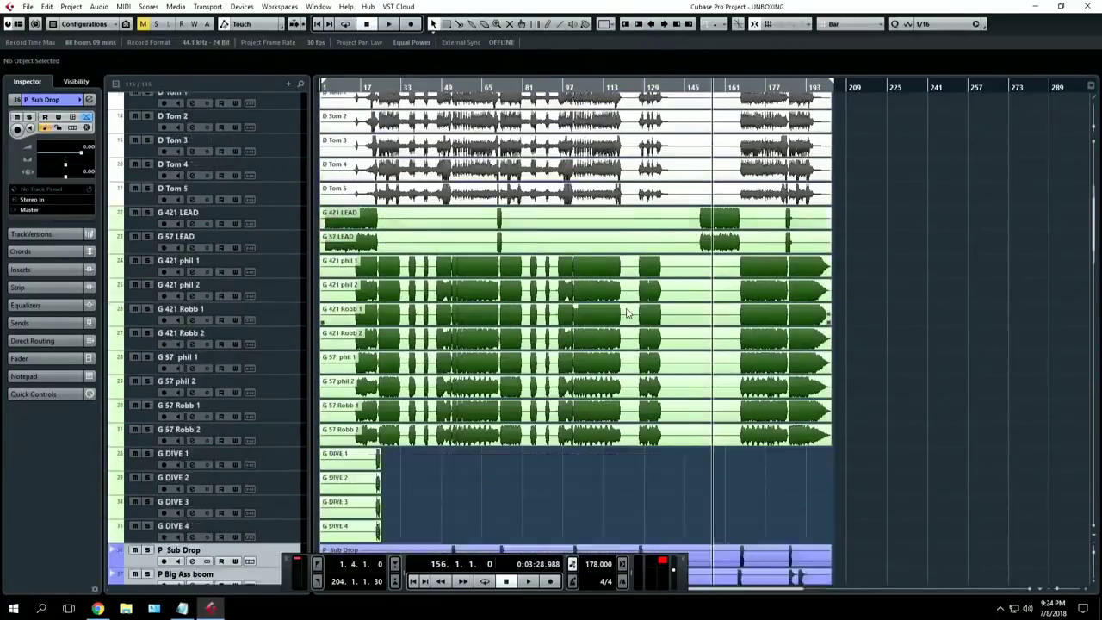
scroll(404, 286, up, 3)
scroll(465, 266, left, 3)
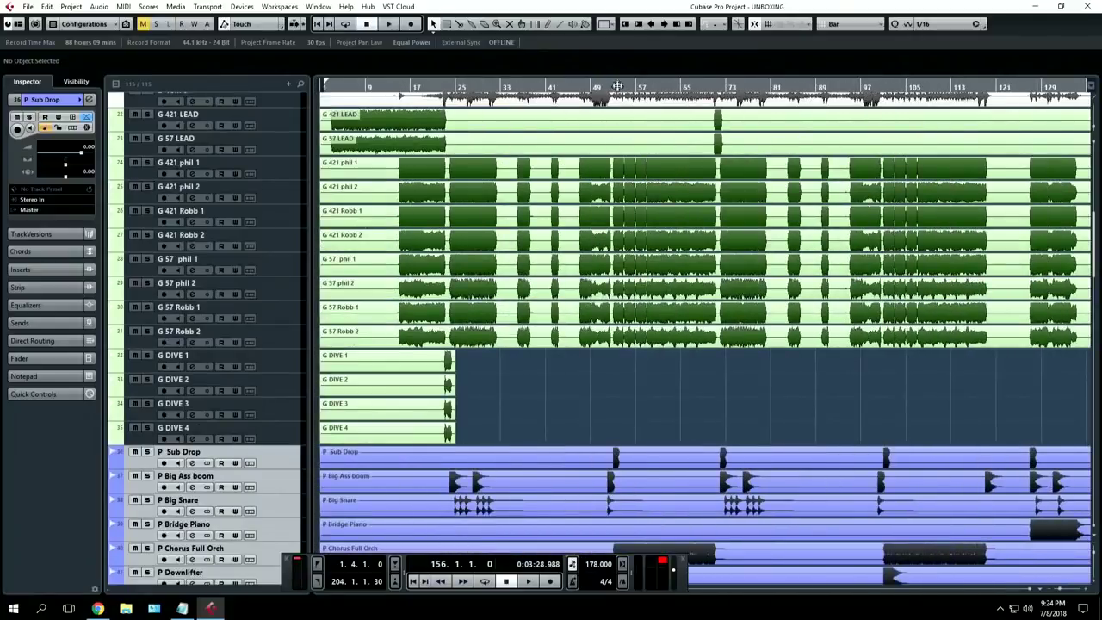
click(647, 89)
click(646, 89)
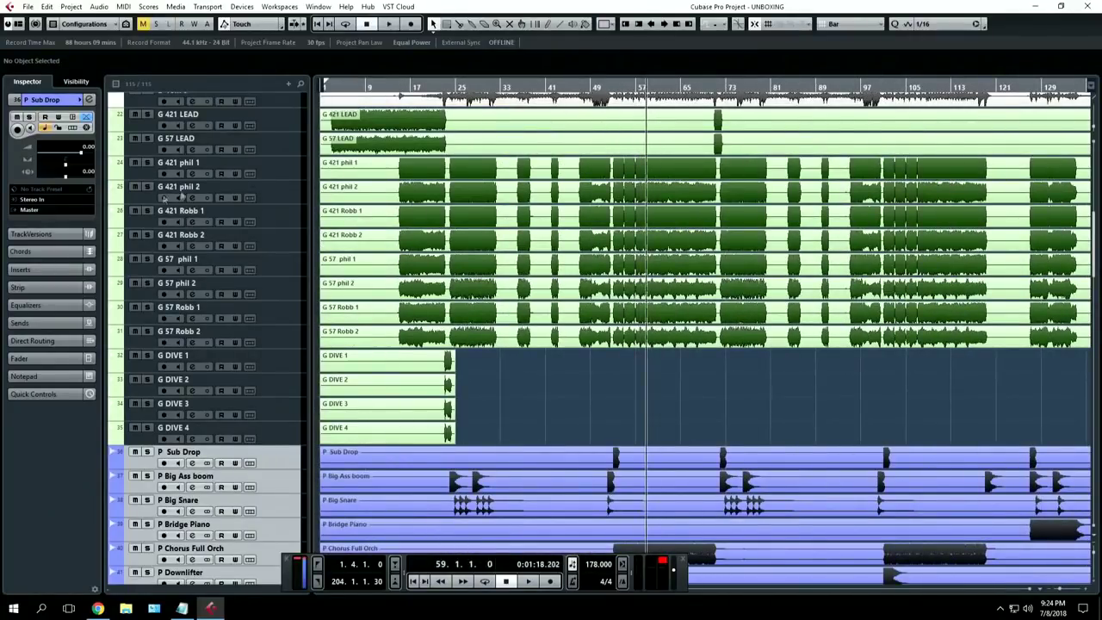
click(150, 163)
click(151, 187)
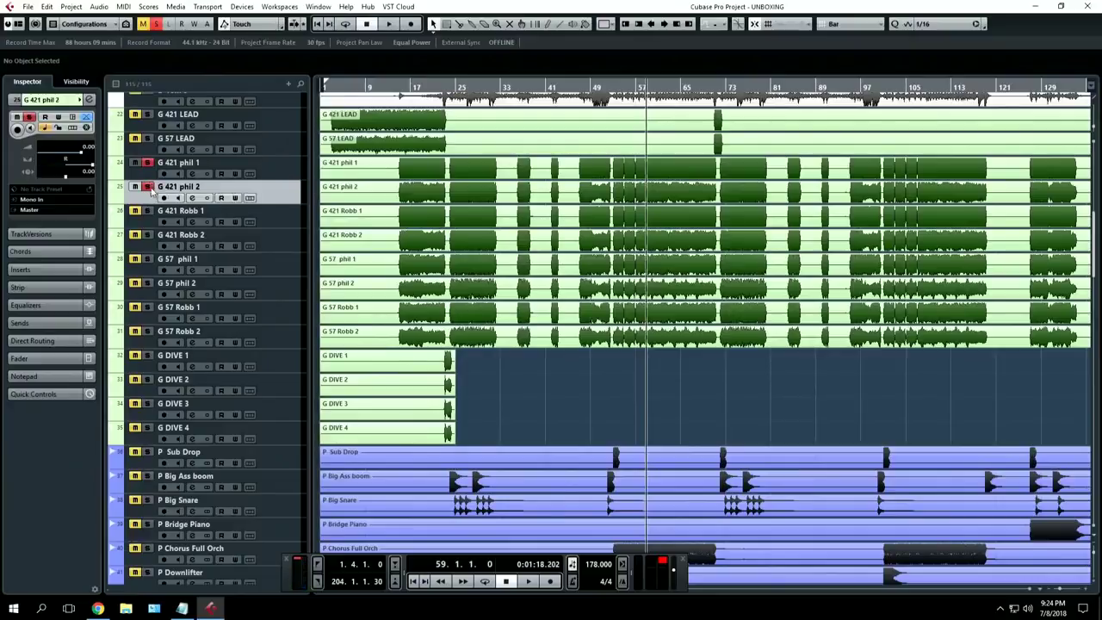
key(space)
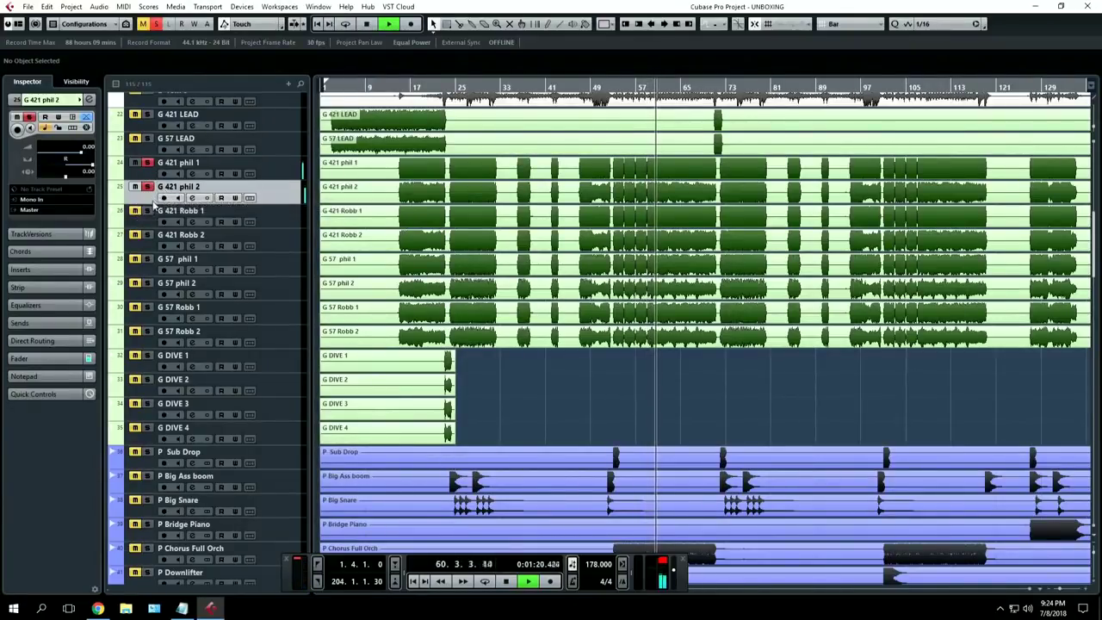
Add tracks 26 and 27 to the solo, drop tracks 24 and 25 from it, and clear the remaining G 421 solos
click(147, 211)
click(147, 235)
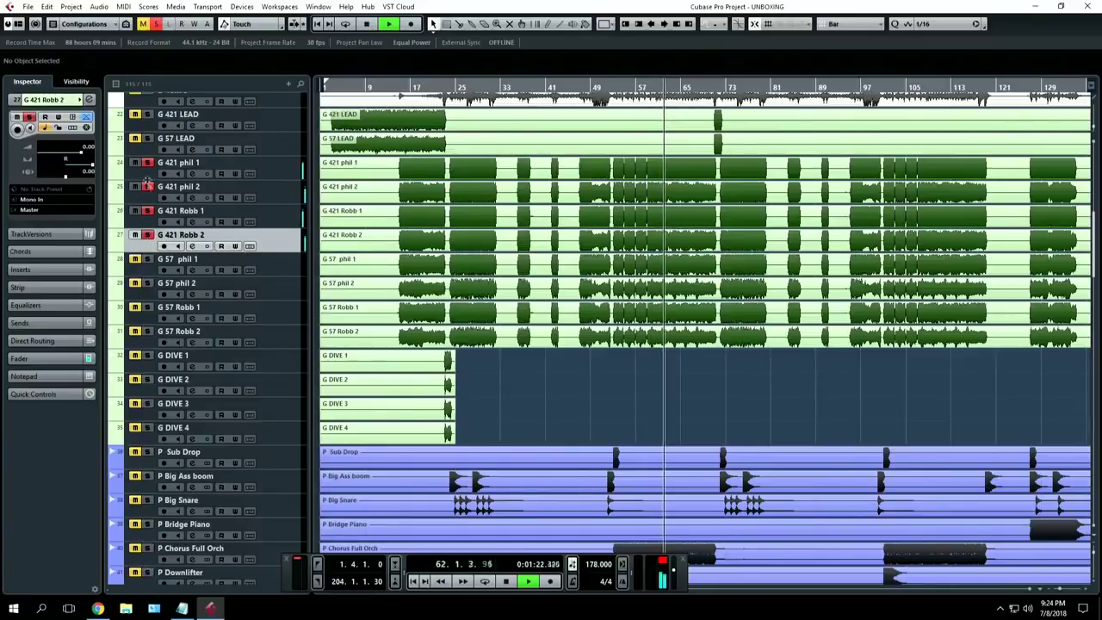
click(147, 163)
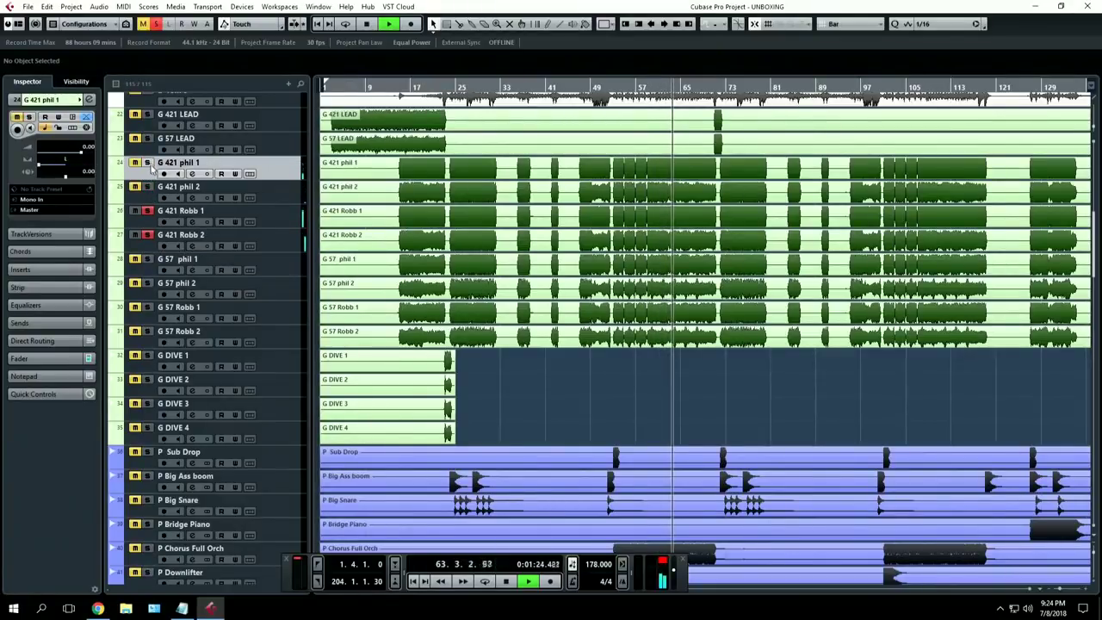
click(147, 211)
click(147, 235)
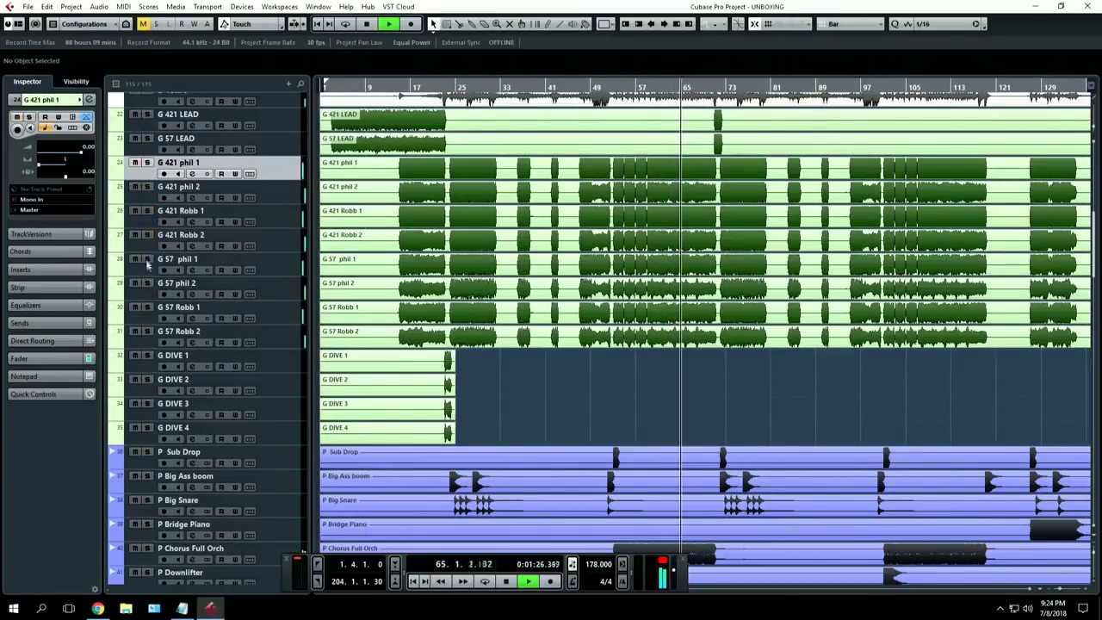
Audition the G 57 rhythm guitars by soloing tracks 28 to 31, unsolo tracks 28 and 29, and stop playback
click(148, 259)
click(148, 283)
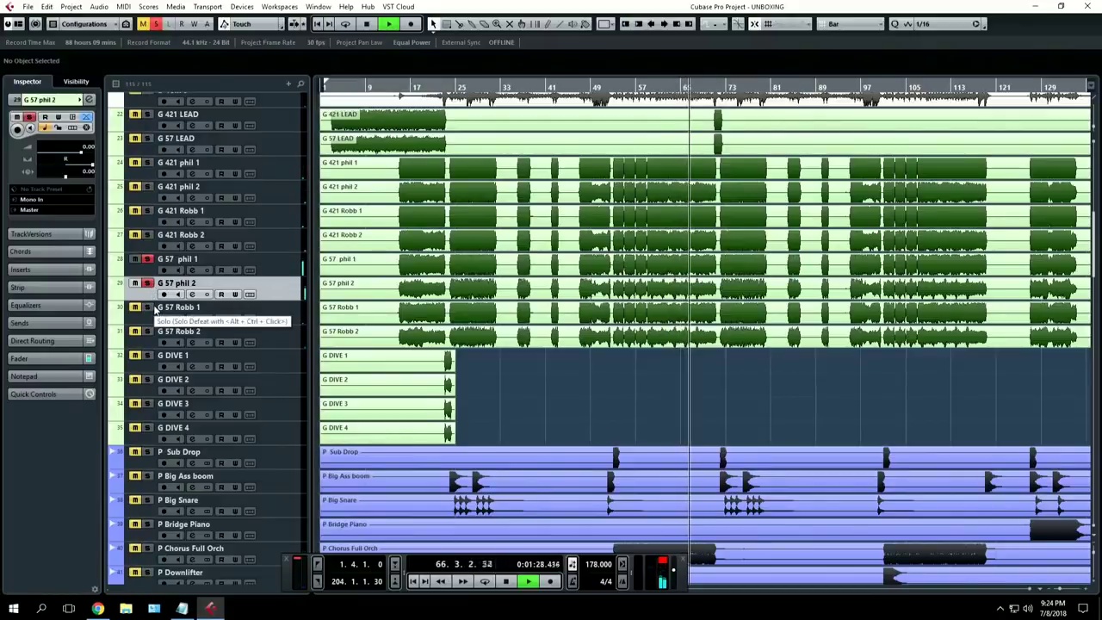
click(147, 307)
click(148, 331)
click(147, 283)
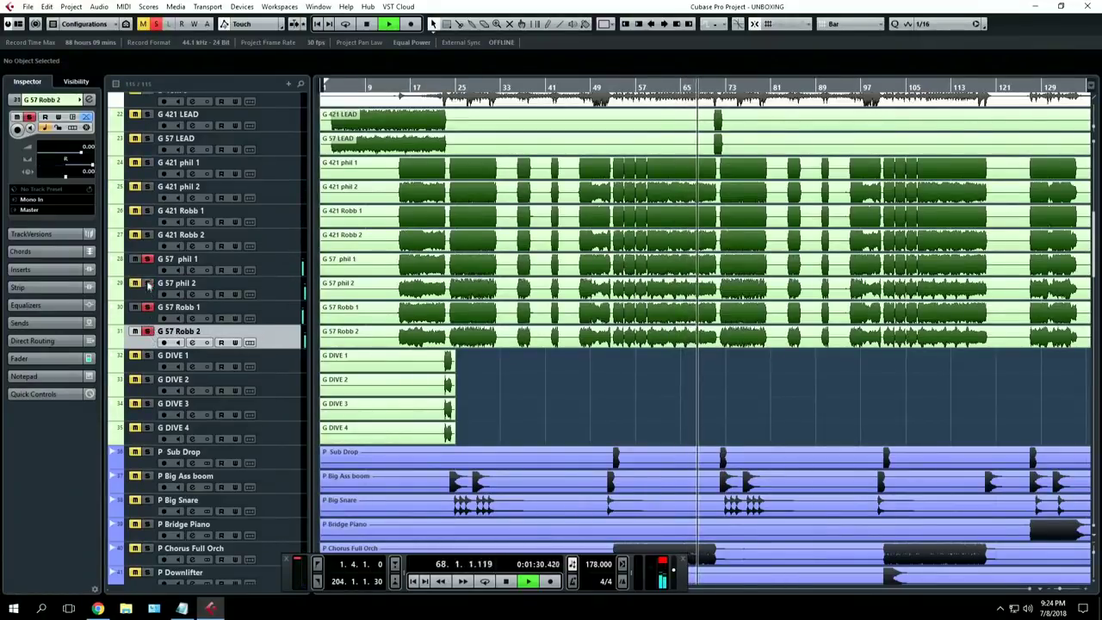
click(147, 259)
key(space)
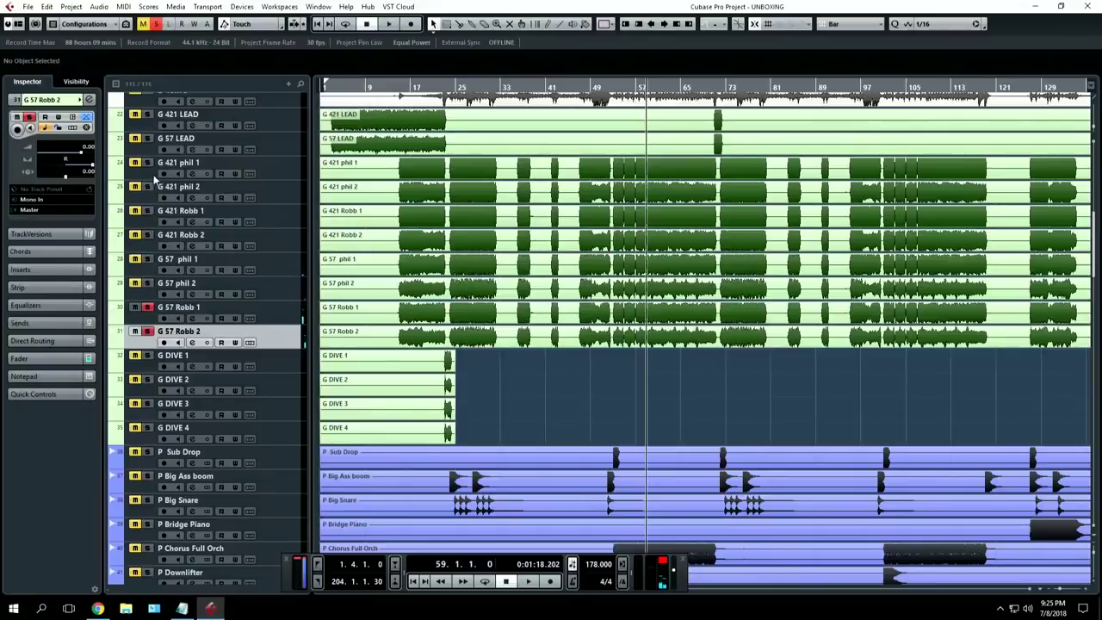
Select and solo all G 421 and G 57 rhythm guitars on tracks 24 to 31, and play them from bar 59
shift+click(153, 180)
key(s)
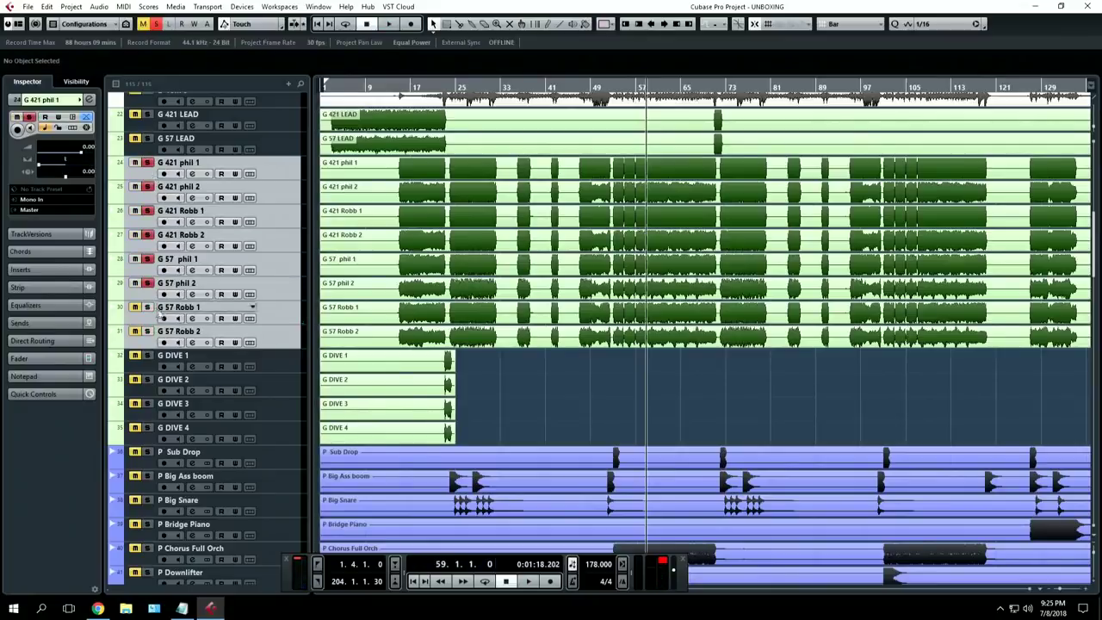
key(space)
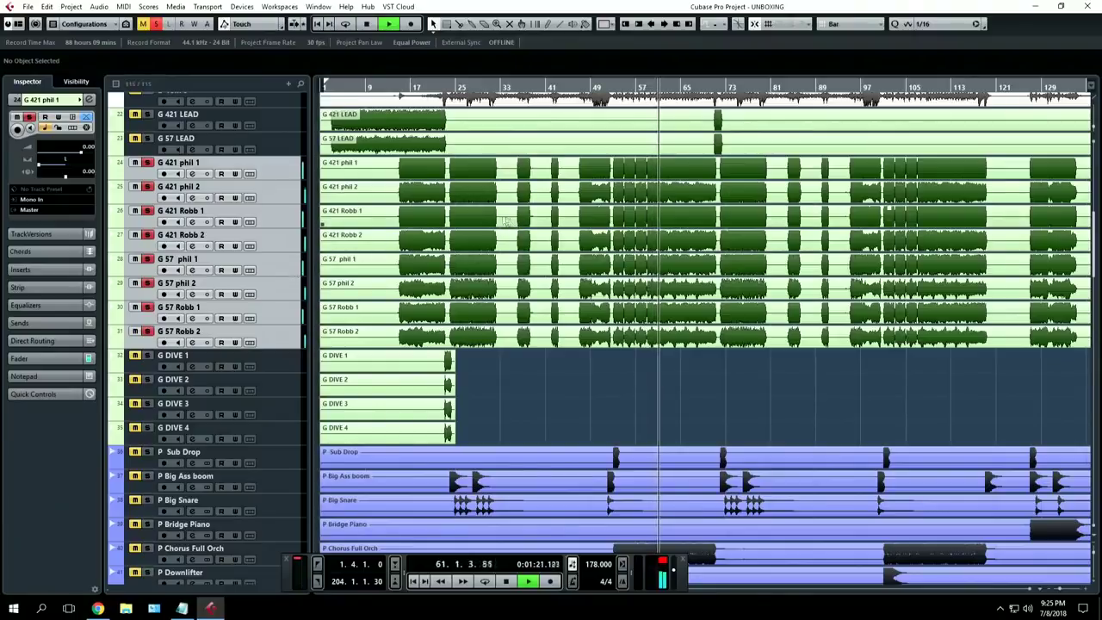
Continue playback of the soloed rhythm guitars from bar 19, and clear their solos
click(422, 87)
key(h)
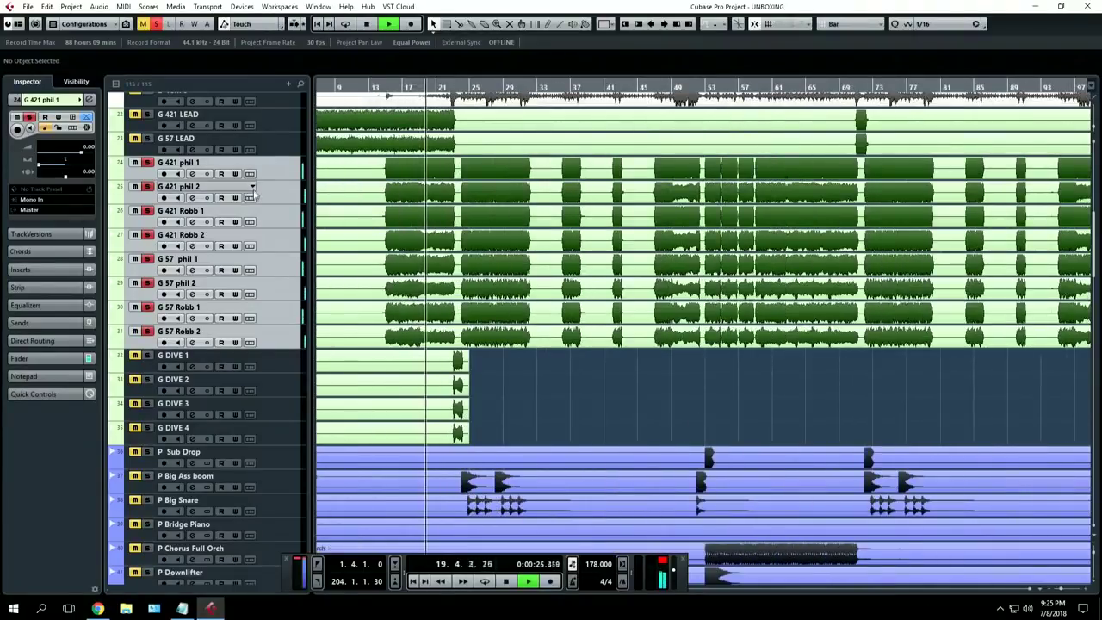
key(h)
key(h)
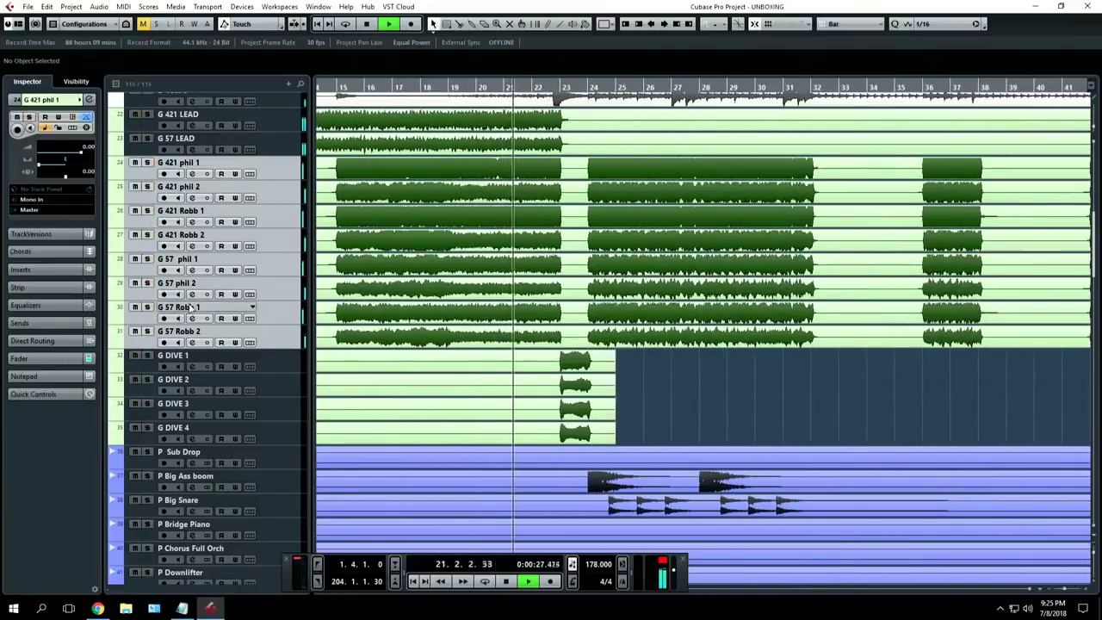
key(h)
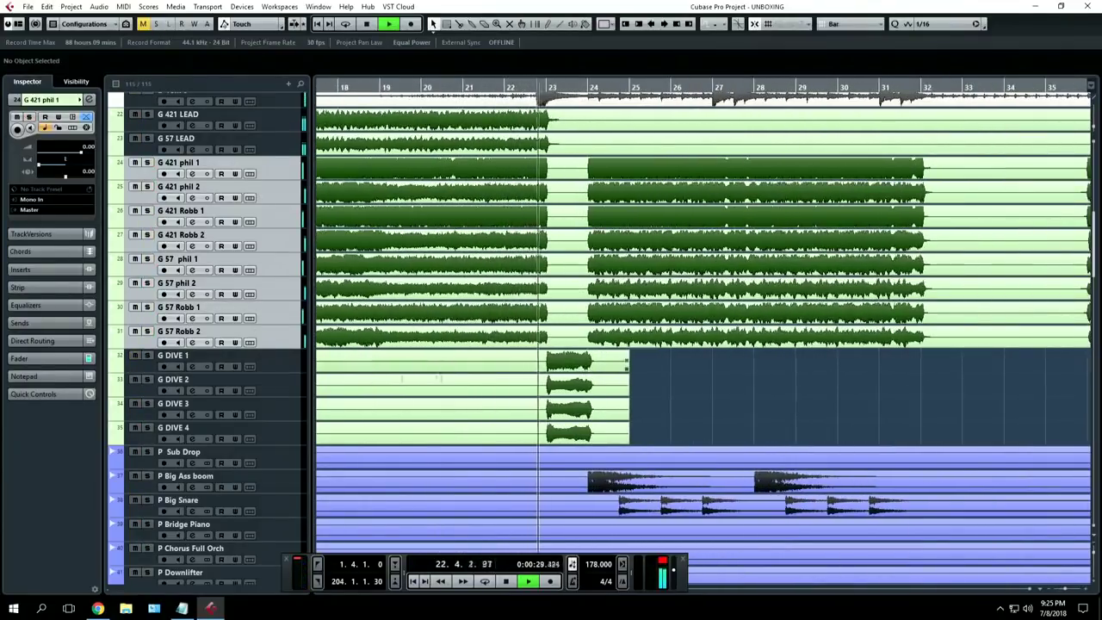
Solo the G DIVE 1 track during playback, stop playback, and clear the solo
click(146, 355)
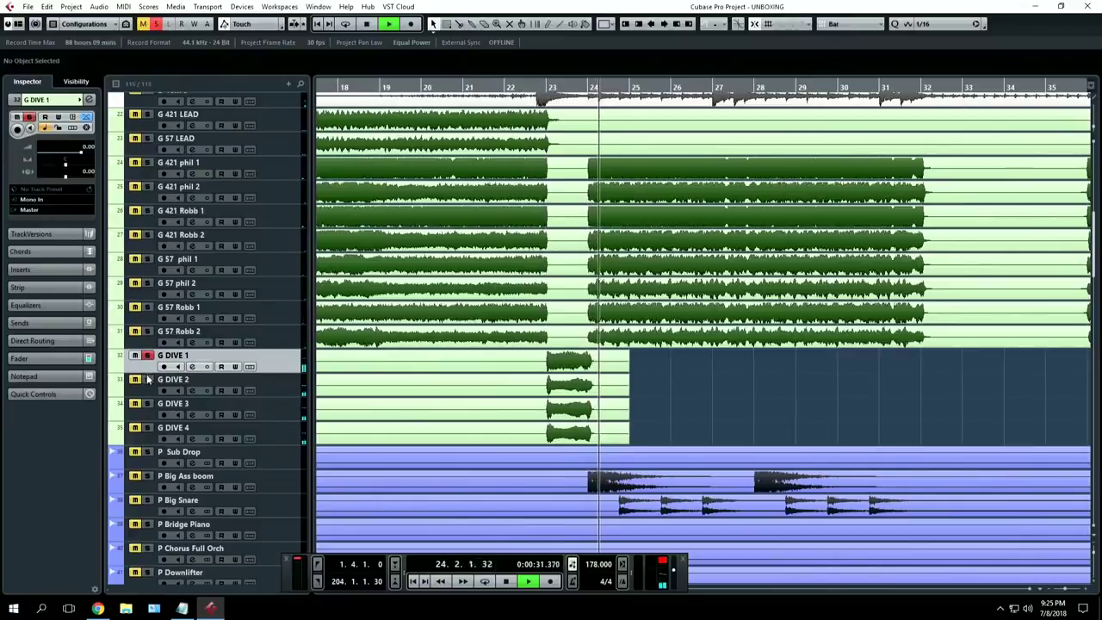
key(space)
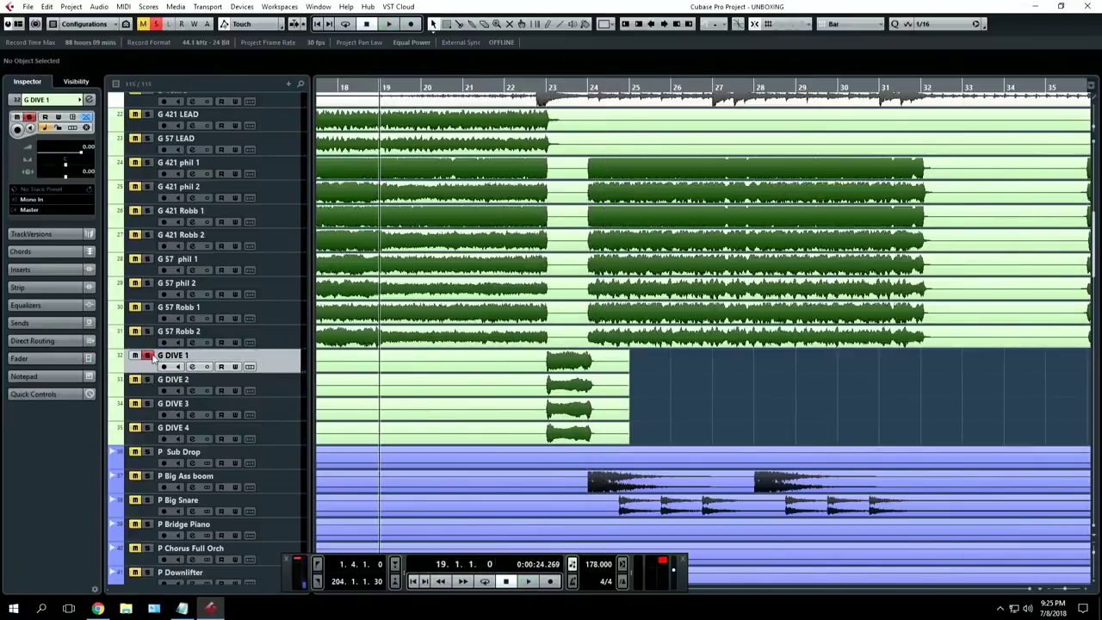
scroll(663, 262, down, 2)
scroll(663, 262, down, 2)
scroll(663, 263, up, 6)
Play the soloed G 57 LEAD track from bar 19, switch the solo to G 421 LEAD, clear it, and play the unsoloed tracks
key(g)
key(g)
key(g)
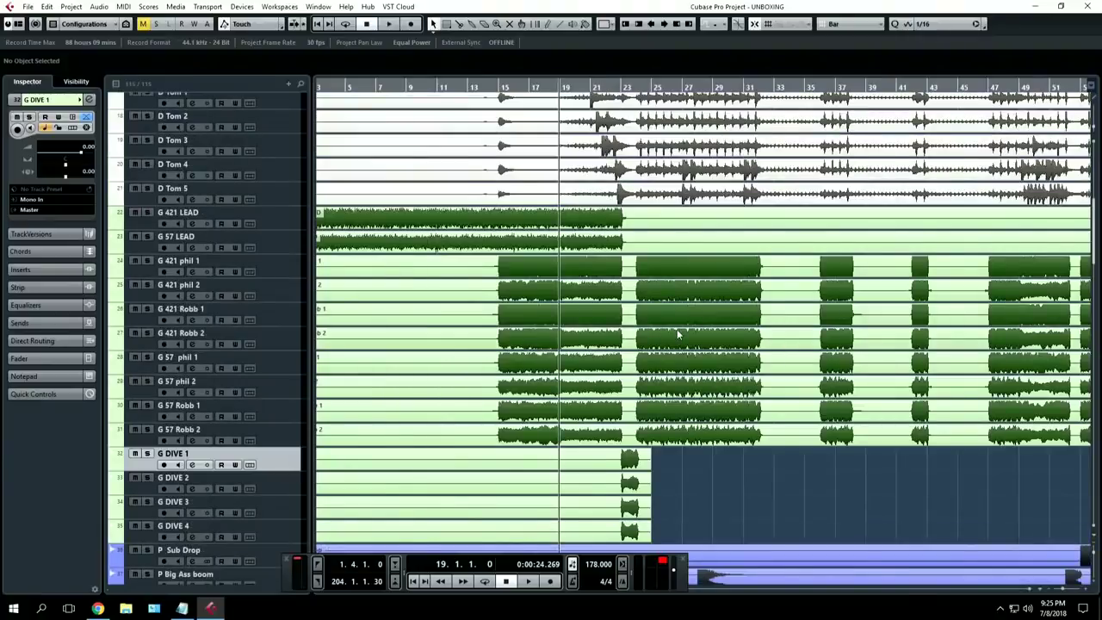
key(g)
key(g)
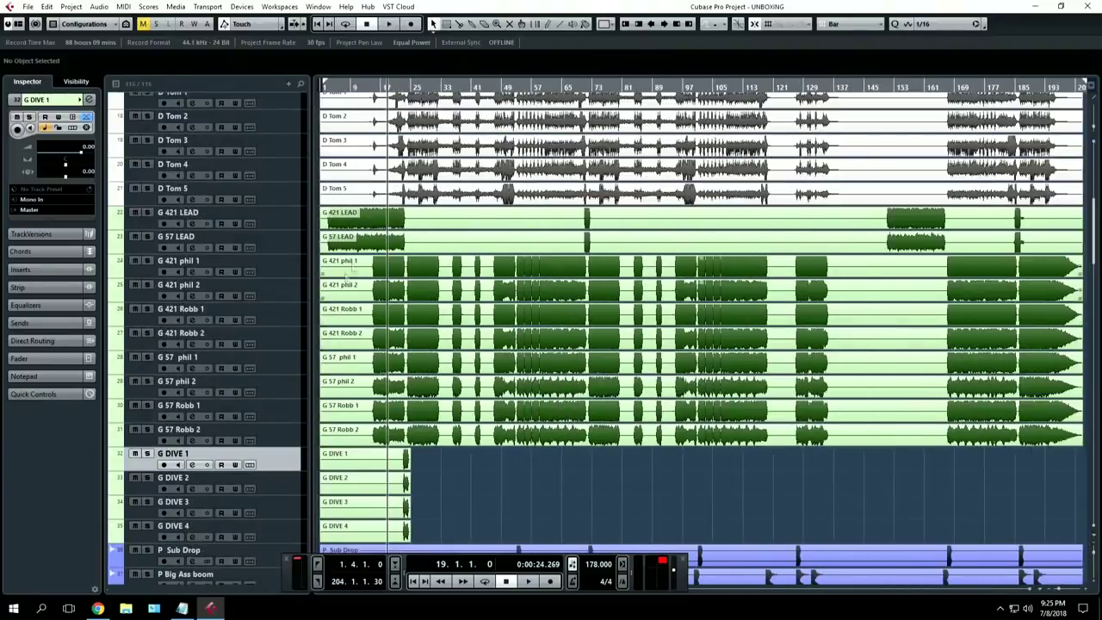
click(146, 236)
key(space)
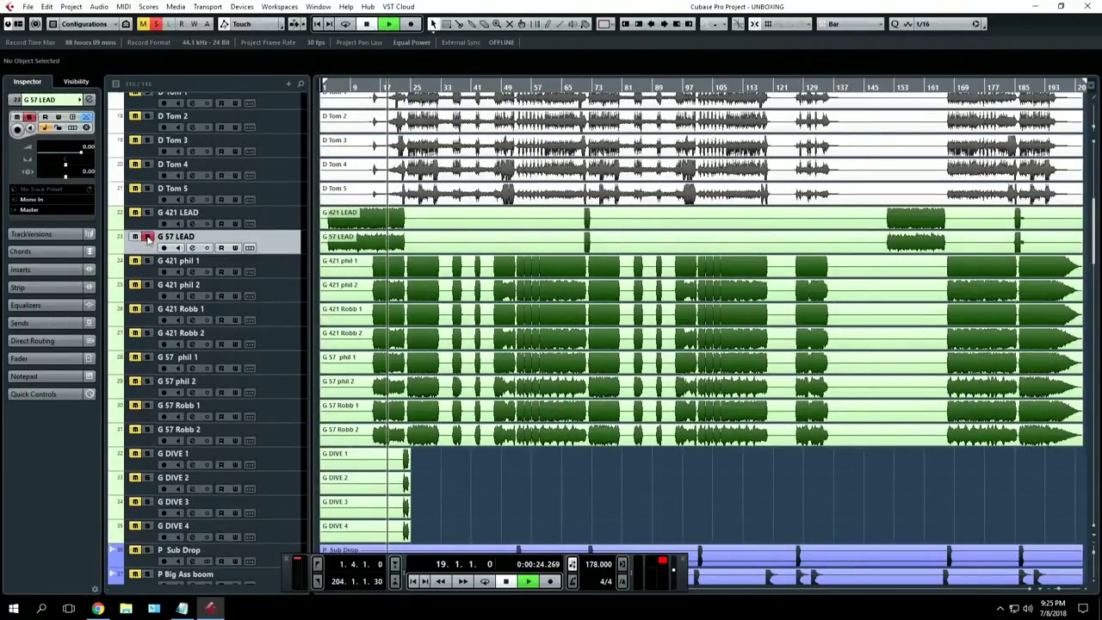
click(148, 212)
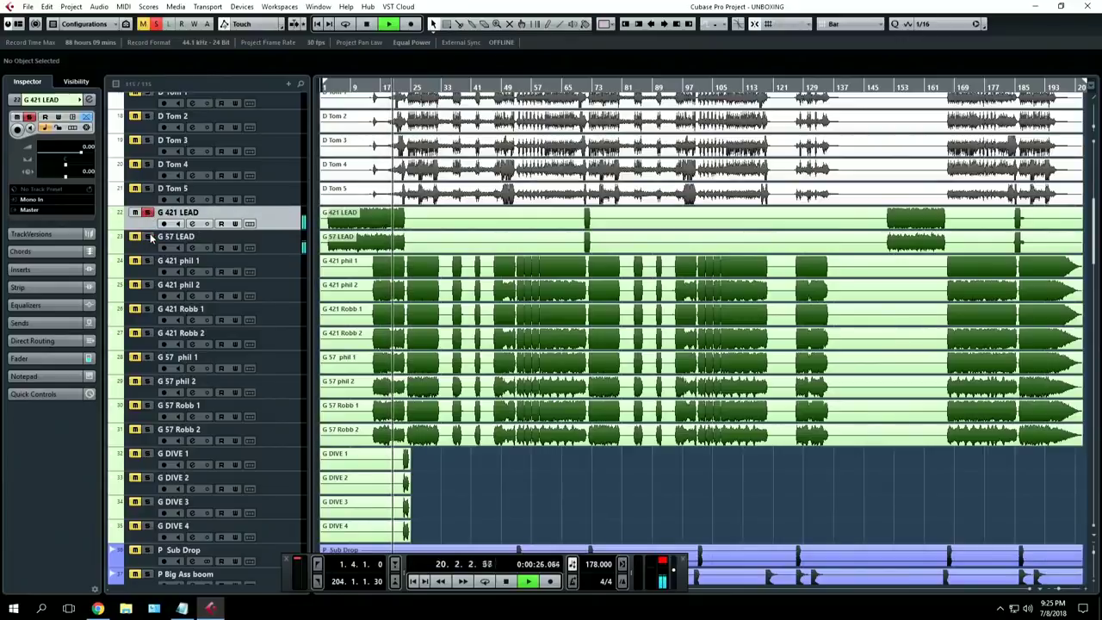
click(147, 213)
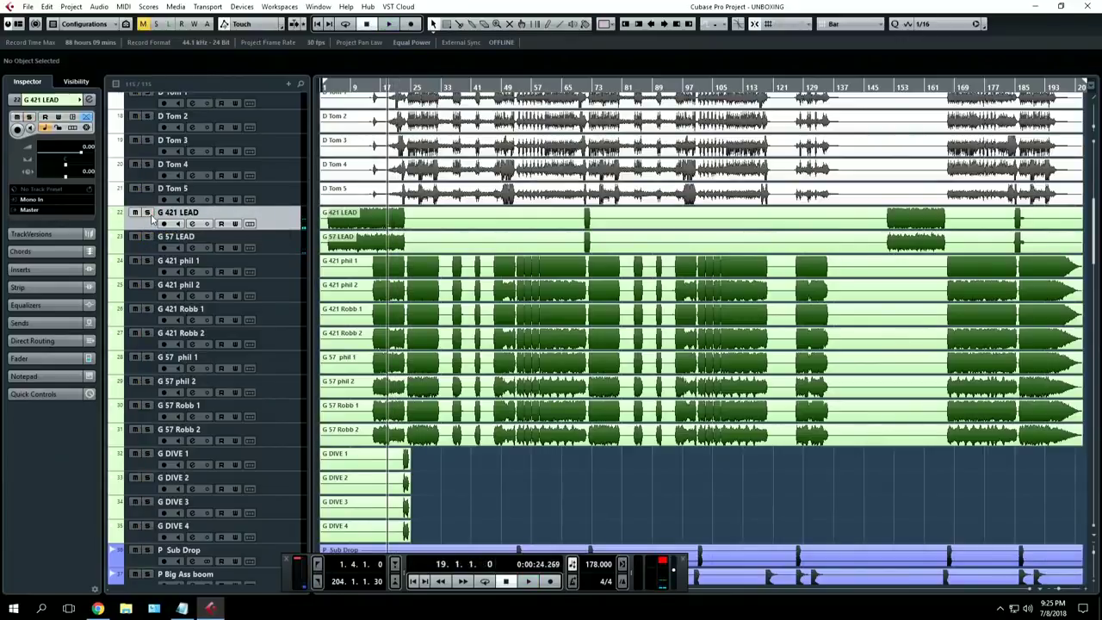
key(g)
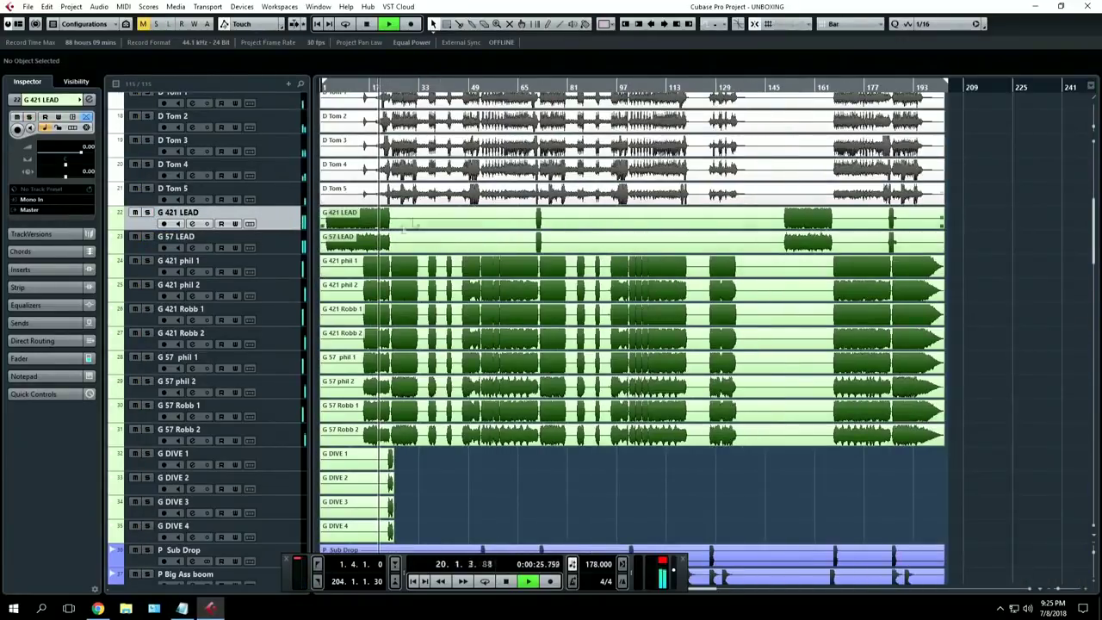
Keep playing the unsoloed tracks through the rhythm guitar entry, stop playback, and select the G 421 LEAD track
key(h)
key(h)
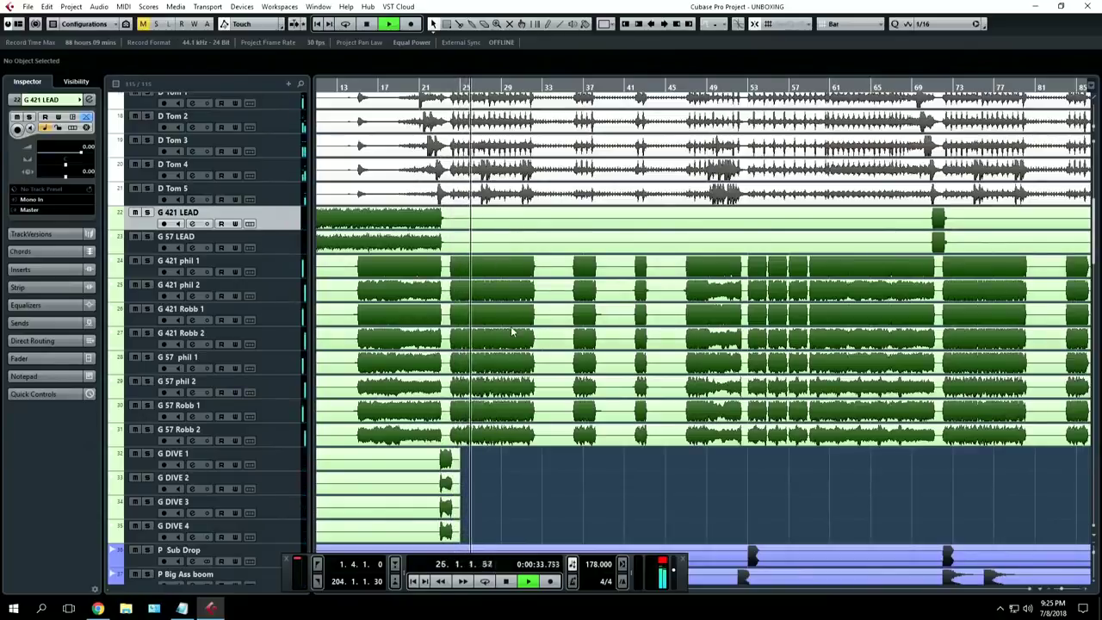
key(g)
key(g)
key(space)
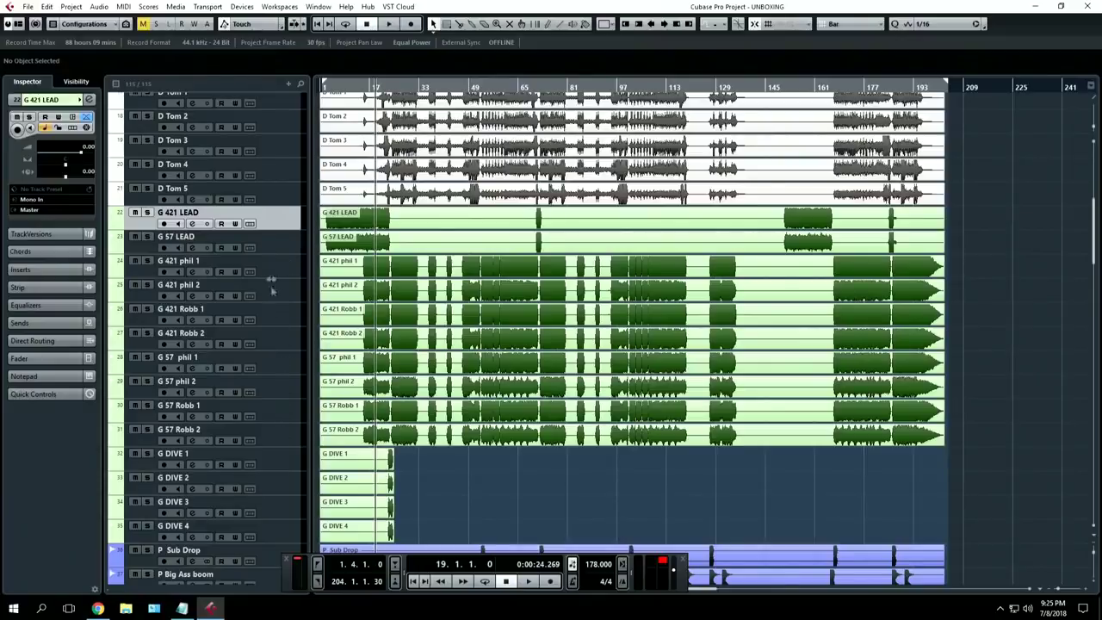
click(290, 266)
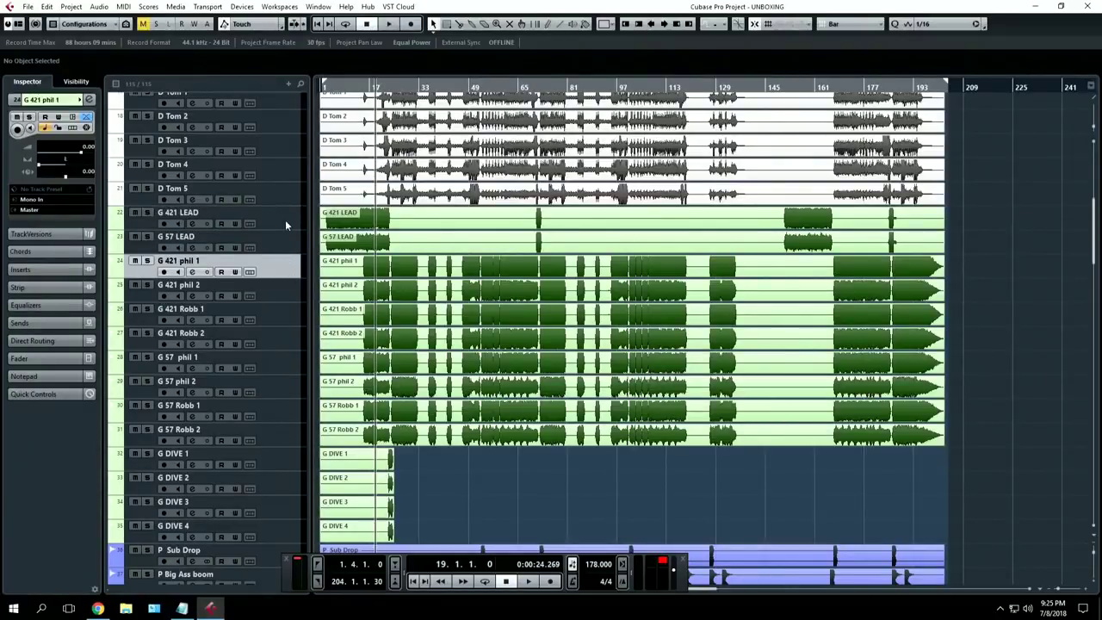
click(287, 225)
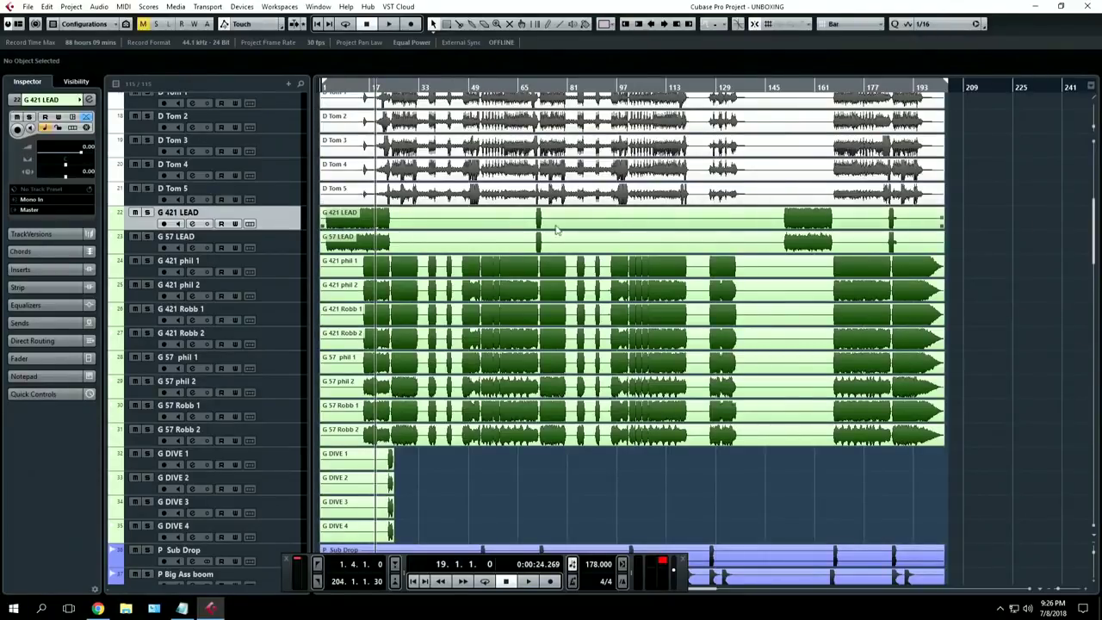
Look through the P production, S string and V vocal tracks down to V WHISTLES
scroll(541, 246, down, 4)
scroll(540, 247, down, 10)
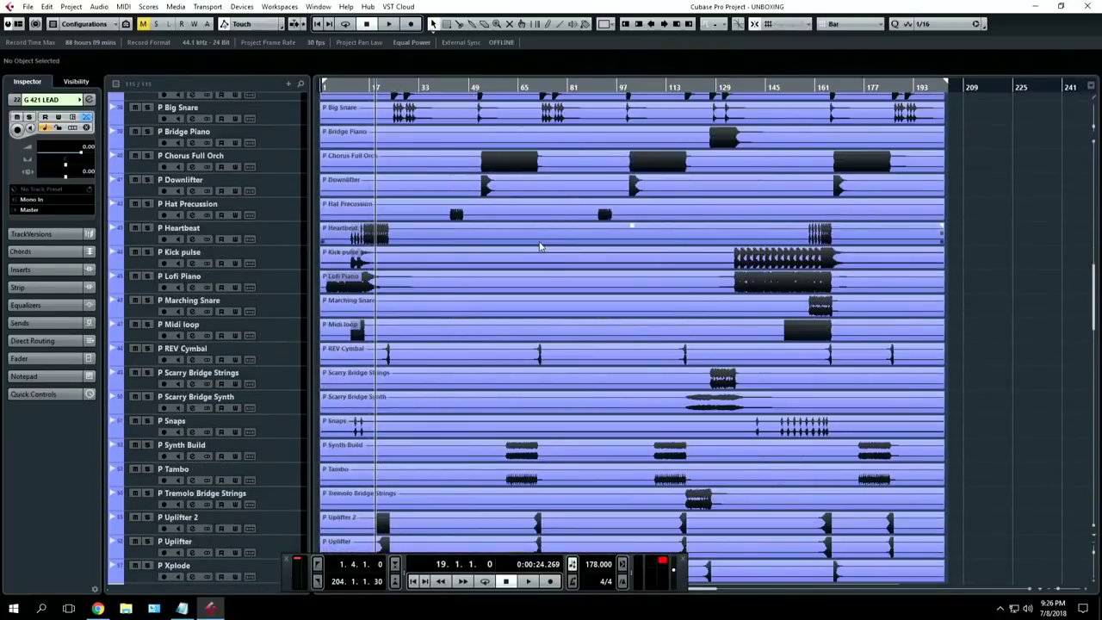
scroll(541, 247, down, 7)
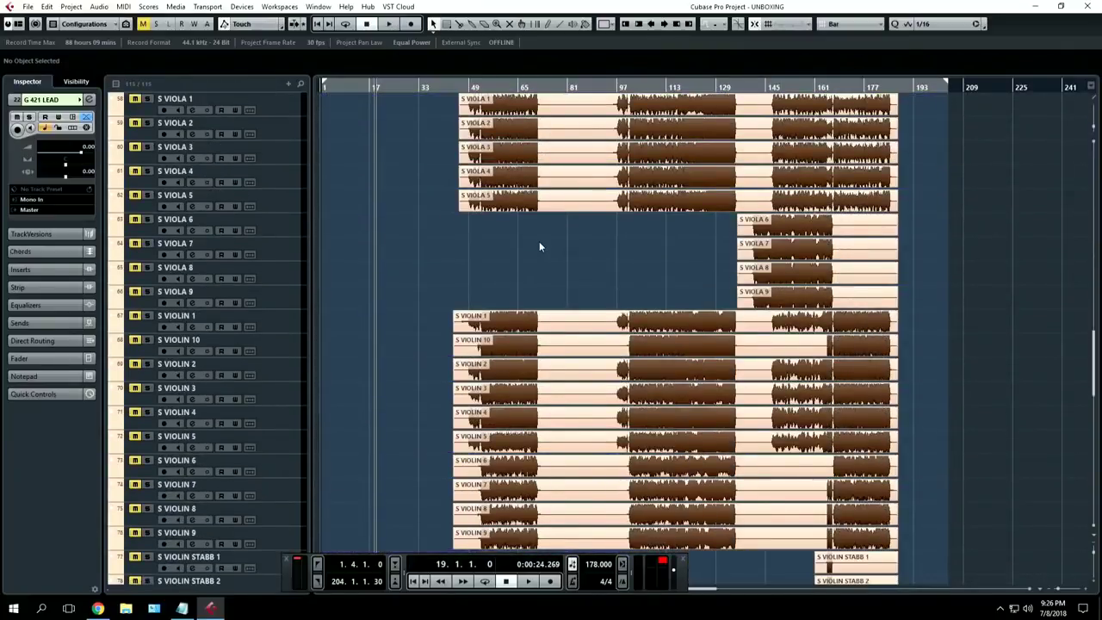
scroll(539, 247, down, 11)
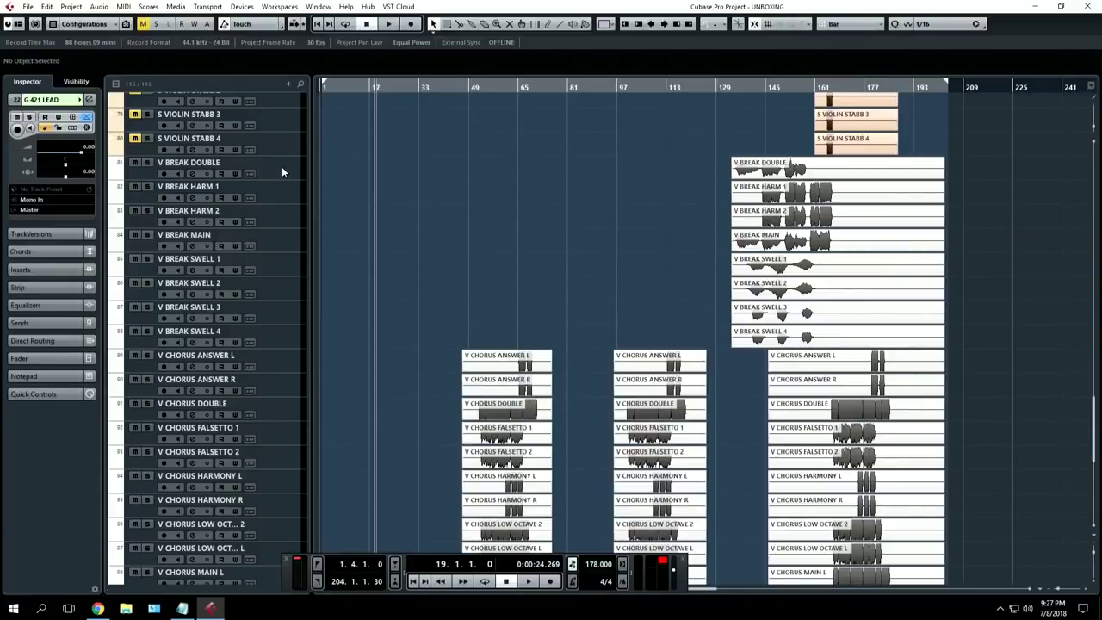
scroll(284, 166, down, 8)
scroll(412, 151, down, 1)
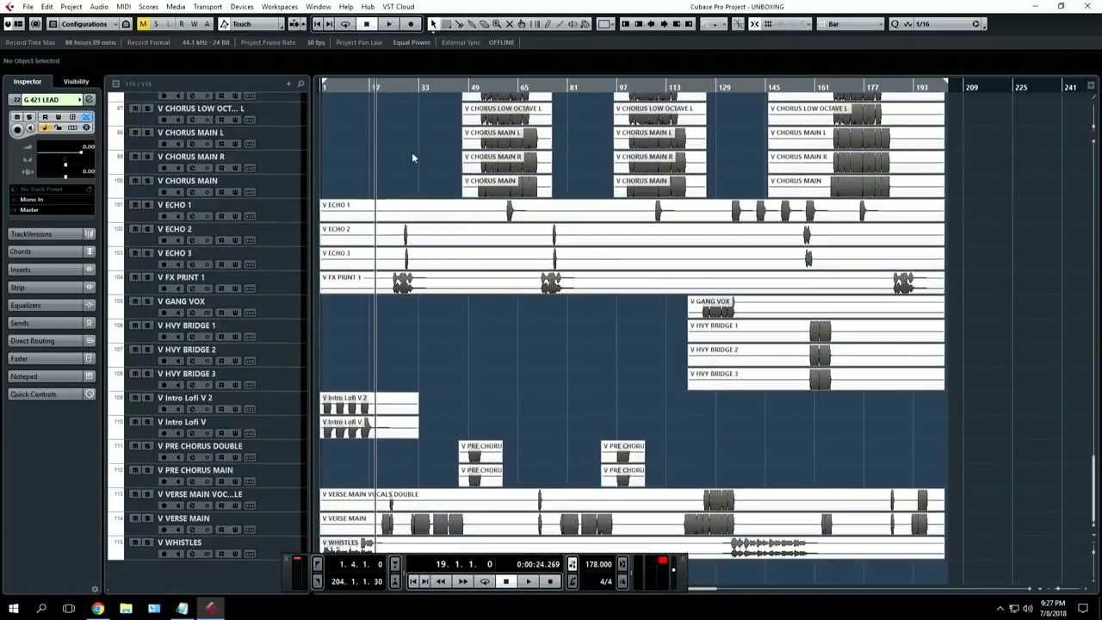
scroll(410, 163, up, 3)
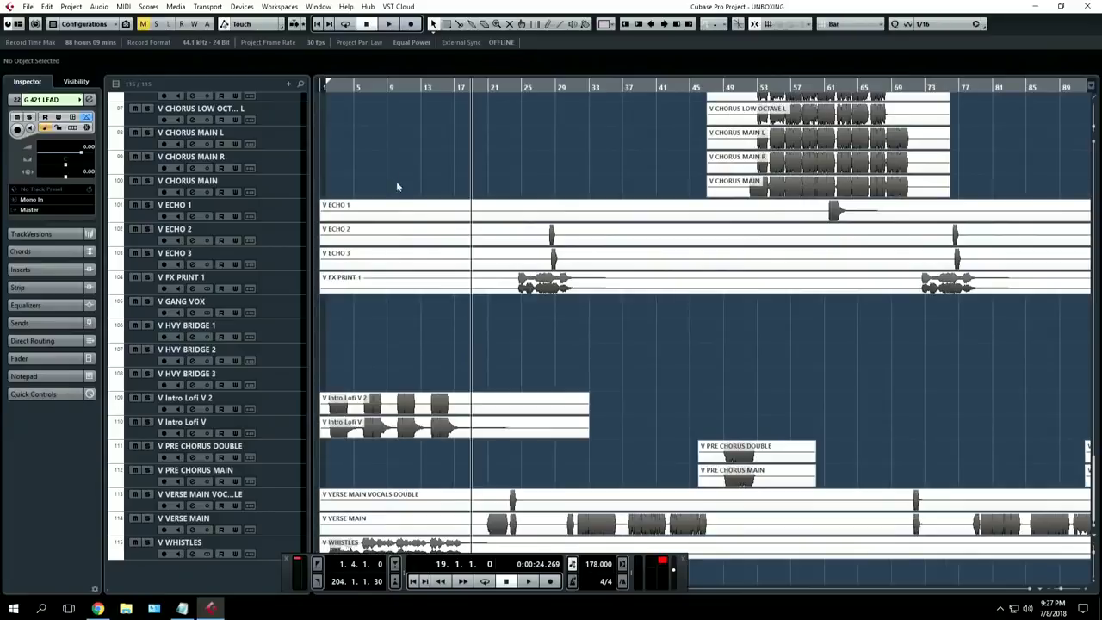
scroll(434, 244, up, 10)
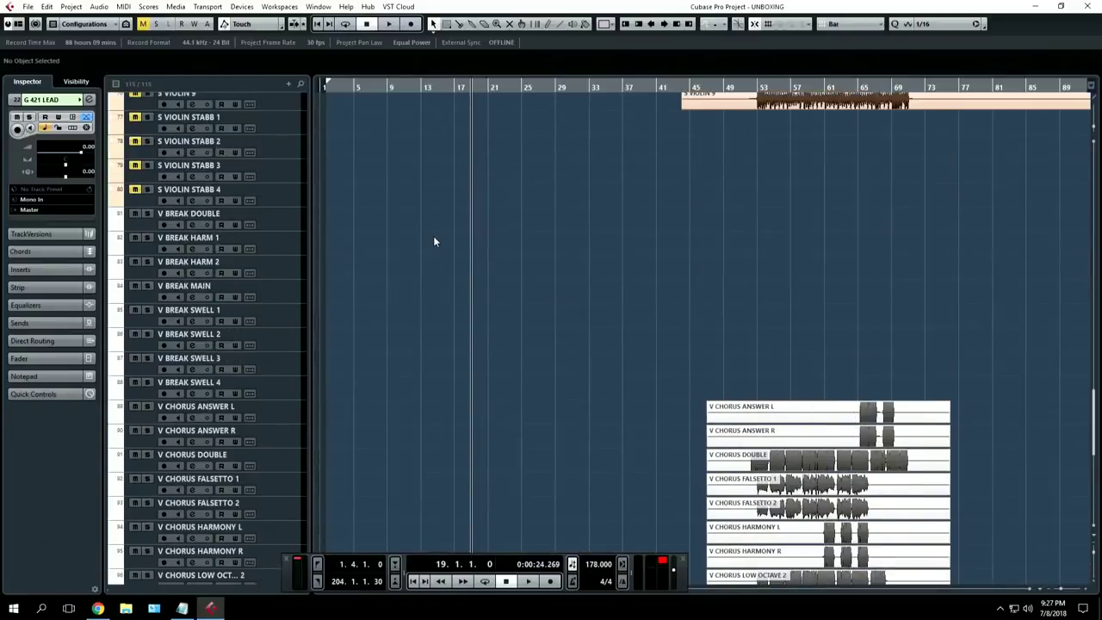
scroll(433, 241, down, 10)
scroll(434, 241, up, 2)
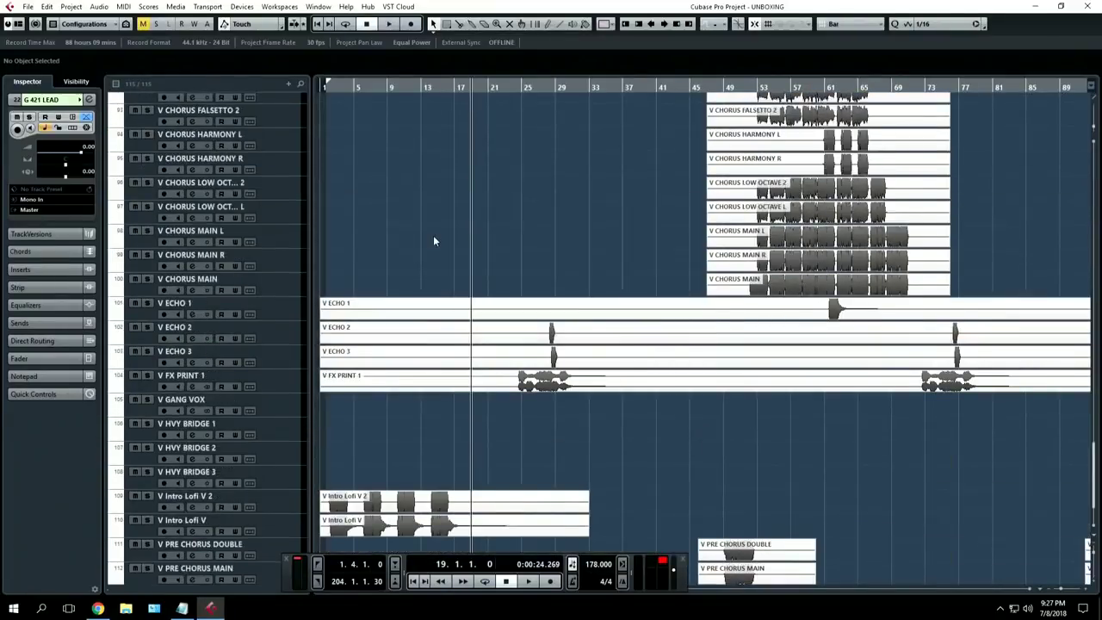
scroll(434, 241, down, 2)
scroll(433, 236, up, 10)
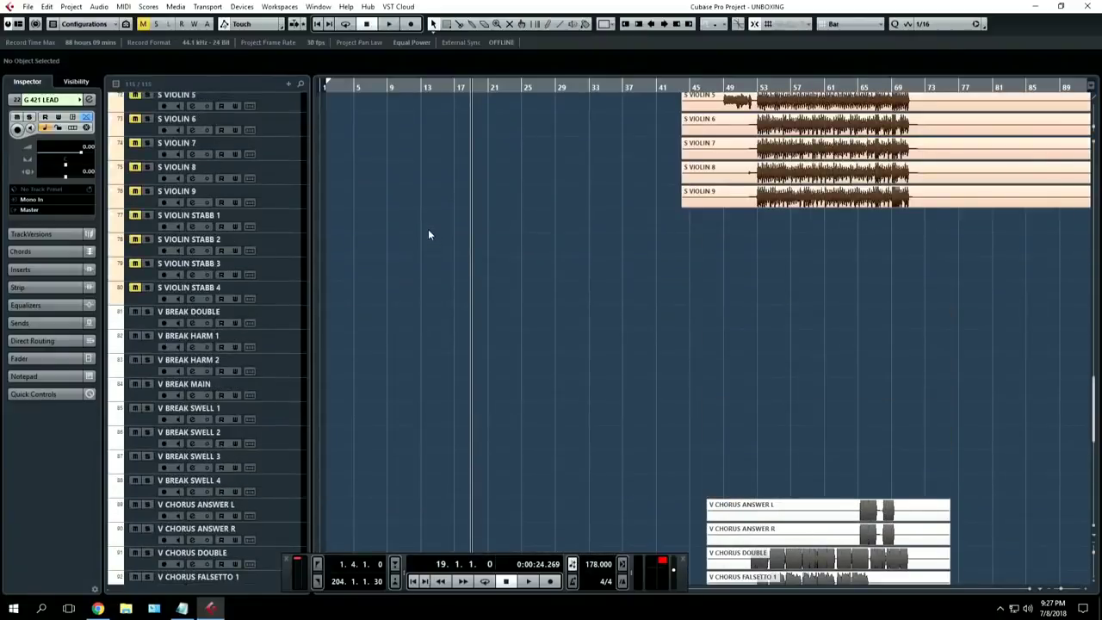
scroll(432, 238, down, 10)
scroll(432, 238, down, 2)
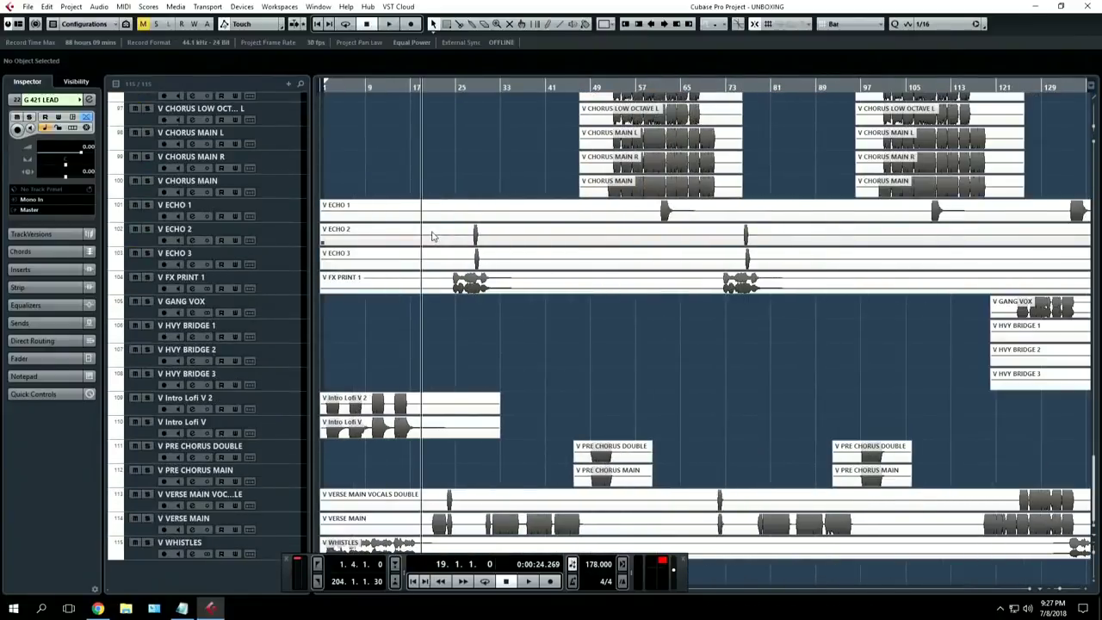
Play from the project start, solo V Intro Lofi V 2, V Intro Lofi V and V WHISTLES, stop, and clear the solos
click(332, 86)
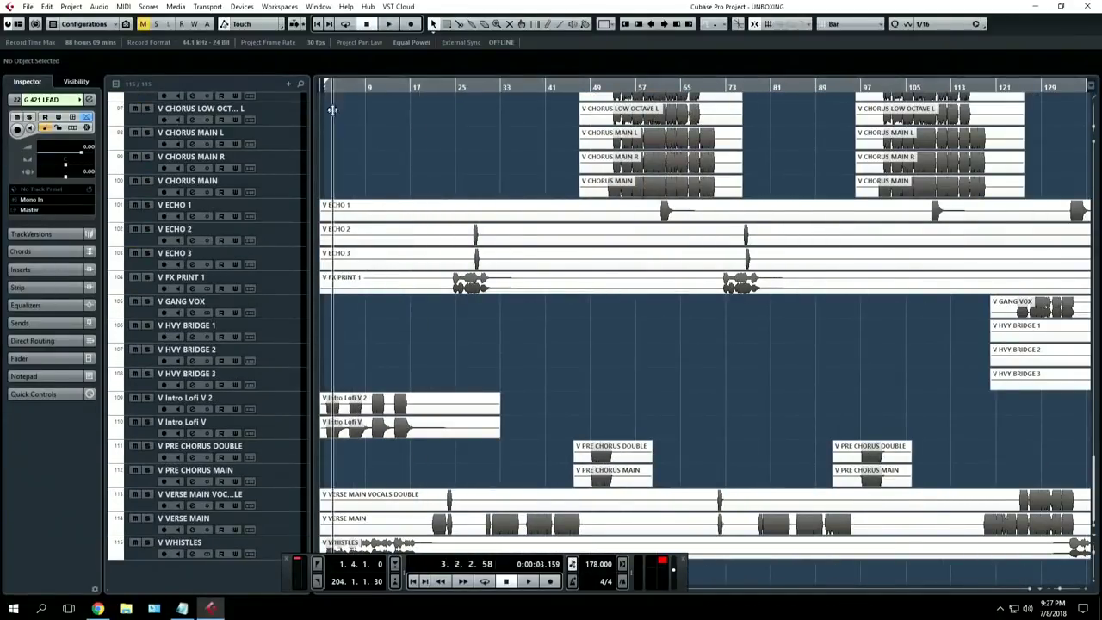
scroll(327, 106, up, 4)
key(Home)
key(space)
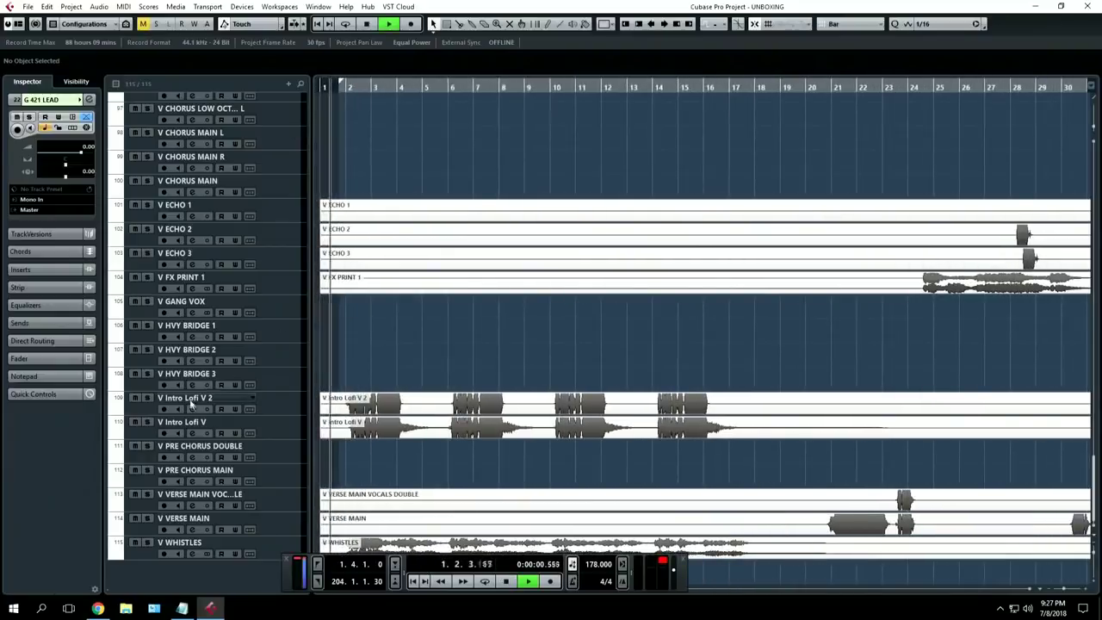
click(148, 398)
click(147, 421)
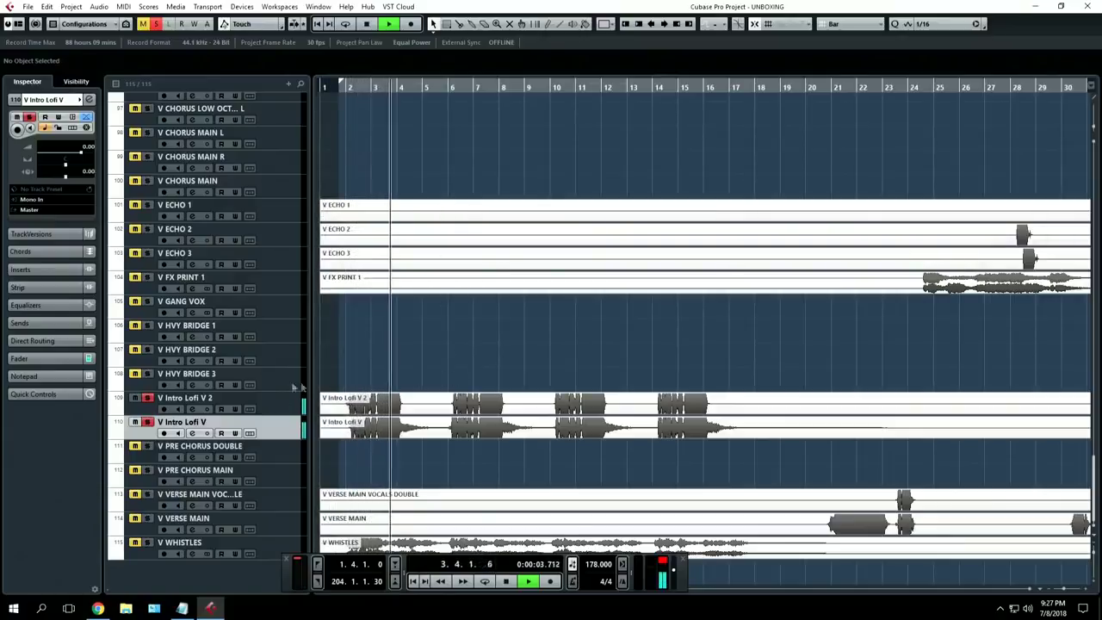
click(148, 543)
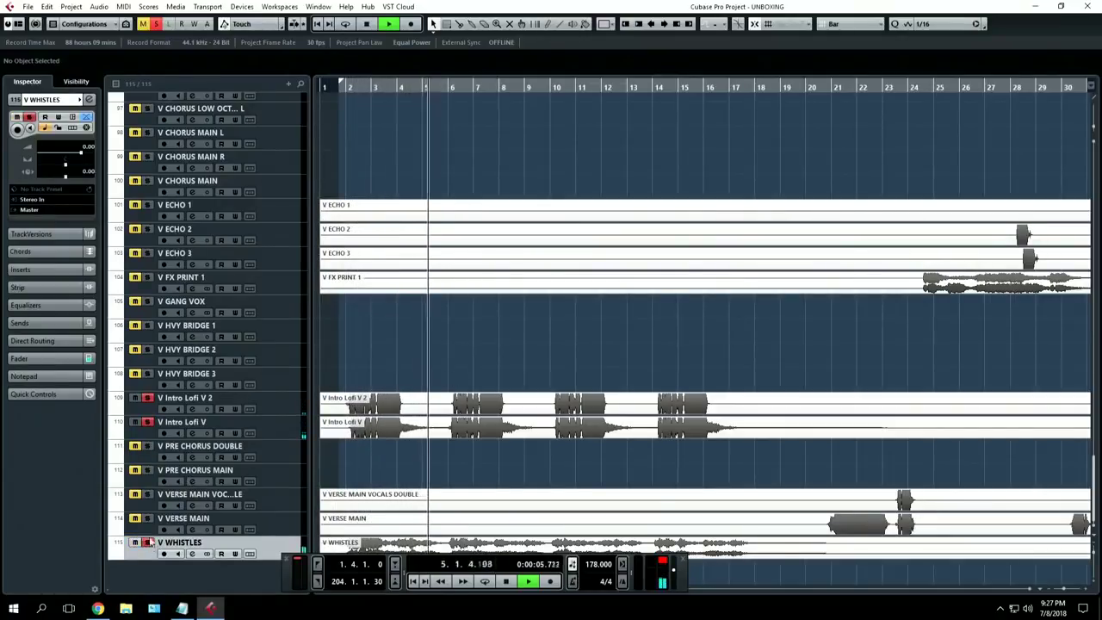
key(space)
click(148, 397)
click(148, 422)
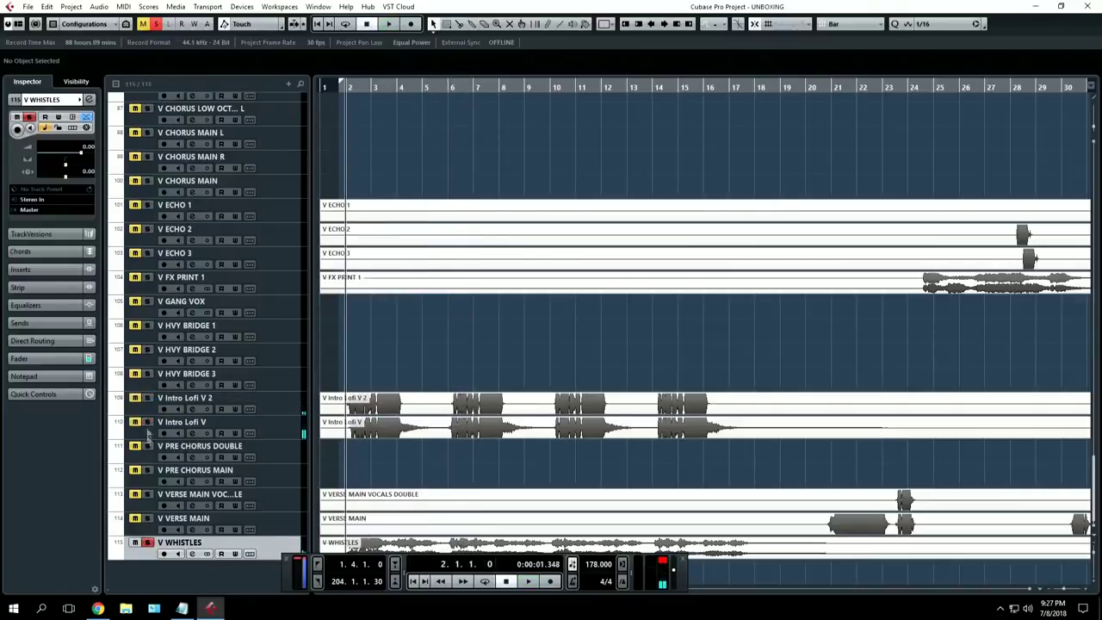
click(147, 542)
Play the soloed V VERSE MAIN track from bar 21, add V VERSE MAIN VOCALS DOUBLE to the solo, and clear both solos
scroll(525, 459, right, 3)
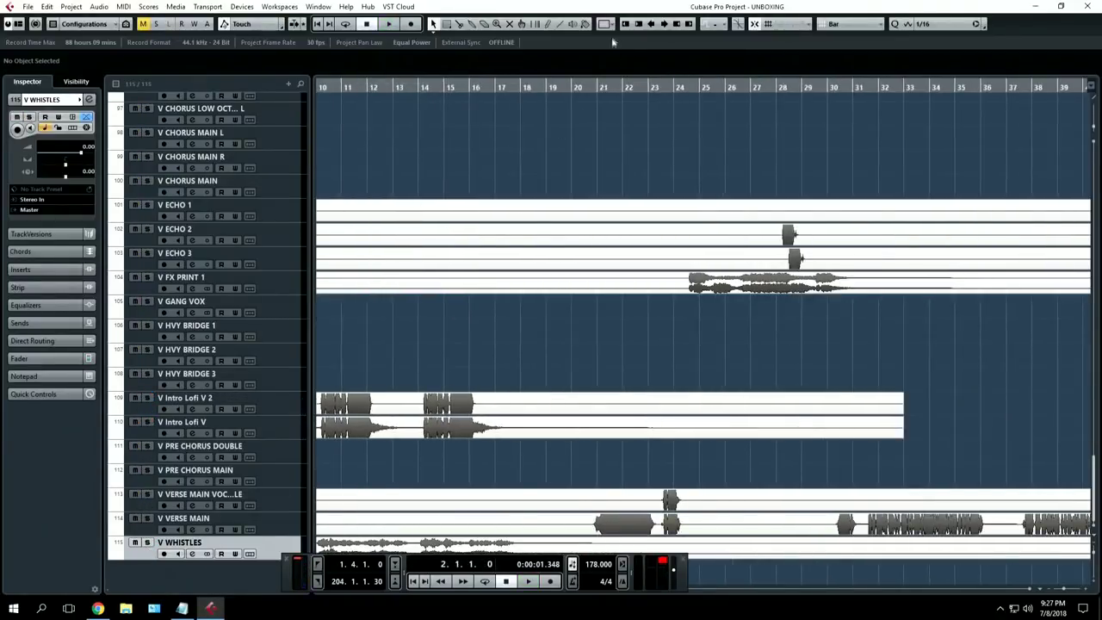
click(600, 77)
click(587, 87)
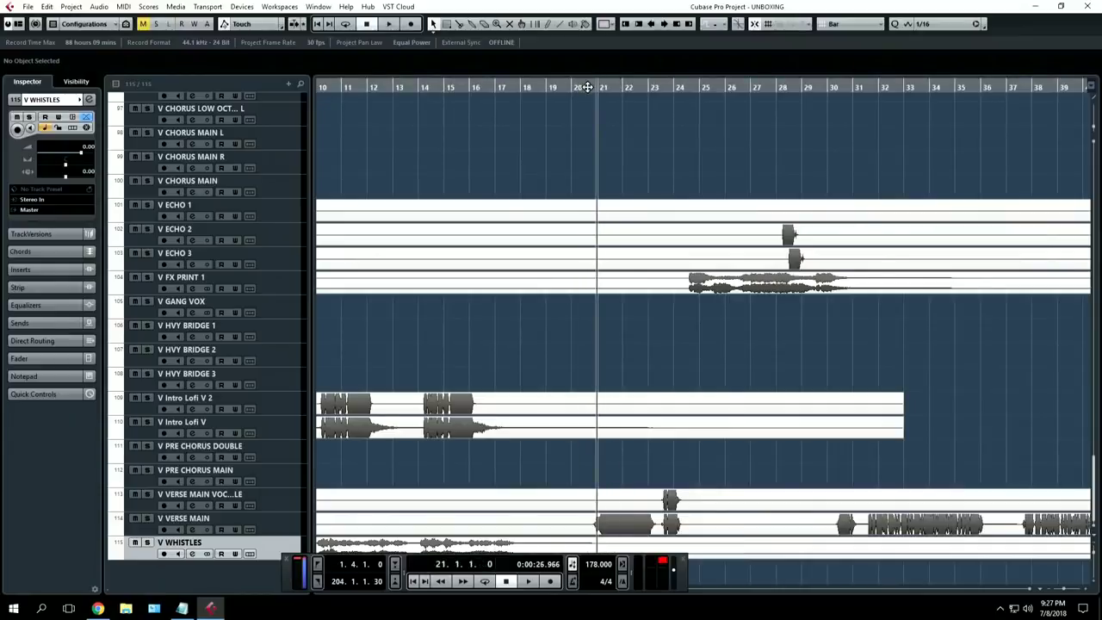
click(147, 518)
key(space)
click(148, 494)
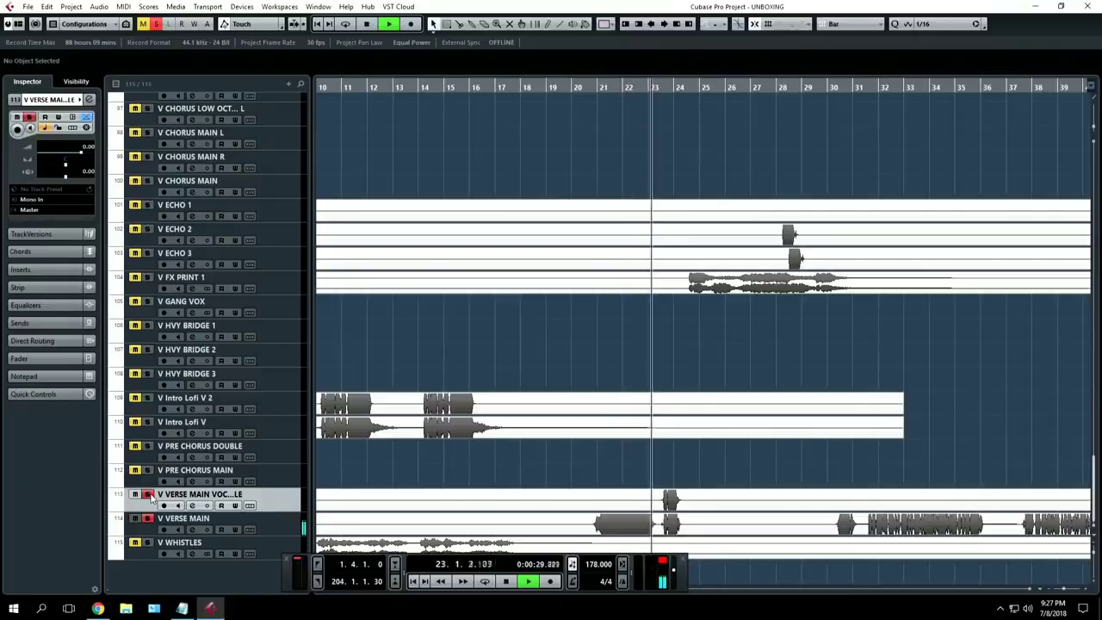
click(148, 497)
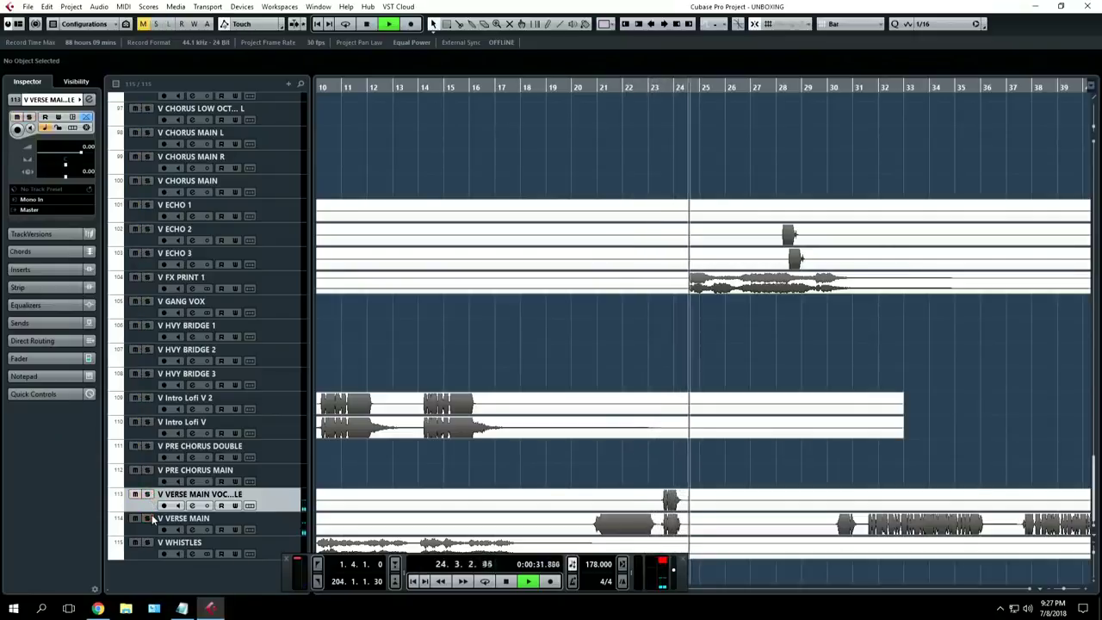
Solo V FX PRINT 1, V ECHO 2 and V ECHO 3 during playback, clear their solos, and stop playback
click(148, 280)
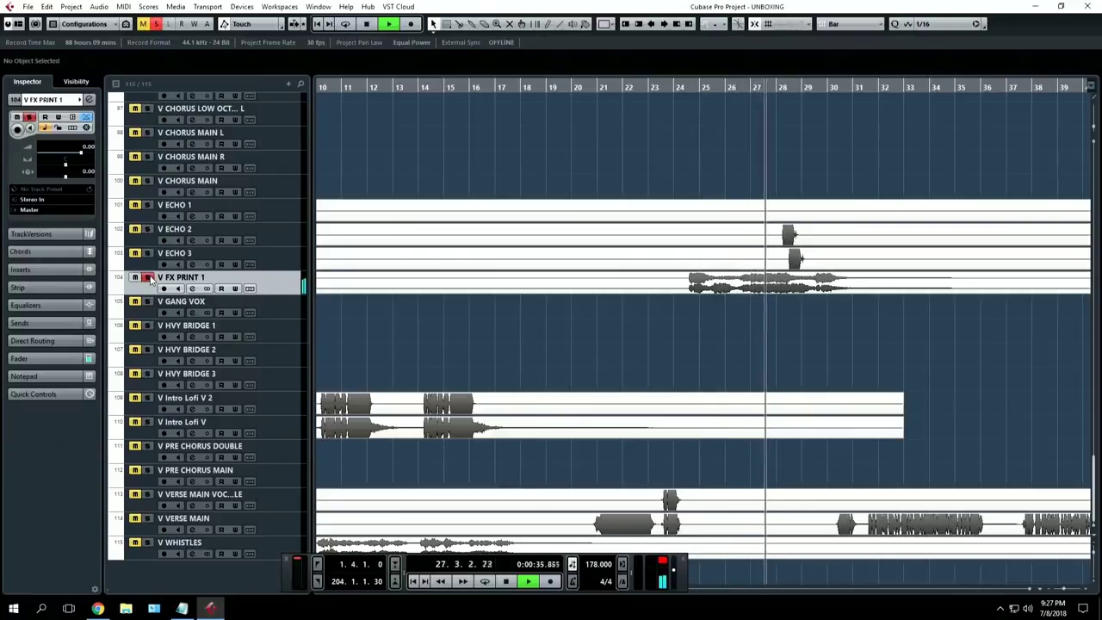
click(151, 228)
click(152, 255)
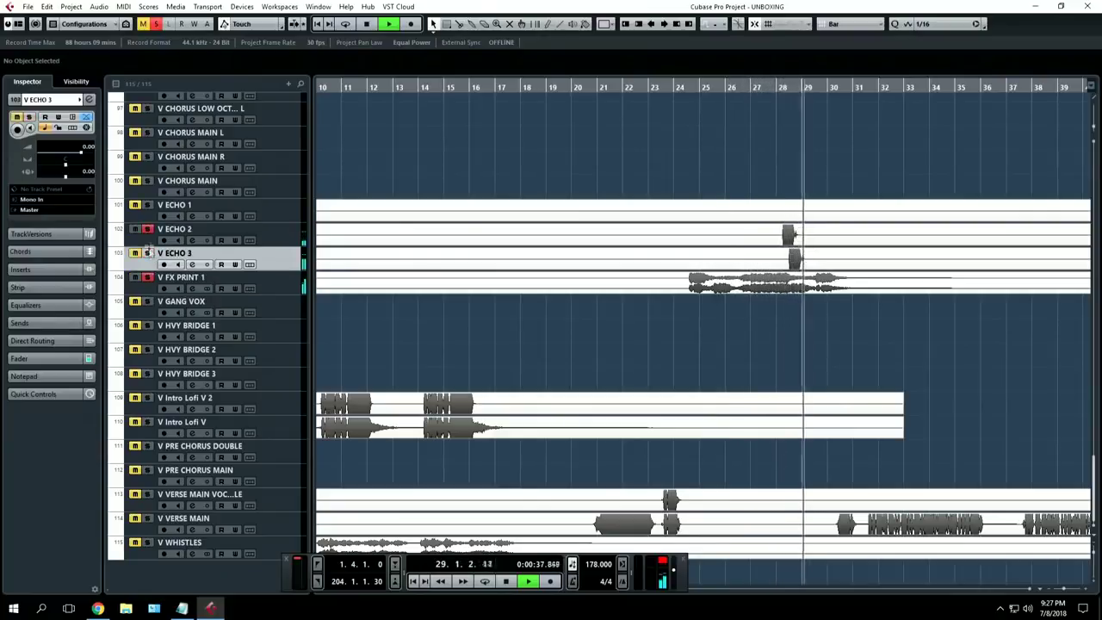
click(147, 276)
key(space)
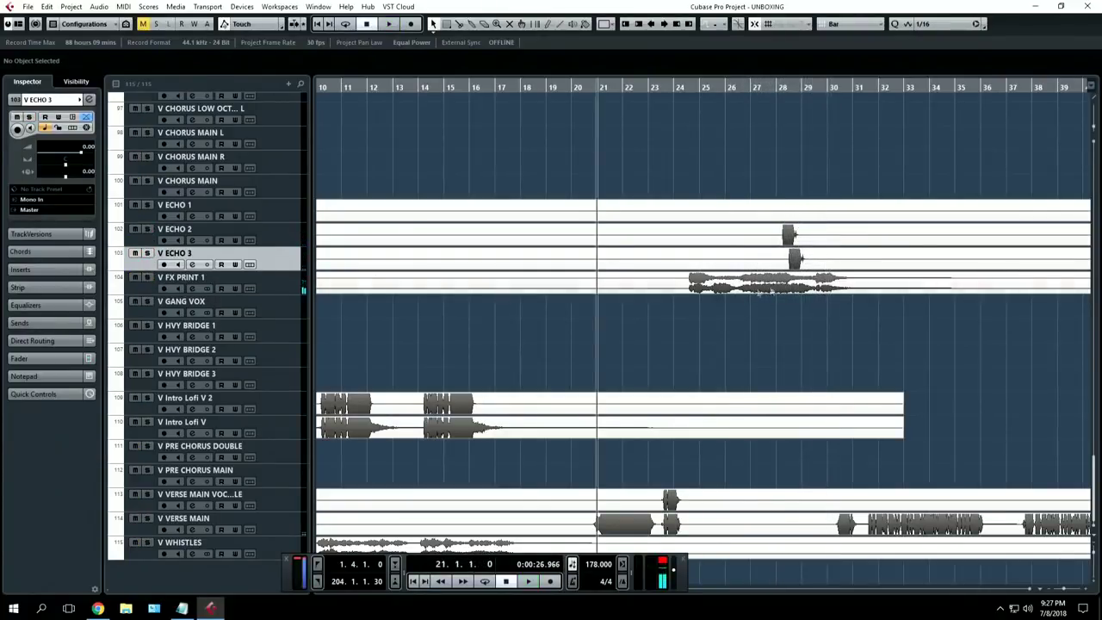
Play the verse vocals with all tracks unsoloed from bar 32, and stop playback
scroll(761, 293, right, 6)
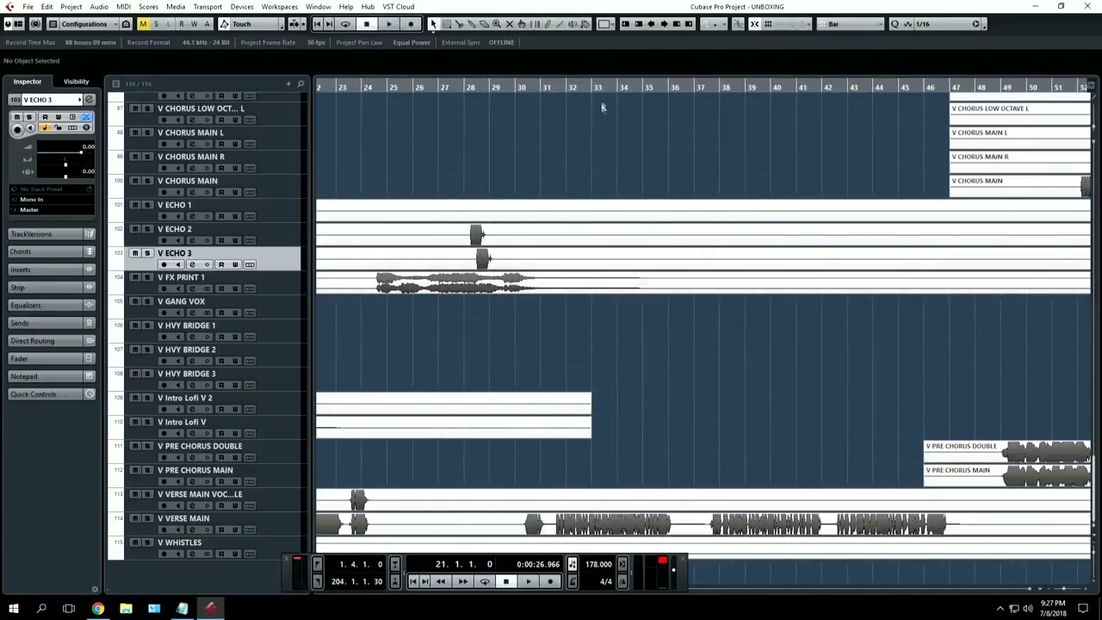
click(536, 86)
key(space)
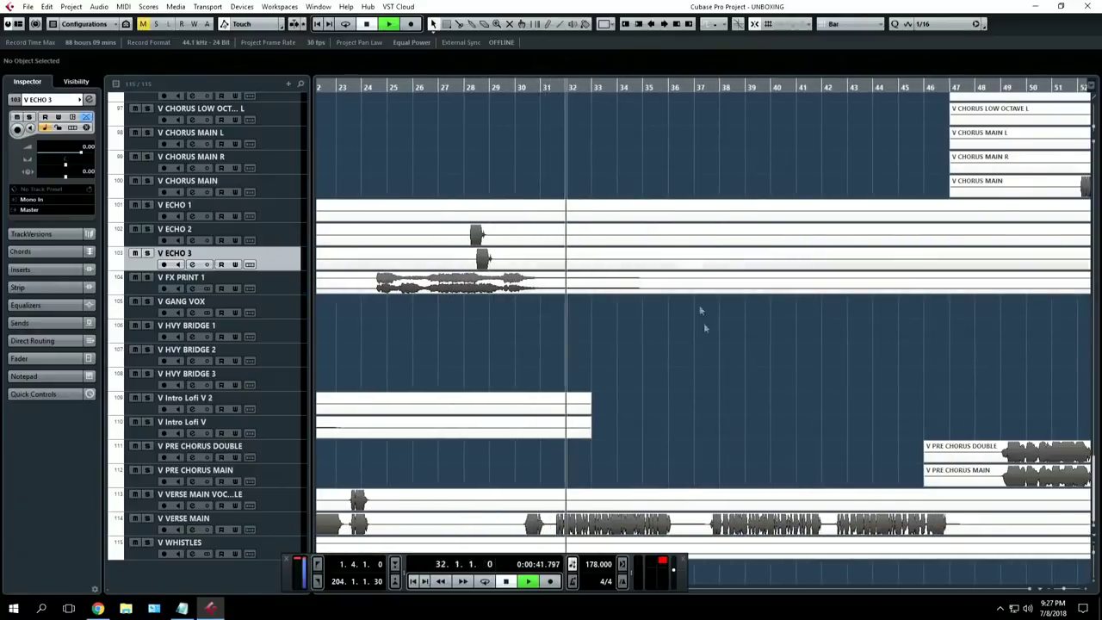
scroll(711, 374, right, 3)
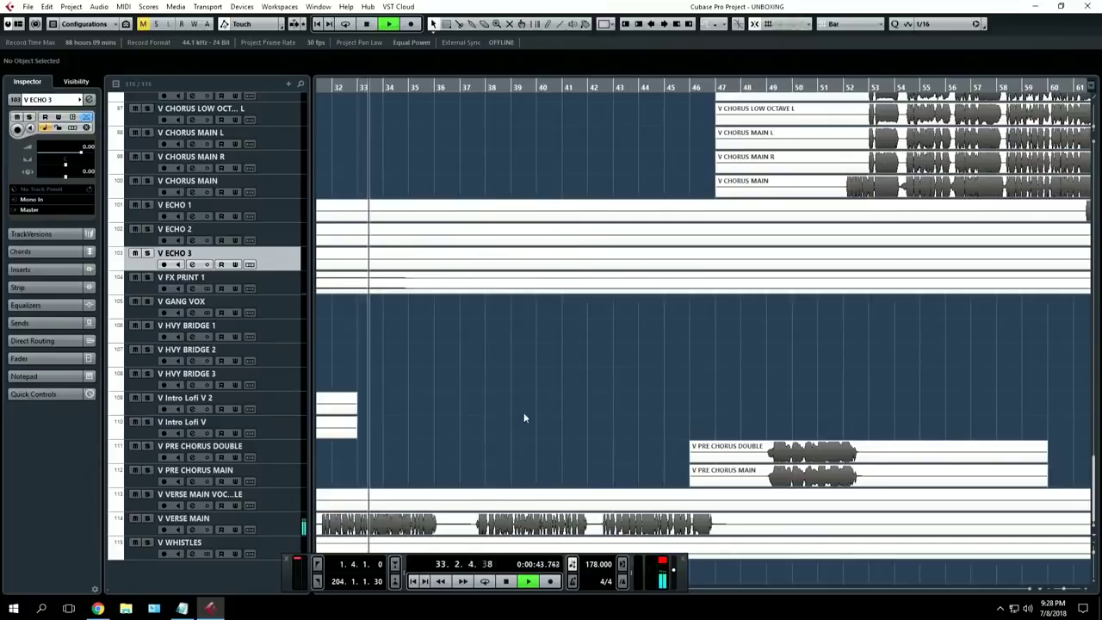
scroll(702, 393, right, 3)
key(space)
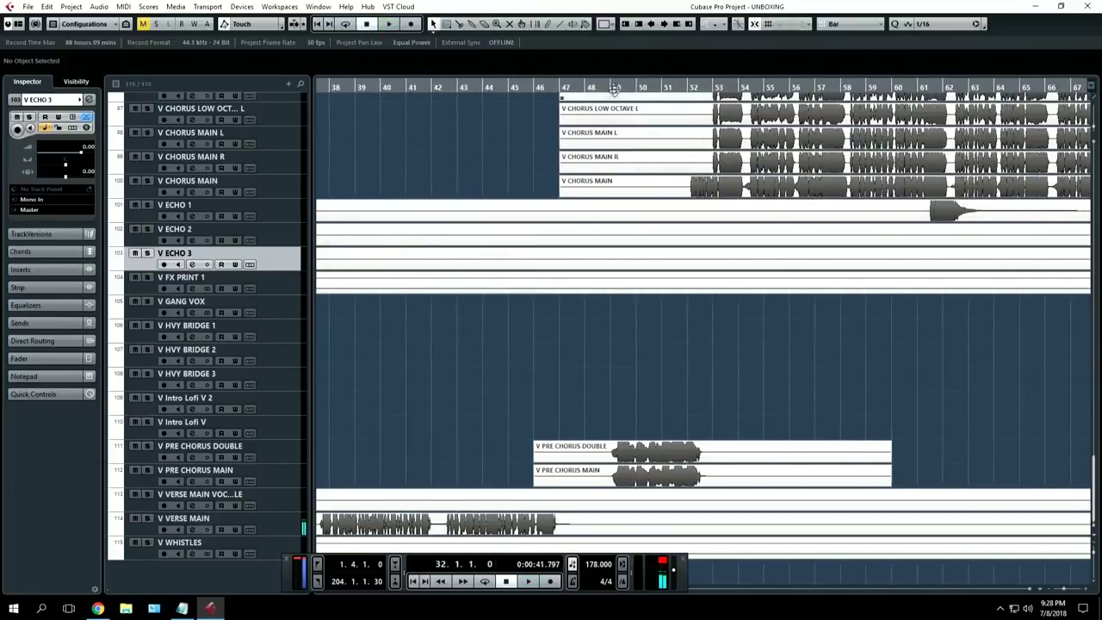
Play from bar 49, replay it with V PRE CHORUS DOUBLE and V PRE CHORUS MAIN soloed, clear the solos, and stop
click(613, 87)
key(space)
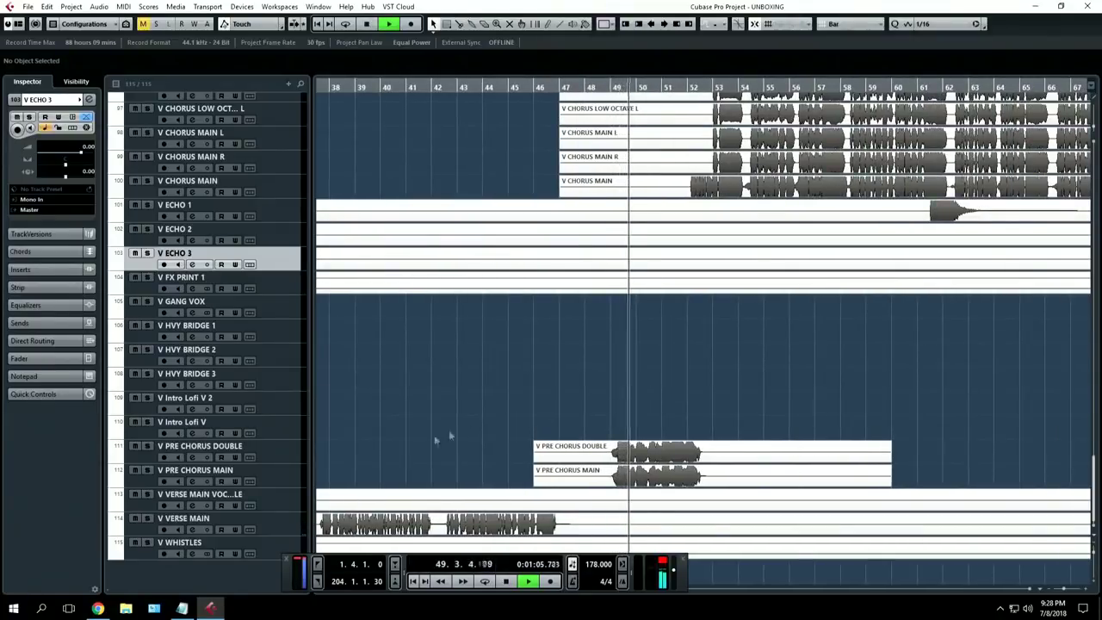
key(space)
click(147, 446)
click(147, 470)
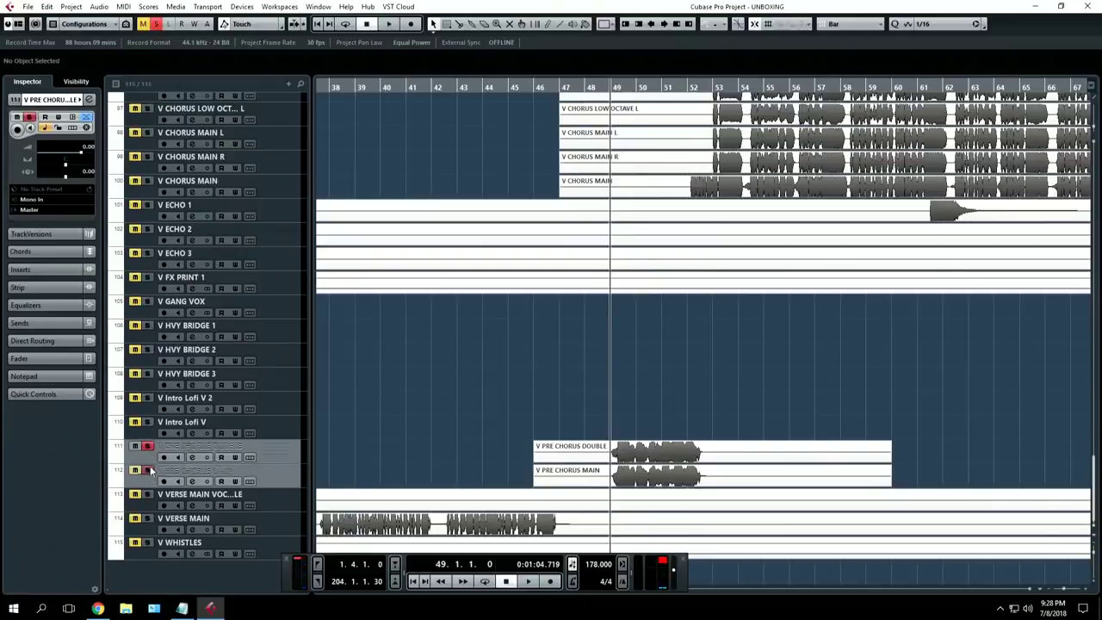
key(space)
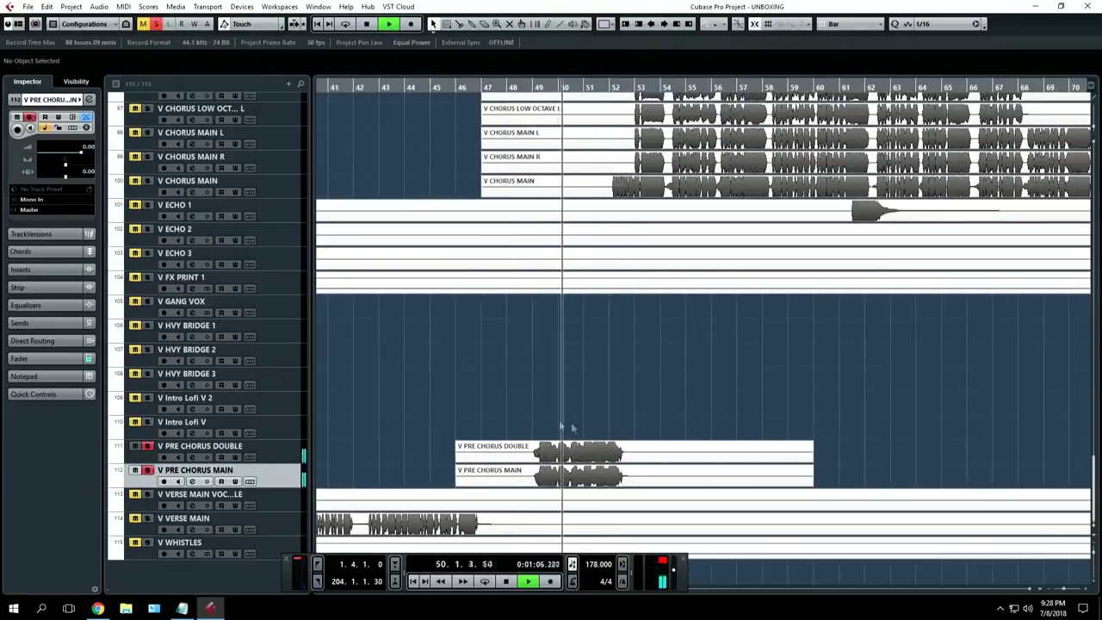
scroll(534, 404, right, 2)
scroll(515, 386, right, 4)
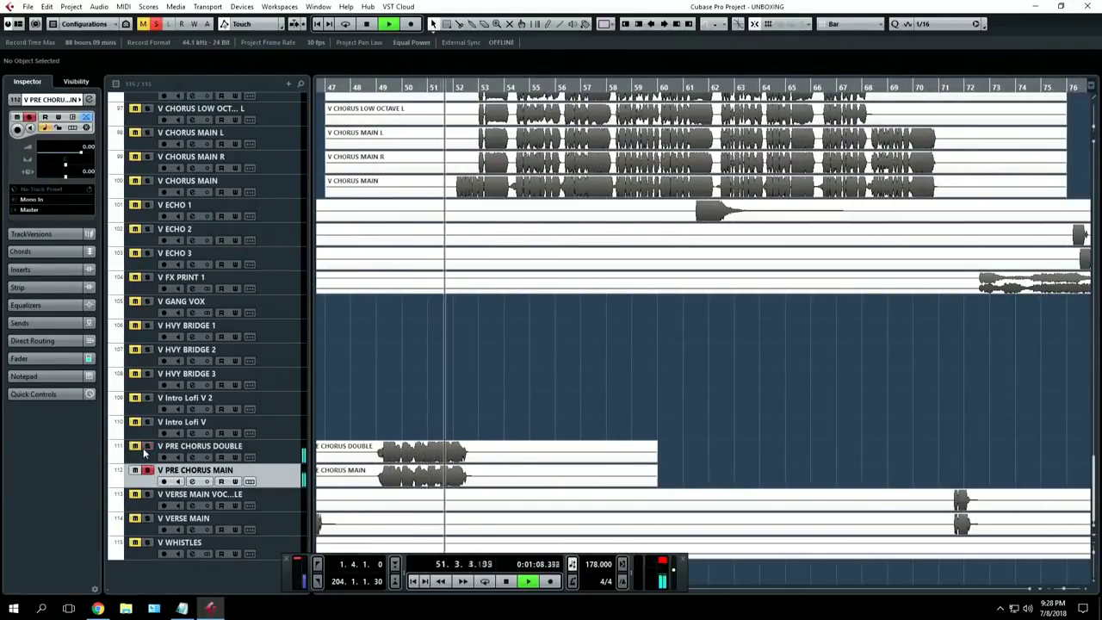
key(space)
Set the playback position to bar 52 and move the V CHORUS MAIN track directly above V CHORUS DOUBLE
scroll(493, 419, up, 6)
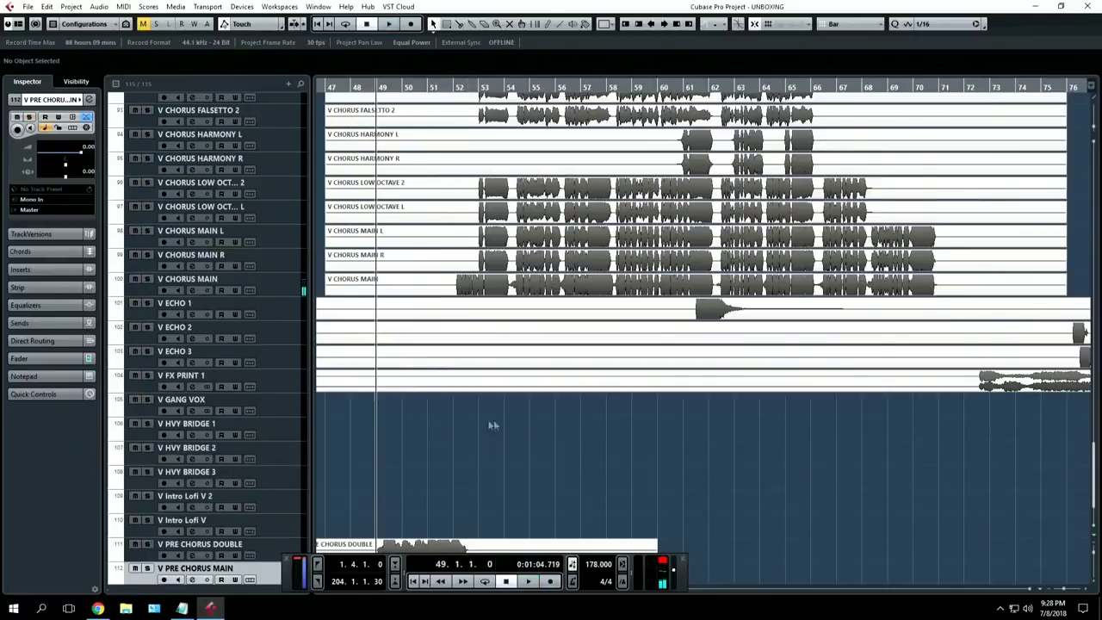
scroll(506, 433, down, 2)
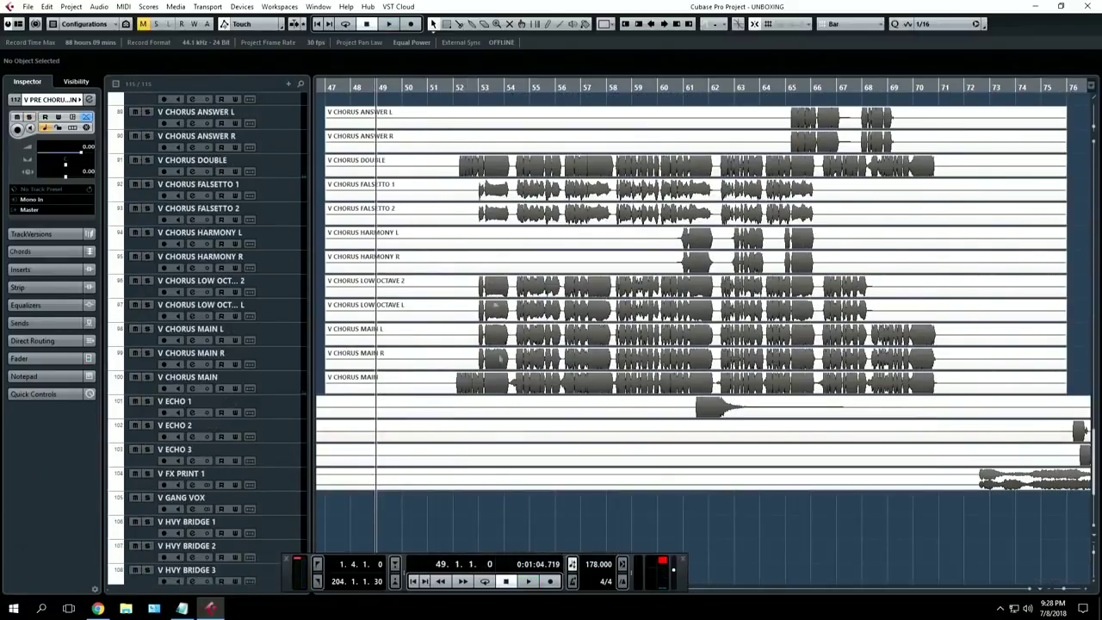
click(458, 90)
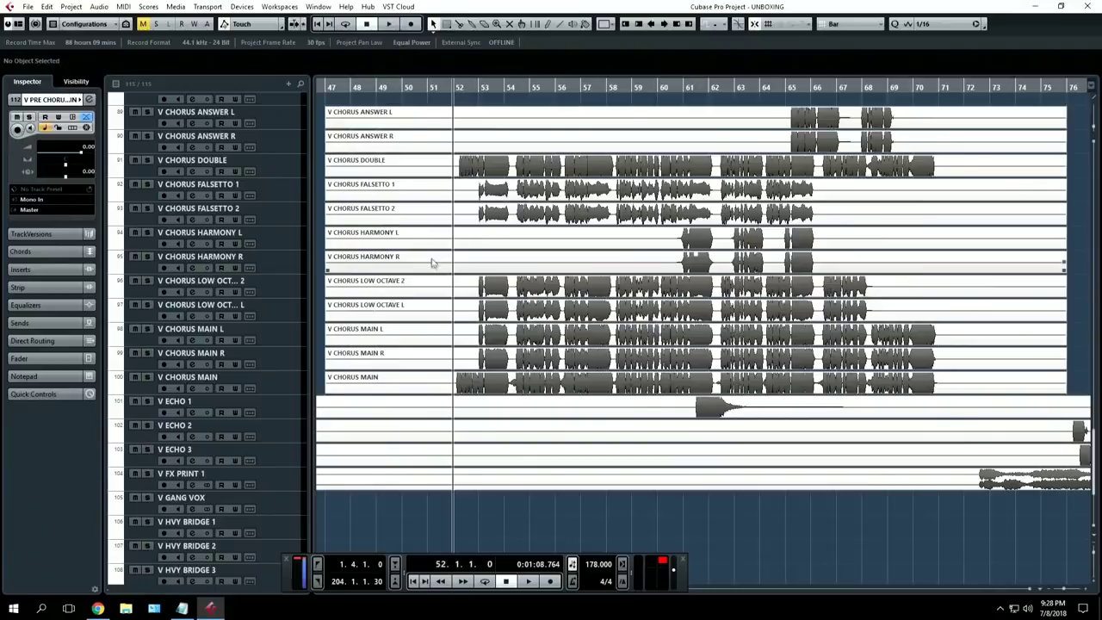
scroll(431, 261, down, 2)
click(293, 388)
drag(294, 388, 300, 172)
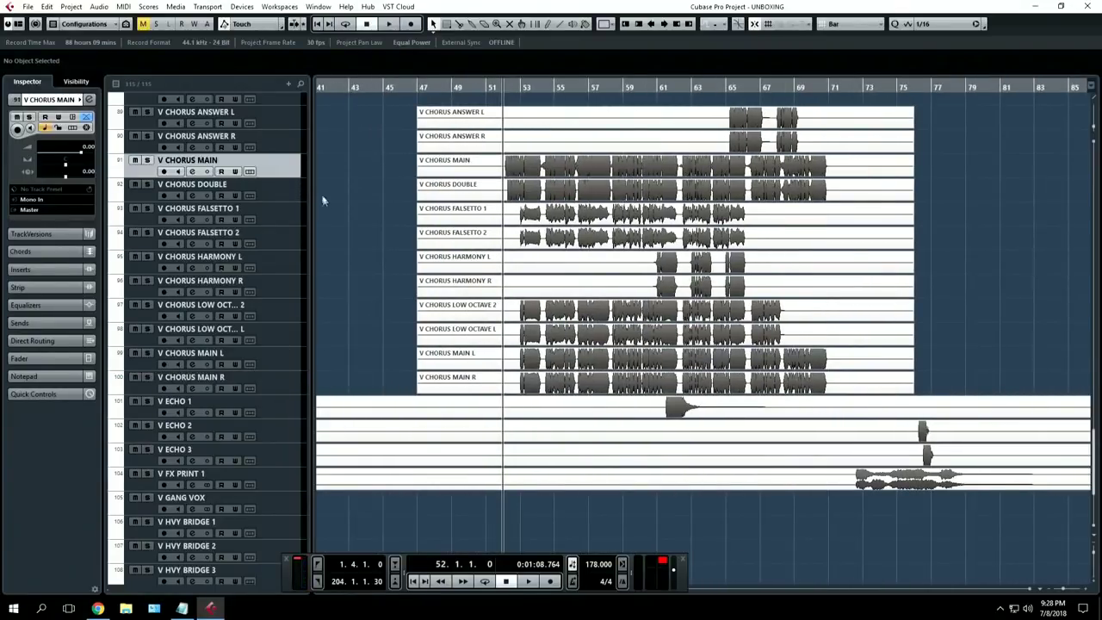
Move the V CHORUS HARMONY L and R tracks together below the other chorus vocal tracks
click(290, 263)
shift+click(282, 290)
drag(278, 271, 287, 389)
Move V CHORUS MAIN L and R directly below V CHORUS DOUBLE and pan them hard left and hard right
click(280, 322)
shift+click(279, 330)
drag(280, 329, 293, 211)
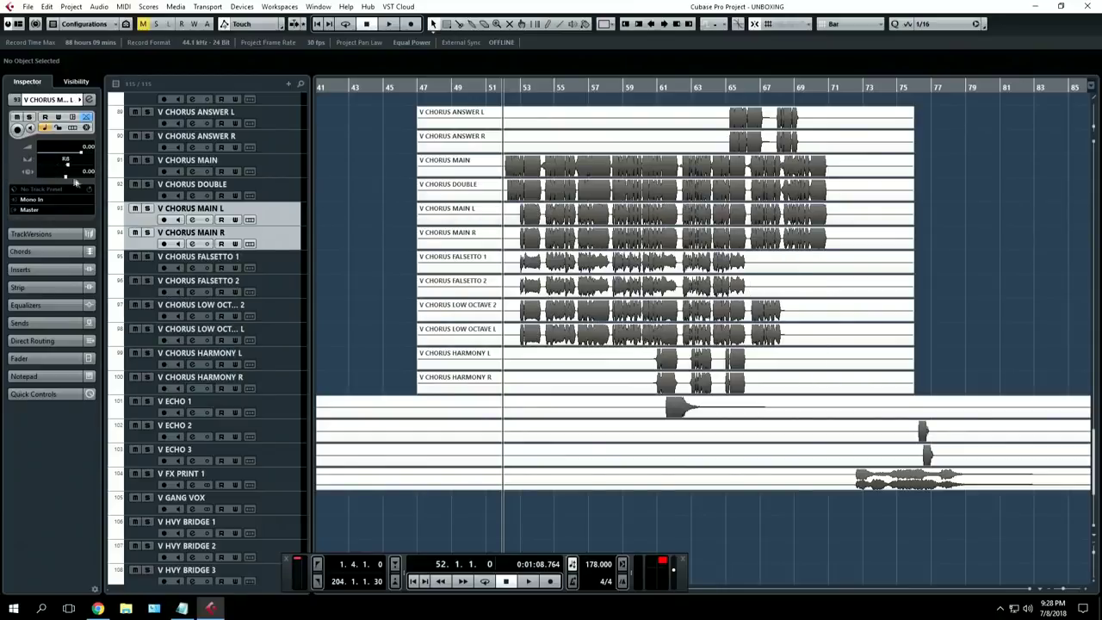
drag(64, 164, 14, 170)
click(275, 238)
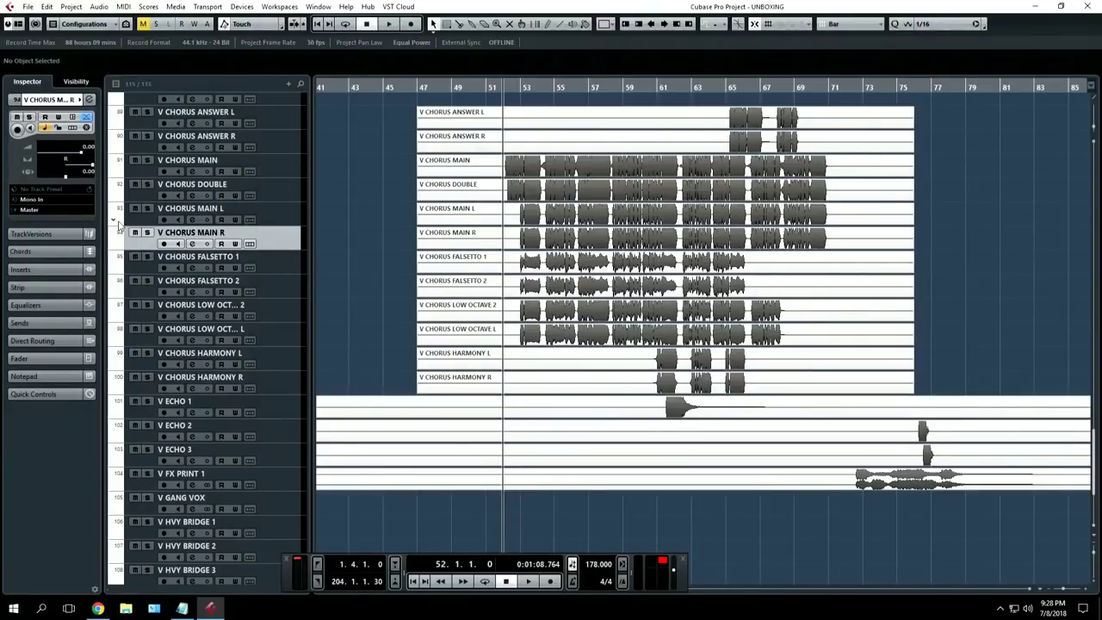
Solo the V CHORUS MAIN, V CHORUS DOUBLE, V CHORUS MAIN L and V CHORUS MAIN R tracks
click(147, 161)
click(147, 184)
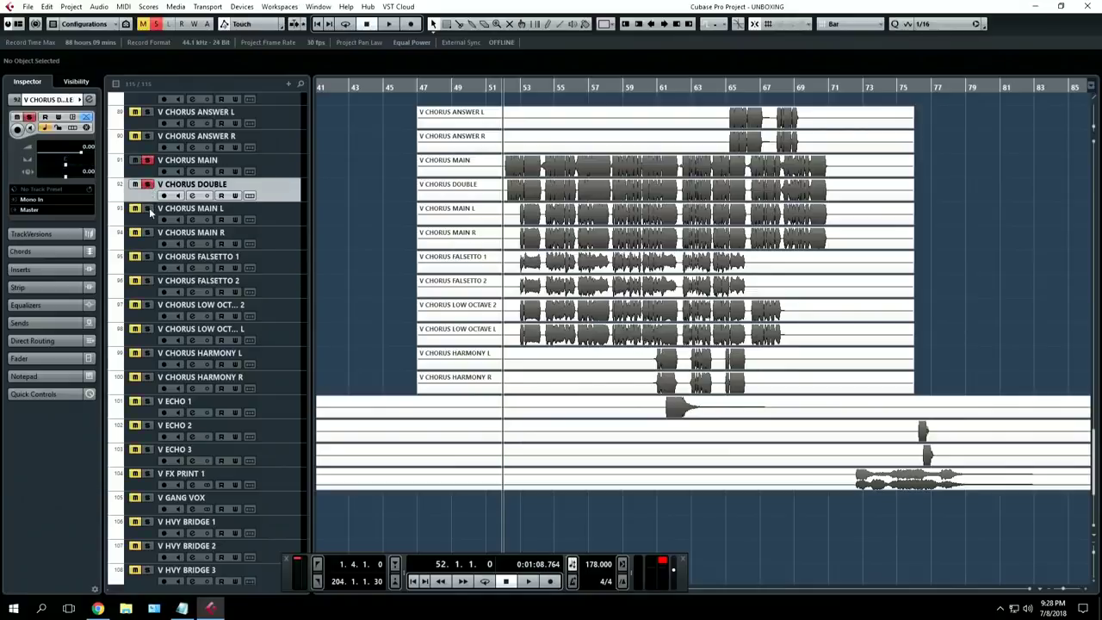
click(147, 209)
click(147, 233)
click(283, 215)
click(292, 239)
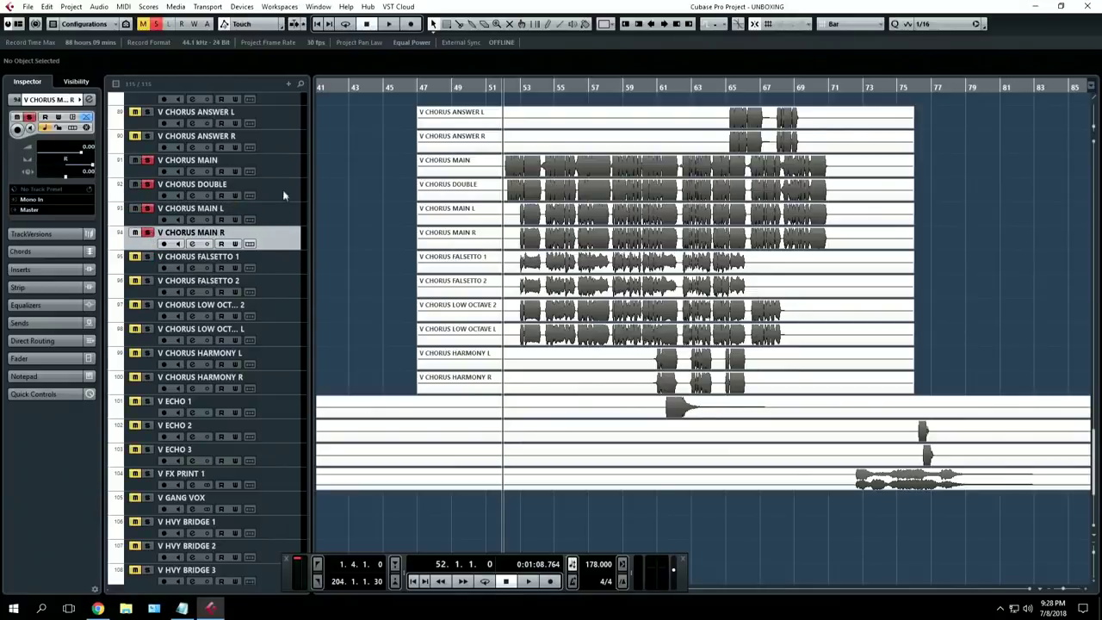
click(282, 190)
click(286, 163)
Play the four soloed main chorus vocals from bar 52, stop playback, and clear their solos
scroll(483, 165, up, 3)
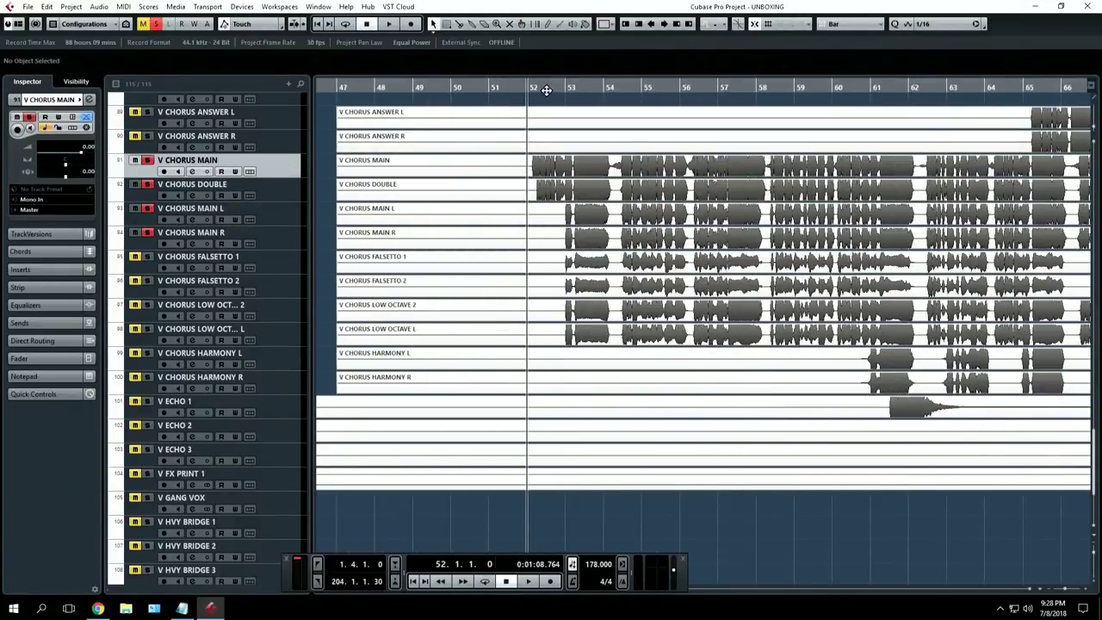
key(space)
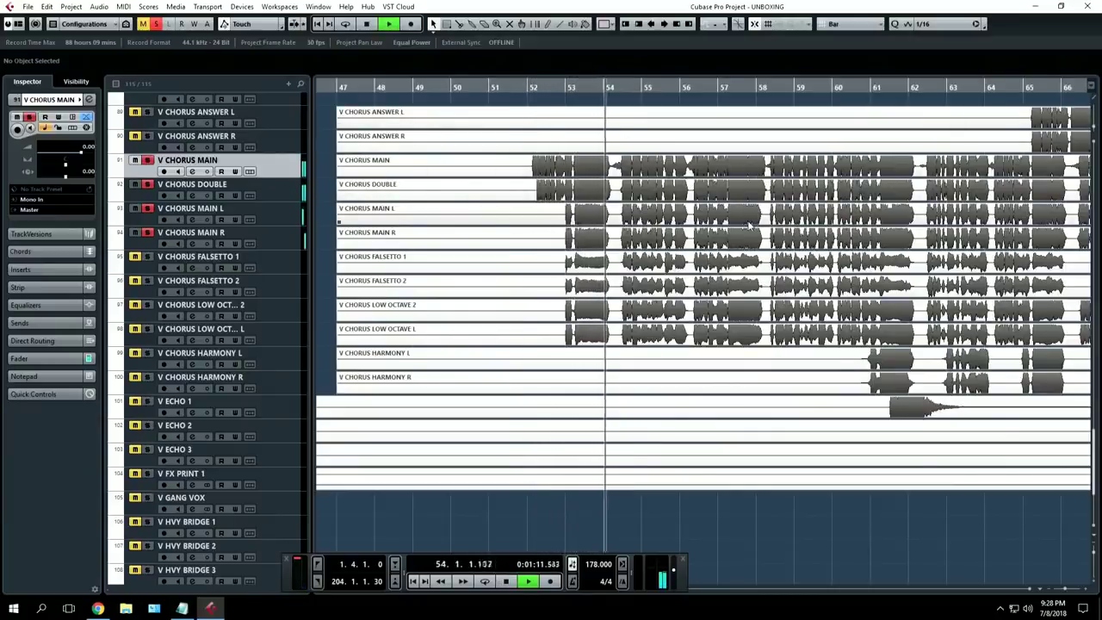
scroll(706, 229, right, 2)
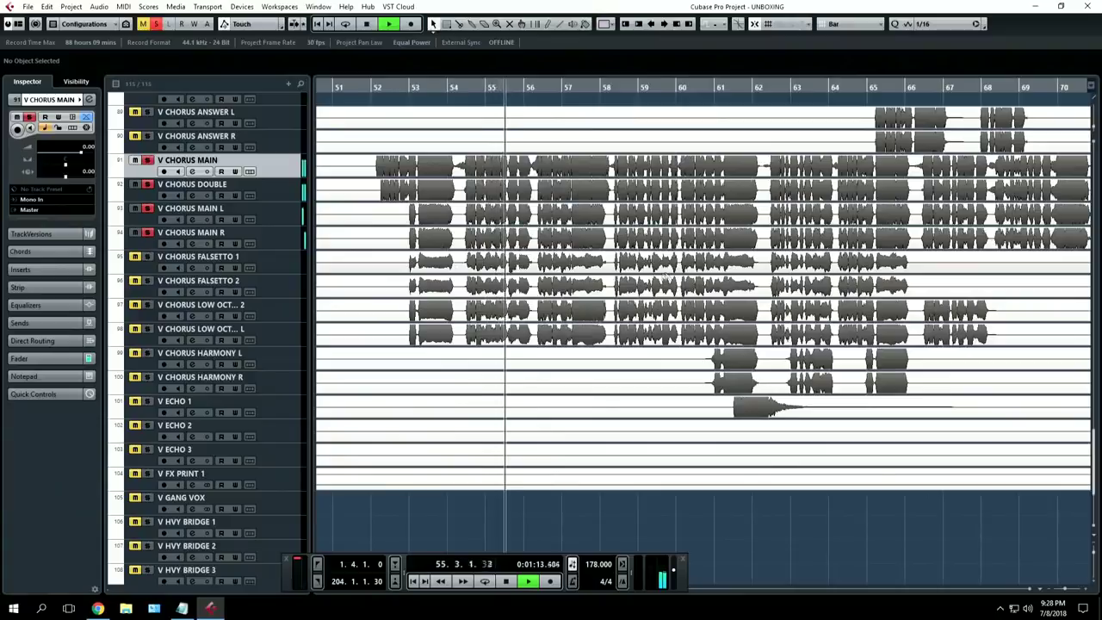
key(g)
key(space)
click(147, 160)
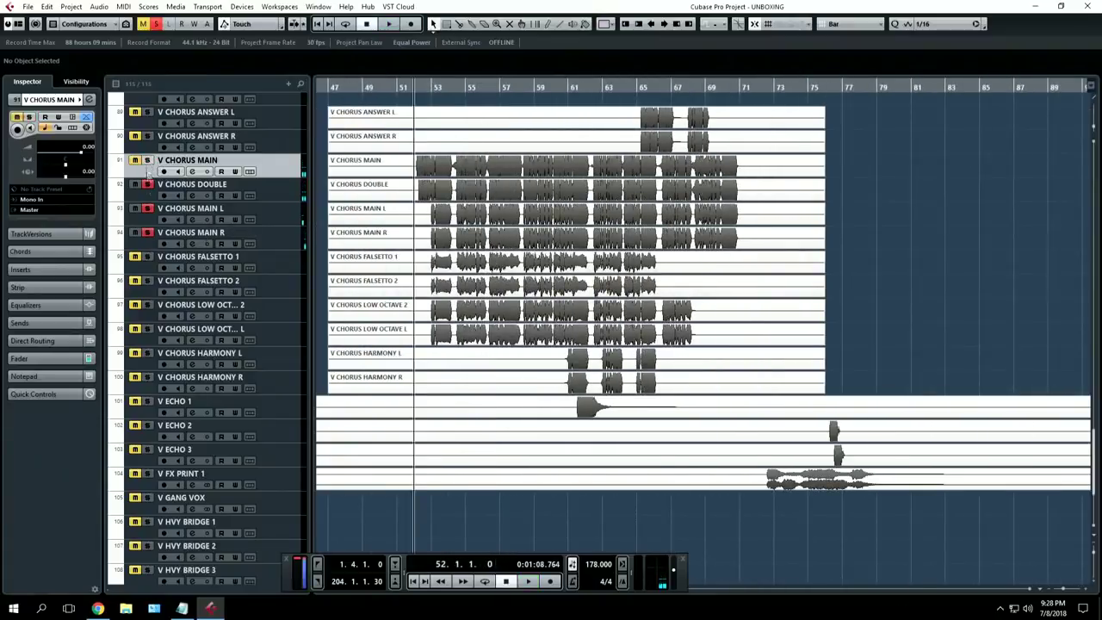
click(147, 185)
click(147, 208)
click(152, 244)
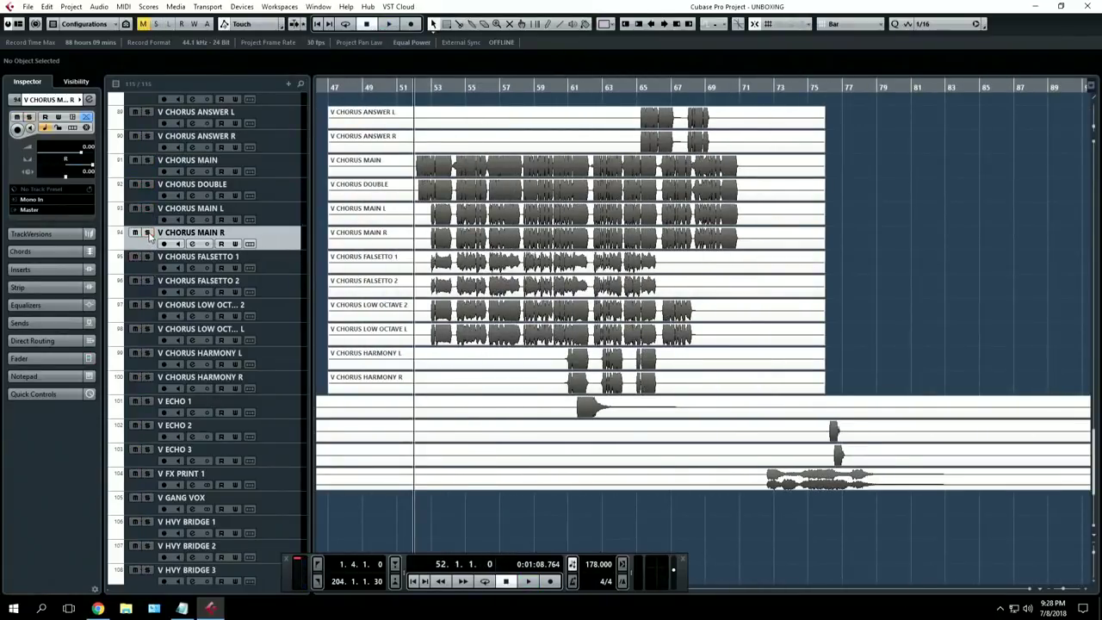
Solo V CHORUS FALSETTO 1 and 2, panning FALSETTO 1 hard left and FALSETTO 2 hard right
click(148, 265)
click(148, 281)
click(153, 270)
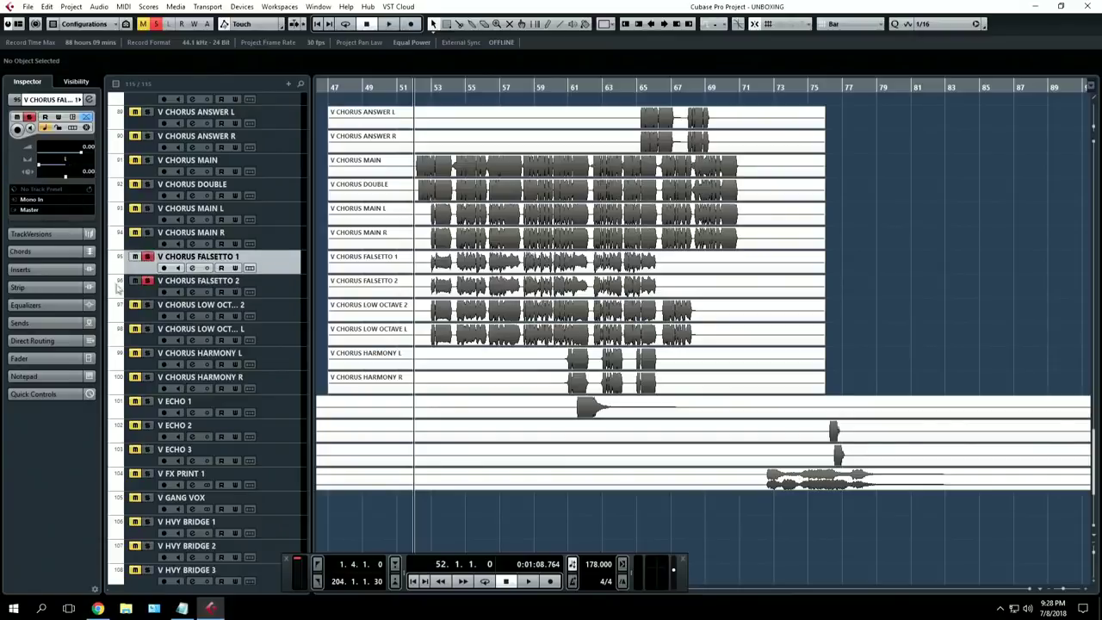
click(142, 293)
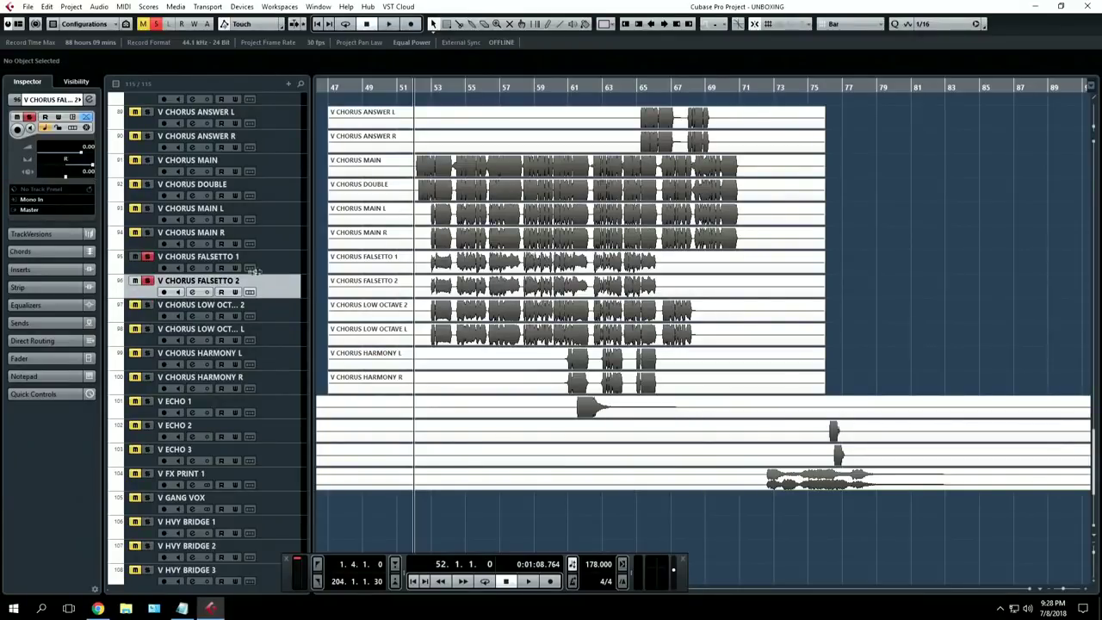
Pan the V CHORUS LOW OCTAVE L track hard left
click(274, 319)
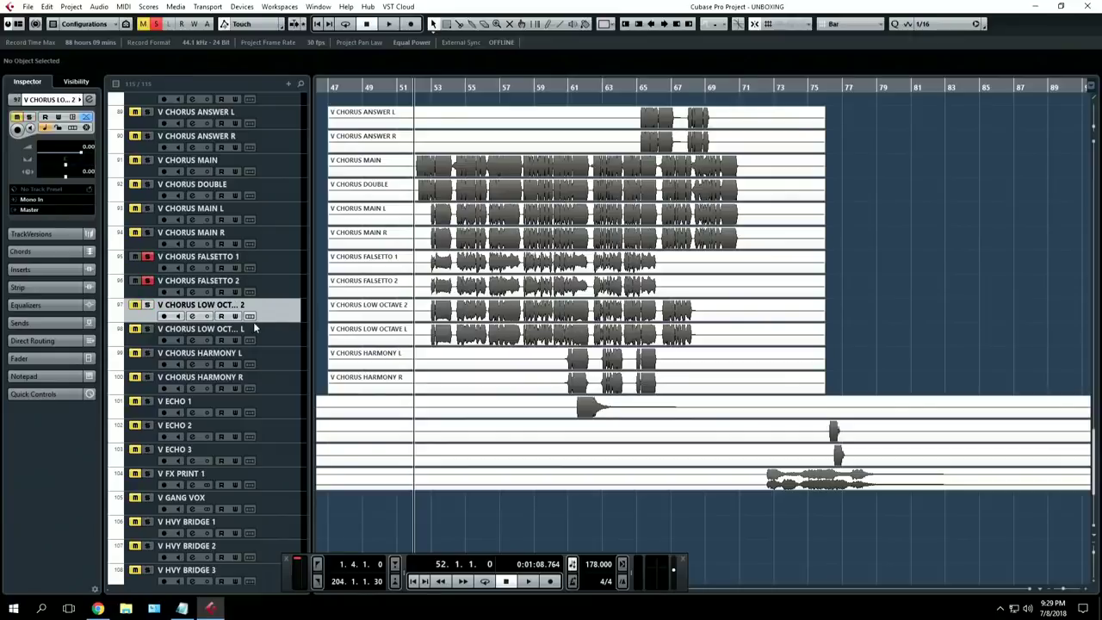
click(284, 353)
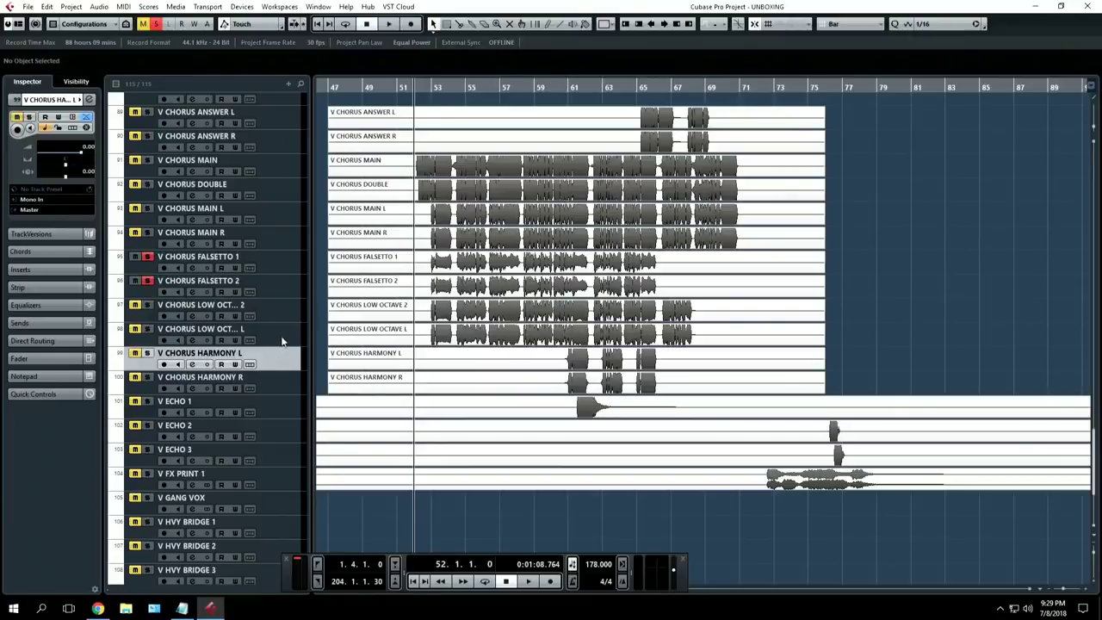
ctrl+click(283, 337)
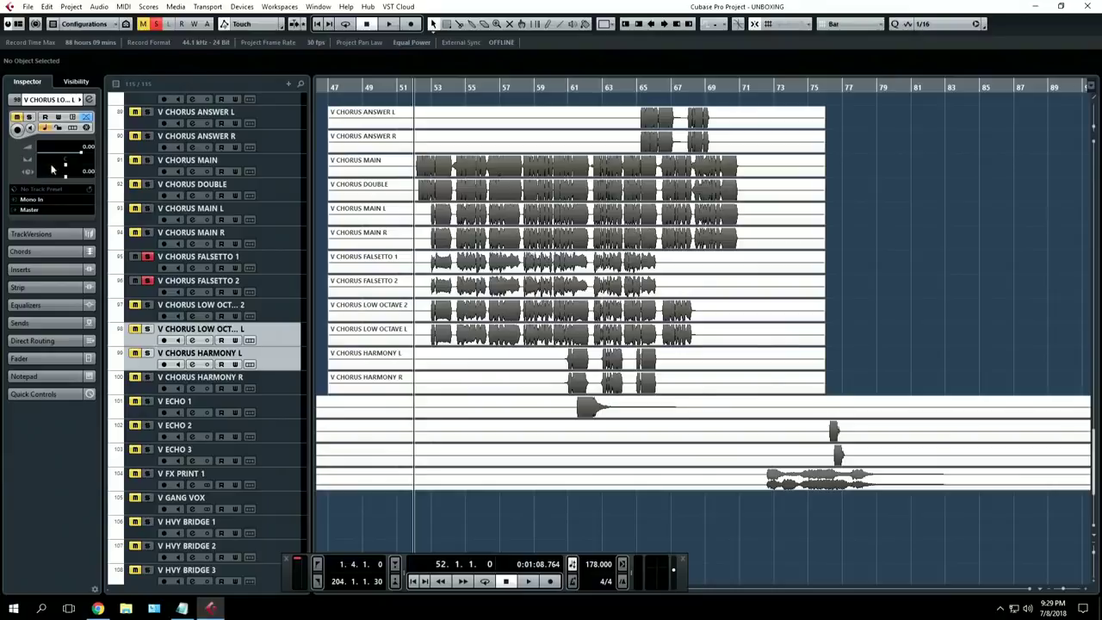
ctrl+click(265, 342)
click(283, 337)
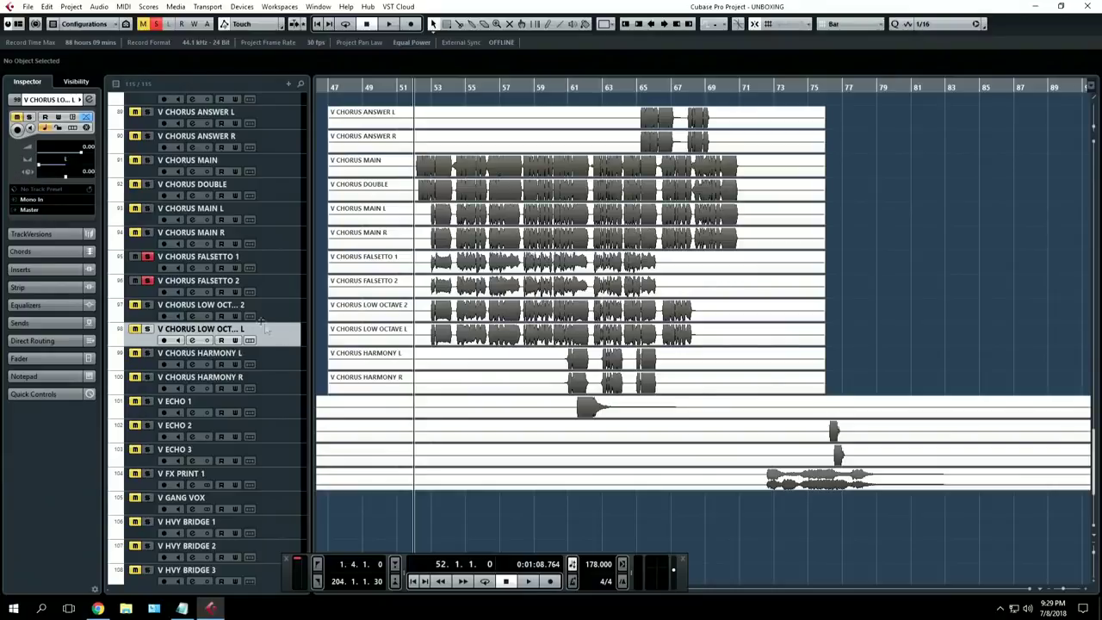
Pan V CHORUS HARMONY L to the left, and V CHORUS HARMONY R and V CHORUS LOW OCTAVE 2 to the right
click(286, 359)
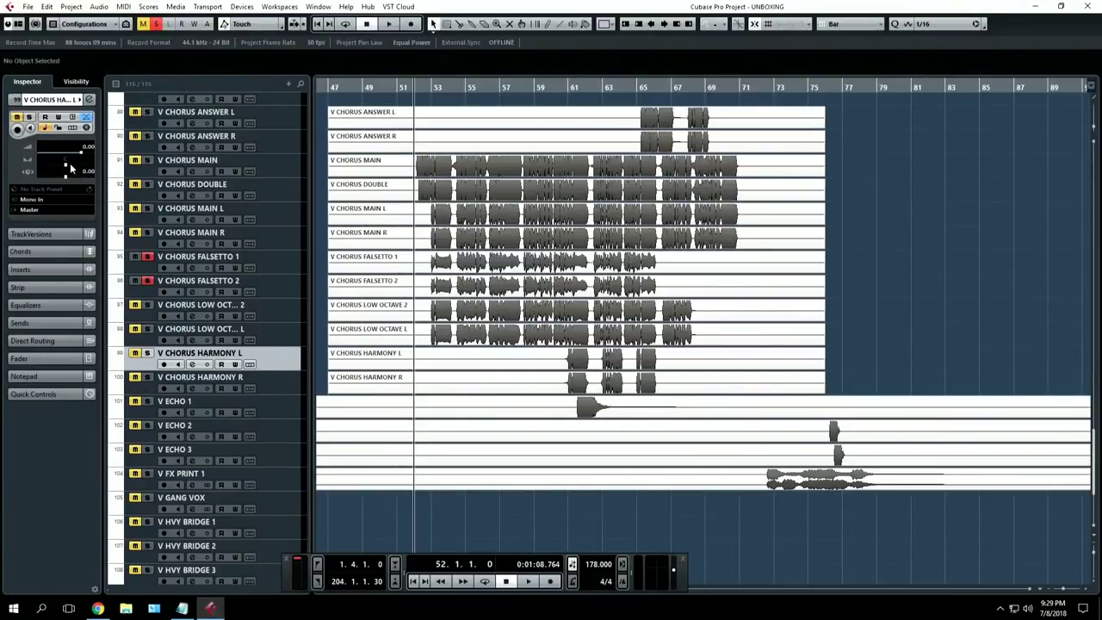
click(290, 381)
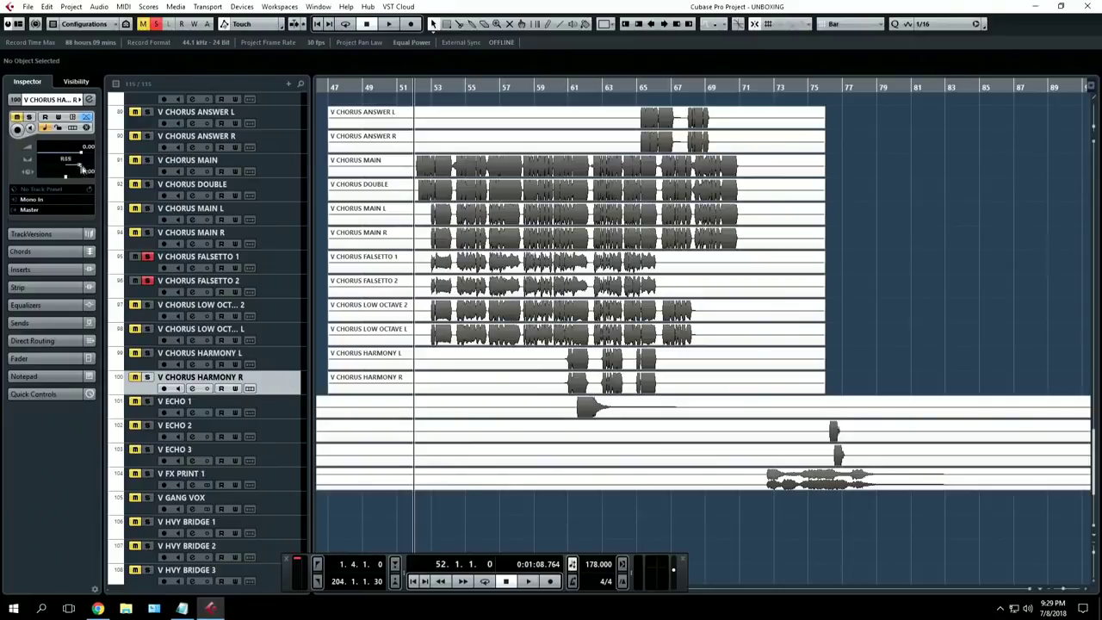
click(290, 311)
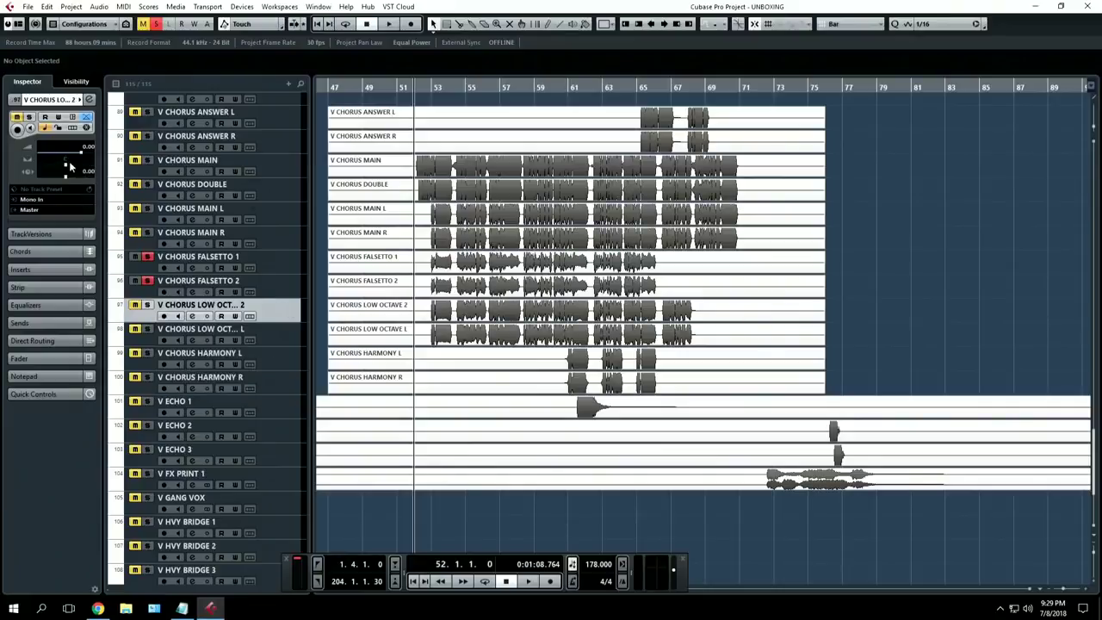
drag(71, 167, 86, 174)
Select the tracks from V CHORUS ANSWER L to V CHORUS HARMONY R, solo them together, and play from bar 52
click(281, 125)
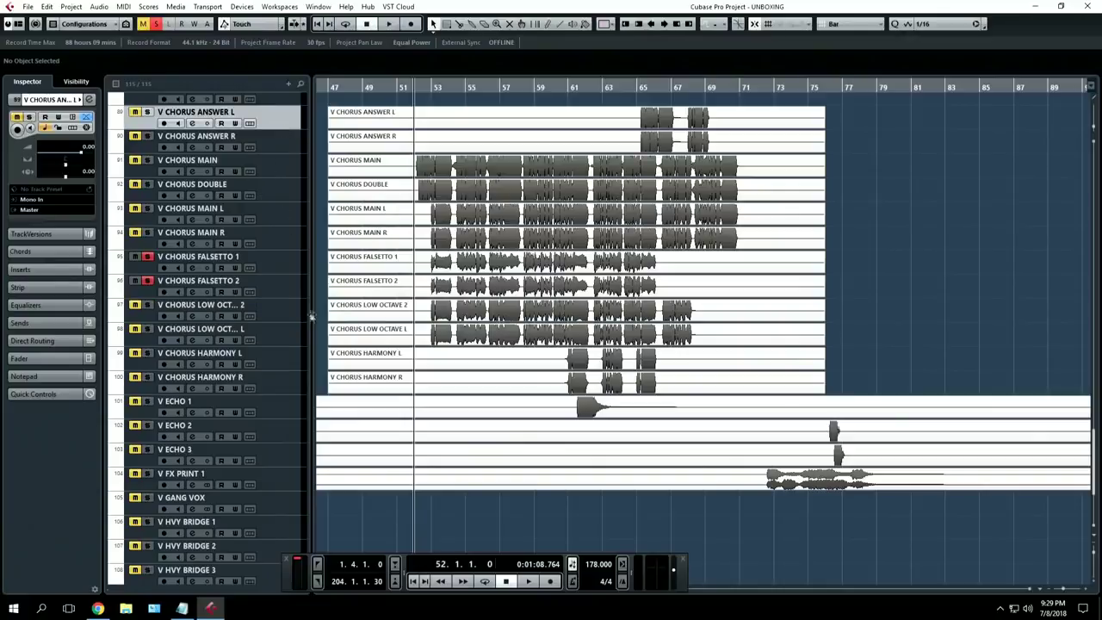
shift+click(303, 386)
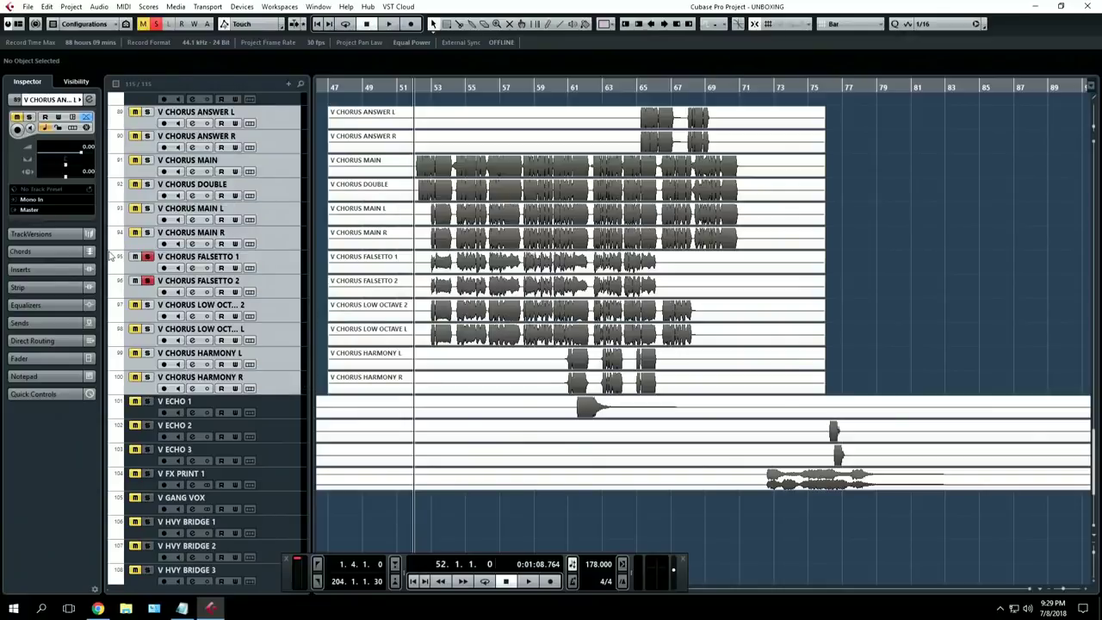
click(147, 280)
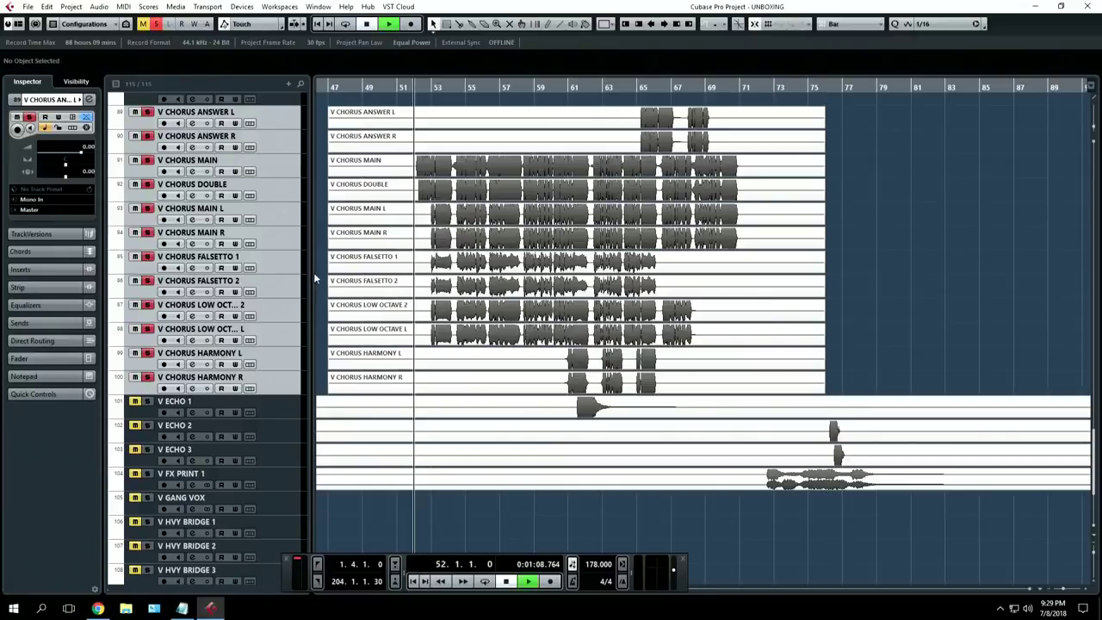
key(space)
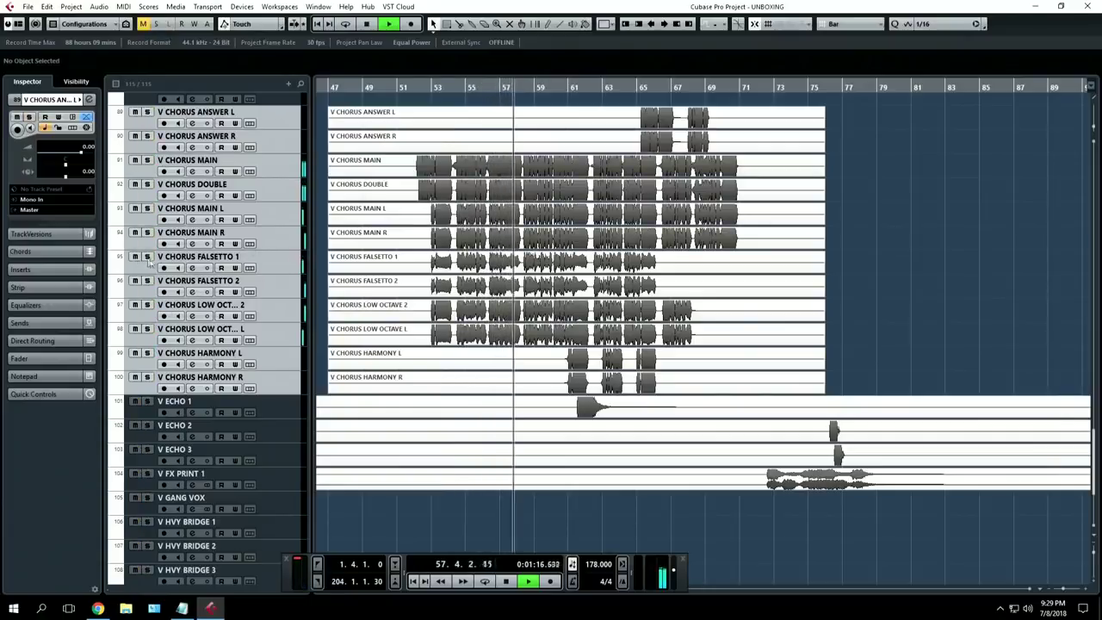
During playback, replace the group solo with V CHORUS FALSETTO 1 and 2 plus V CHORUS HARMONY L and R
ctrl+click(147, 256)
click(149, 282)
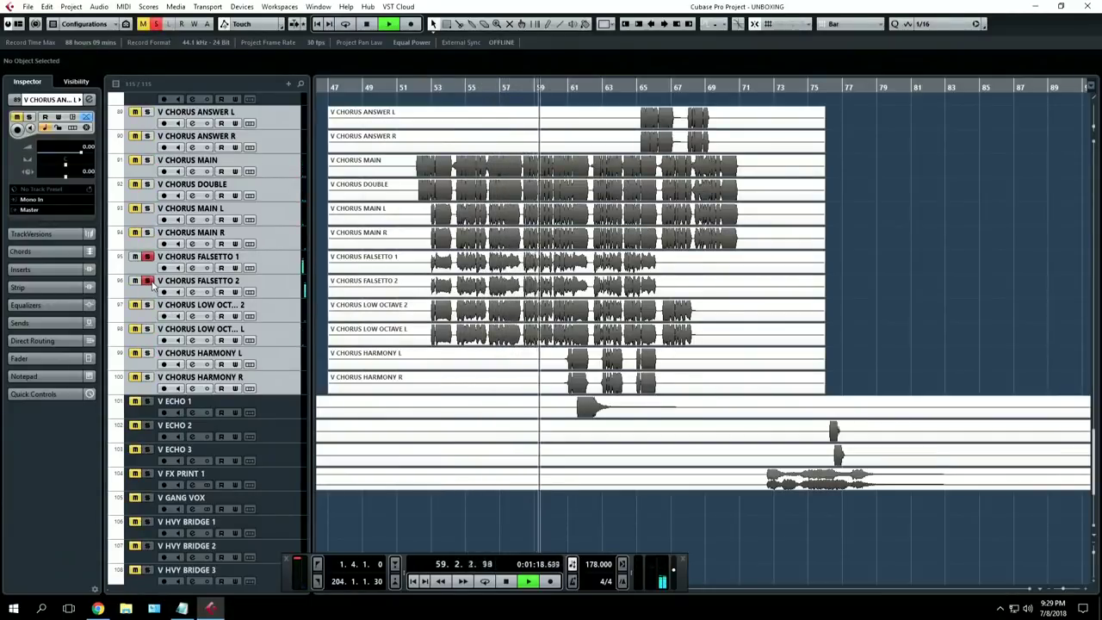
click(148, 353)
click(148, 378)
Add V CHORUS LOW OCTAVE L and 2 and the V CHORUS ANSWER L and R tracks to the solo
click(147, 329)
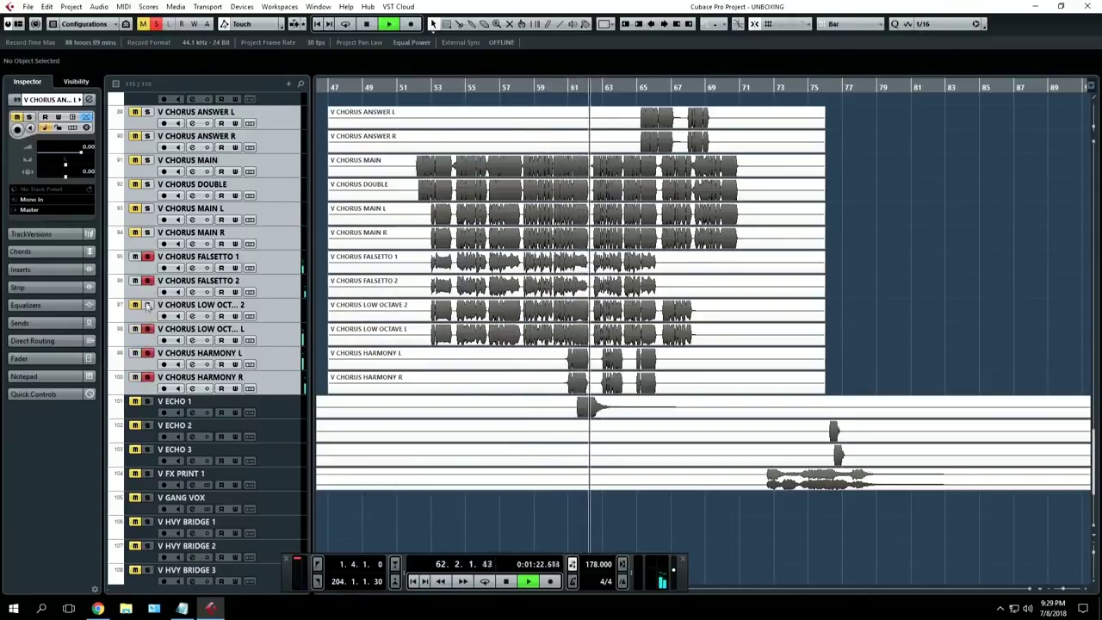
click(147, 305)
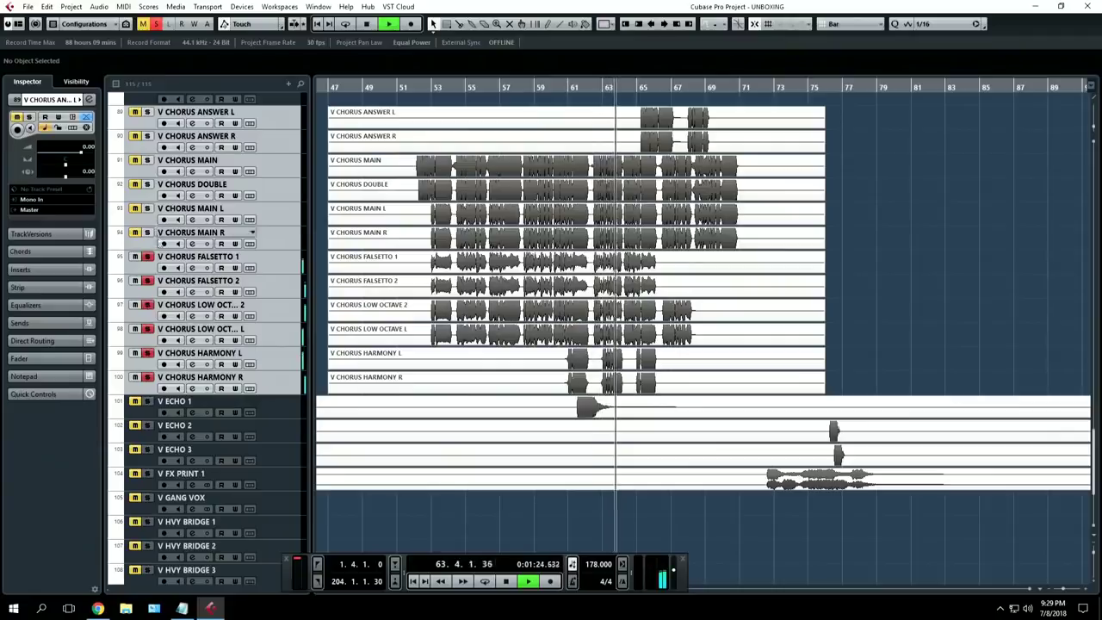
click(147, 112)
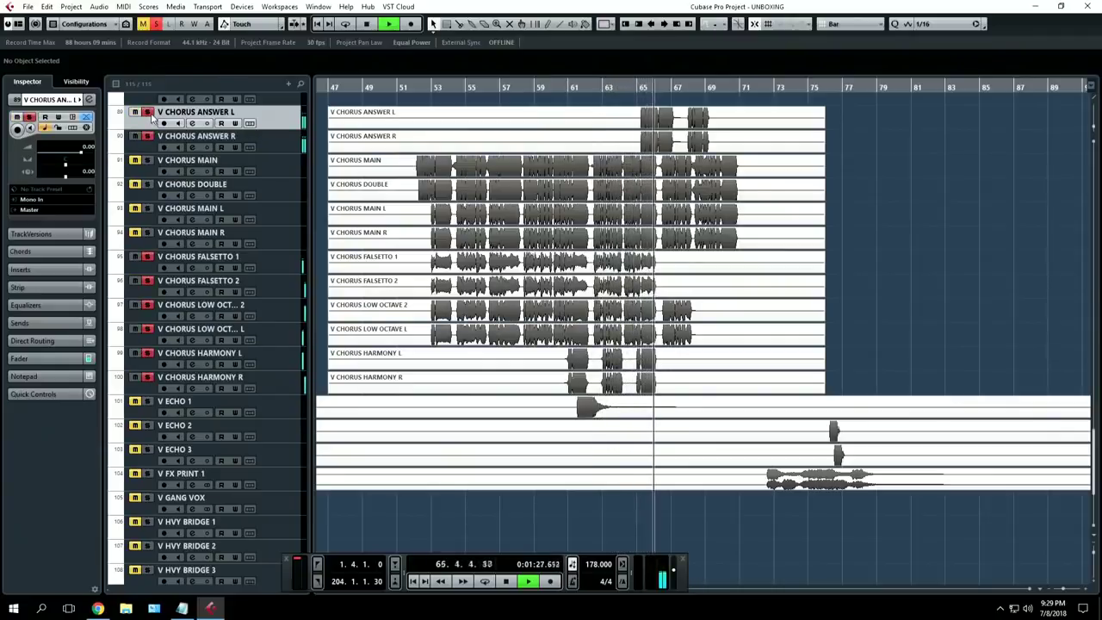
Clear all solos at once, continue listening to the end of the chorus, and stop playback
click(158, 25)
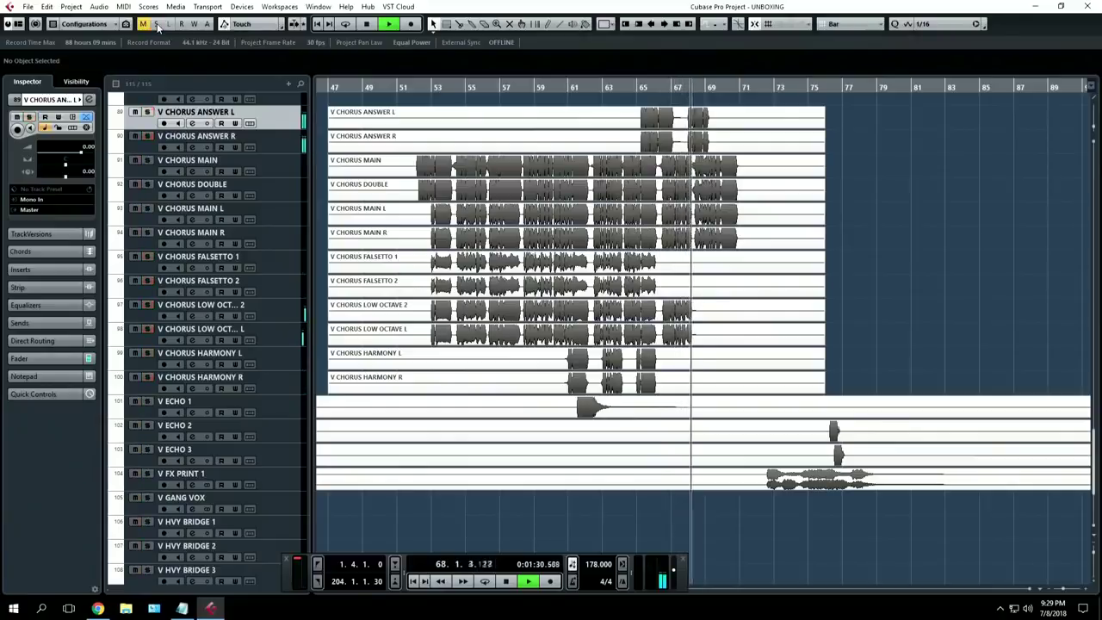
scroll(640, 287, right, 2)
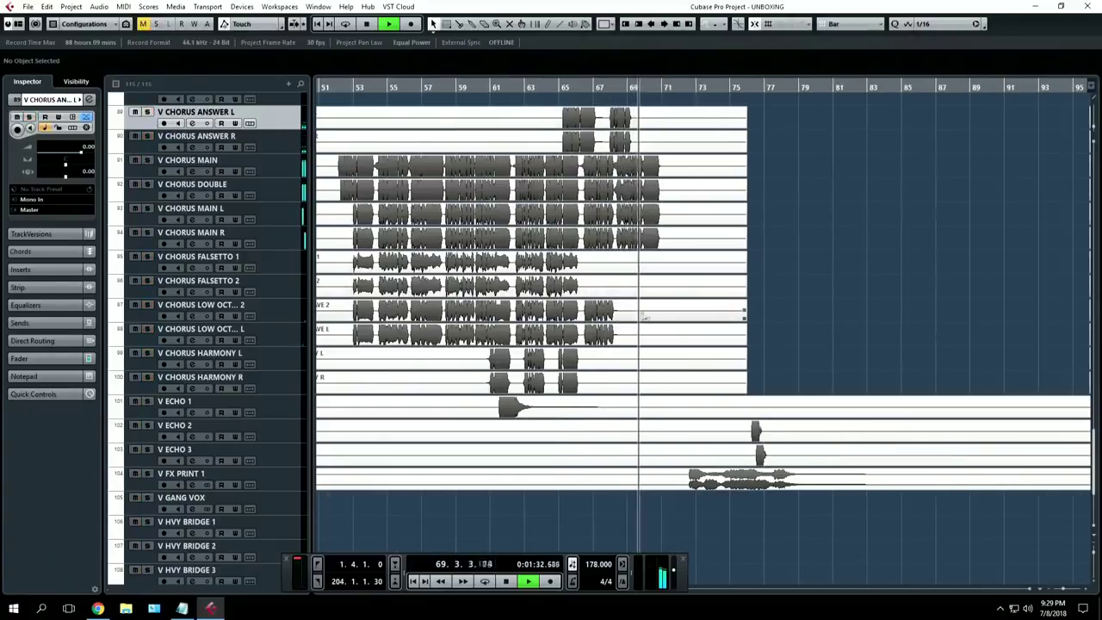
scroll(639, 288, down, 4)
key(space)
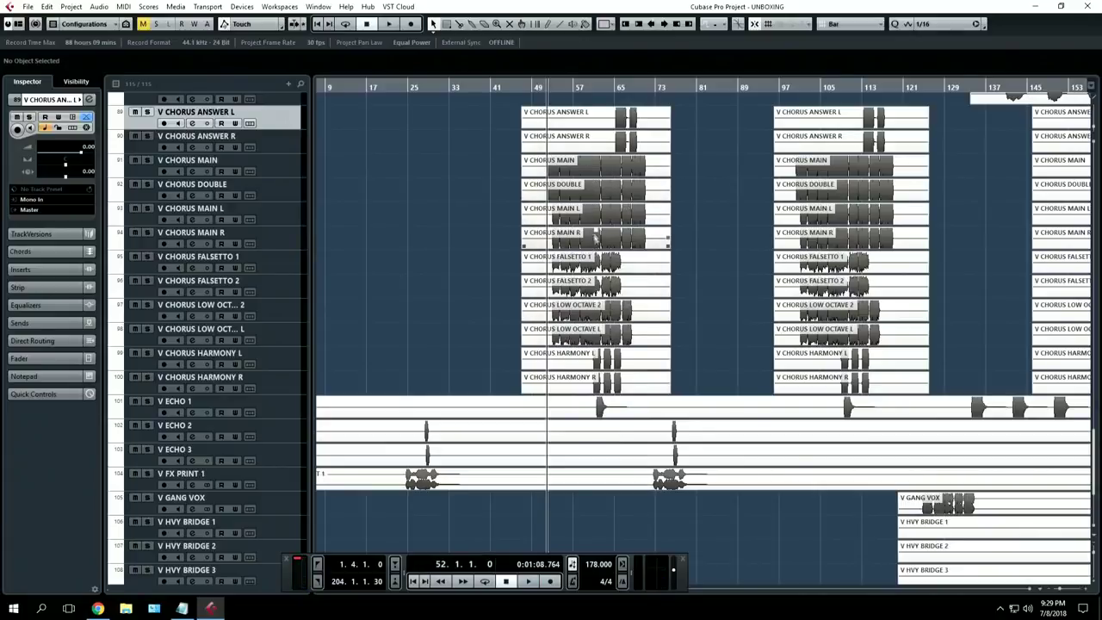
Locate the V GANG VOX part among the remaining vocal tracks and set the playhead just before its vocals, around bar 124
scroll(698, 230, right, 2)
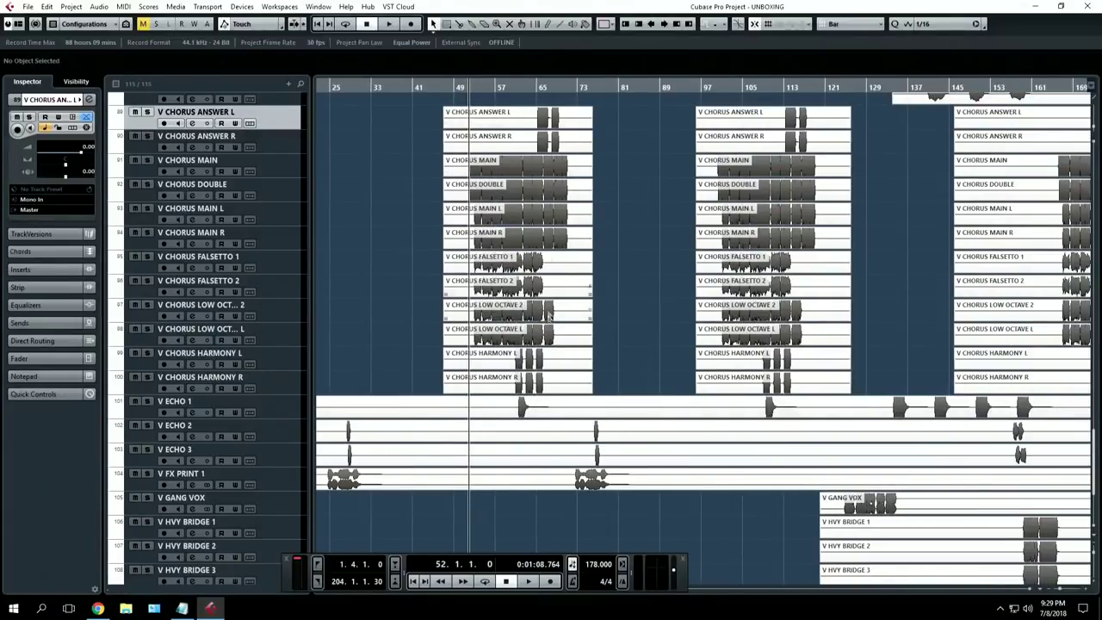
scroll(633, 379, right, 2)
scroll(583, 370, down, 4)
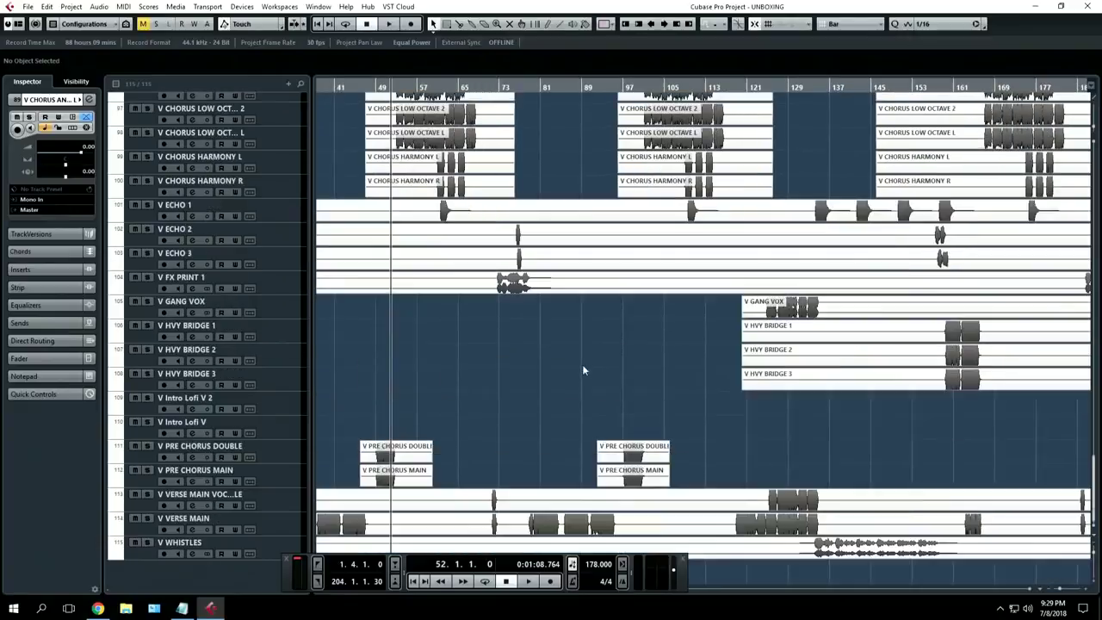
scroll(583, 360, up, 8)
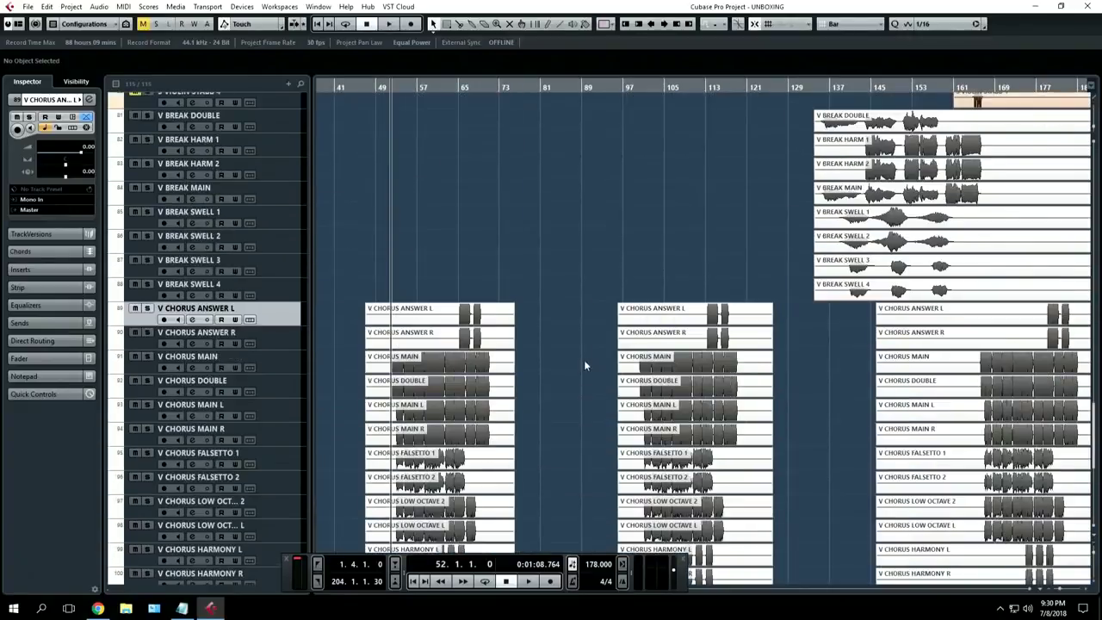
scroll(584, 360, down, 8)
scroll(584, 360, right, 4)
scroll(586, 365, right, 2)
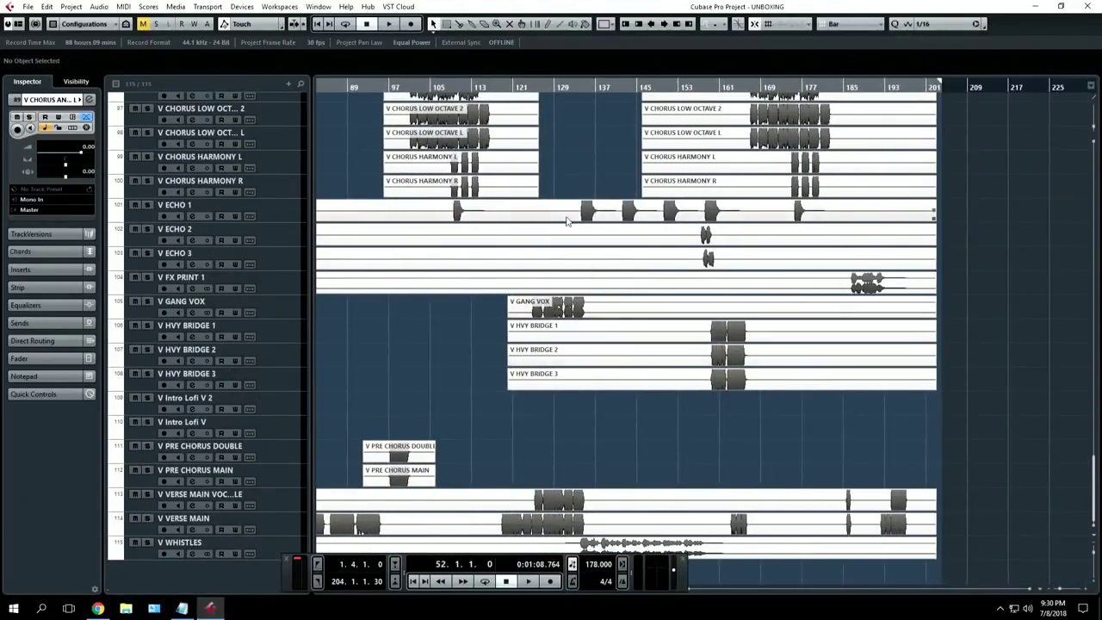
drag(499, 90, 597, 109)
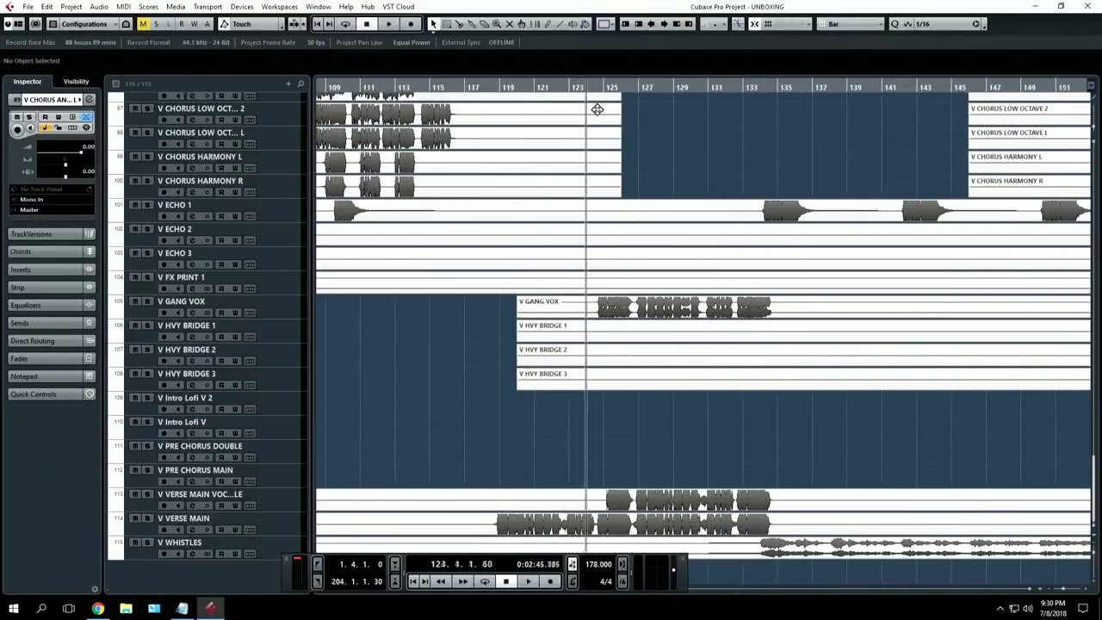
Play from bar 124, switching the V GANG VOX solo on and off to compare it with the full mix, and stop playback
click(148, 303)
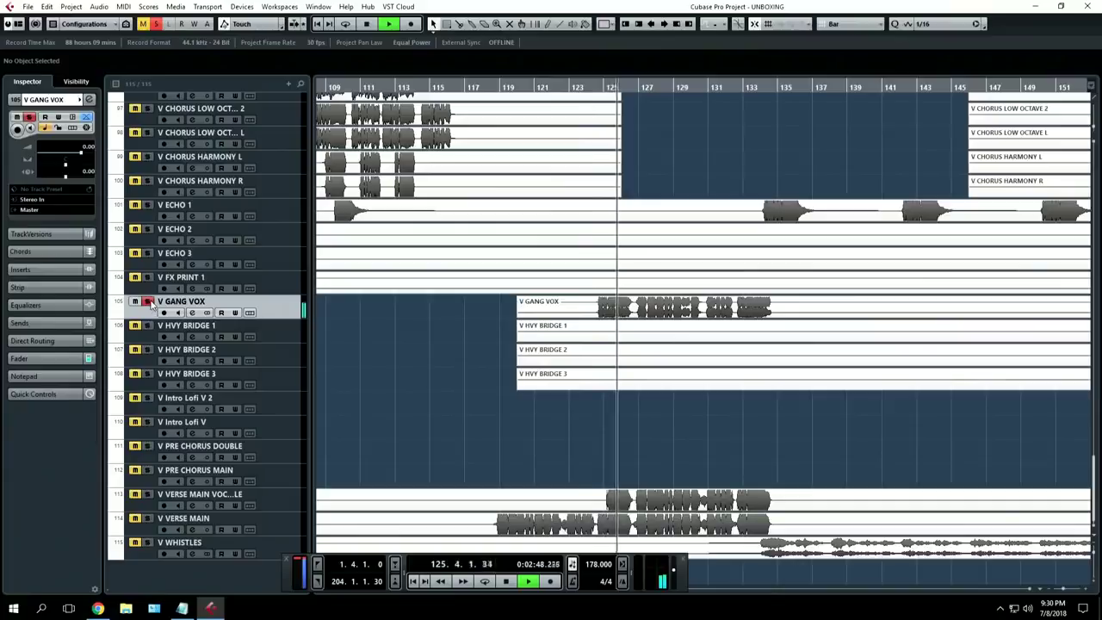
click(148, 302)
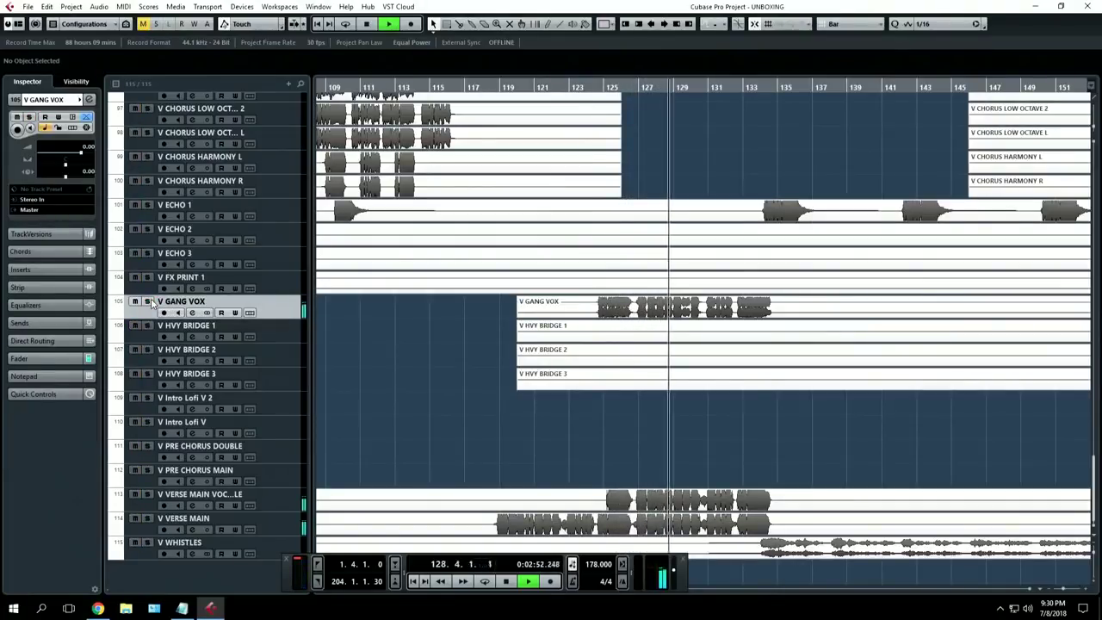
click(148, 302)
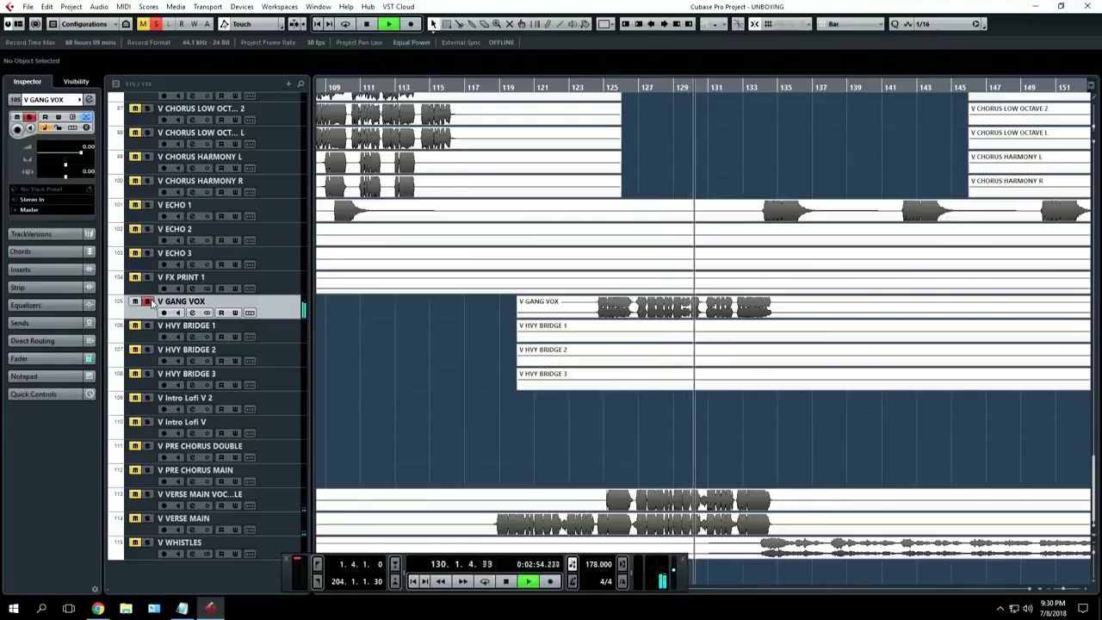
click(148, 302)
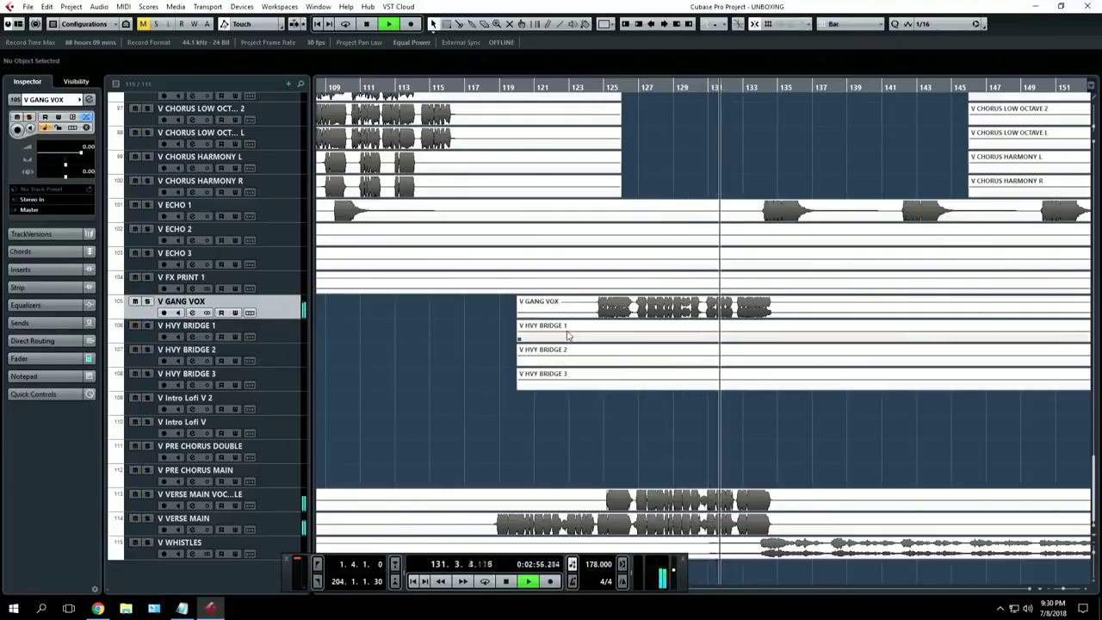
scroll(591, 324, down, 3)
scroll(591, 325, up, 6)
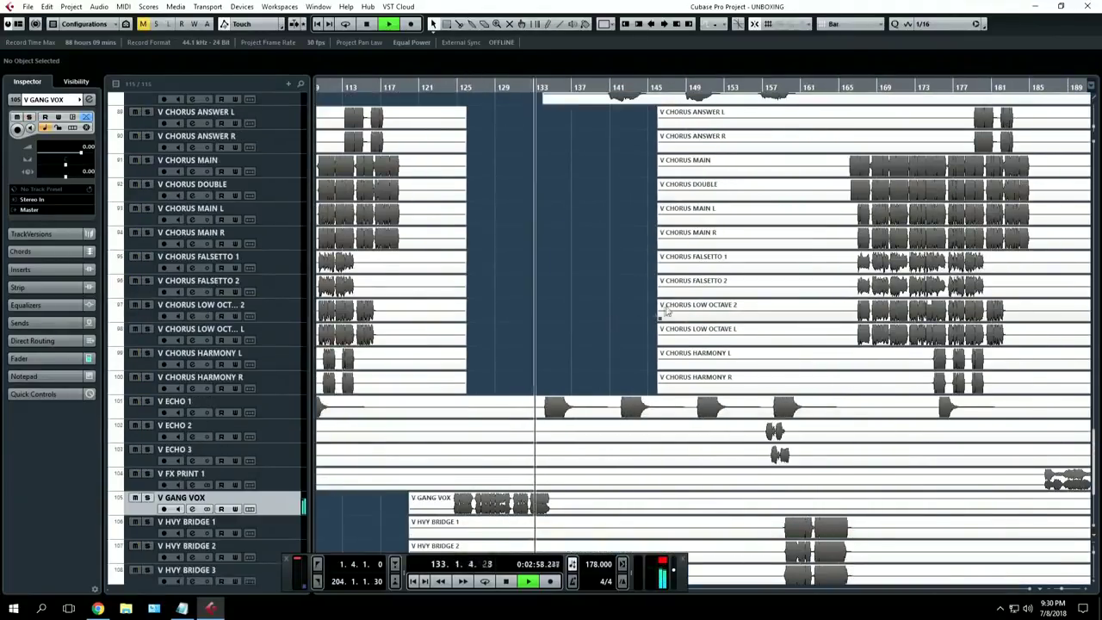
key(space)
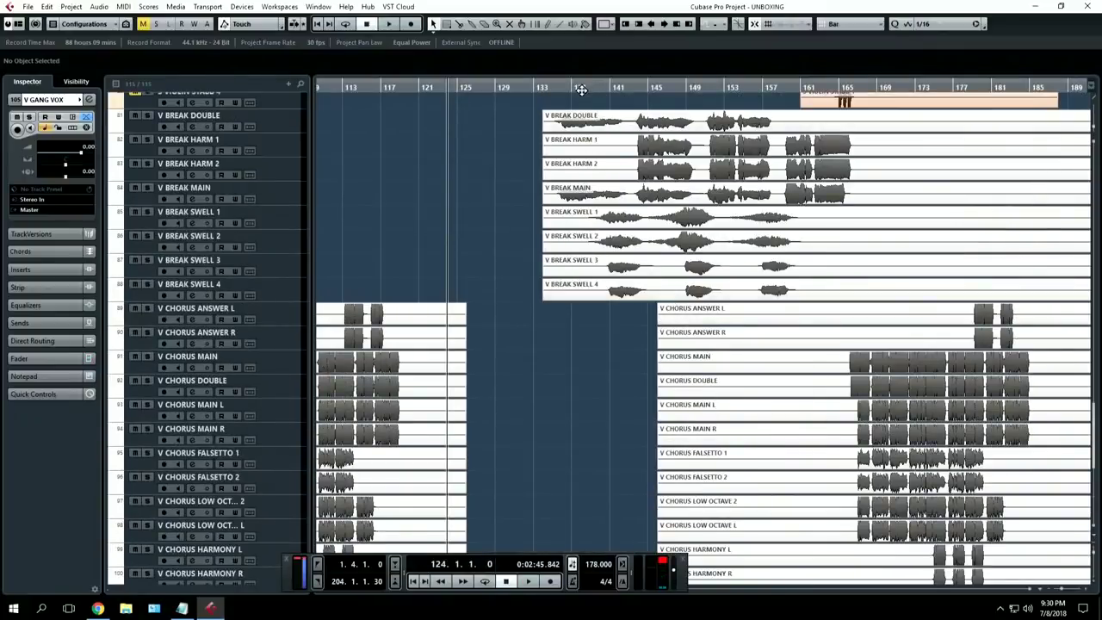
Set the playhead to bar 136 and move the V BREAK MAIN track above V BREAK DOUBLE
drag(579, 86, 560, 86)
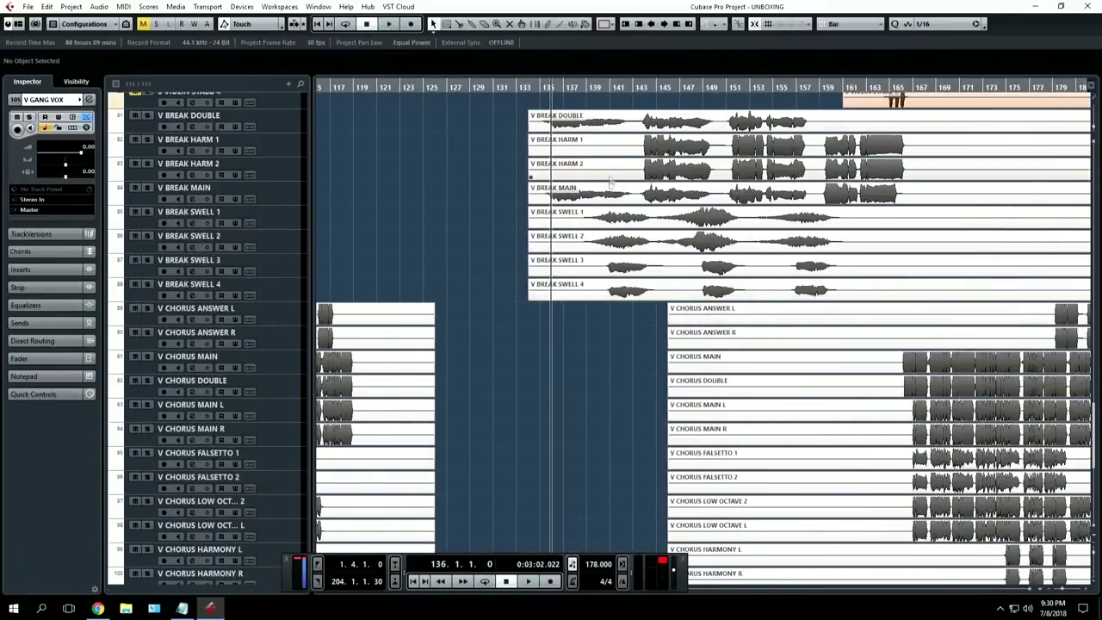
scroll(560, 206, up, 4)
scroll(447, 245, up, 1)
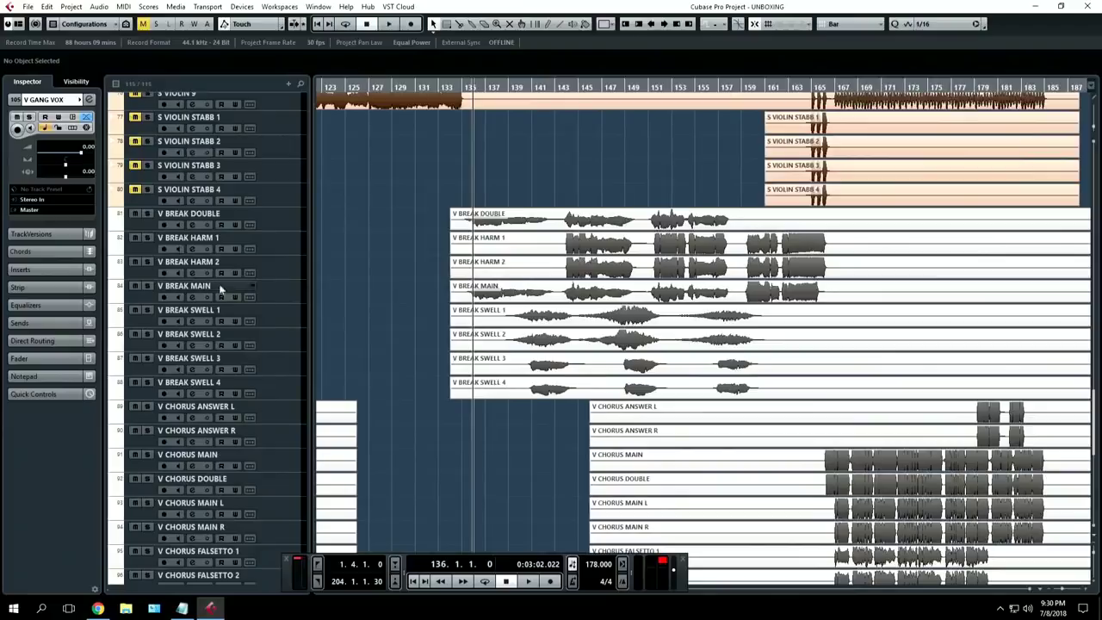
drag(276, 292, 261, 218)
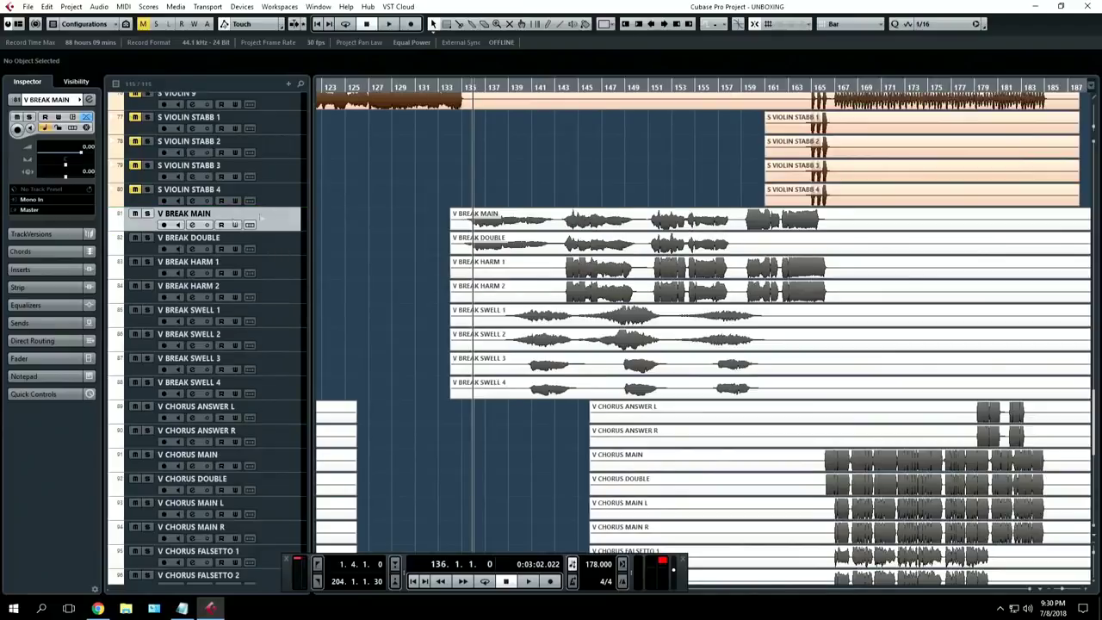
Solo V BREAK MAIN and V BREAK DOUBLE, play from bar 136, and add V BREAK HARM 1 and 2 to the solo
click(146, 214)
click(146, 237)
key(space)
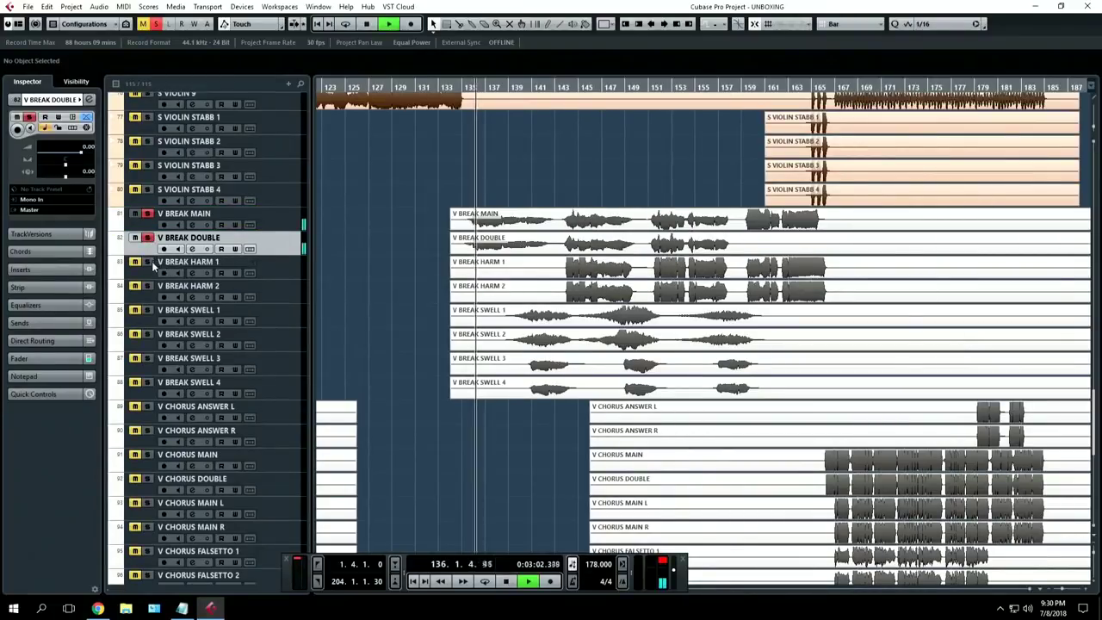
click(148, 262)
click(148, 287)
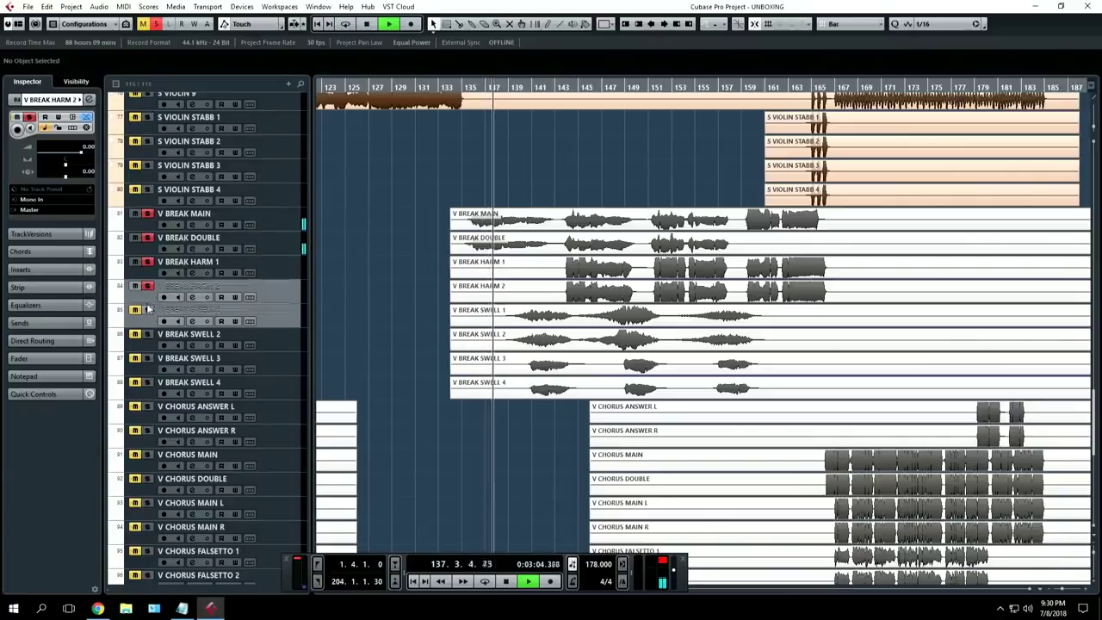
During playback, add V BREAK SWELL 1 through 4 to the solo, keeping V CHORUS ANSWER L out of it
click(149, 311)
click(148, 335)
click(148, 310)
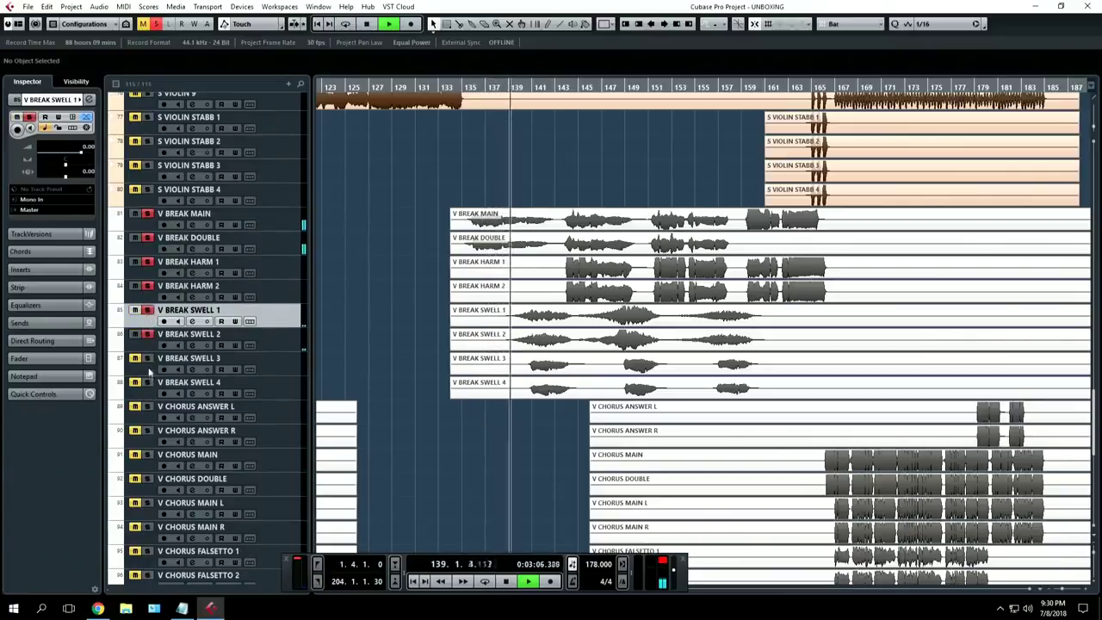
click(148, 358)
click(148, 383)
click(148, 407)
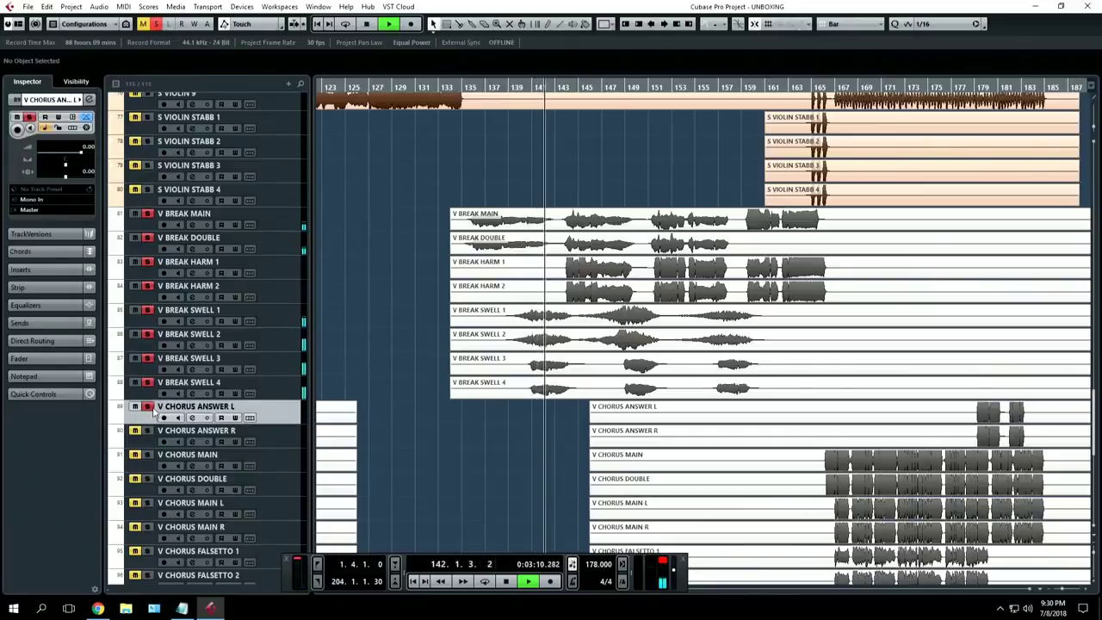
click(149, 407)
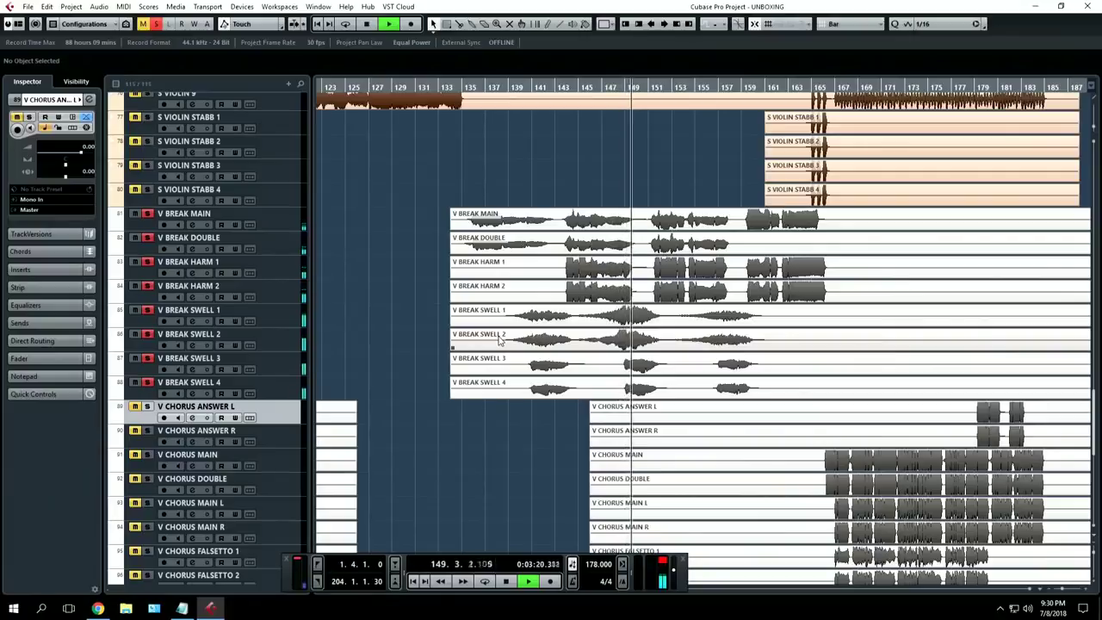
Follow the soloed break vocals to about bar 160, stop playback, and clear all solos
scroll(677, 310, right, 5)
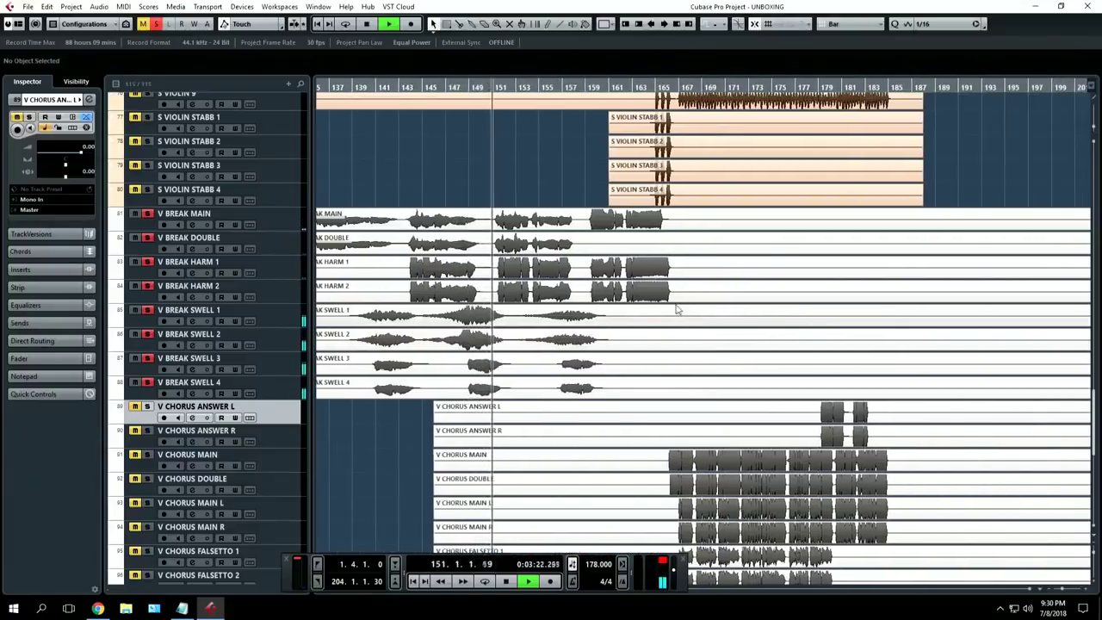
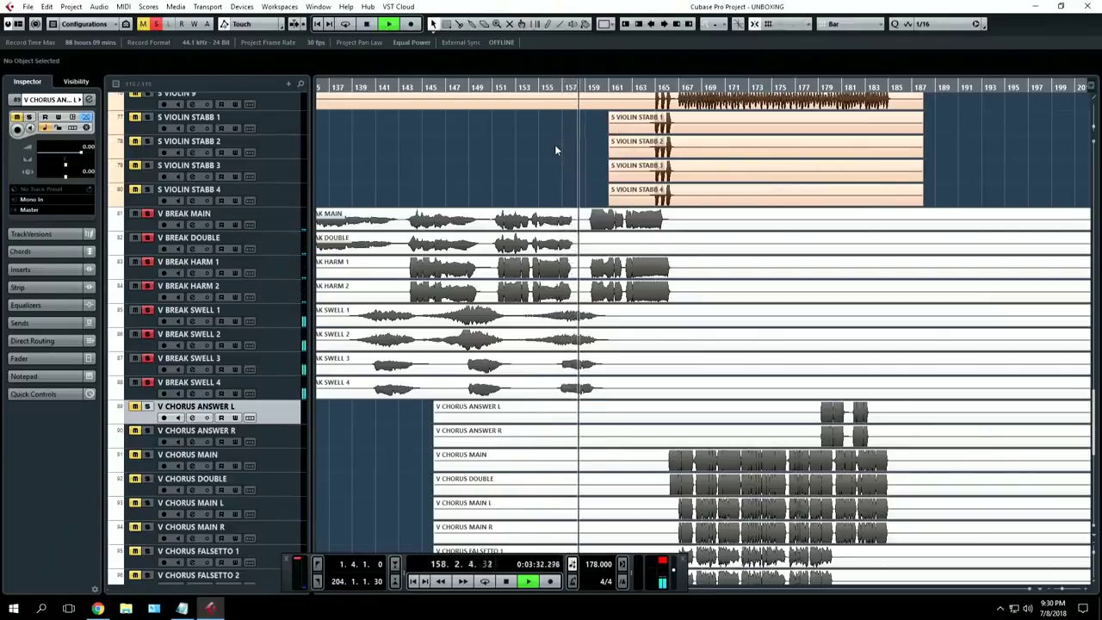
scroll(555, 150, right, 2)
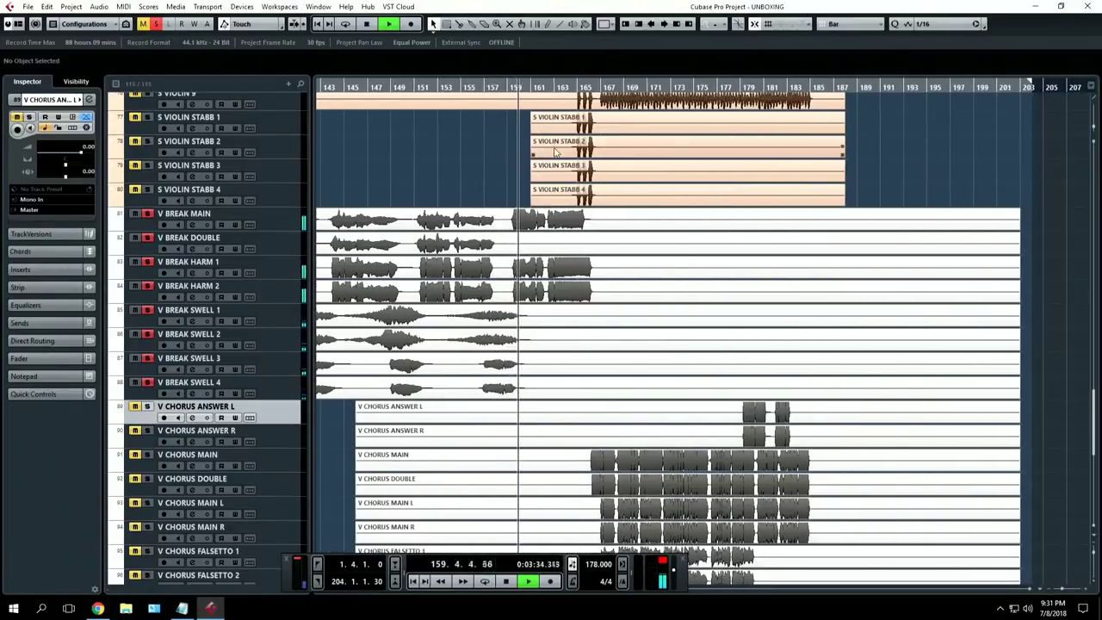
key(space)
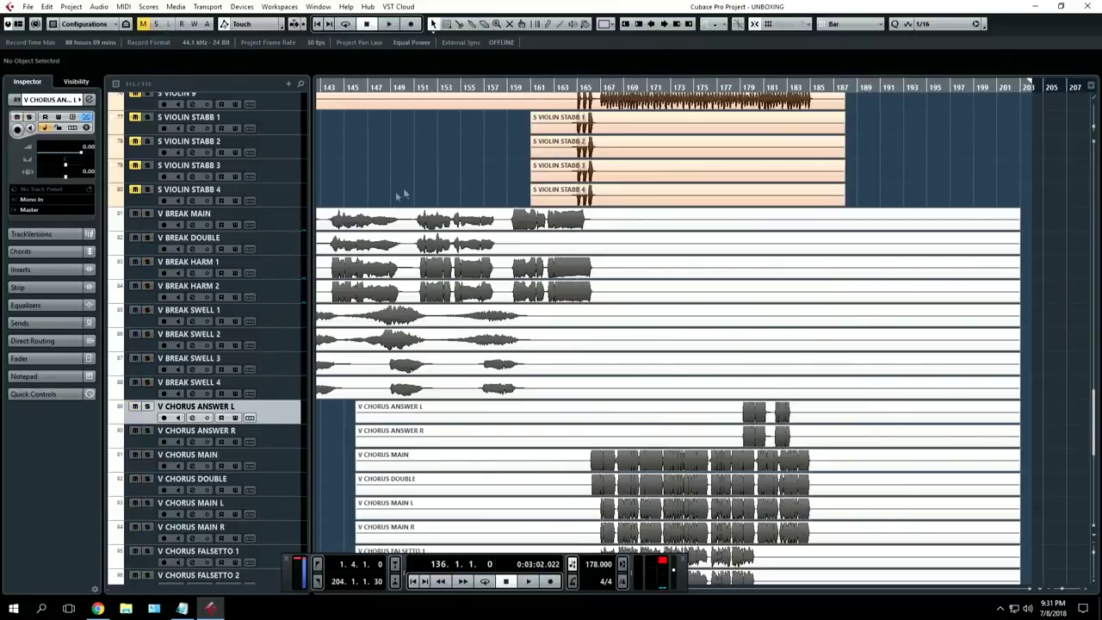
Look over all tracks from the drums to the vocals across the whole song, and return the playhead to bar 1
ctrl+scroll(440, 166, down, 4)
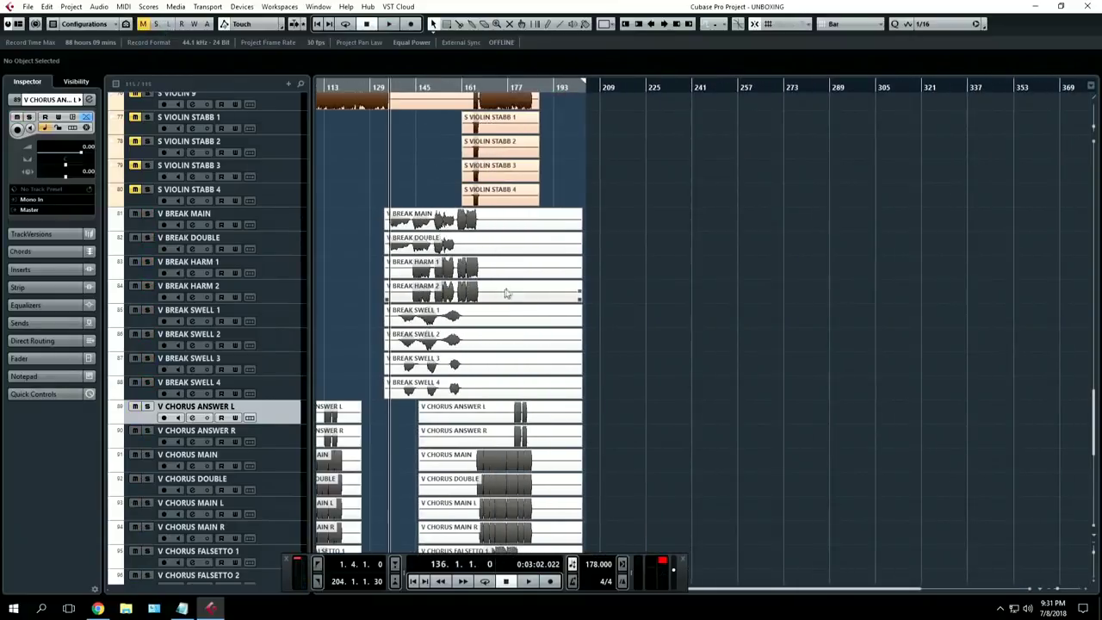
scroll(504, 293, down, 3)
scroll(493, 294, down, 4)
ctrl+scroll(482, 284, up, 1)
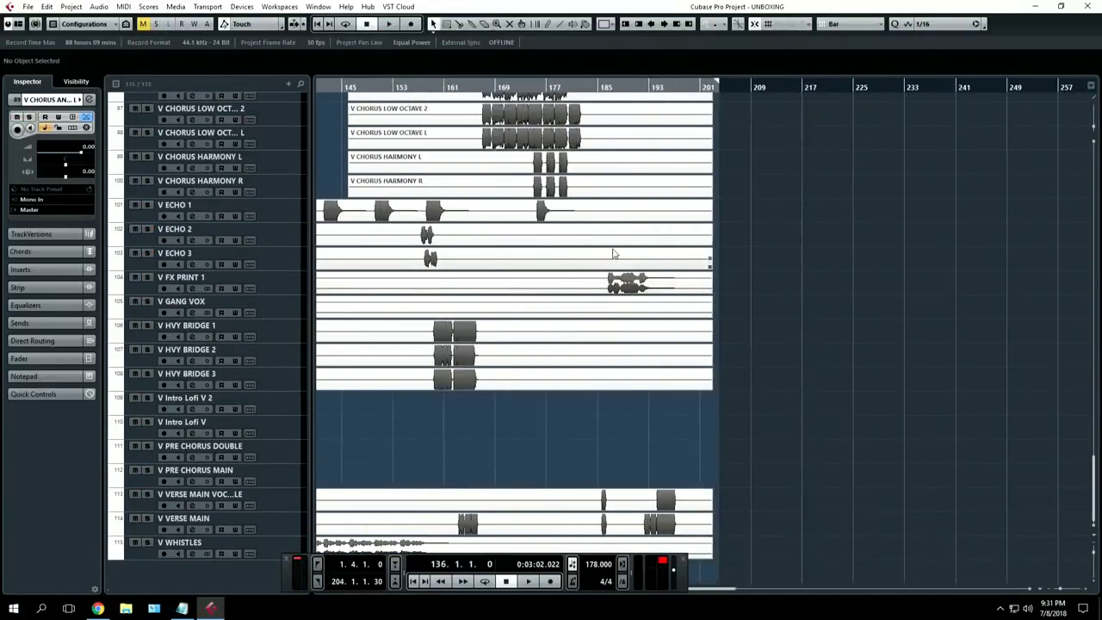
ctrl+scroll(613, 253, up, 1)
ctrl+scroll(614, 253, down, 3)
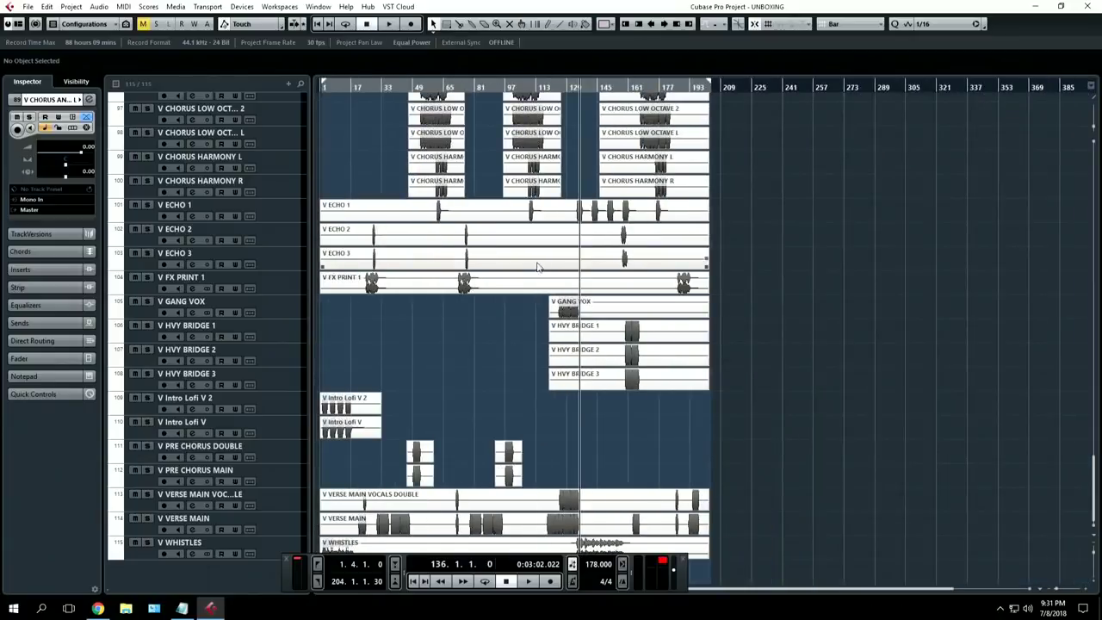
ctrl+scroll(537, 267, up, 2)
scroll(639, 267, up, 12)
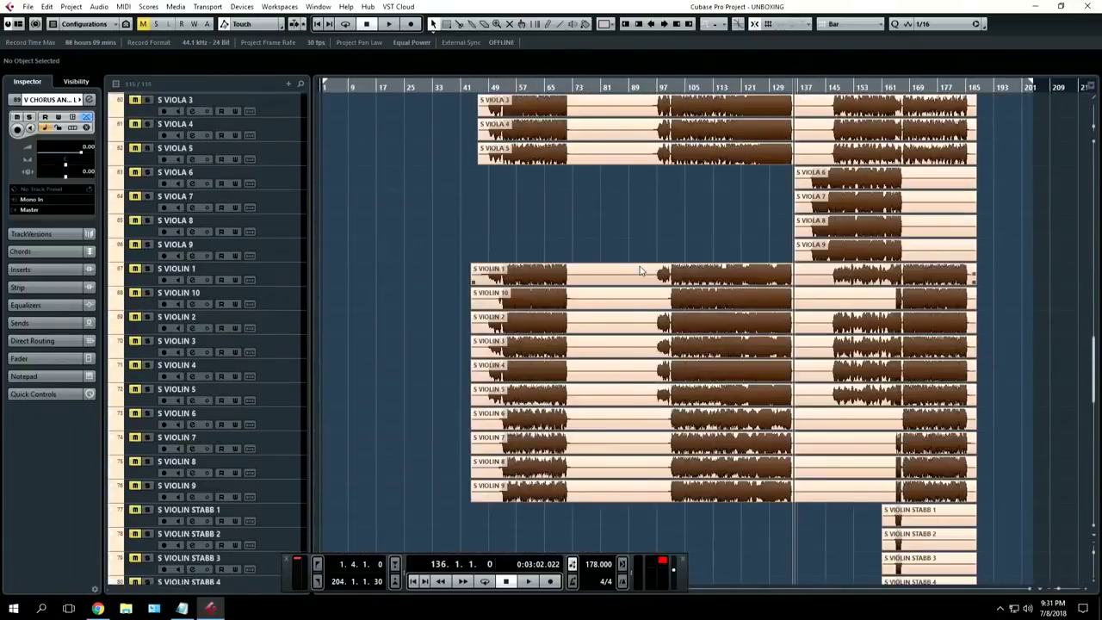
scroll(639, 269, up, 19)
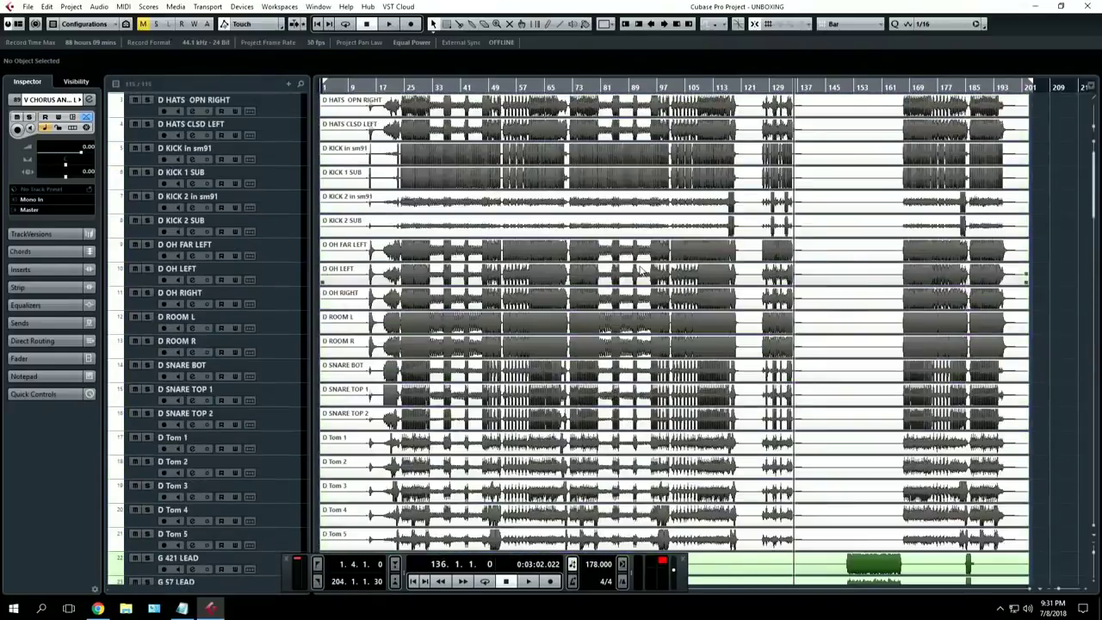
scroll(638, 269, up, 2)
scroll(638, 269, down, 7)
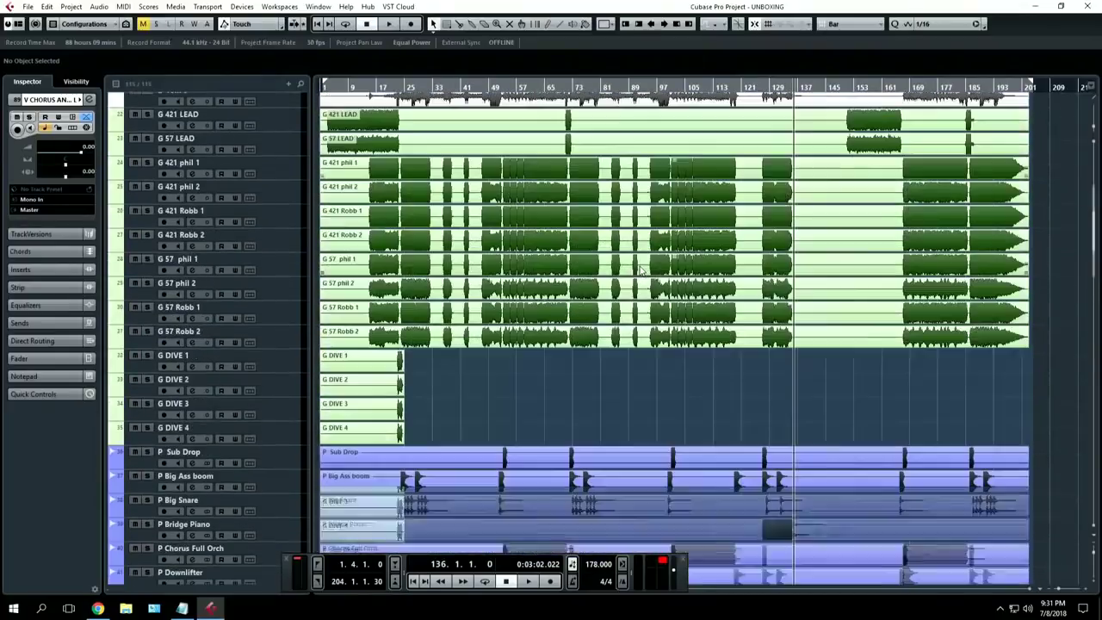
scroll(638, 269, down, 20)
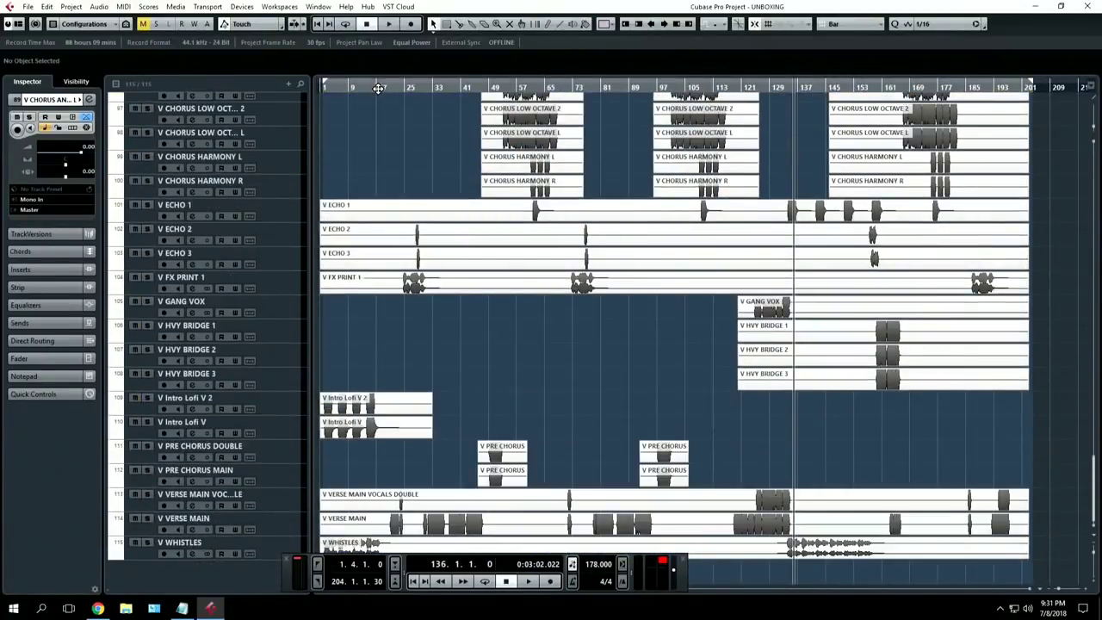
drag(367, 90, 314, 91)
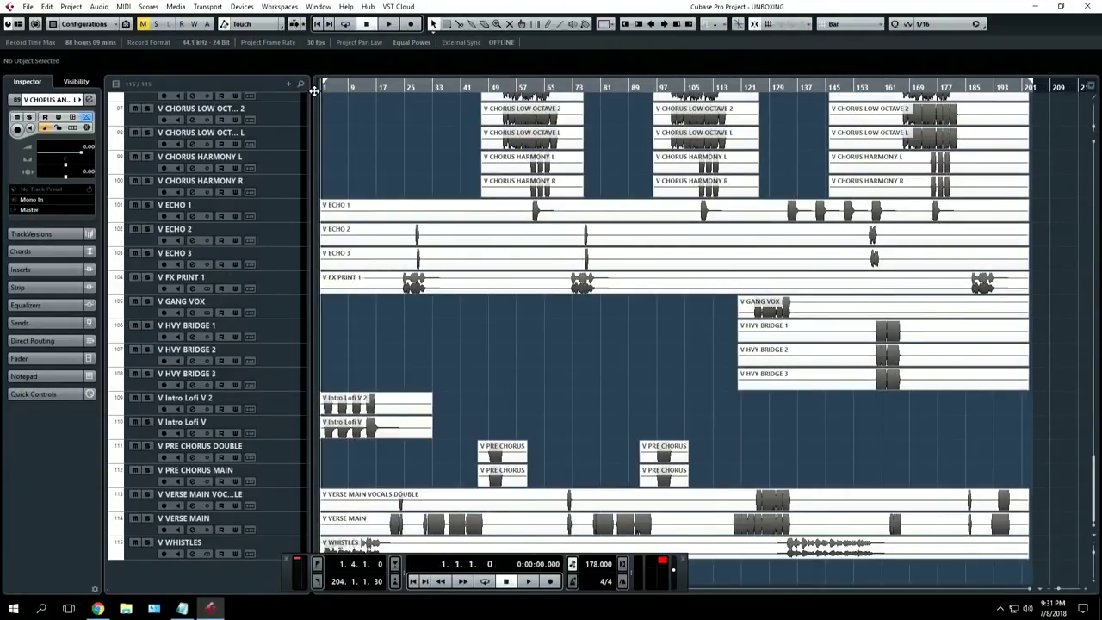